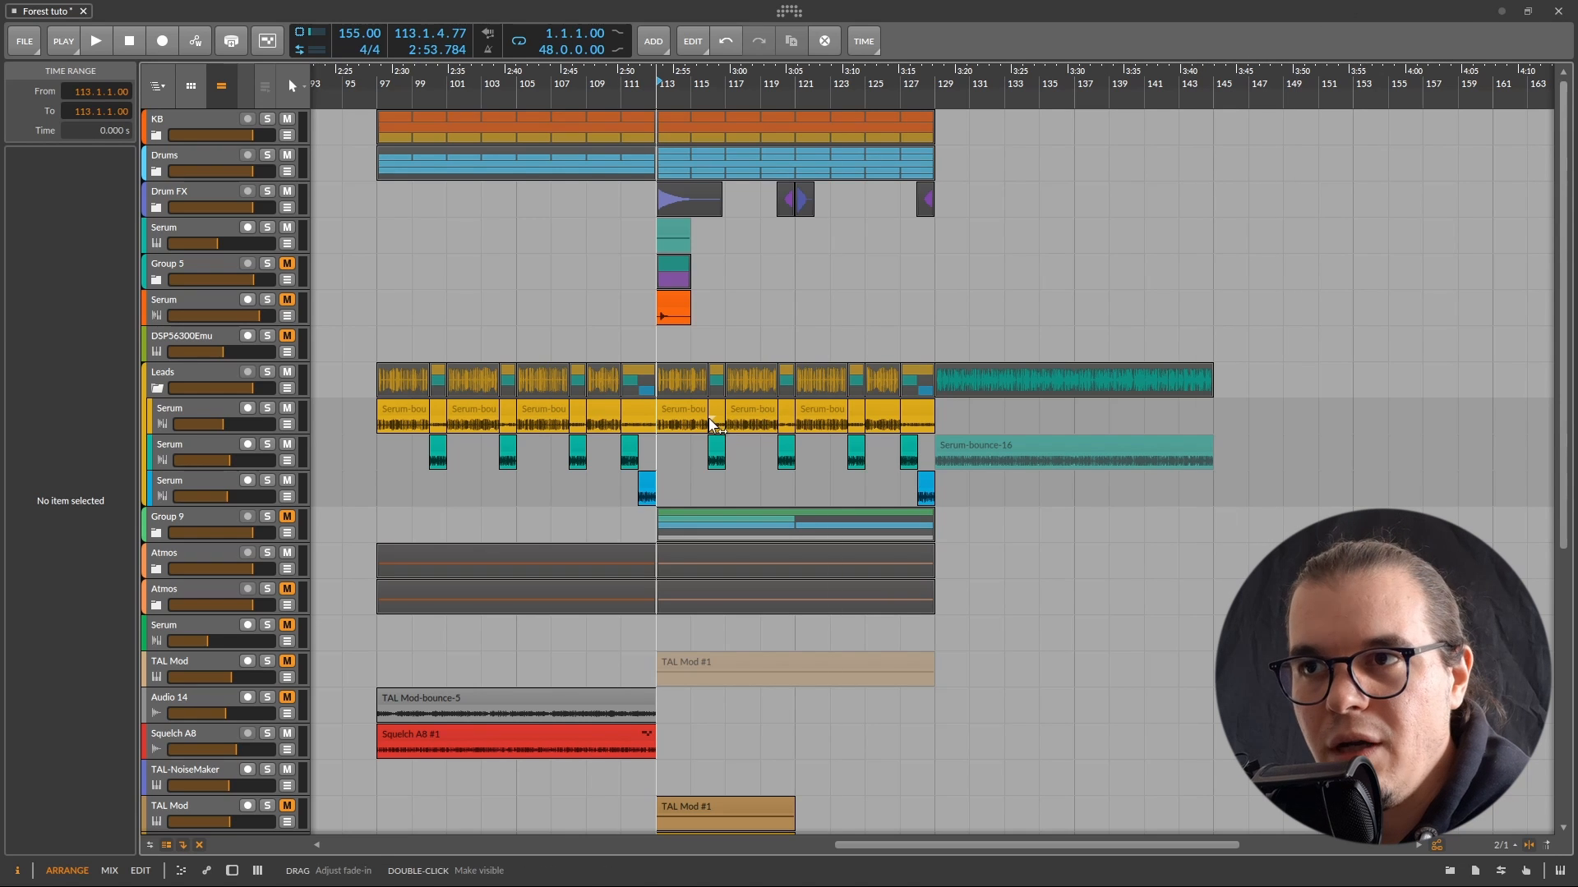
# Step: Play the arrangement from bar 113 to audition the lead section, stopping around bar 128
pyautogui.scroll(2, 788, 451)
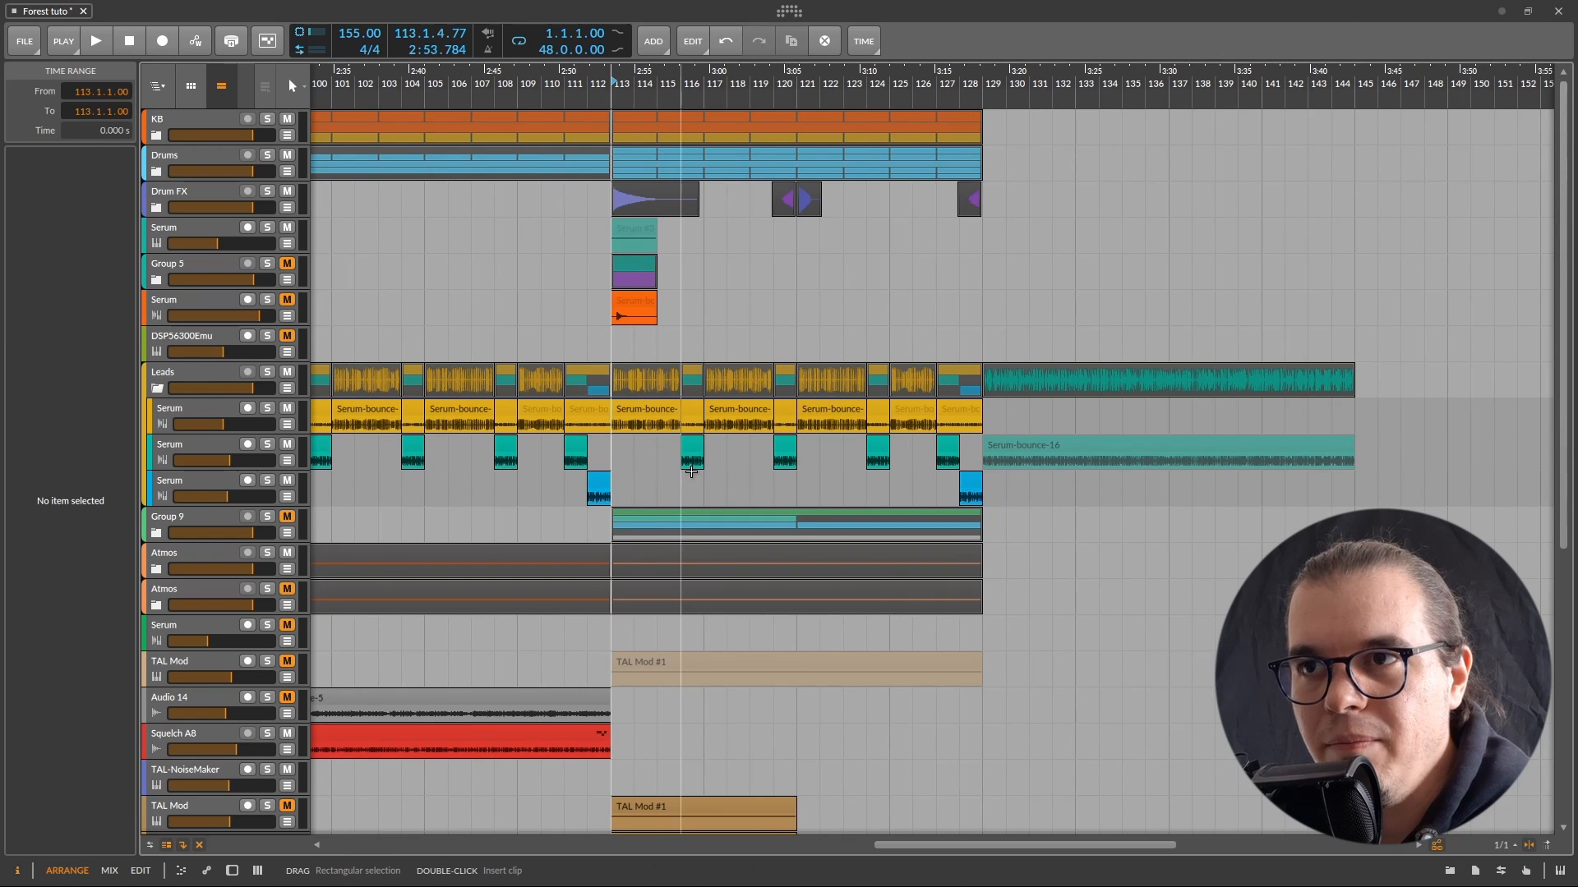
pyautogui.press('space')
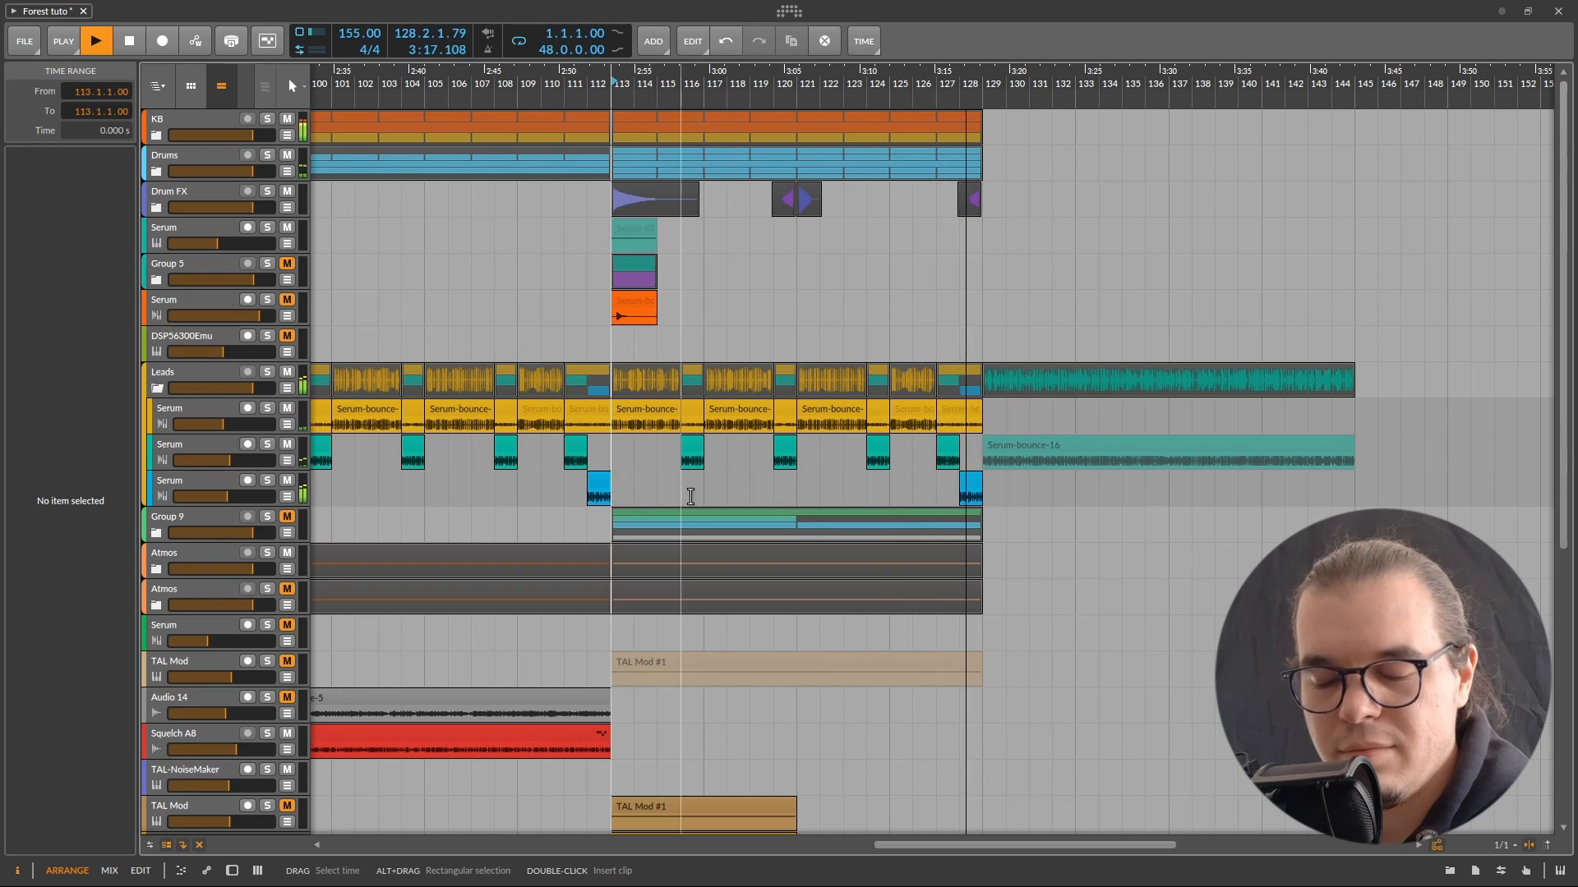
pyautogui.press('space')
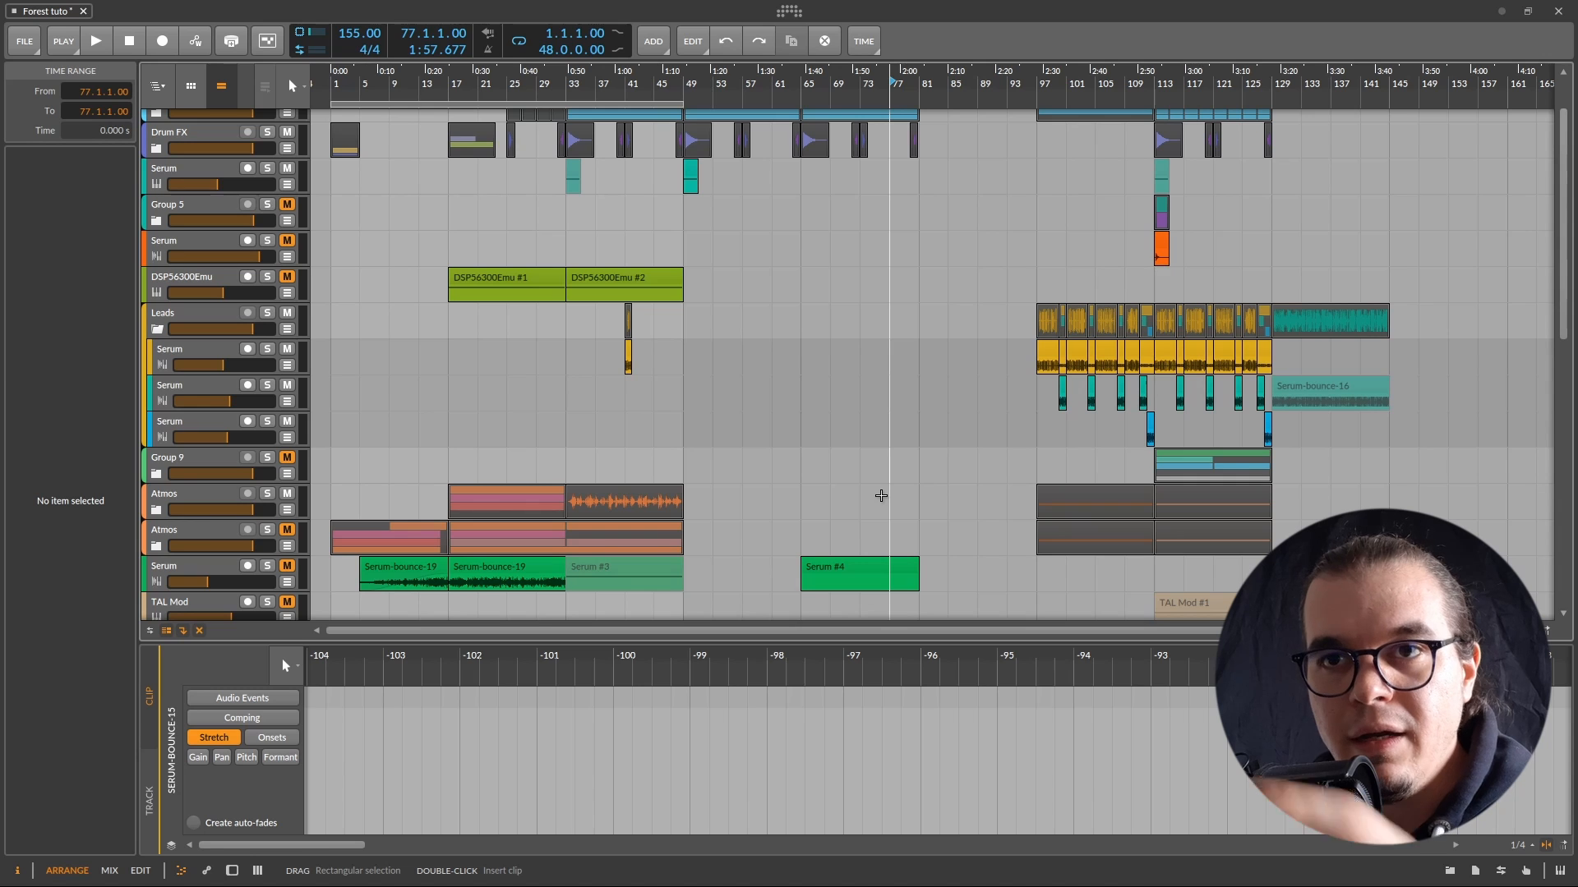
# Step: Expand the first Atmos group and audition its Pigments #1 clip from bar 1, closing the Pigments plug-in window
pyautogui.scroll(-2, 353, 473)
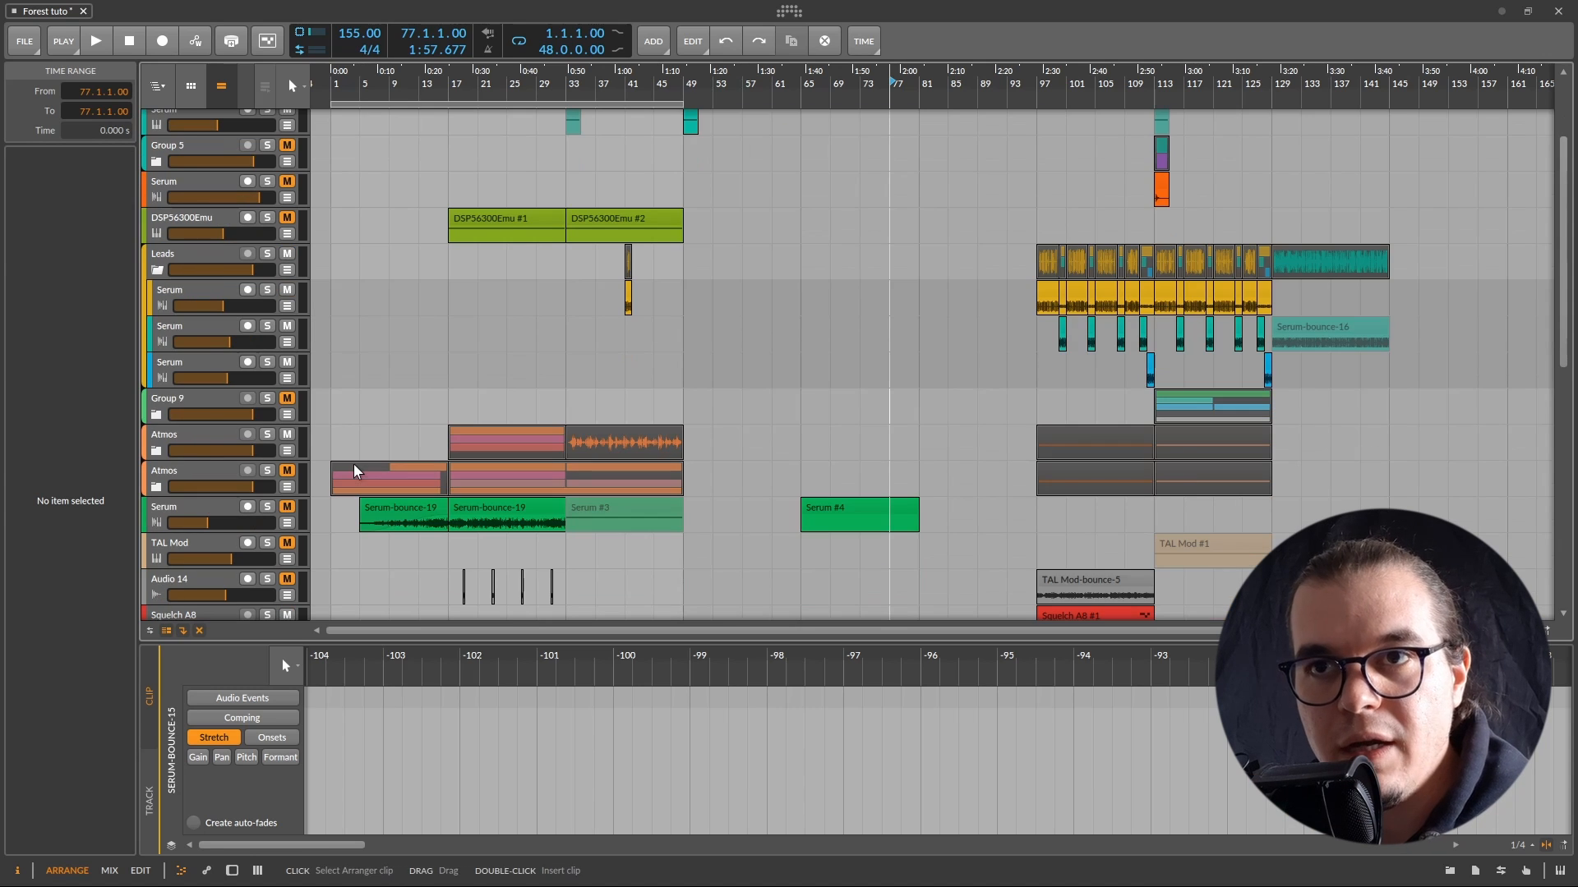
pyautogui.click(156, 451)
pyautogui.scroll(-4, 250, 547)
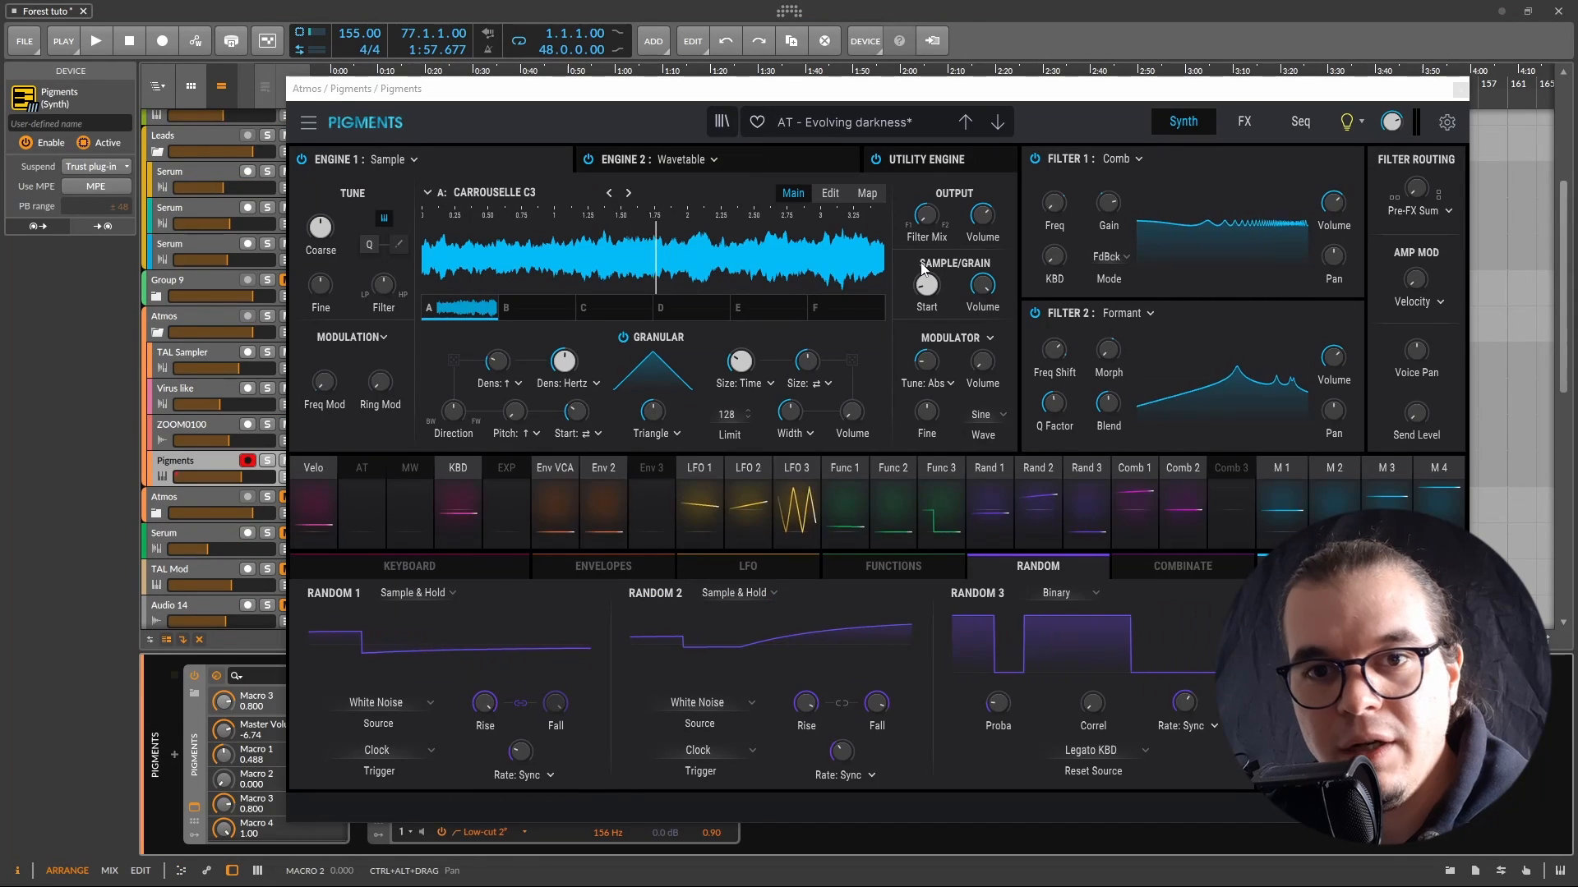
pyautogui.moveTo(921, 274)
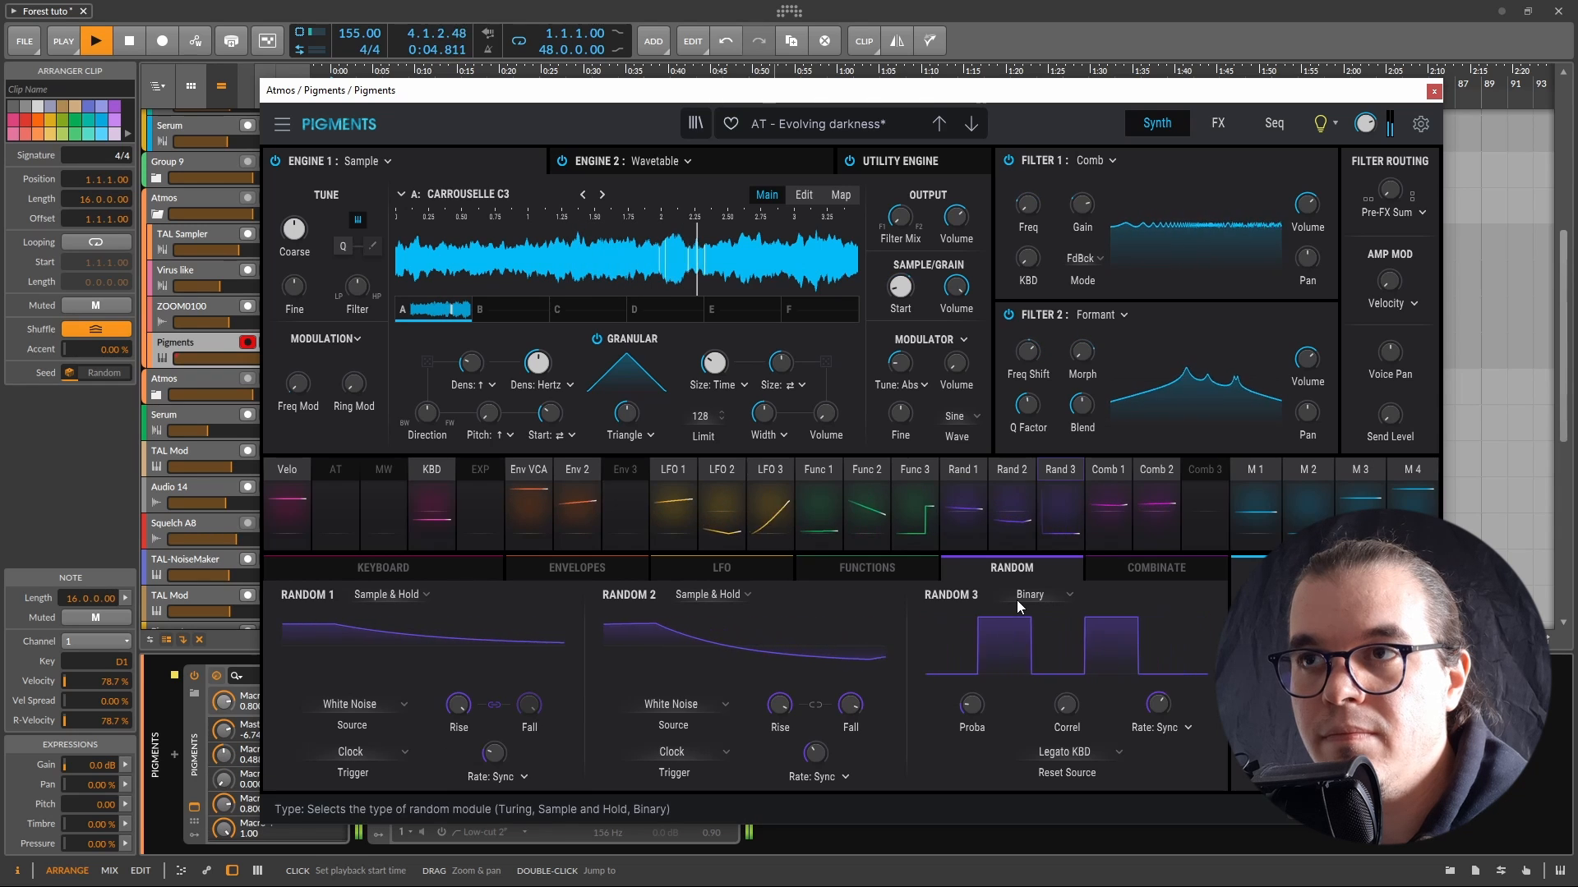
pyautogui.click(1434, 91)
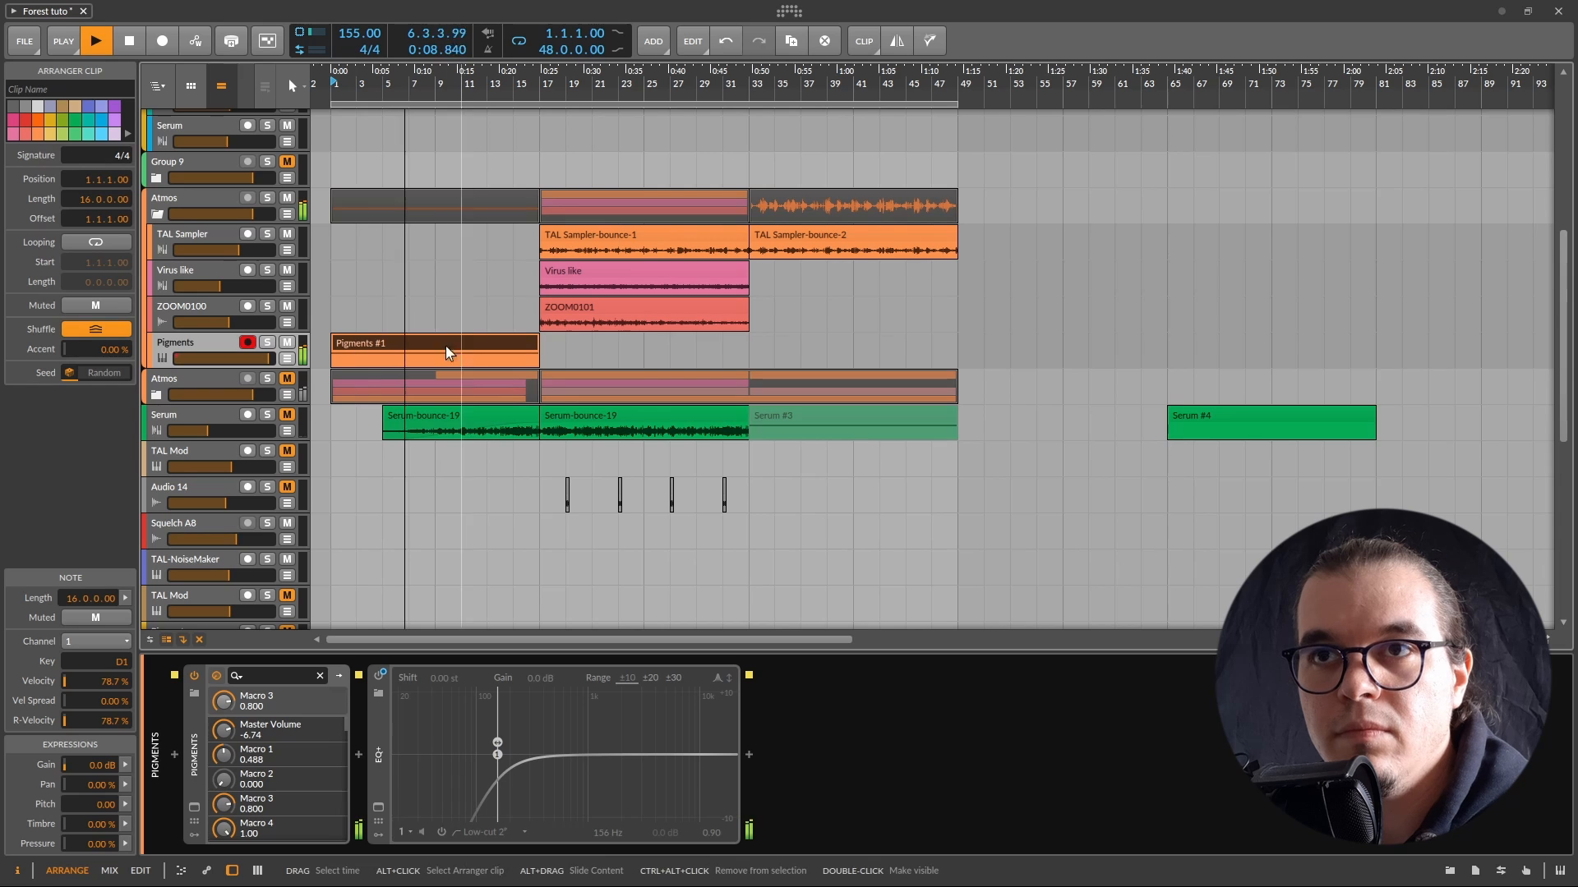
pyautogui.press('space')
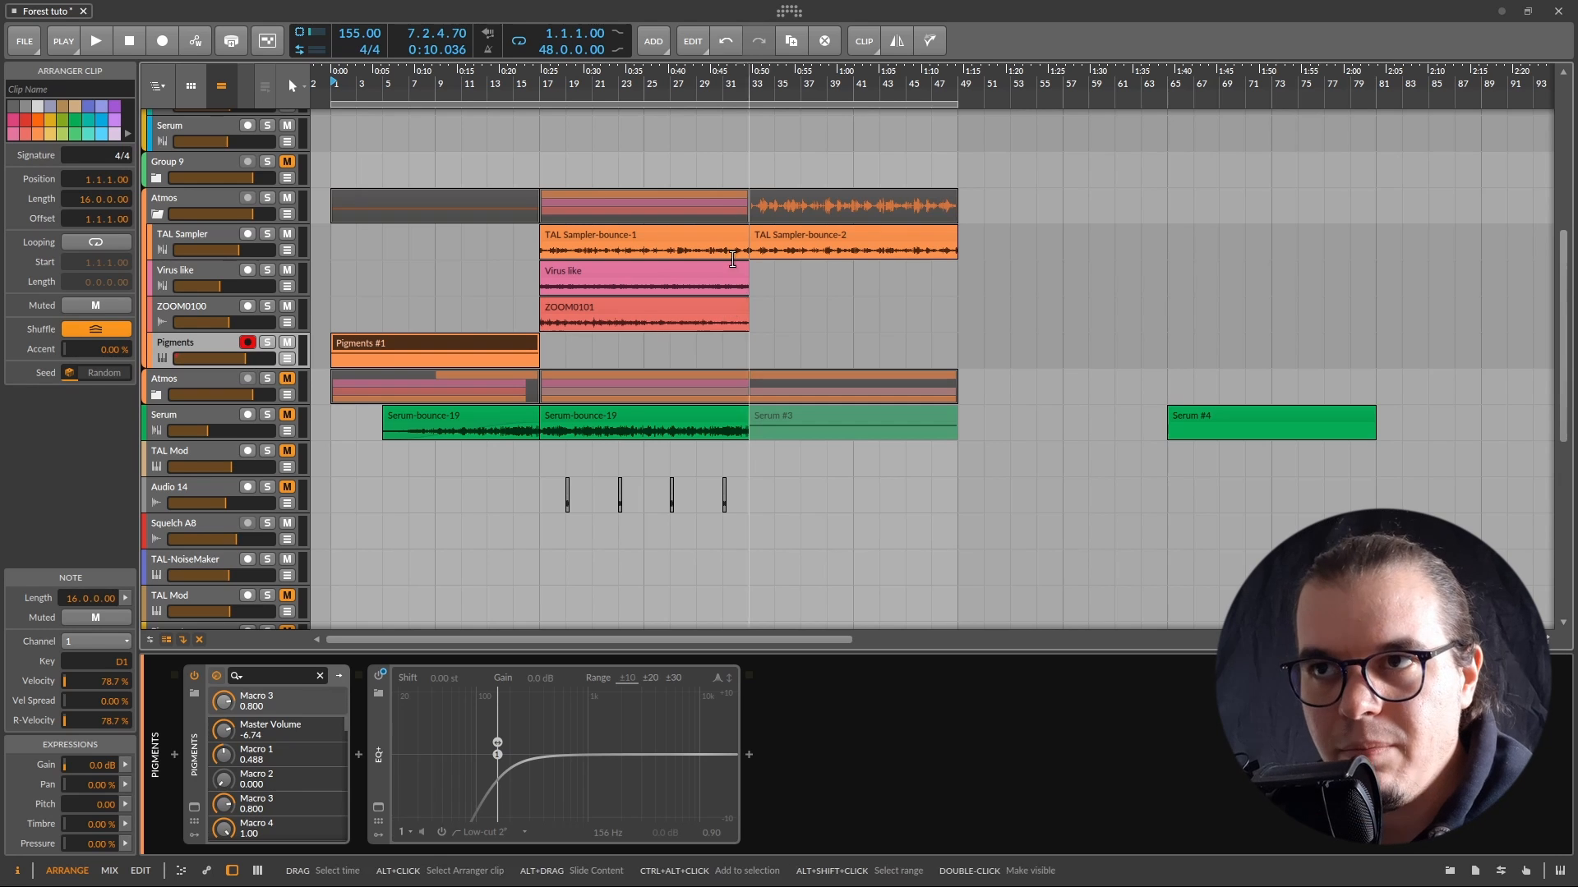
# Step: Move the ZOOM0101 clip to bar 1 and play it with the ZOOM0100 track soloed
pyautogui.moveTo(637, 306); pyautogui.dragTo(435, 335)
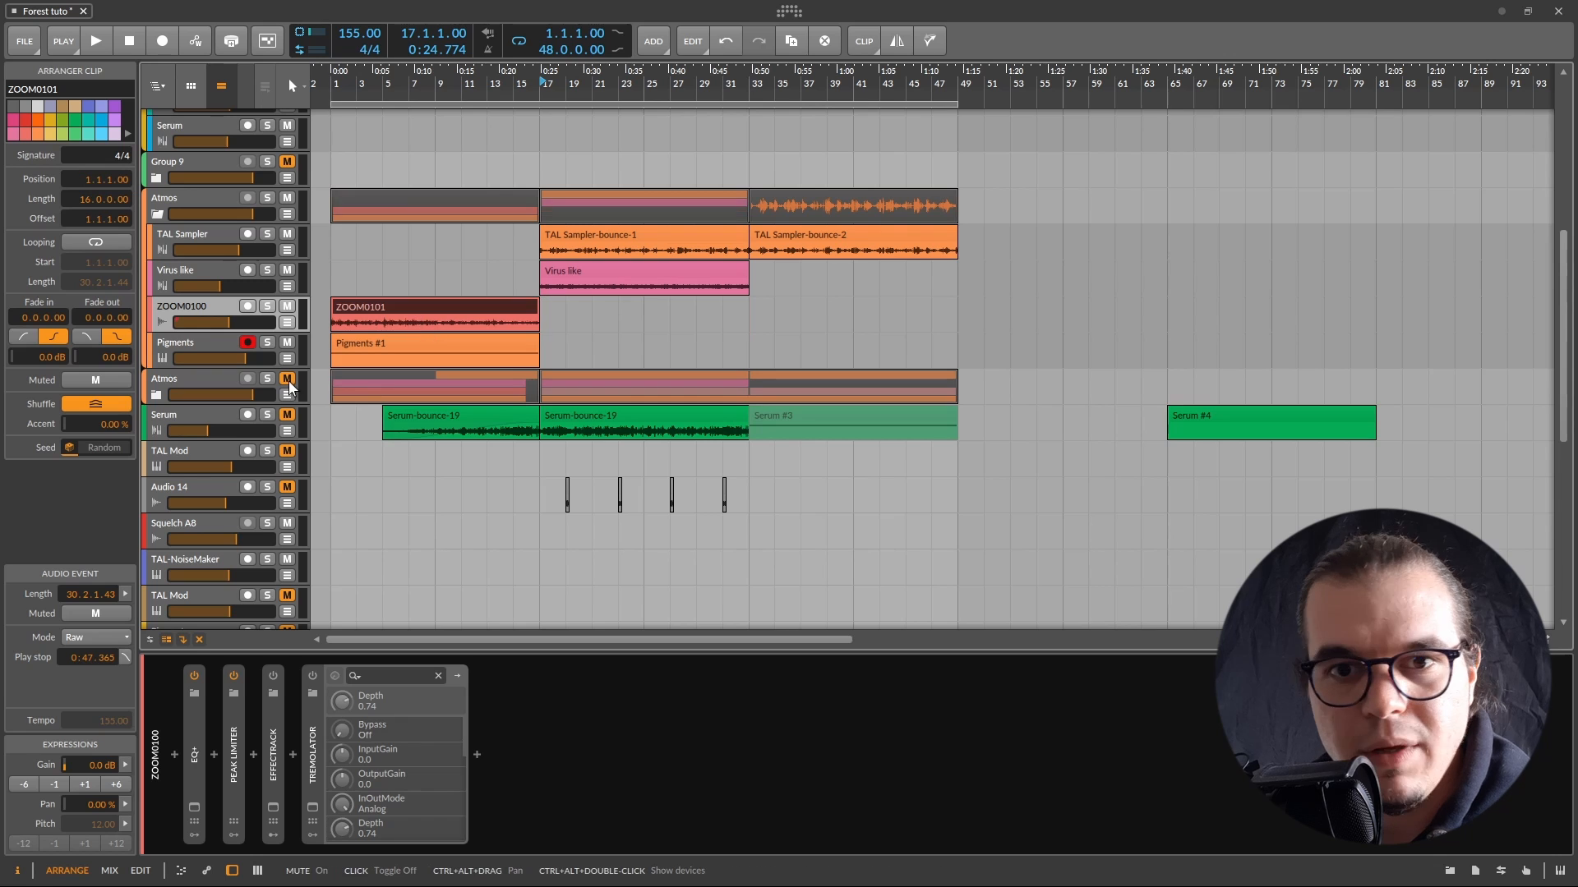
pyautogui.click(265, 307)
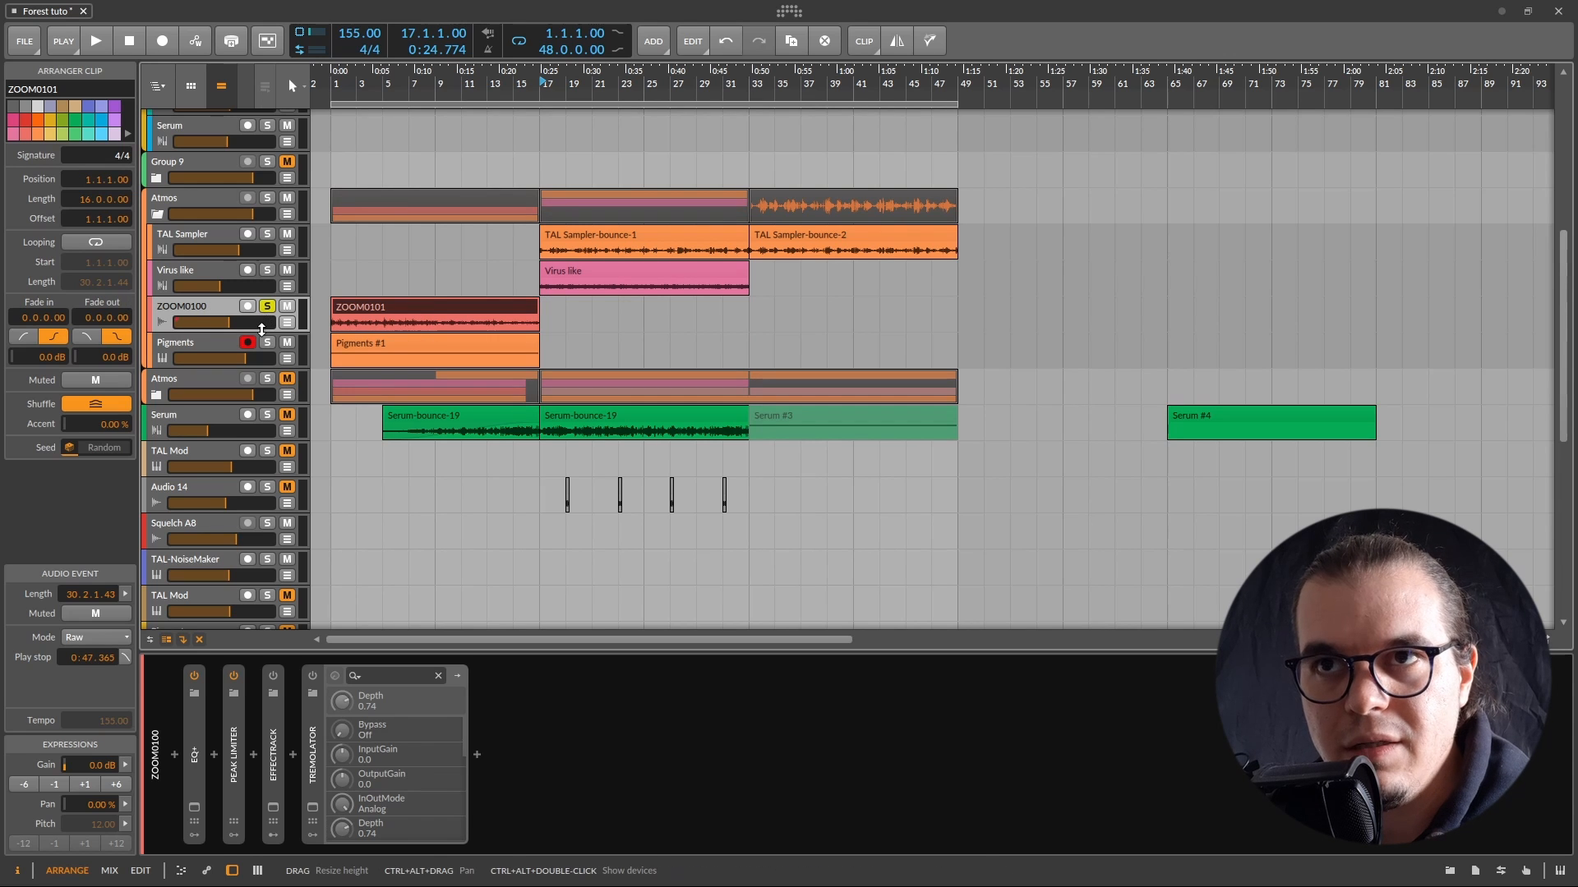
pyautogui.press('space')
pyautogui.click(387, 309)
pyautogui.press('space')
pyautogui.press('space')
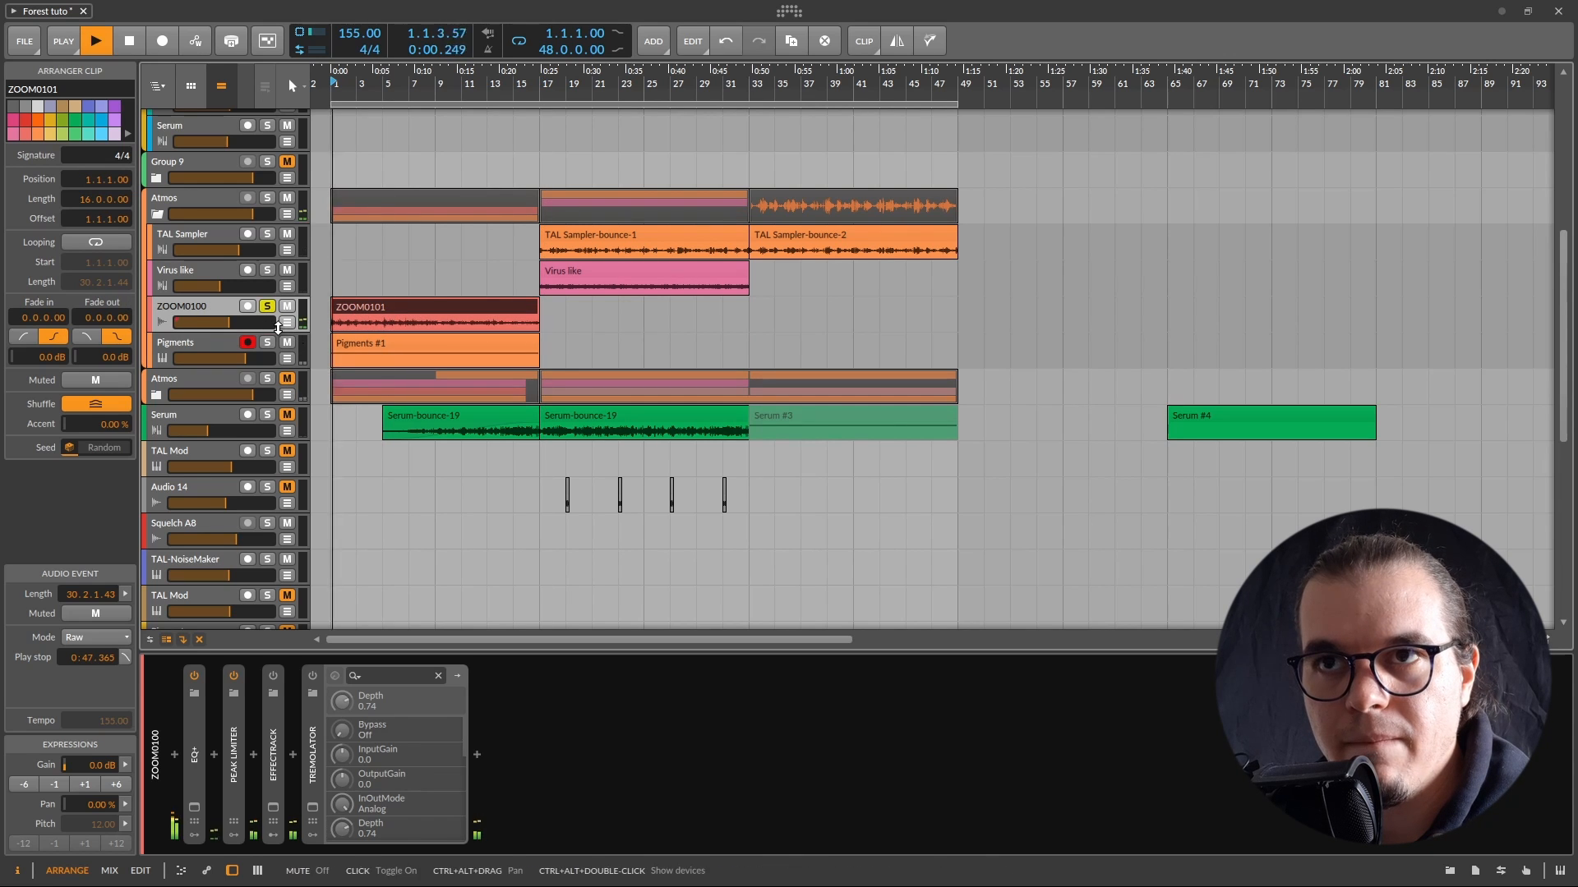
# Step: Enlarge the ZOOM0100 track's height to show the waveform in detail, and stop playback
pyautogui.moveTo(247, 332); pyautogui.dragTo(247, 447)
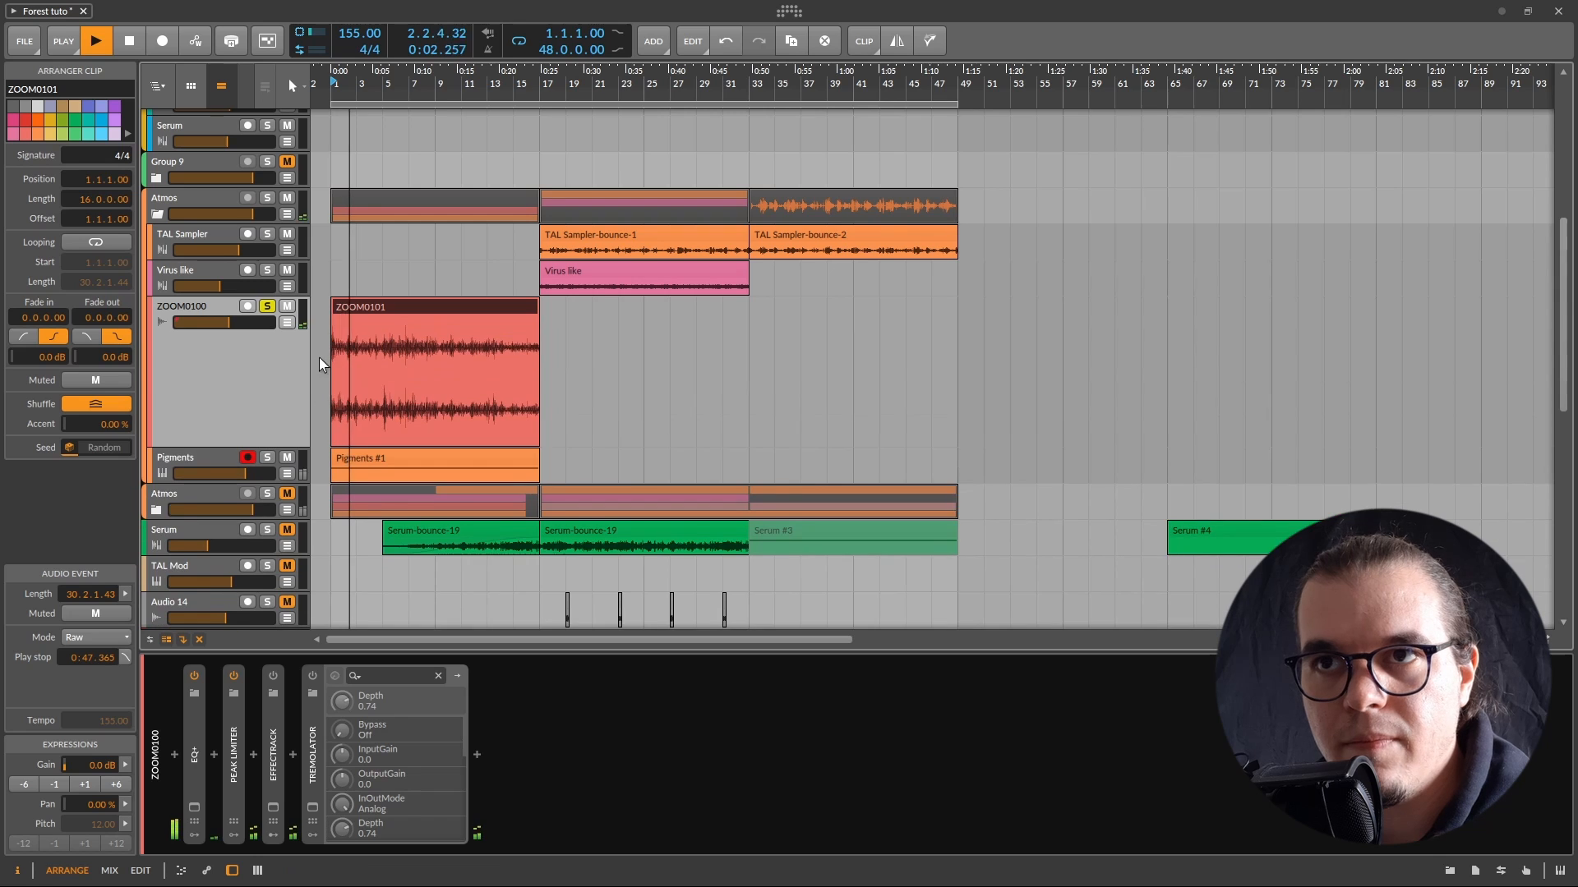
pyautogui.scroll(4, 322, 356)
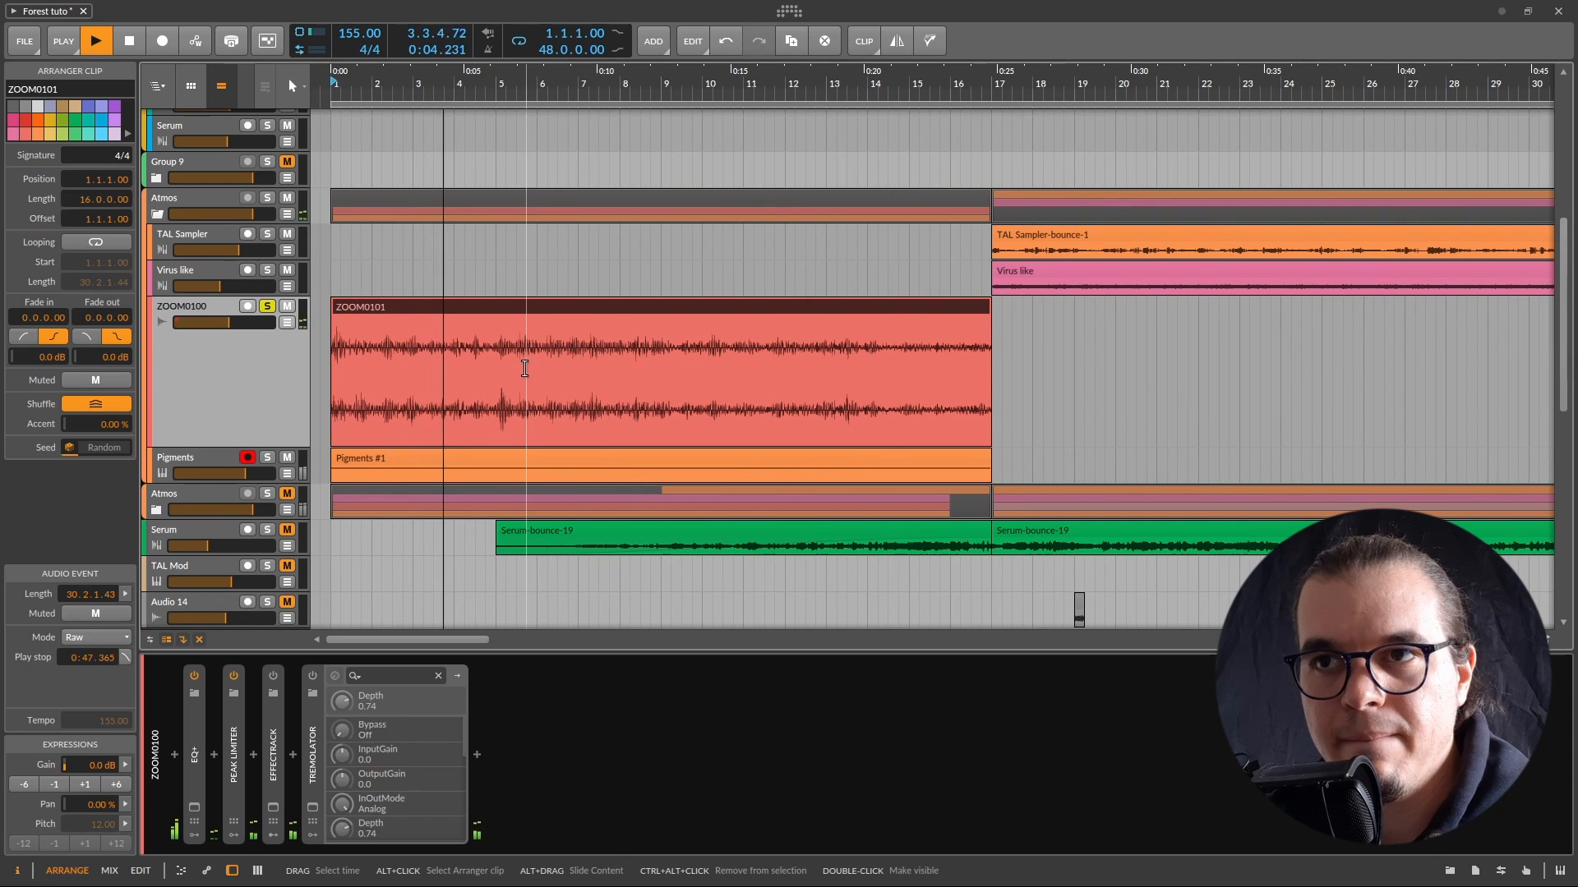
pyautogui.press('space')
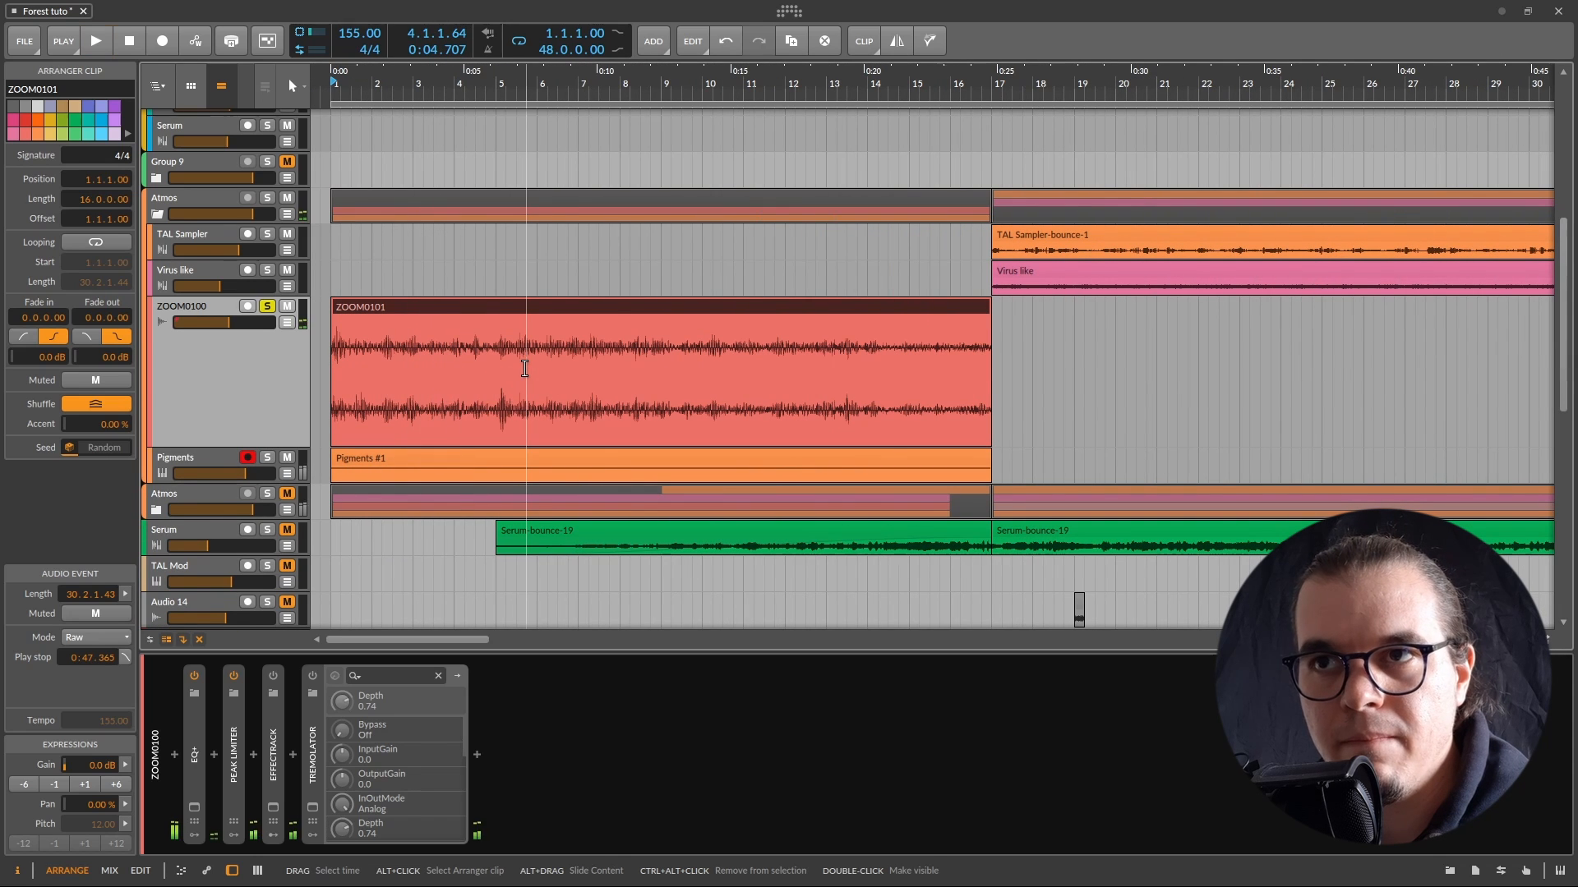
# Step: Open the ZOOM0101 clip for detailed editing, set its stretch mode to Cyclic and audition the result
pyautogui.doubleClick(464, 316)
pyautogui.click(464, 315)
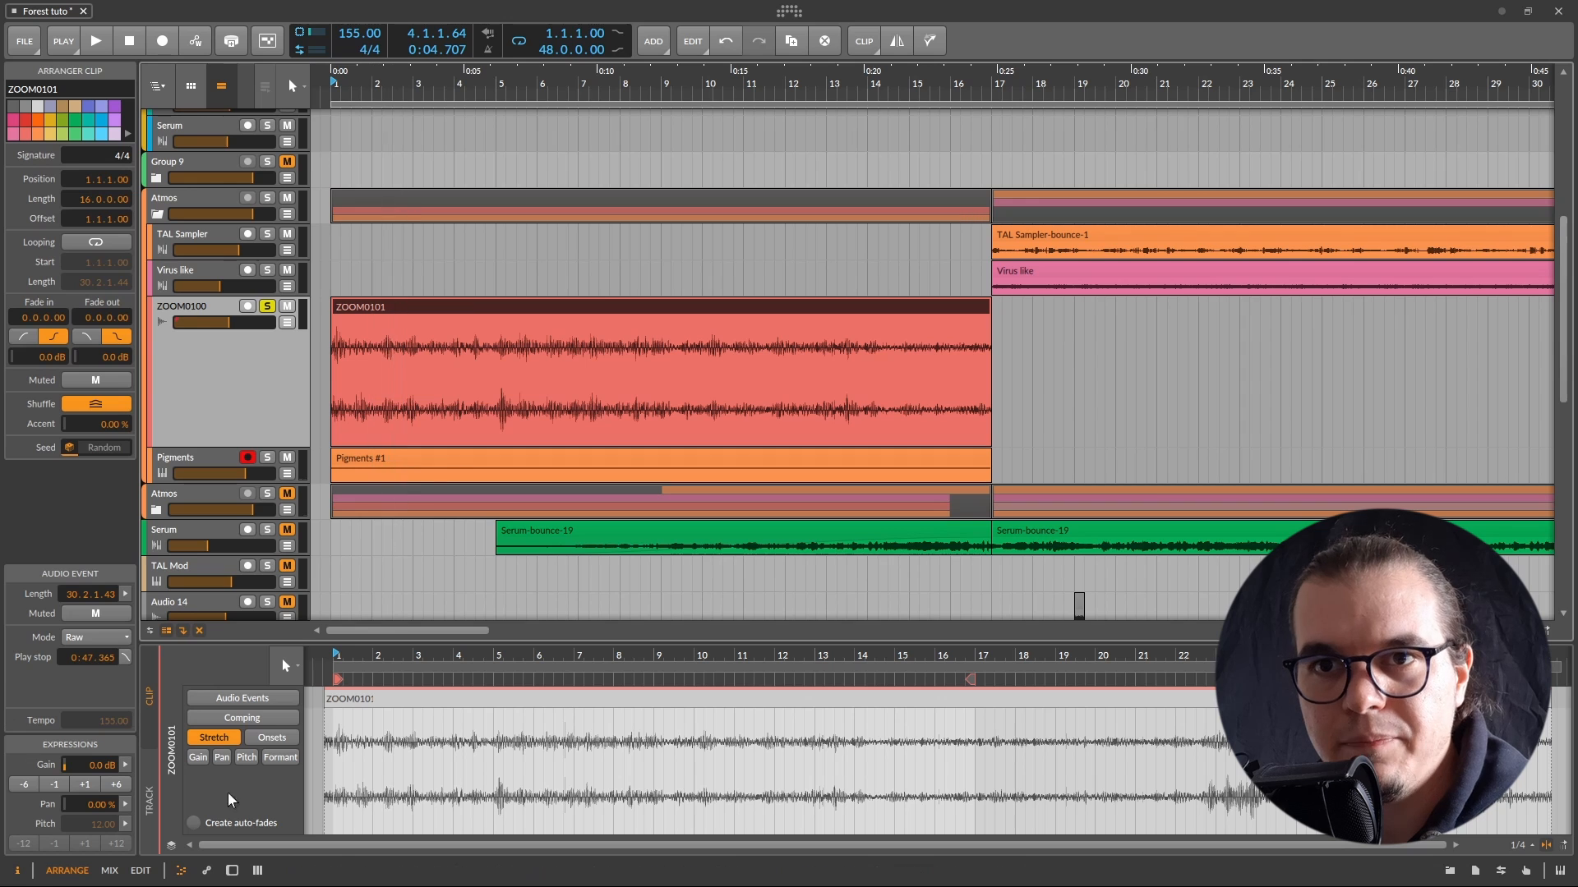
pyautogui.click(64, 639)
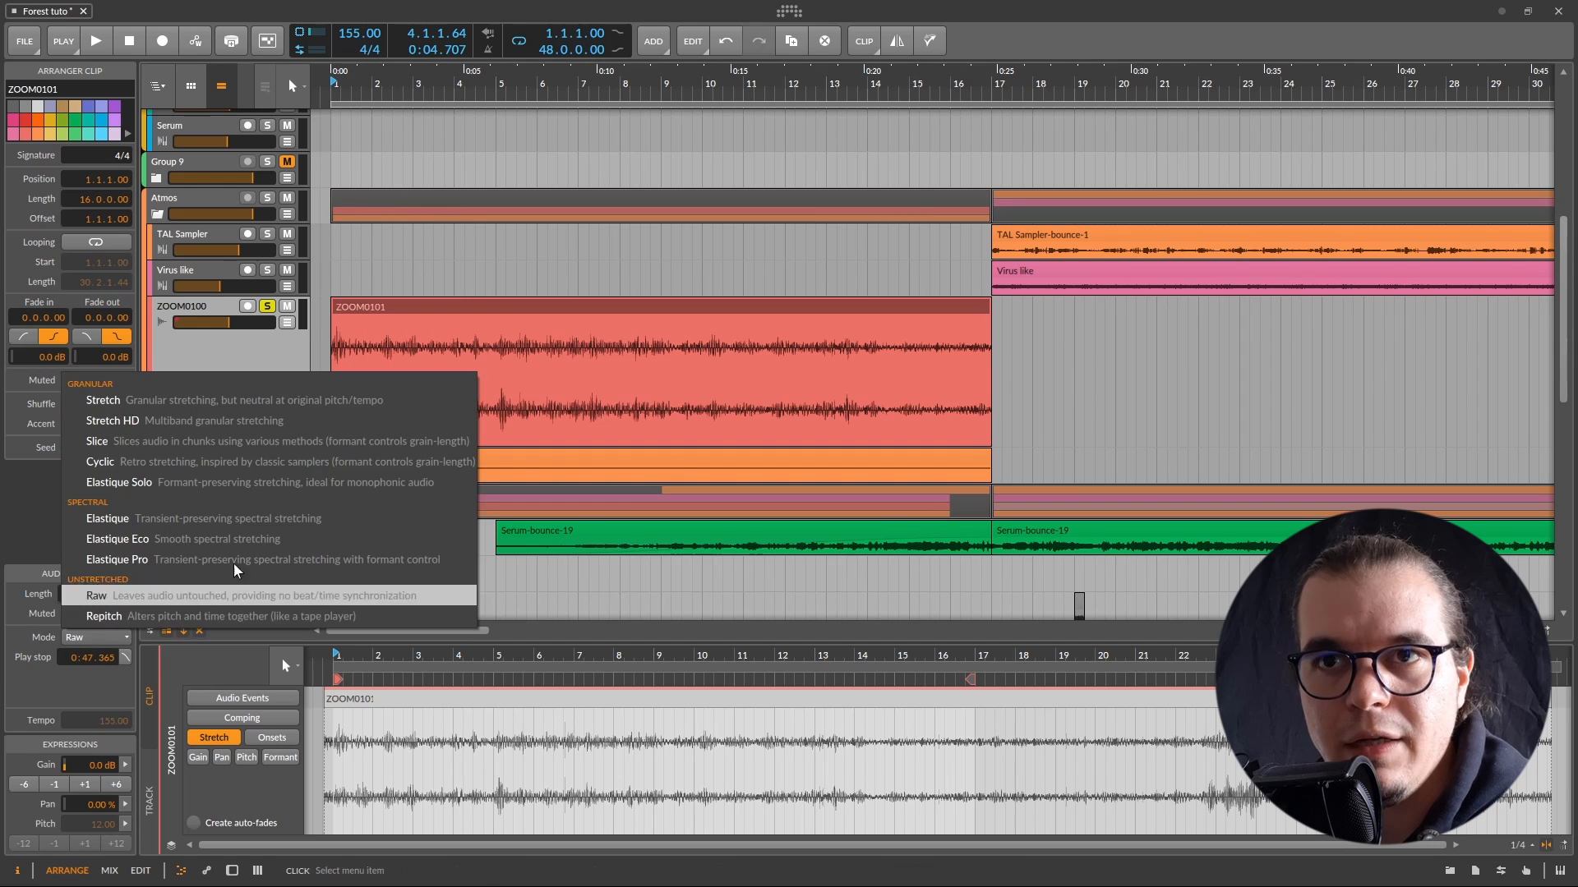
pyautogui.click(119, 466)
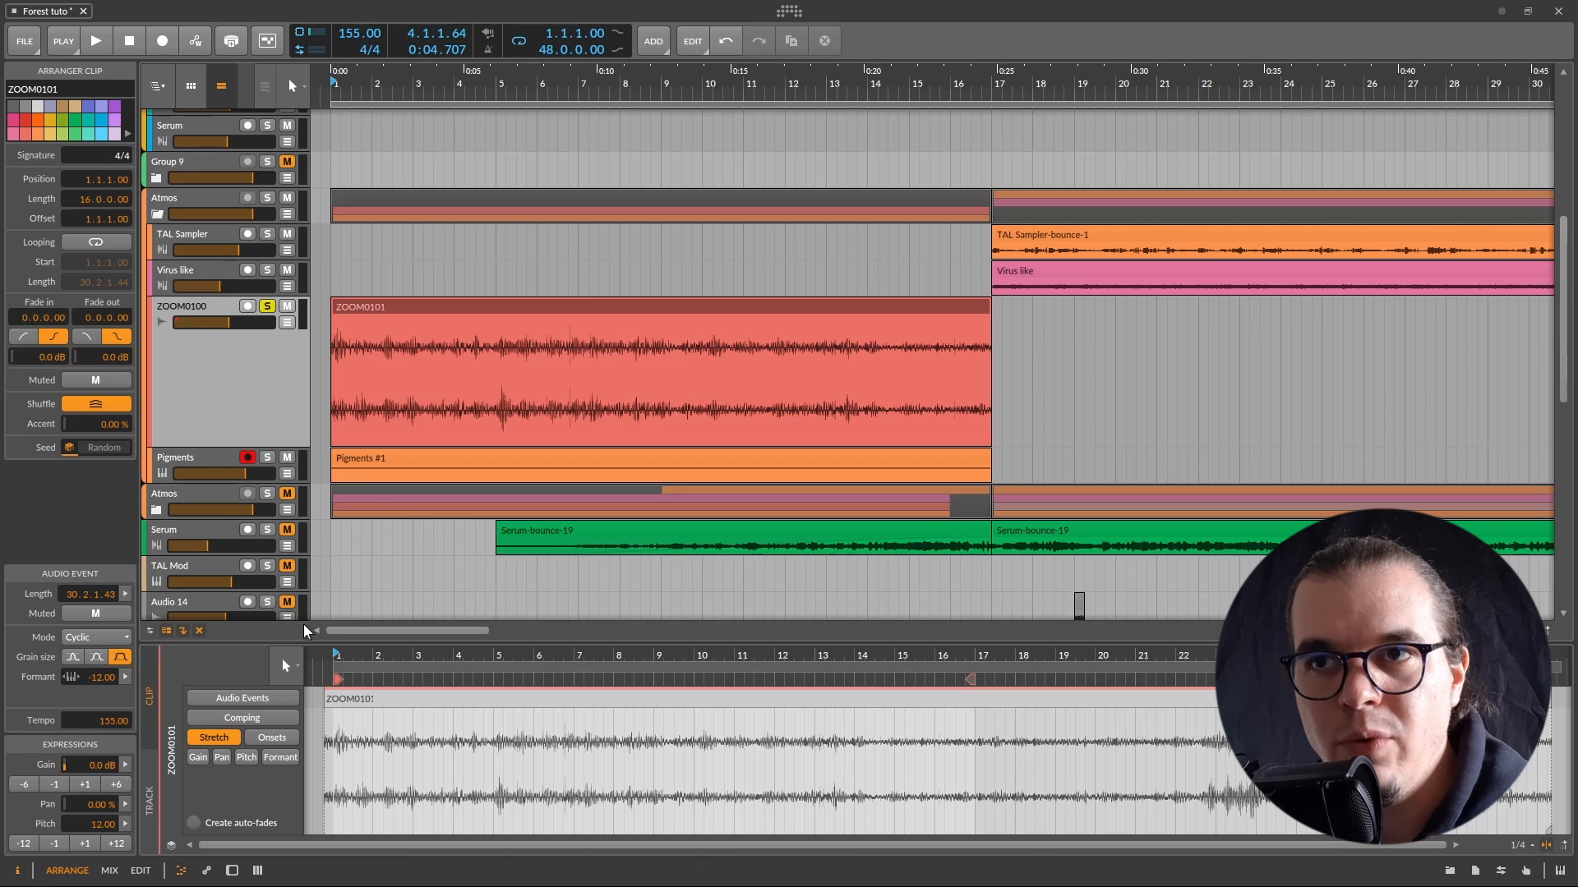
pyautogui.press('space')
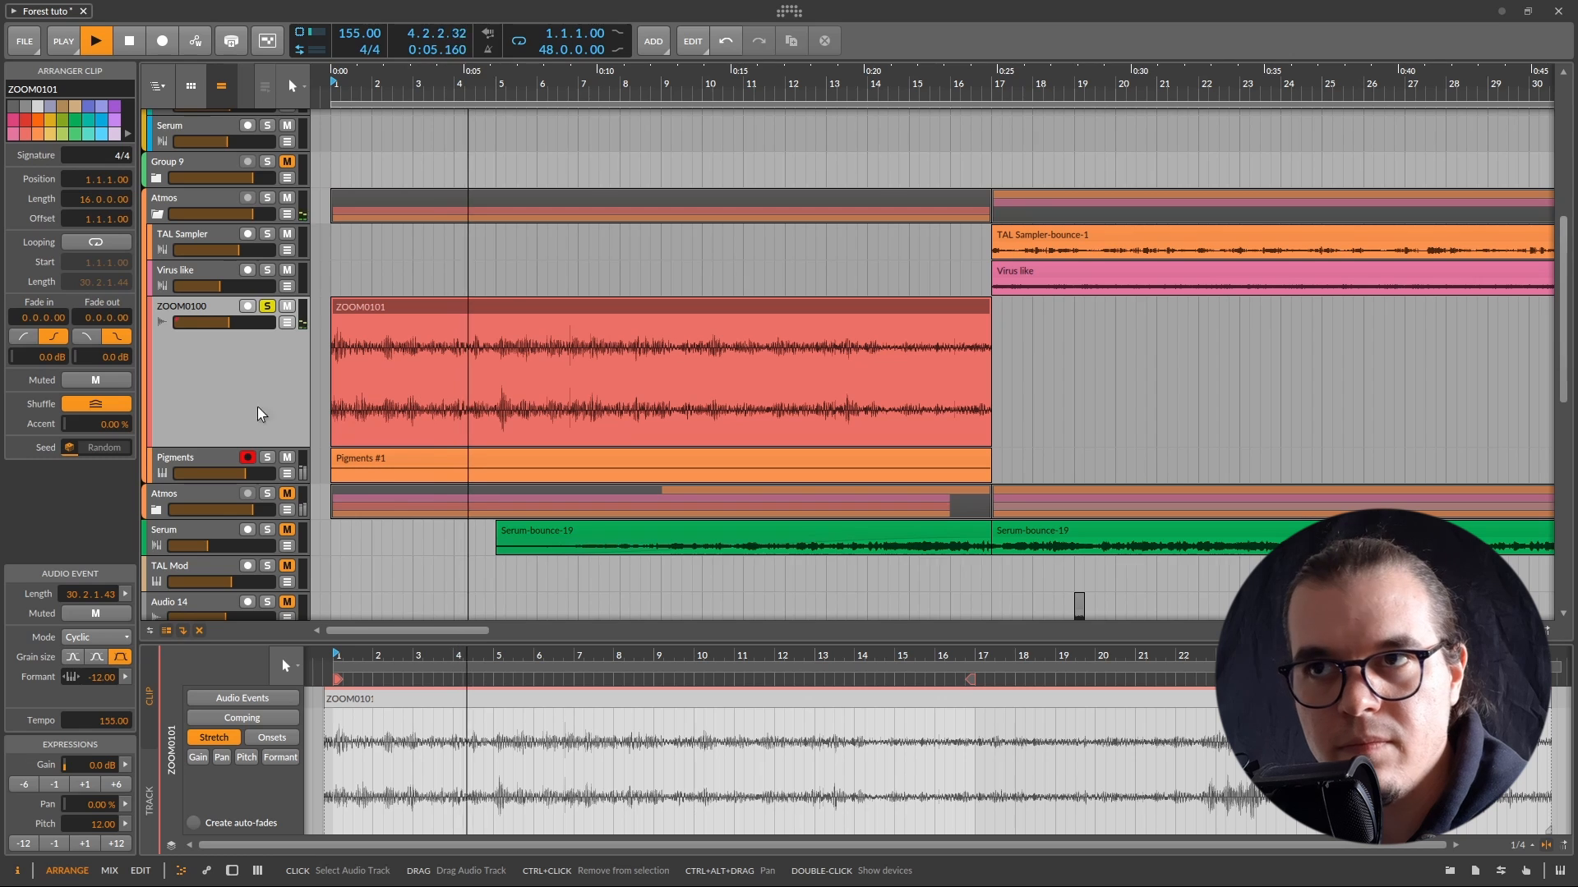
pyautogui.press('space')
# Step: Expand the Peak Limiter and EffectRack in the ZOOM0100 device chain, enabling EffectRack and opening its plug-in window
pyautogui.press('d')
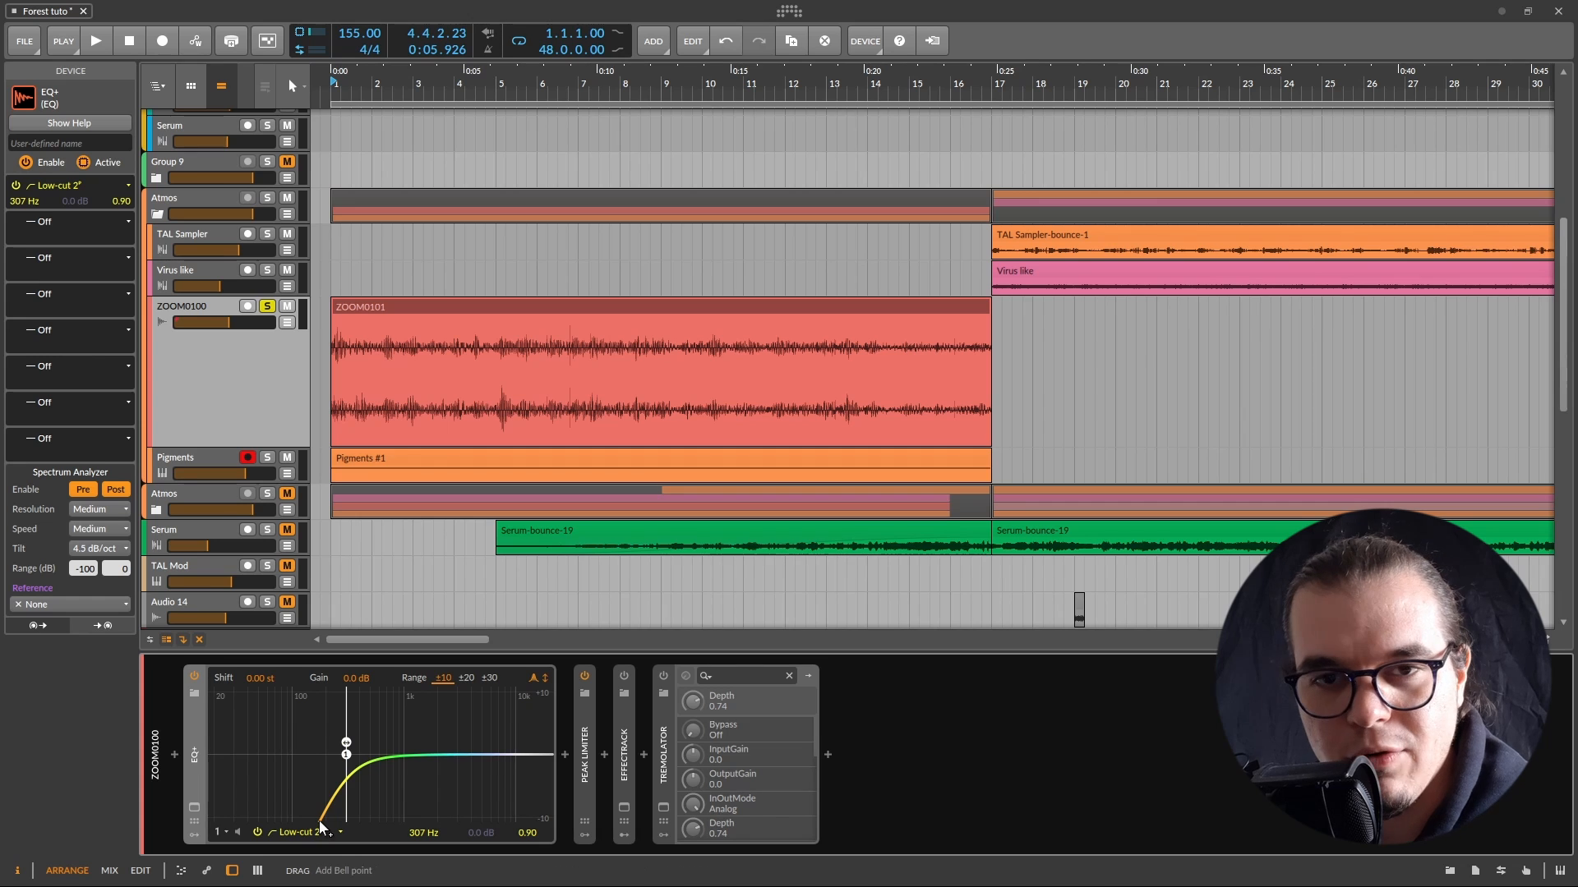
pyautogui.click(592, 733)
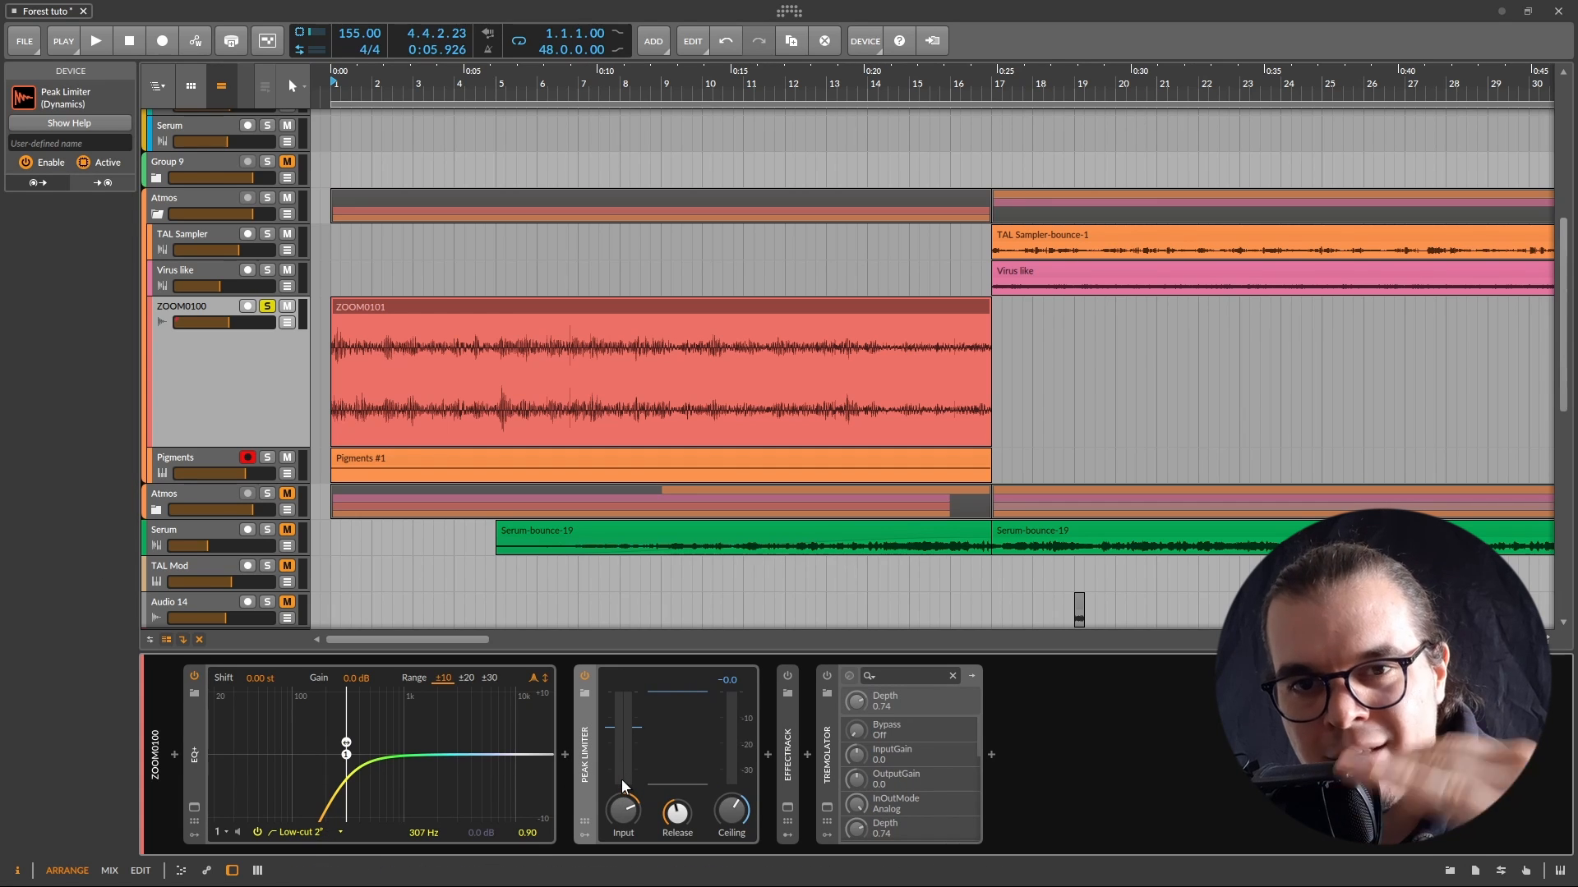
pyautogui.click(794, 734)
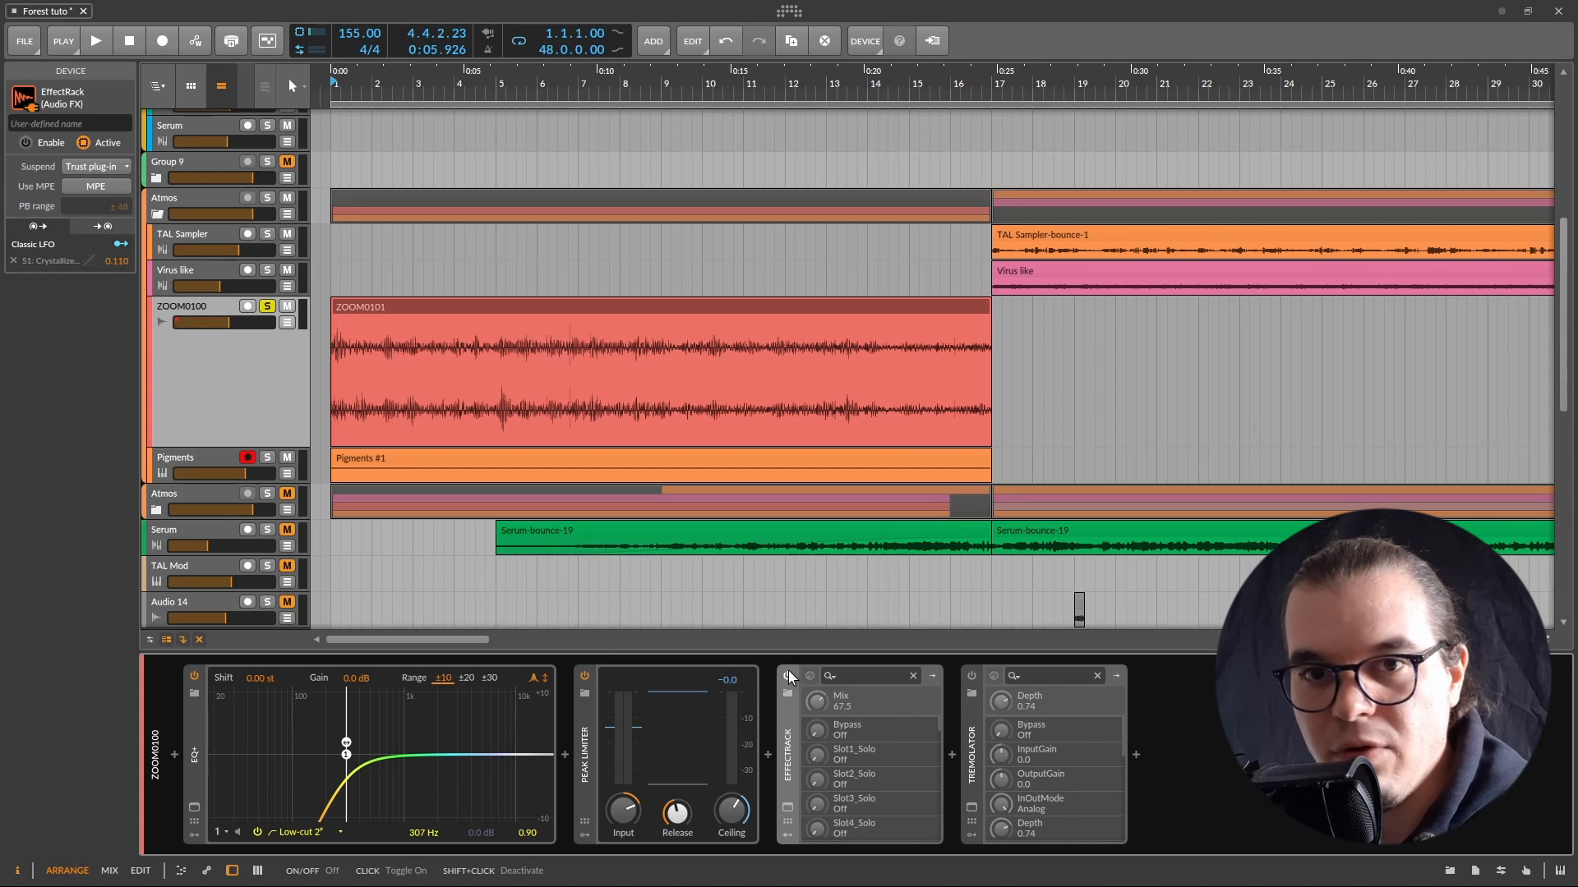
pyautogui.click(787, 807)
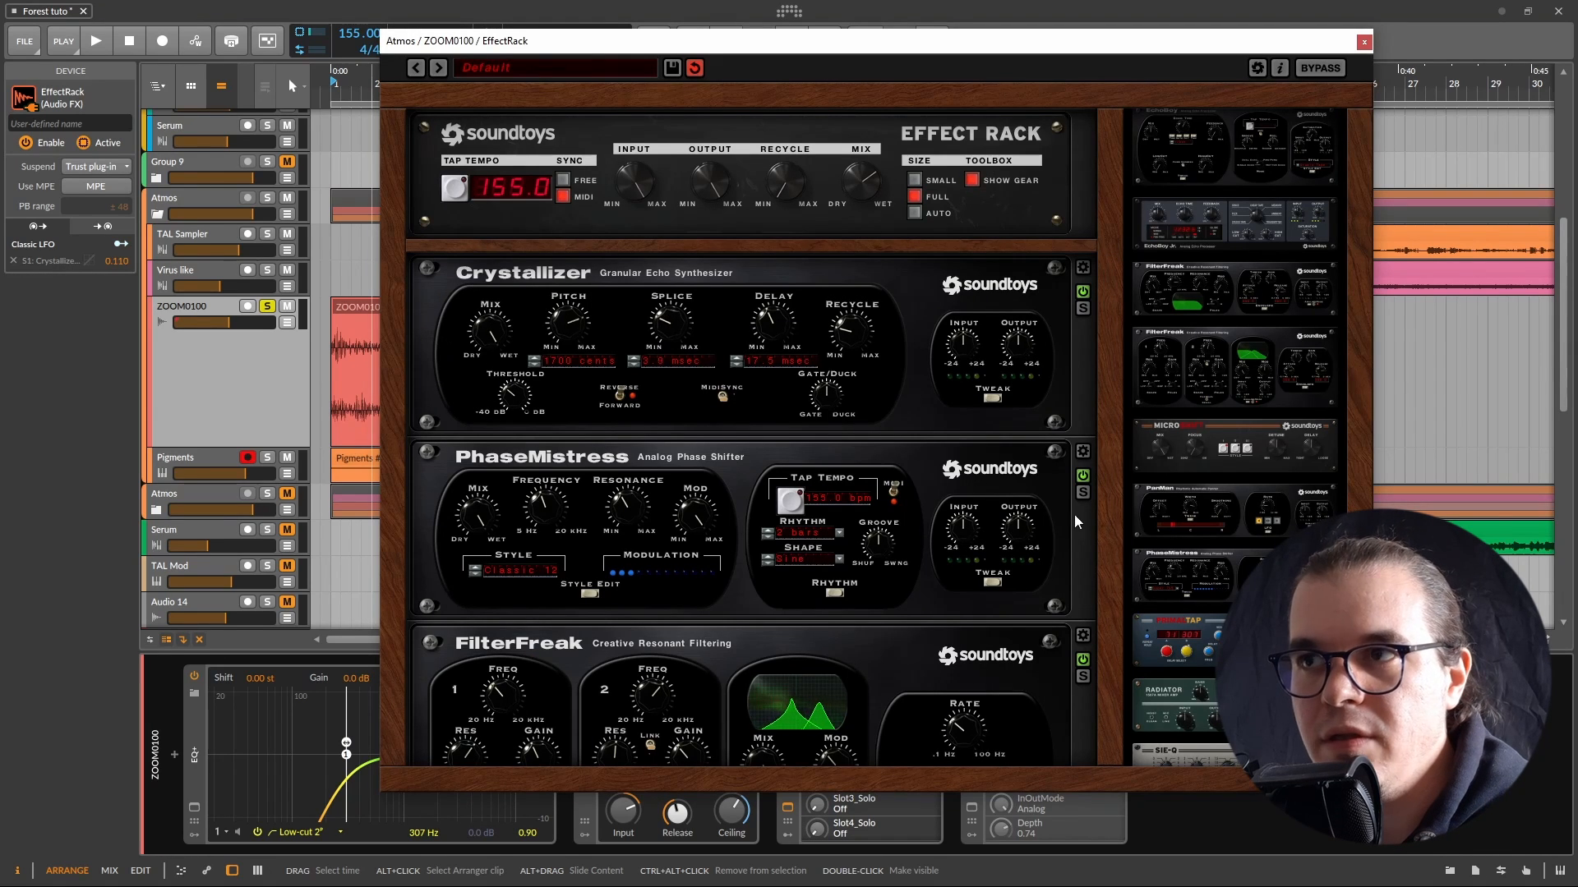
# Step: Switch off PhaseMistress, FilterFreak and EchoBoy in the effect rack and audition the clip through Crystallizer alone
pyautogui.click(1083, 475)
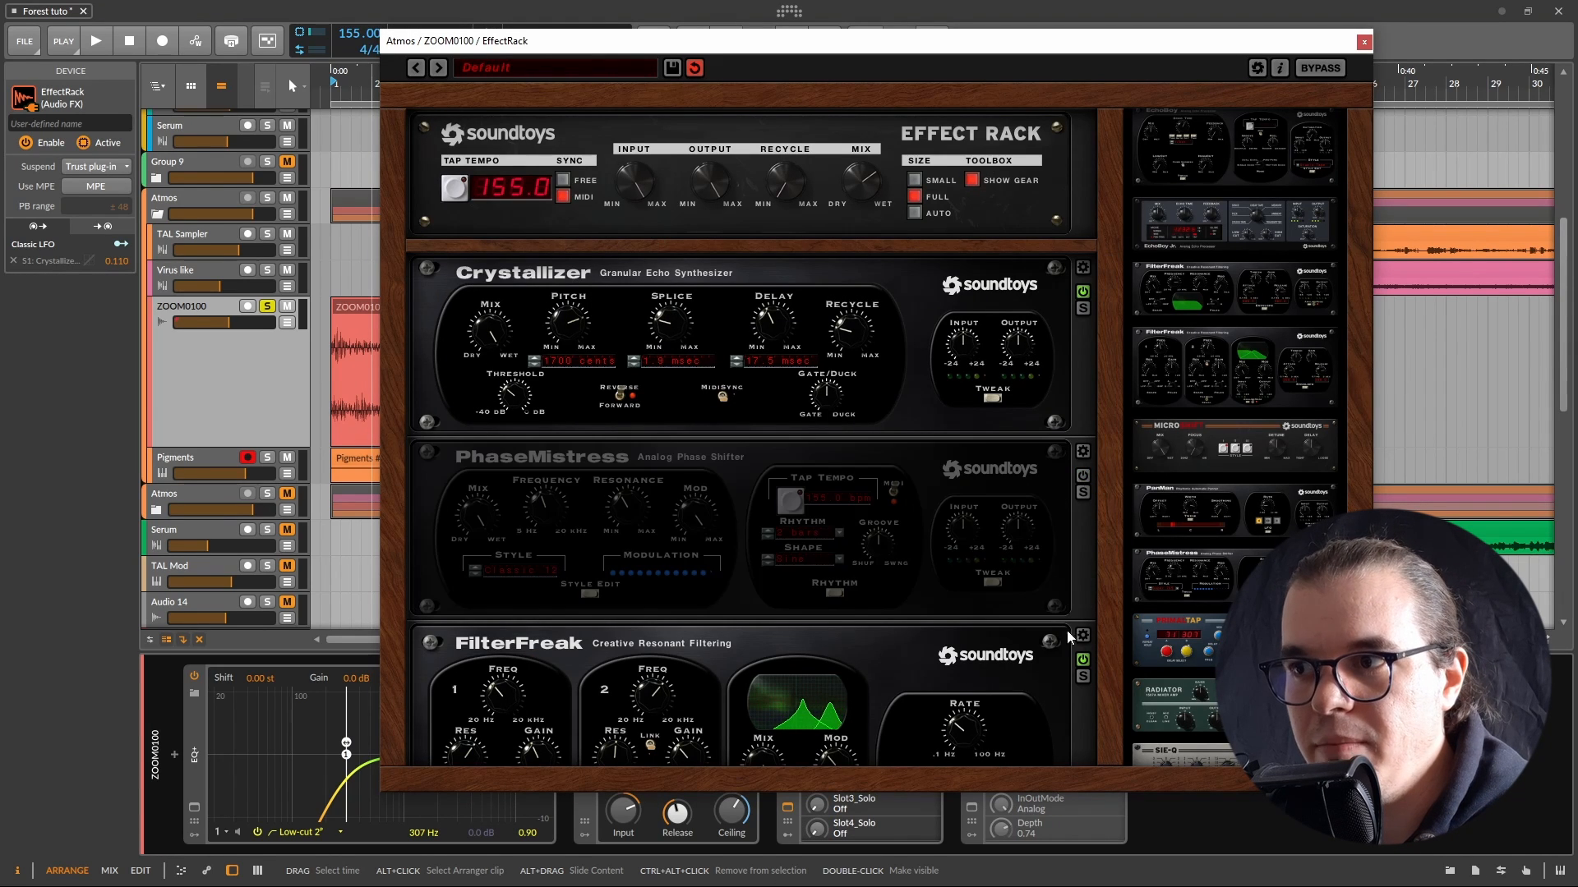
pyautogui.click(1083, 659)
pyautogui.scroll(-3, 1082, 645)
pyautogui.scroll(-4, 1082, 635)
pyautogui.click(1082, 527)
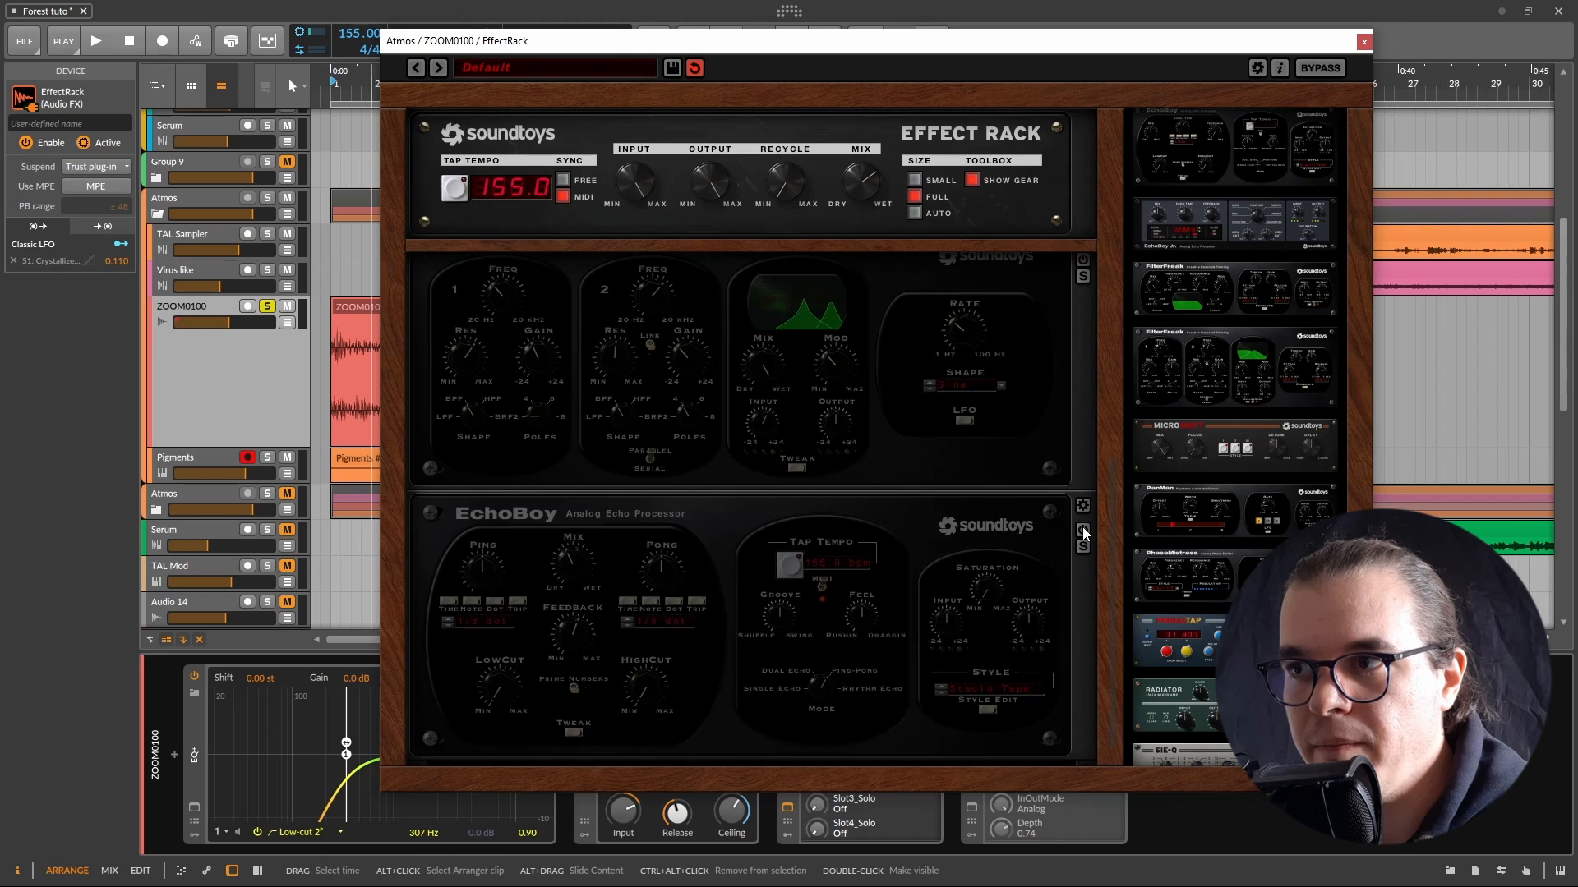
pyautogui.moveTo(1112, 529); pyautogui.dragTo(1141, 299)
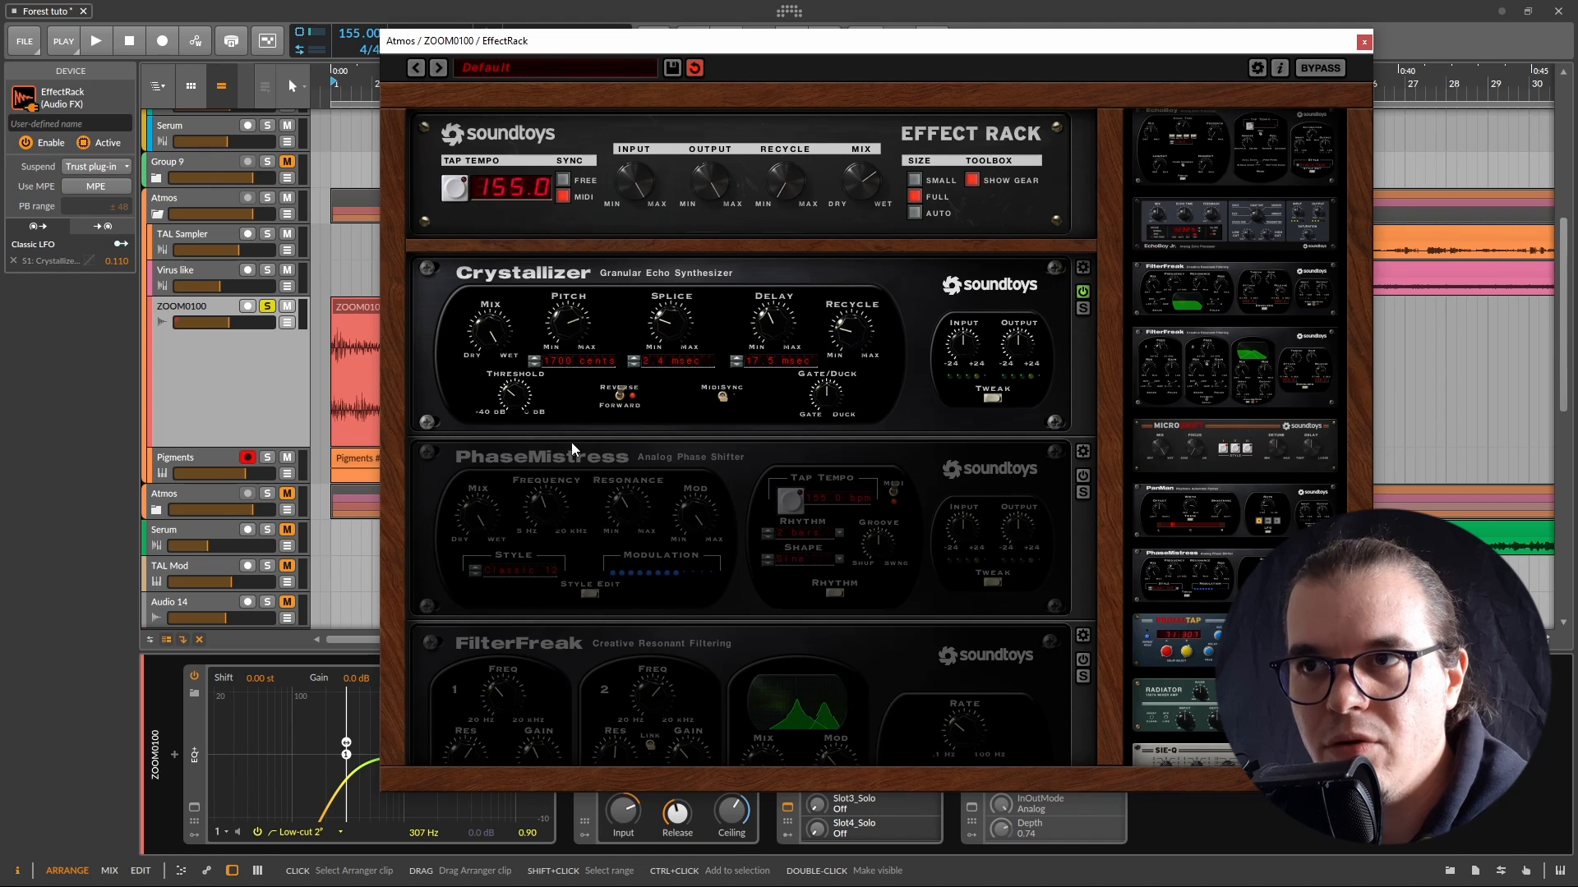
pyautogui.press('space')
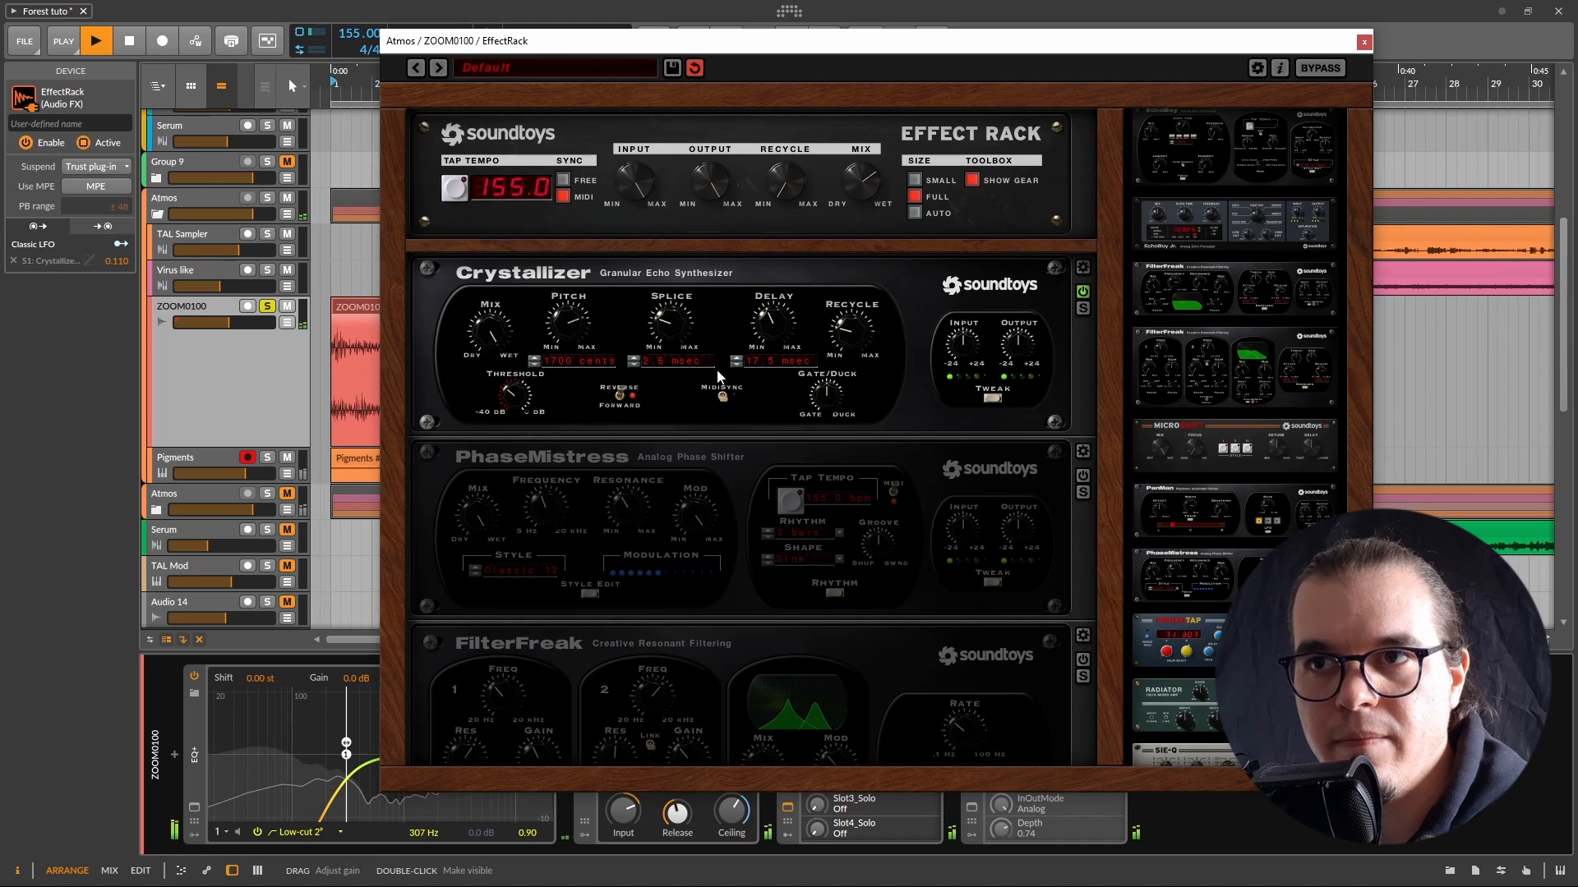
pyautogui.press('space')
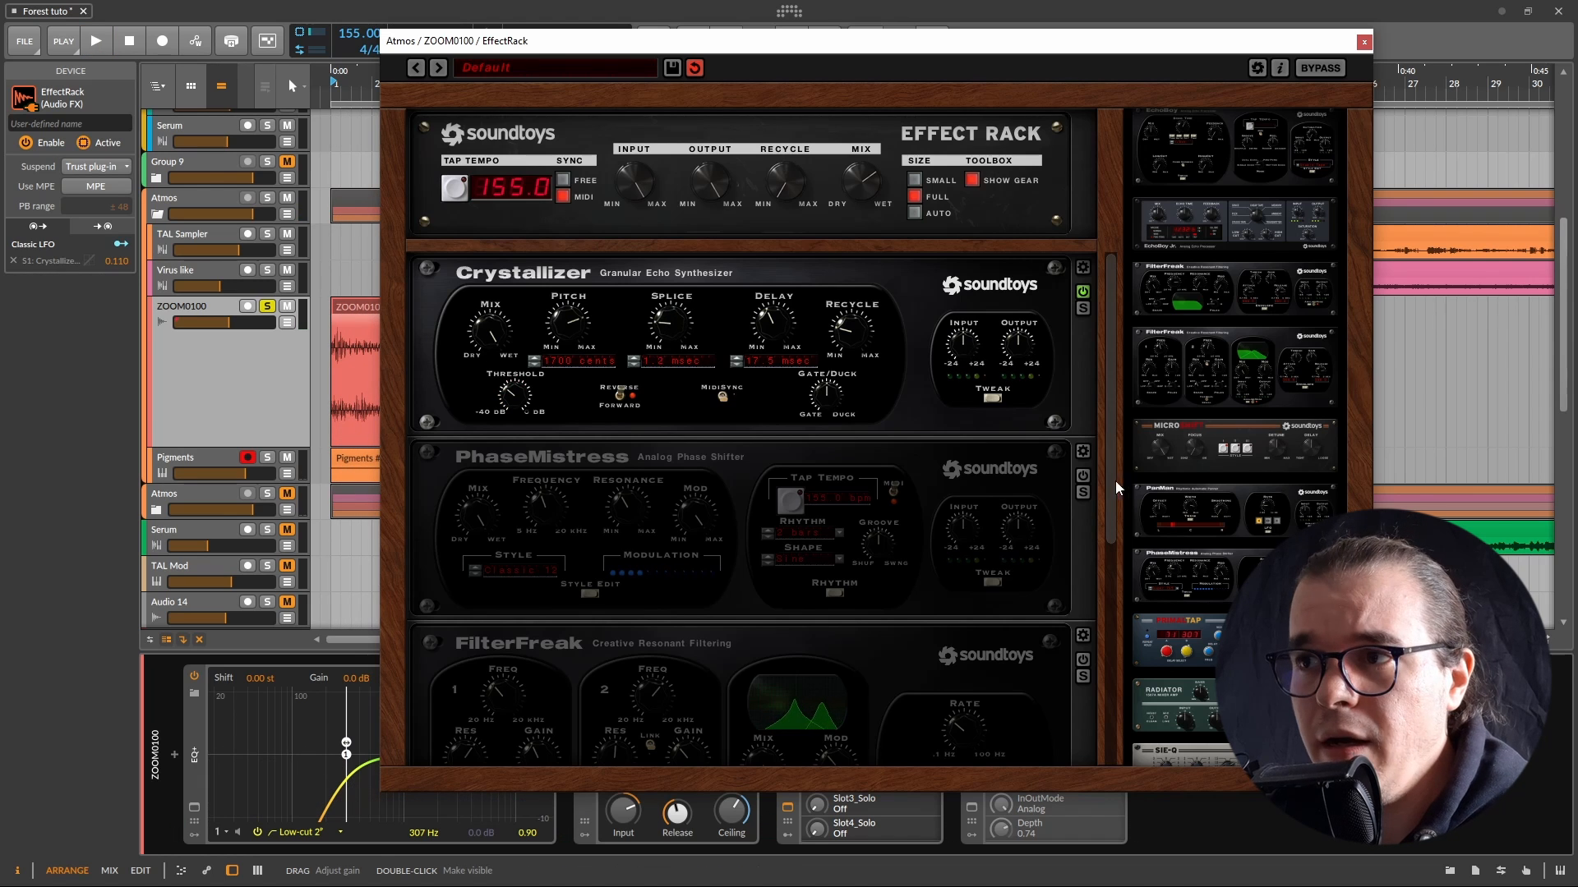
# Step: Switch PhaseMistress back on, look over its style presets keeping Classic 12, and audition it together with Crystallizer
pyautogui.click(1084, 476)
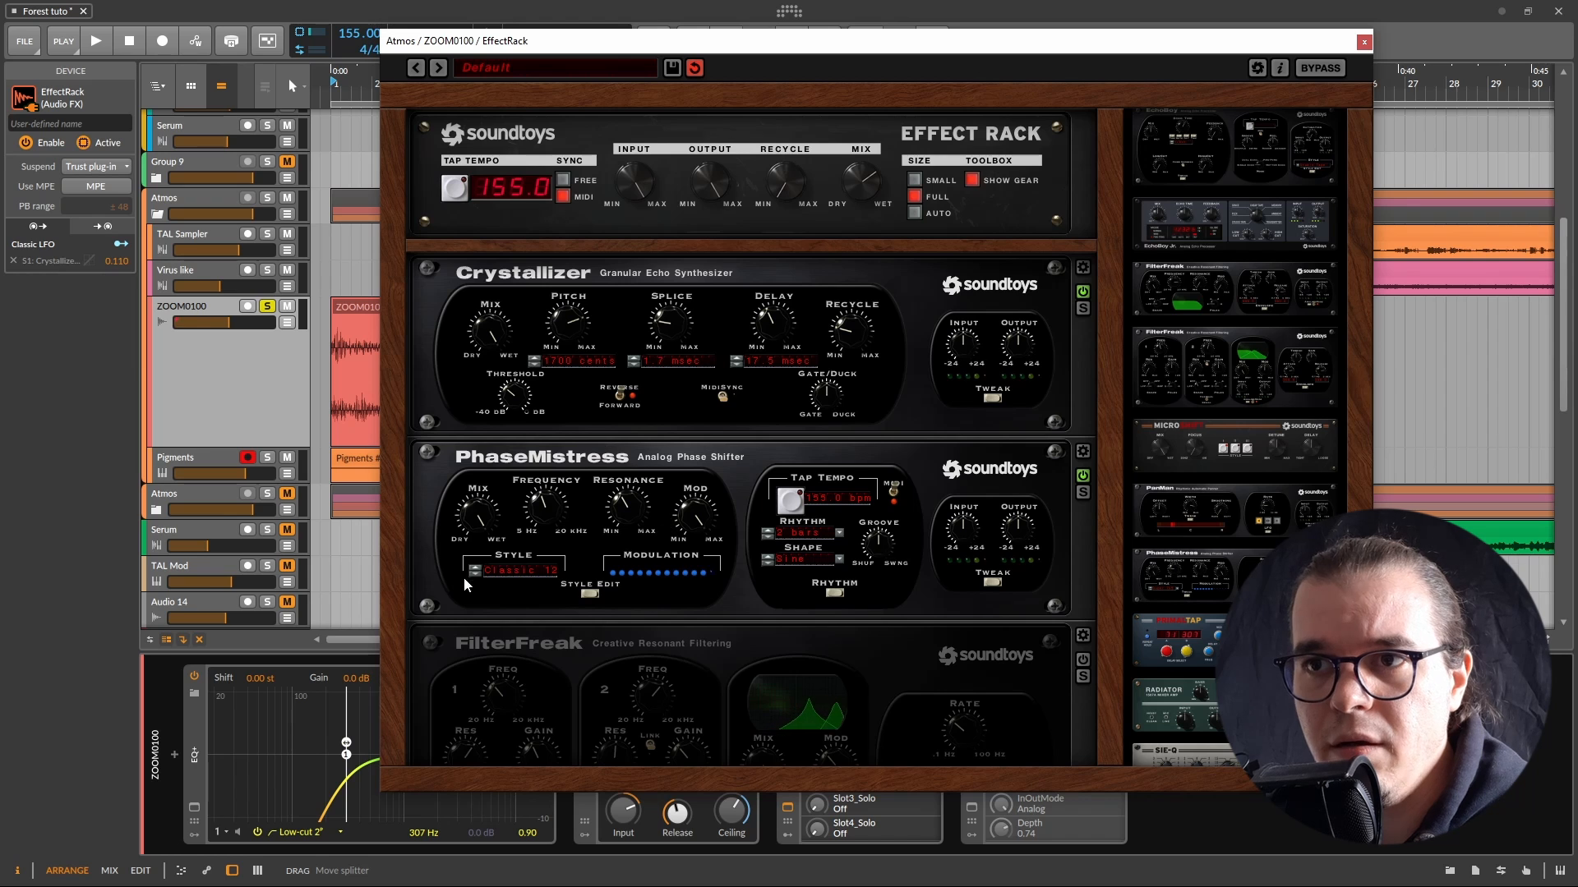
pyautogui.click(518, 573)
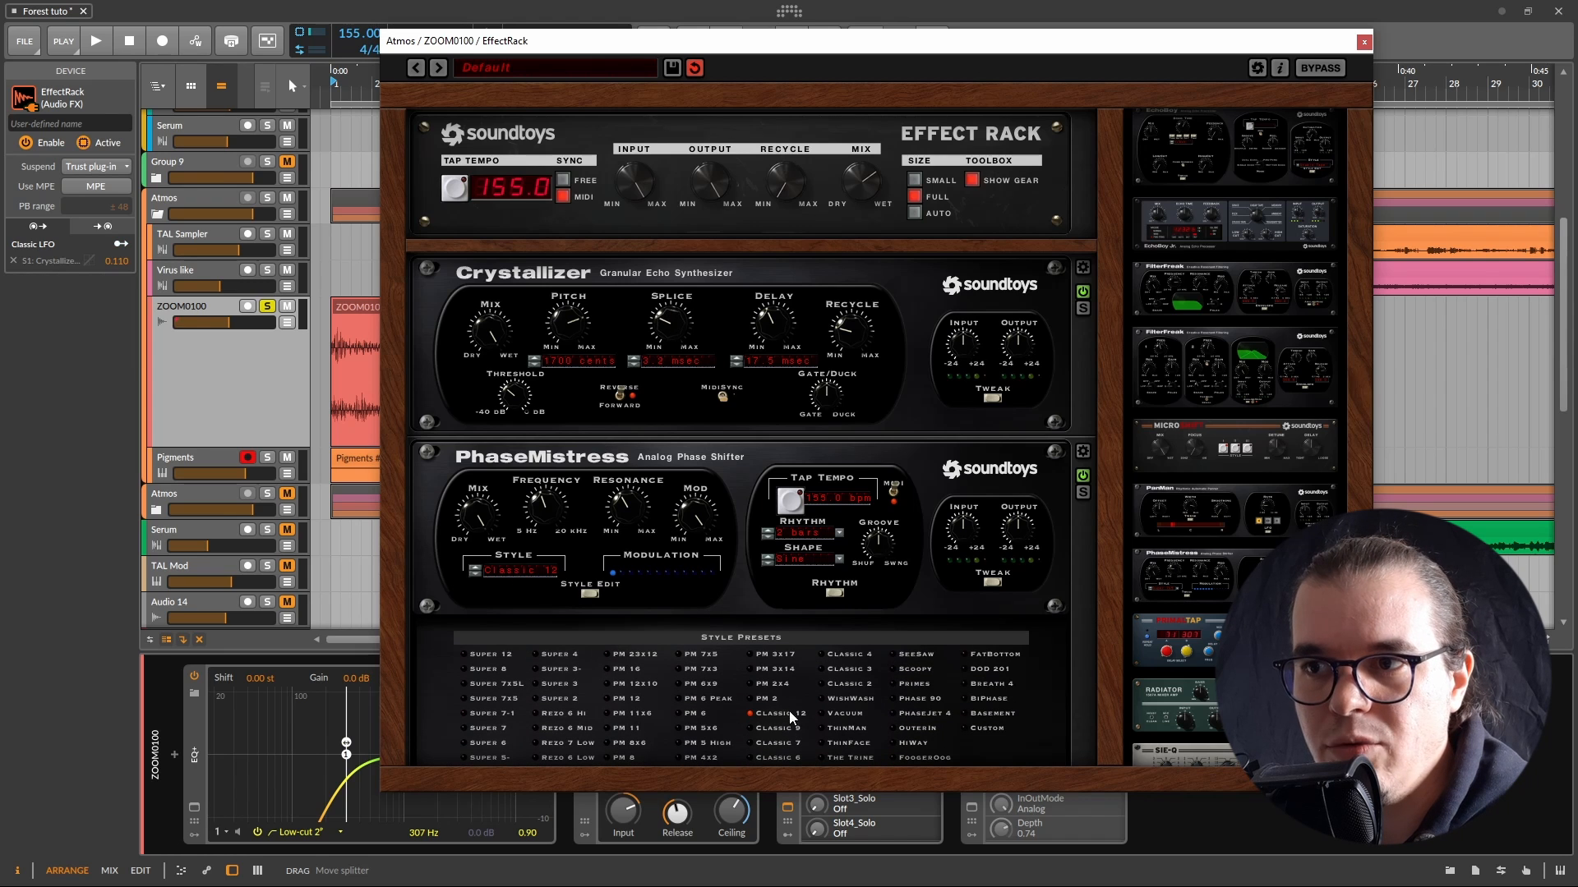
pyautogui.click(497, 568)
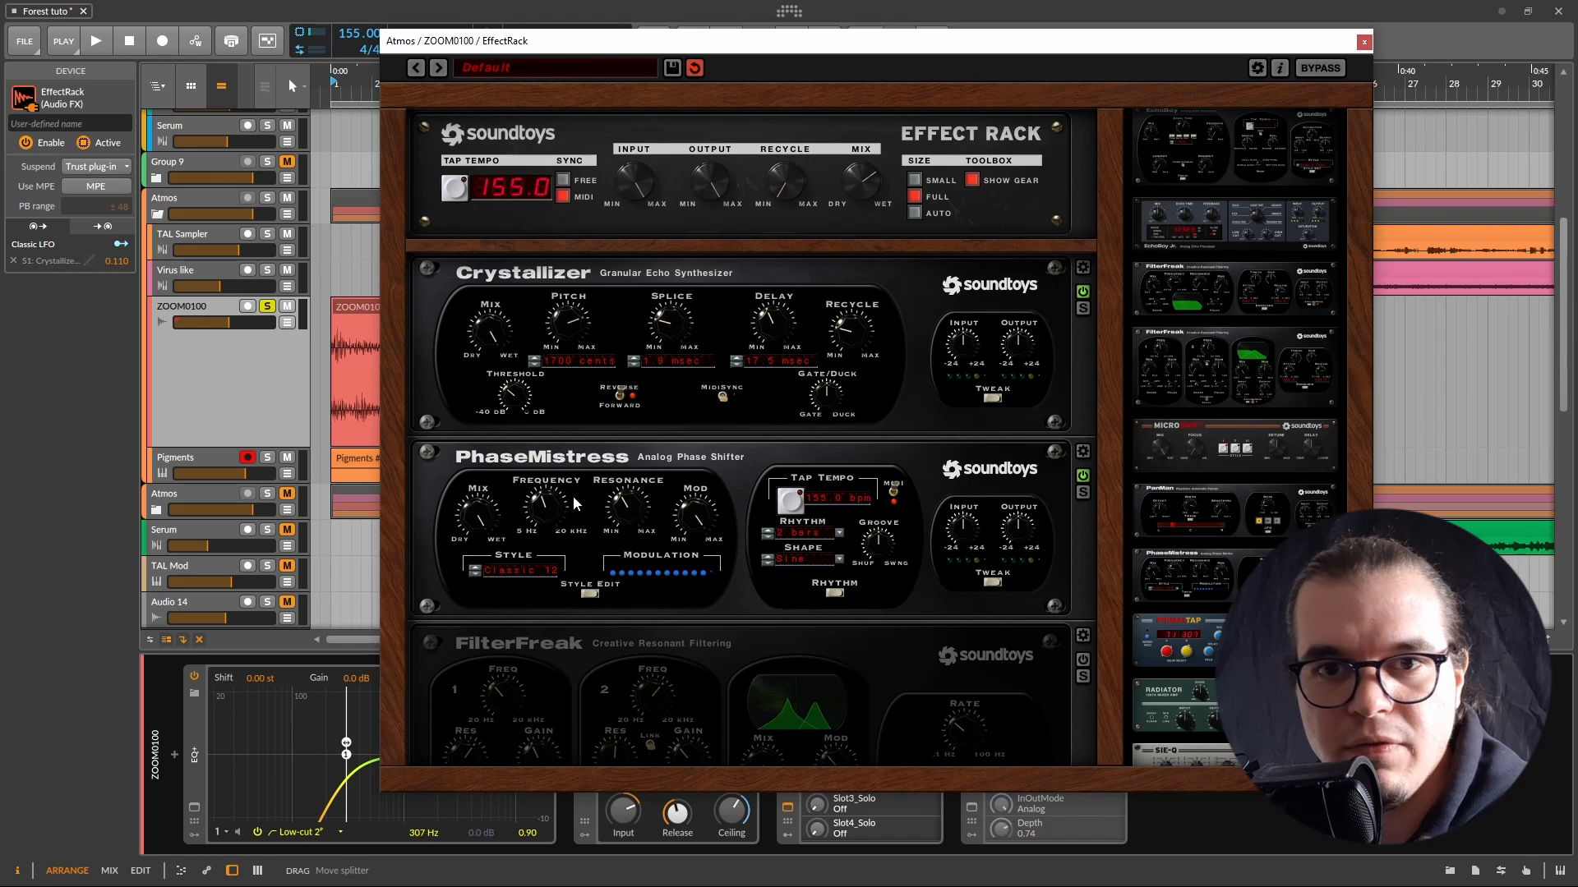
pyautogui.press('space')
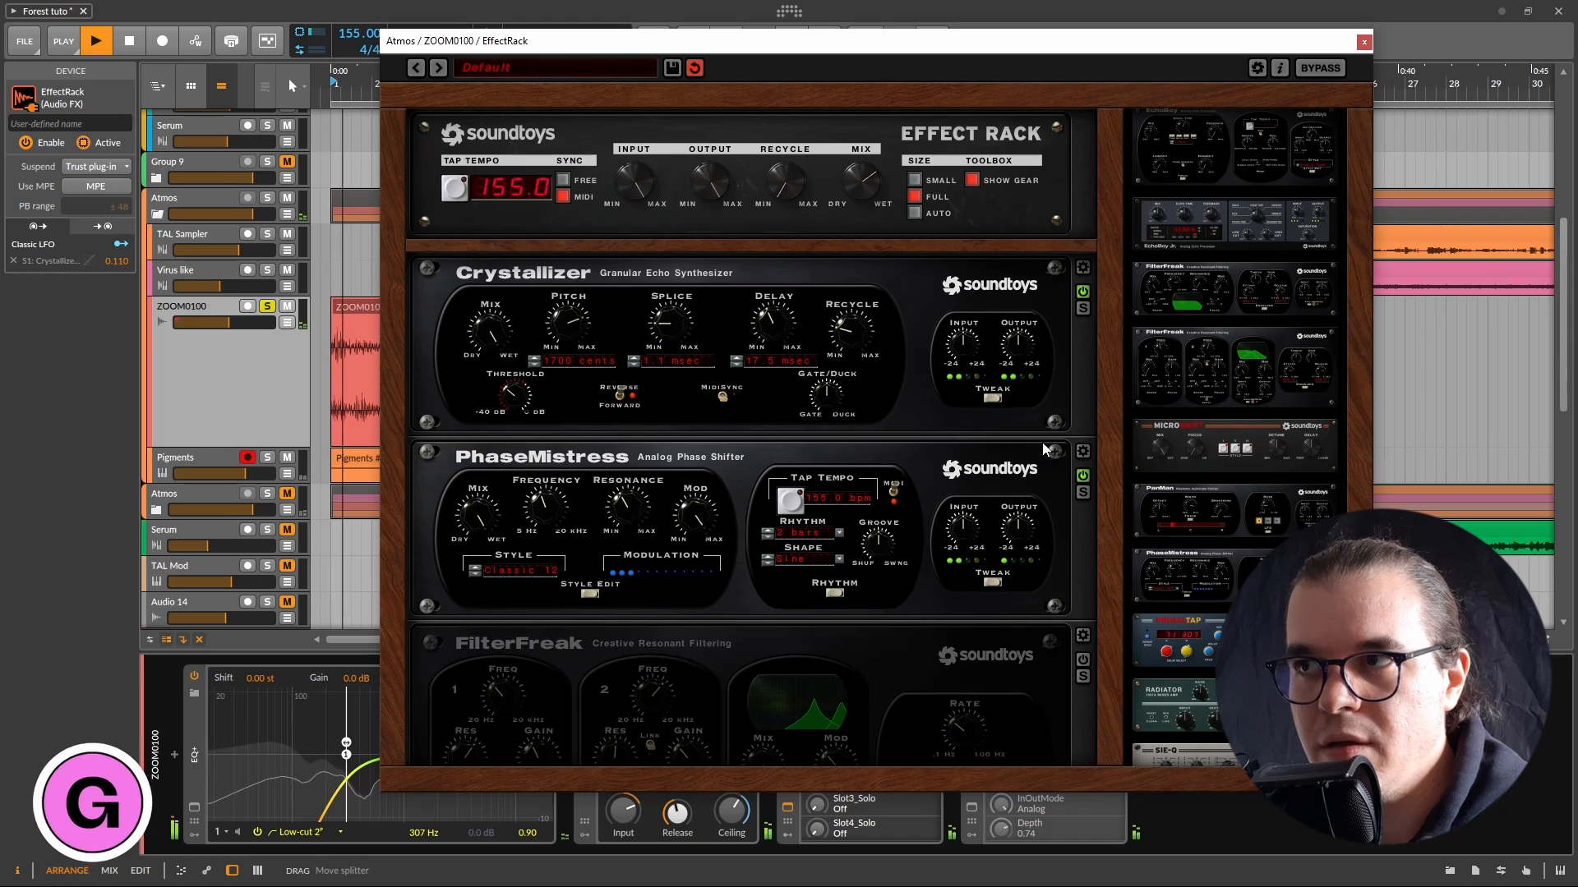
pyautogui.moveTo(1109, 348); pyautogui.dragTo(1137, 484)
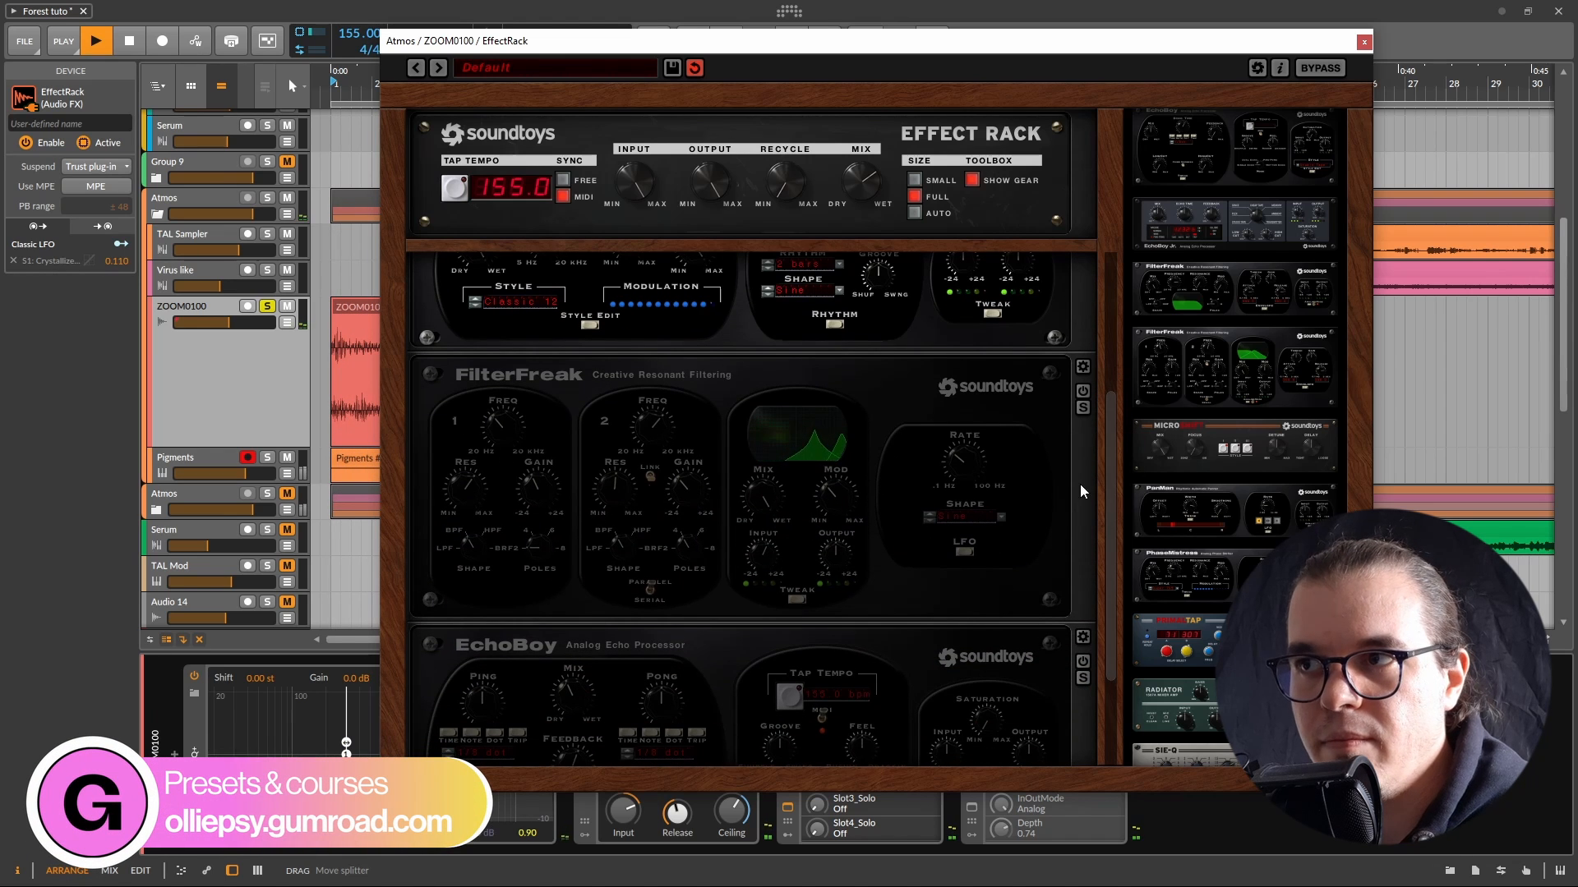
pyautogui.press('space')
# Step: Switch FilterFreak back on and play the clip to hear it added to the effect chain
pyautogui.click(1083, 391)
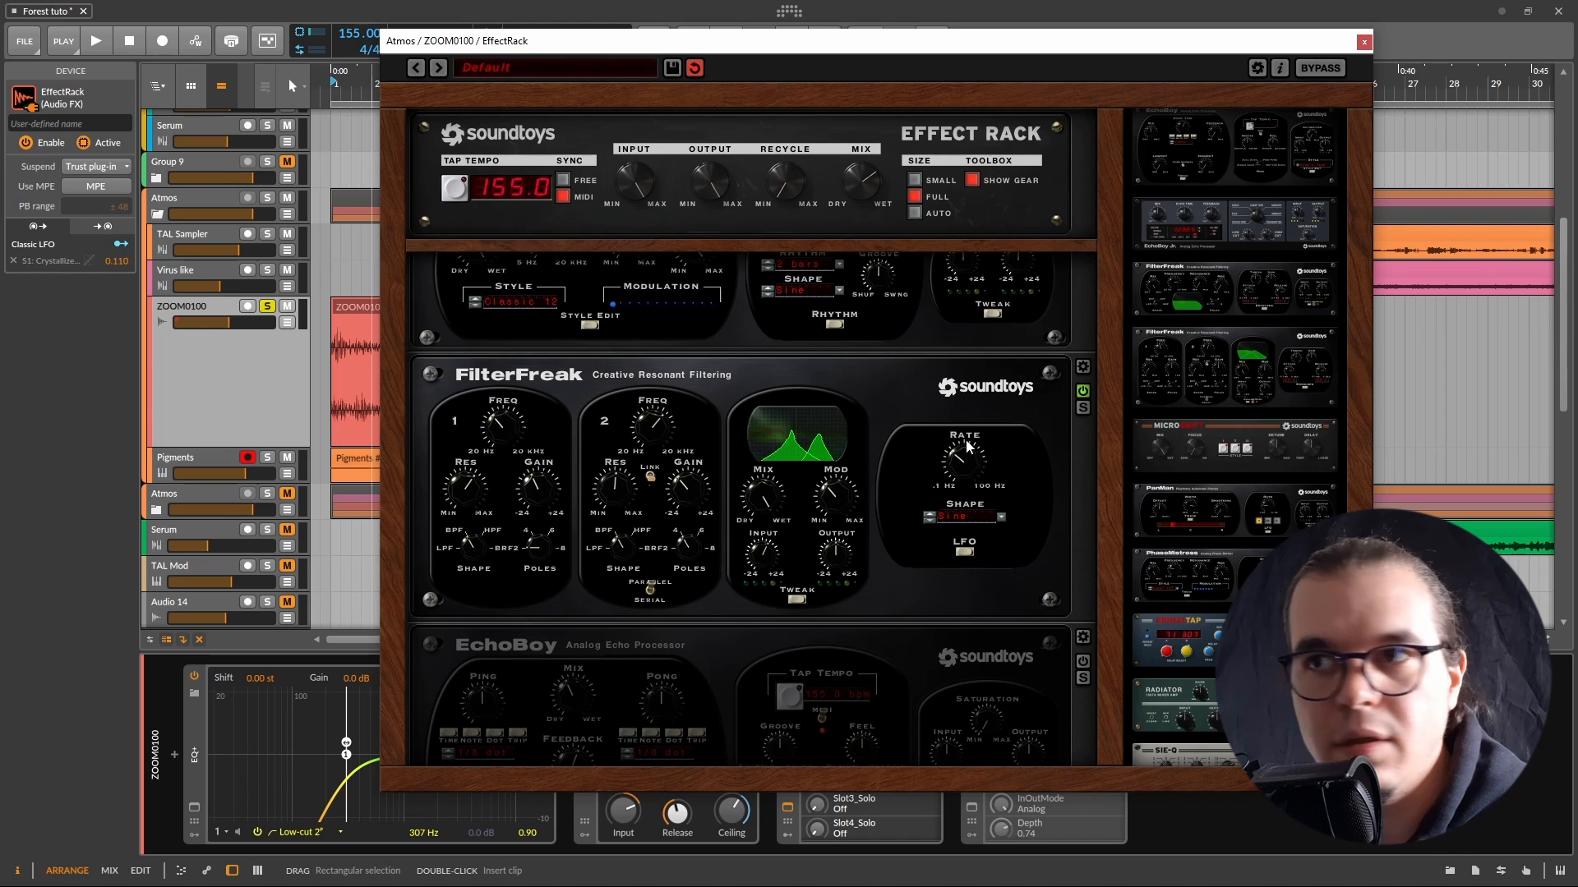
pyautogui.press('space')
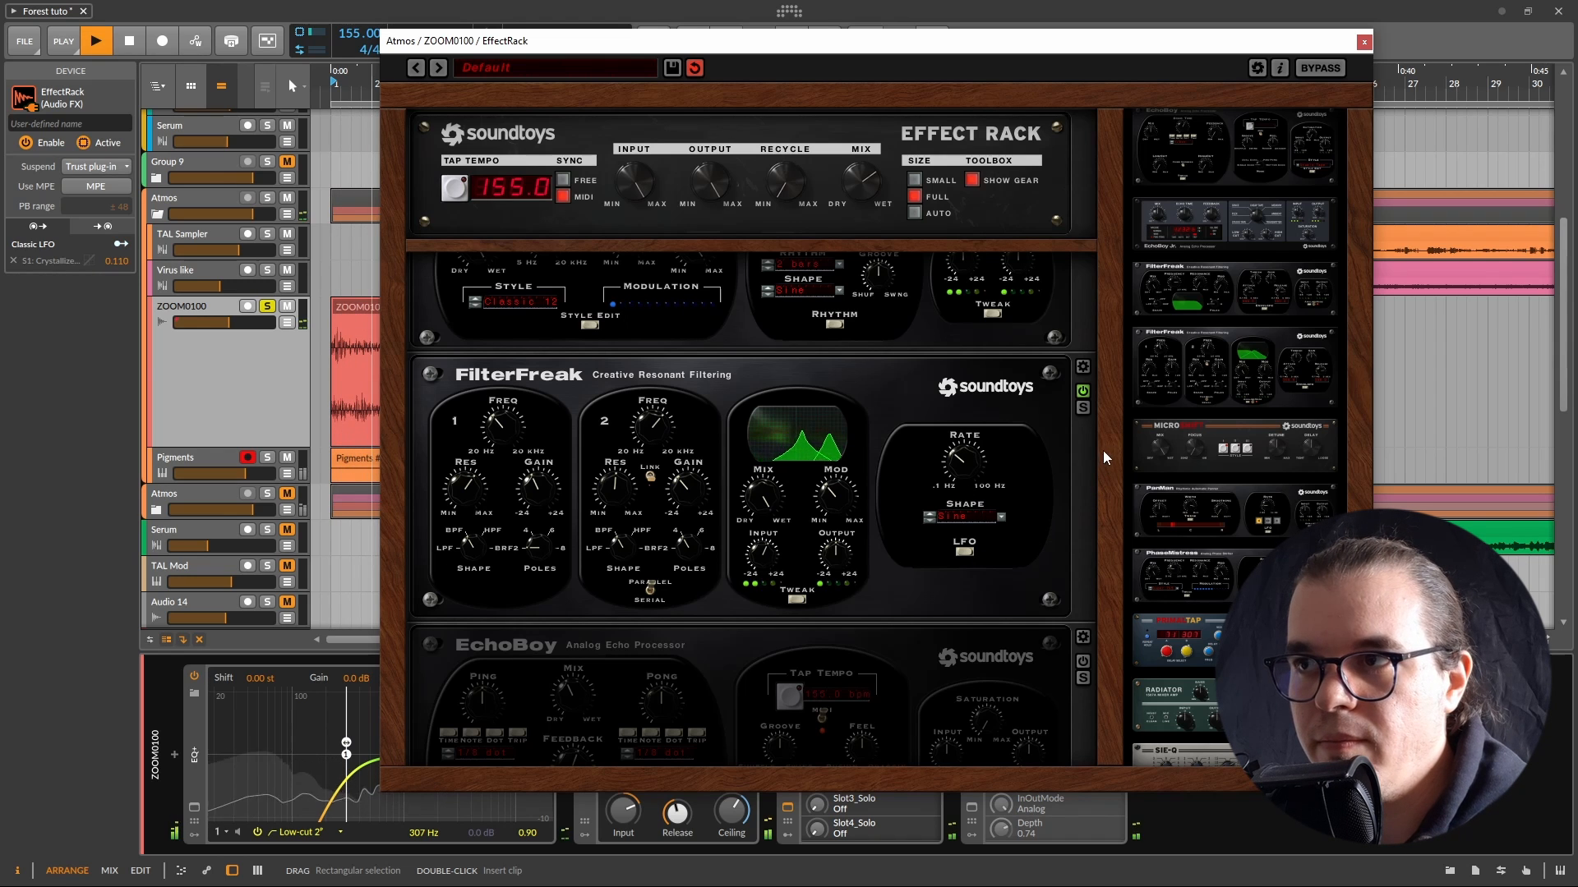
pyautogui.scroll(-3, 1085, 508)
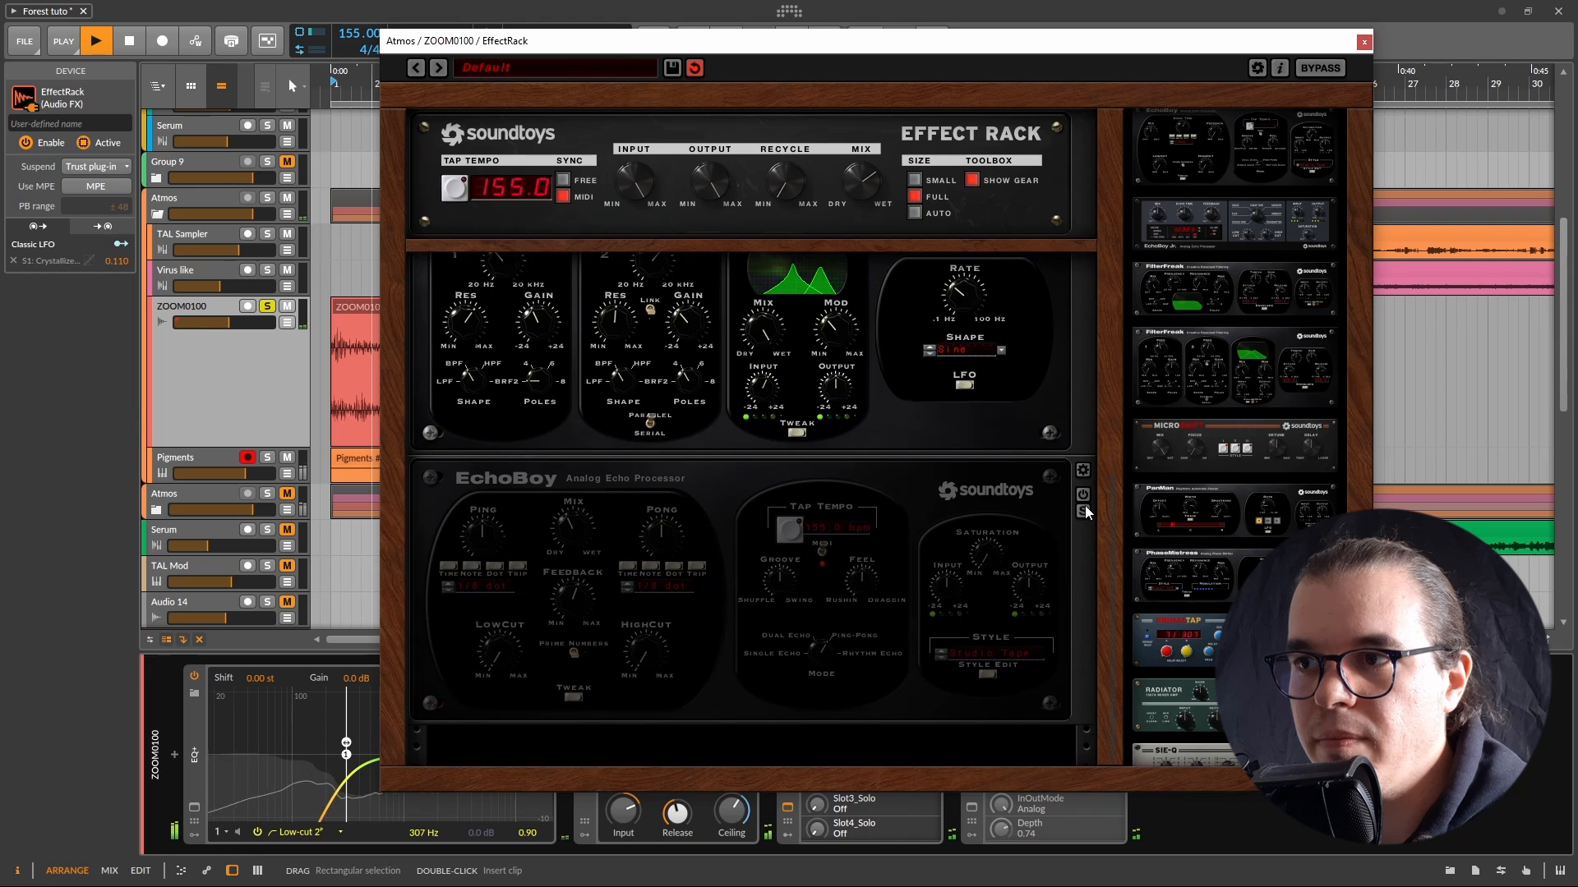
# Step: Switch EchoBoy back on in the effect rack, audition the complete effect chain and close the rack window
pyautogui.press('space')
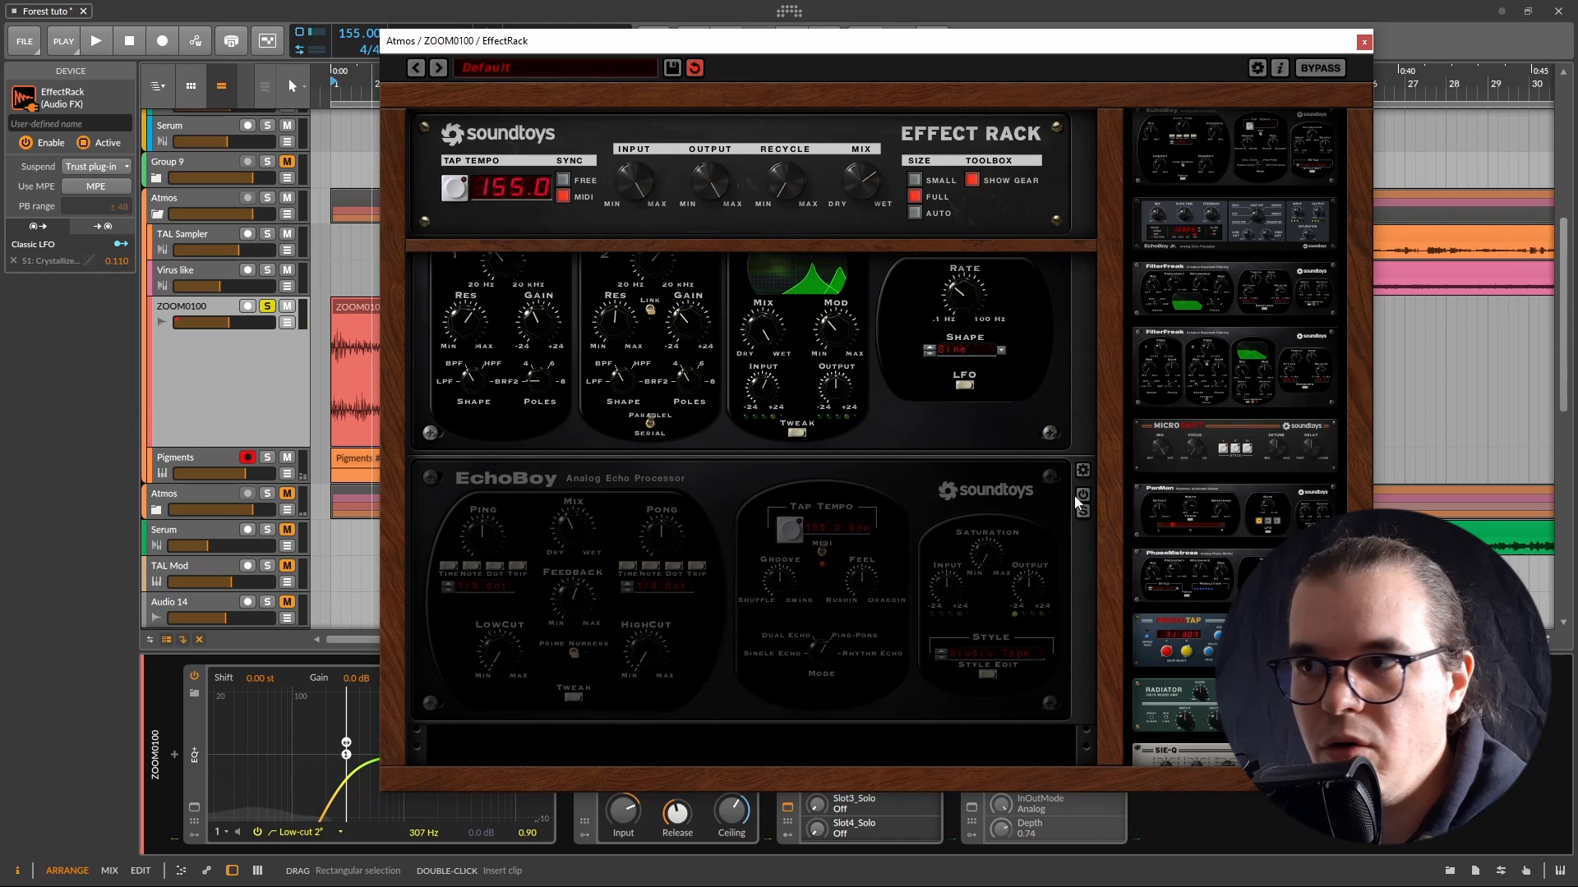
pyautogui.click(1082, 495)
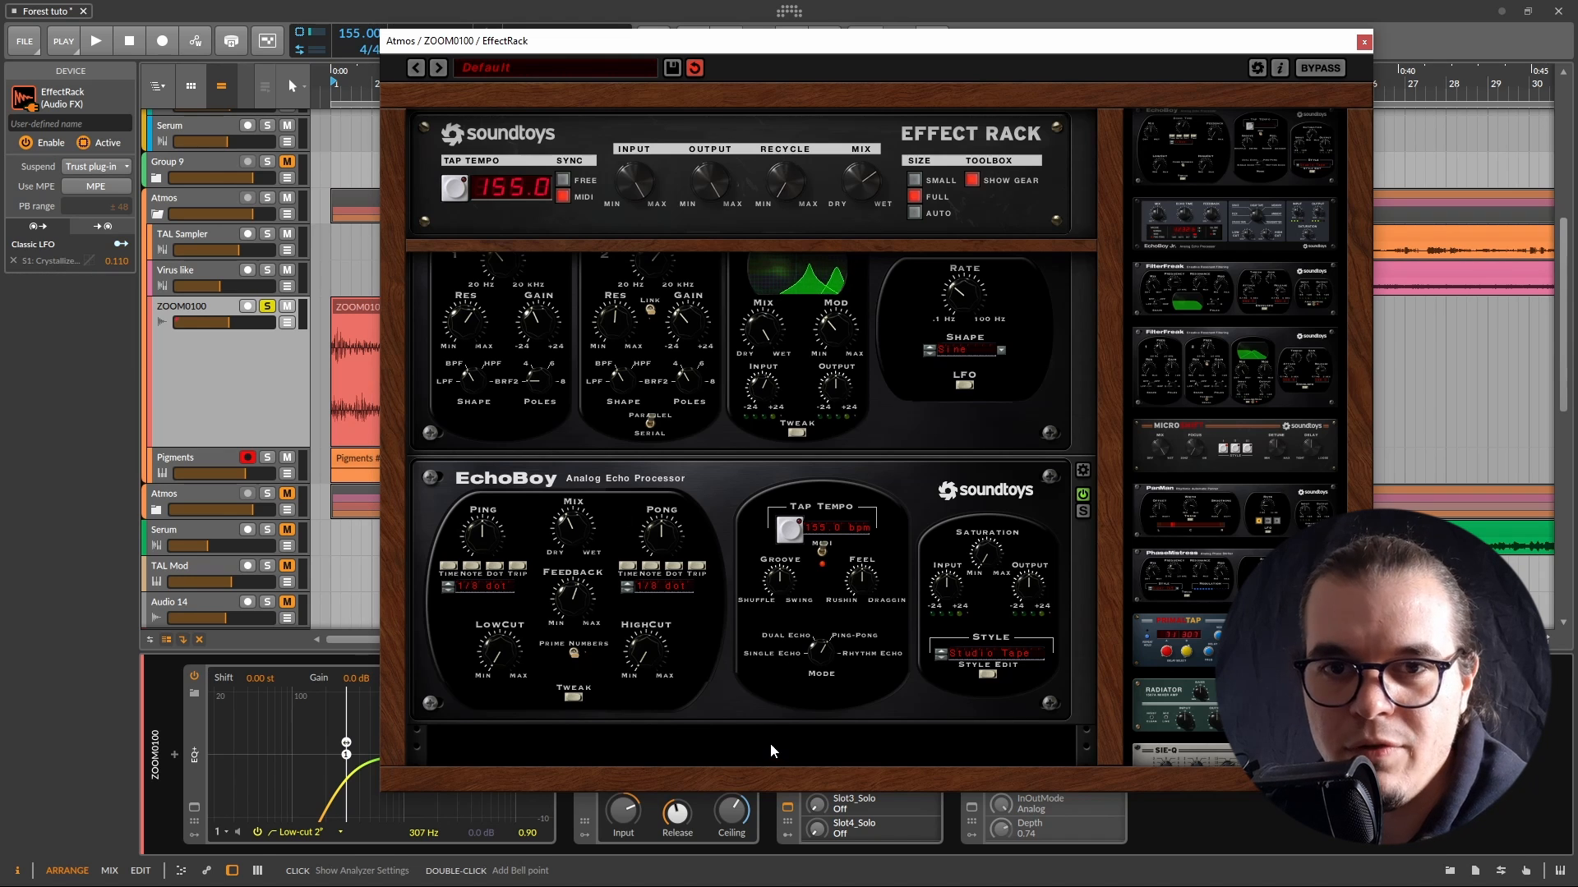
pyautogui.press('space')
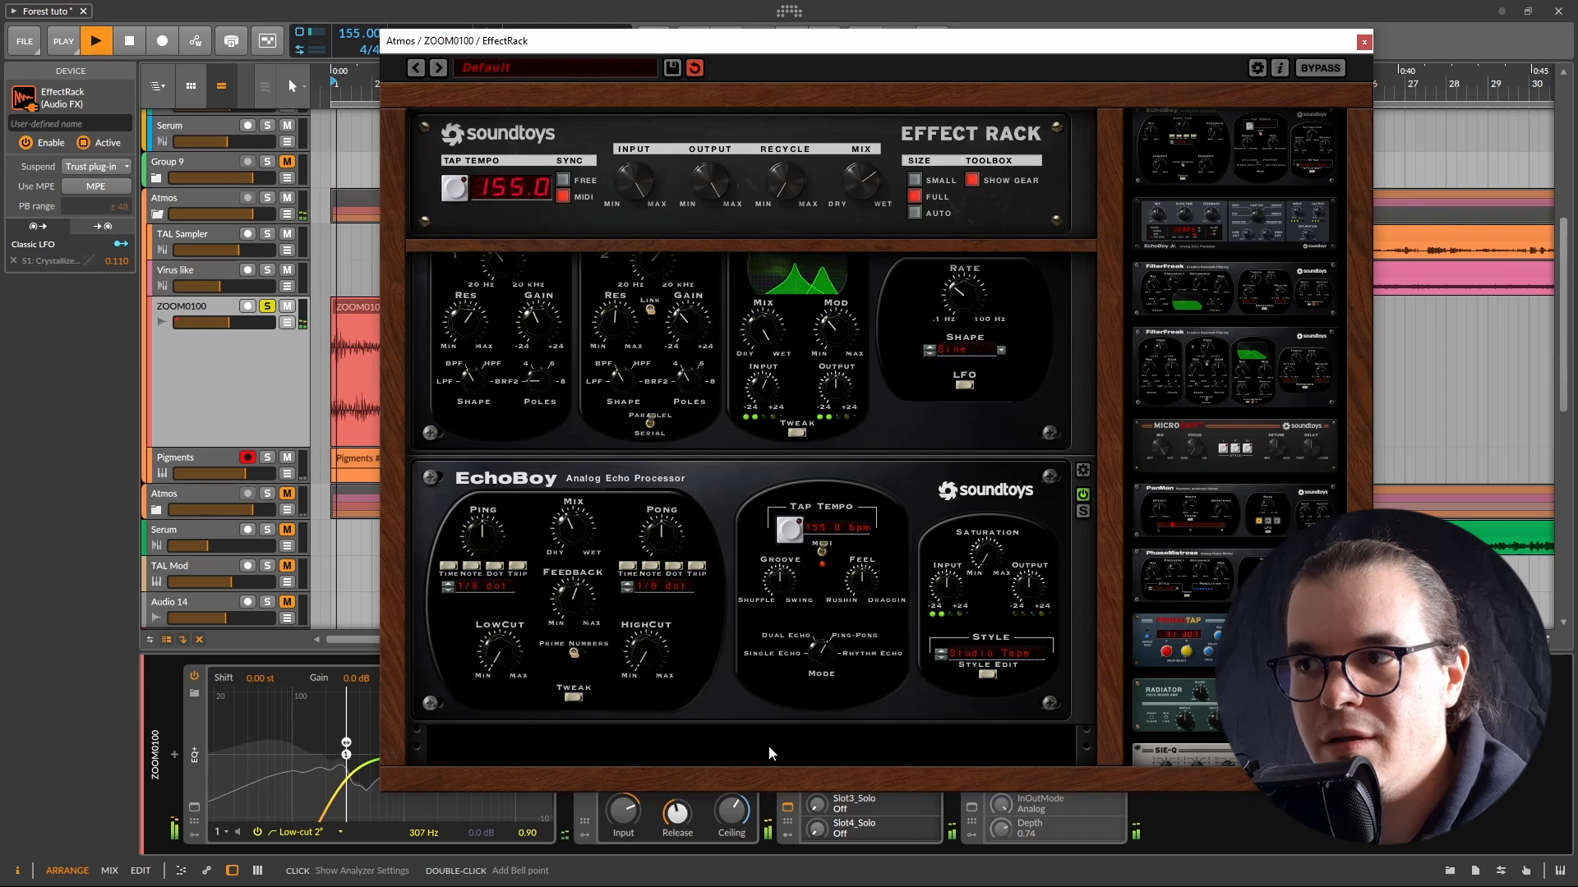
pyautogui.click(1364, 42)
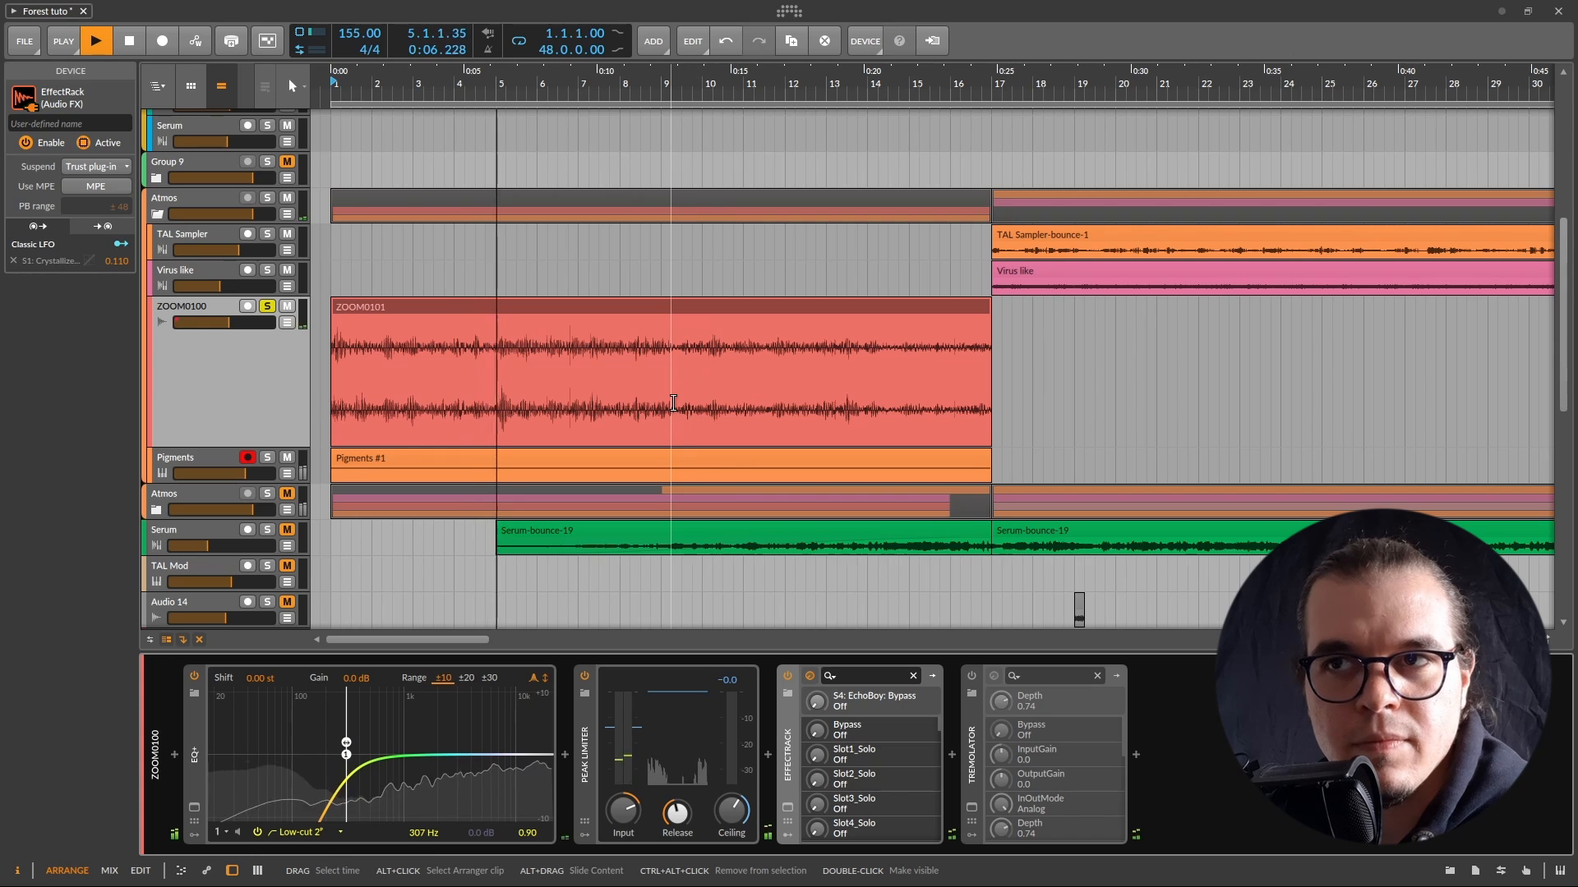
pyautogui.press('space')
# Step: Unsolo the ZOOM0100 track and play it together with the other intro tracks
pyautogui.click(267, 306)
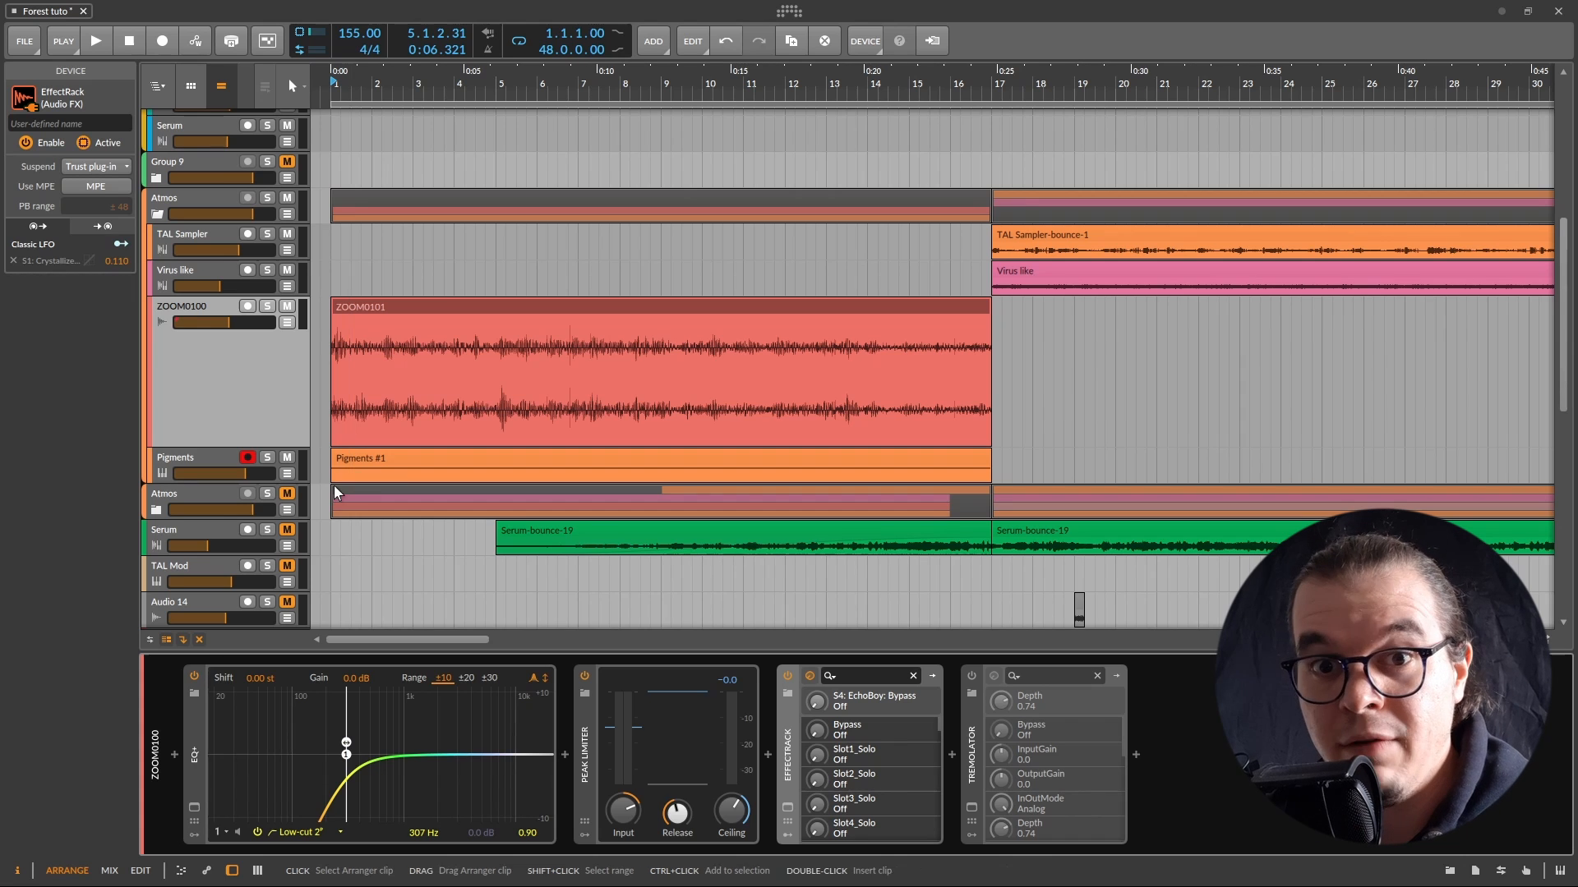
pyautogui.press('space')
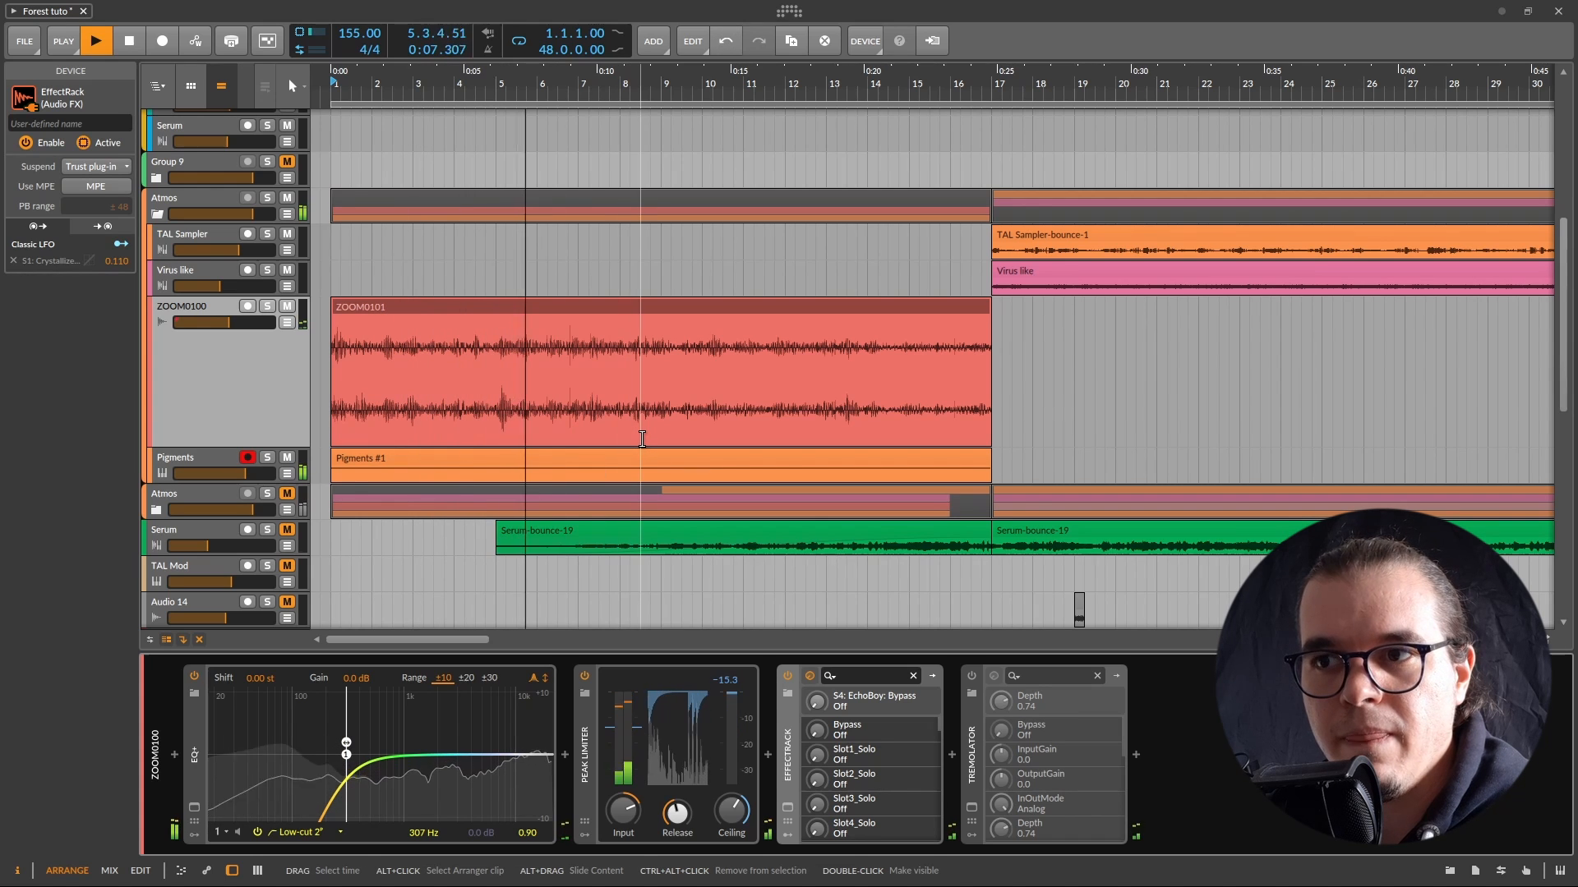
pyautogui.press('space')
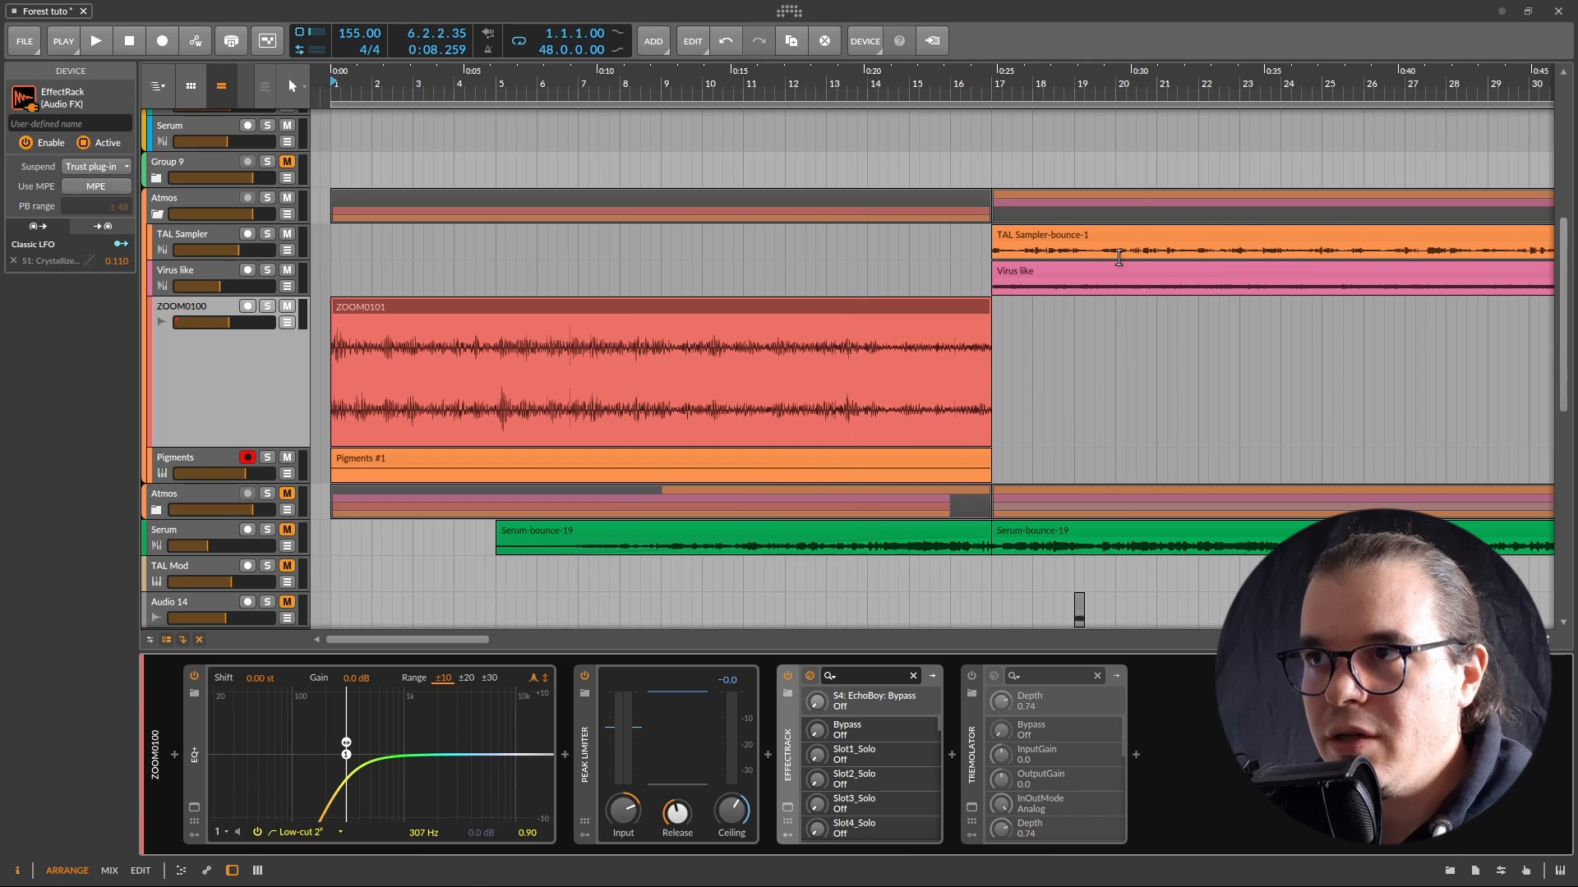
# Step: Move the TAL Sampler-bounce-1 clip to start at bar 1, solo the TAL Sampler track and audition it from the beginning
pyautogui.moveTo(1101, 236); pyautogui.dragTo(431, 245)
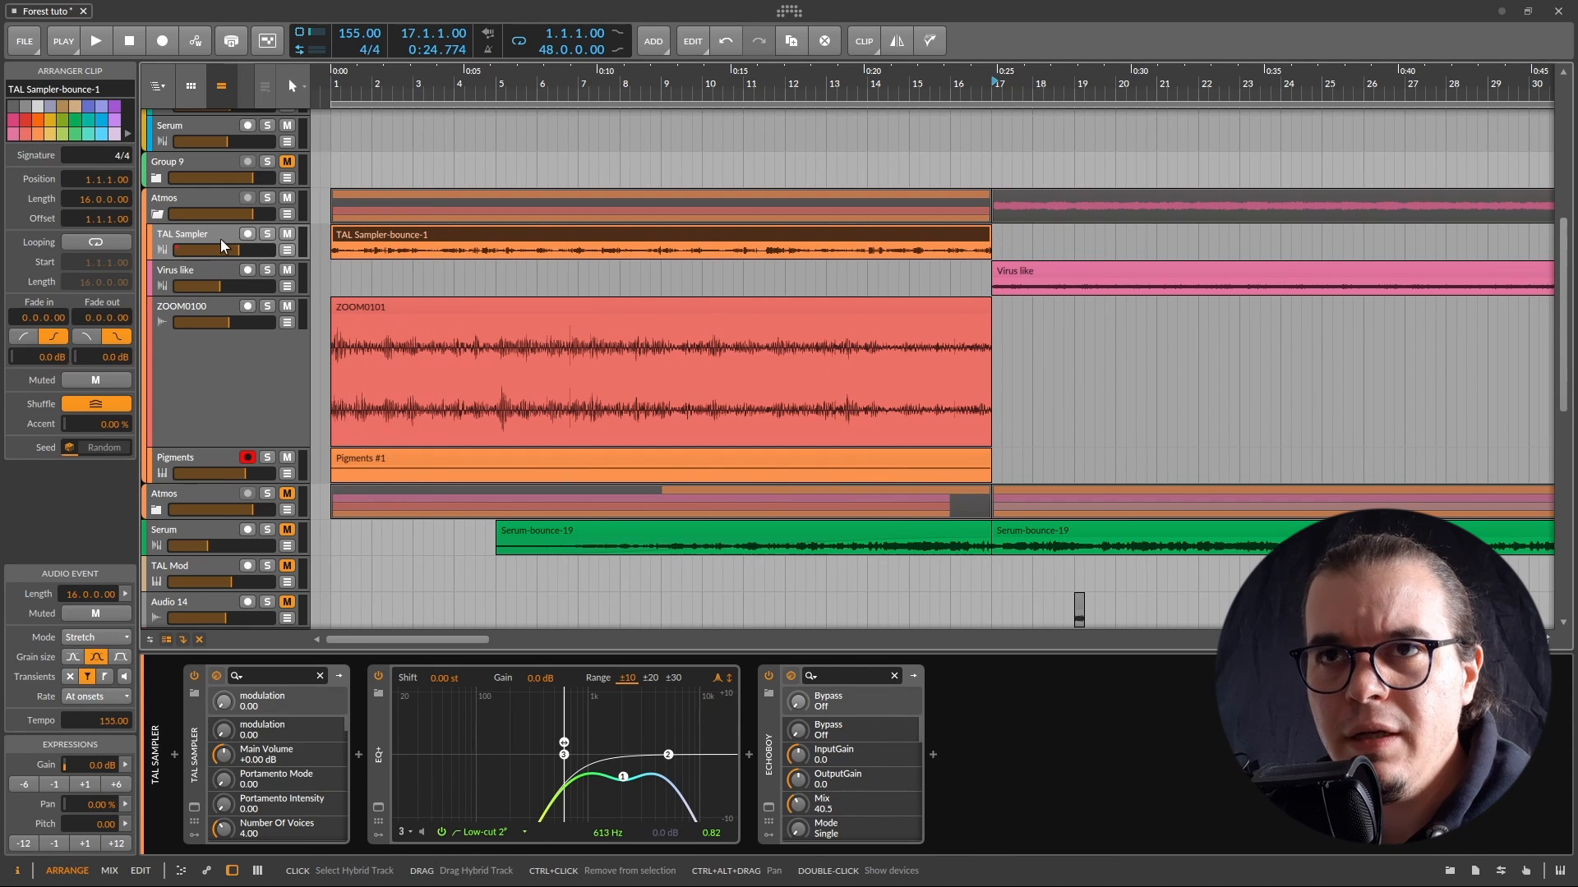
pyautogui.click(267, 233)
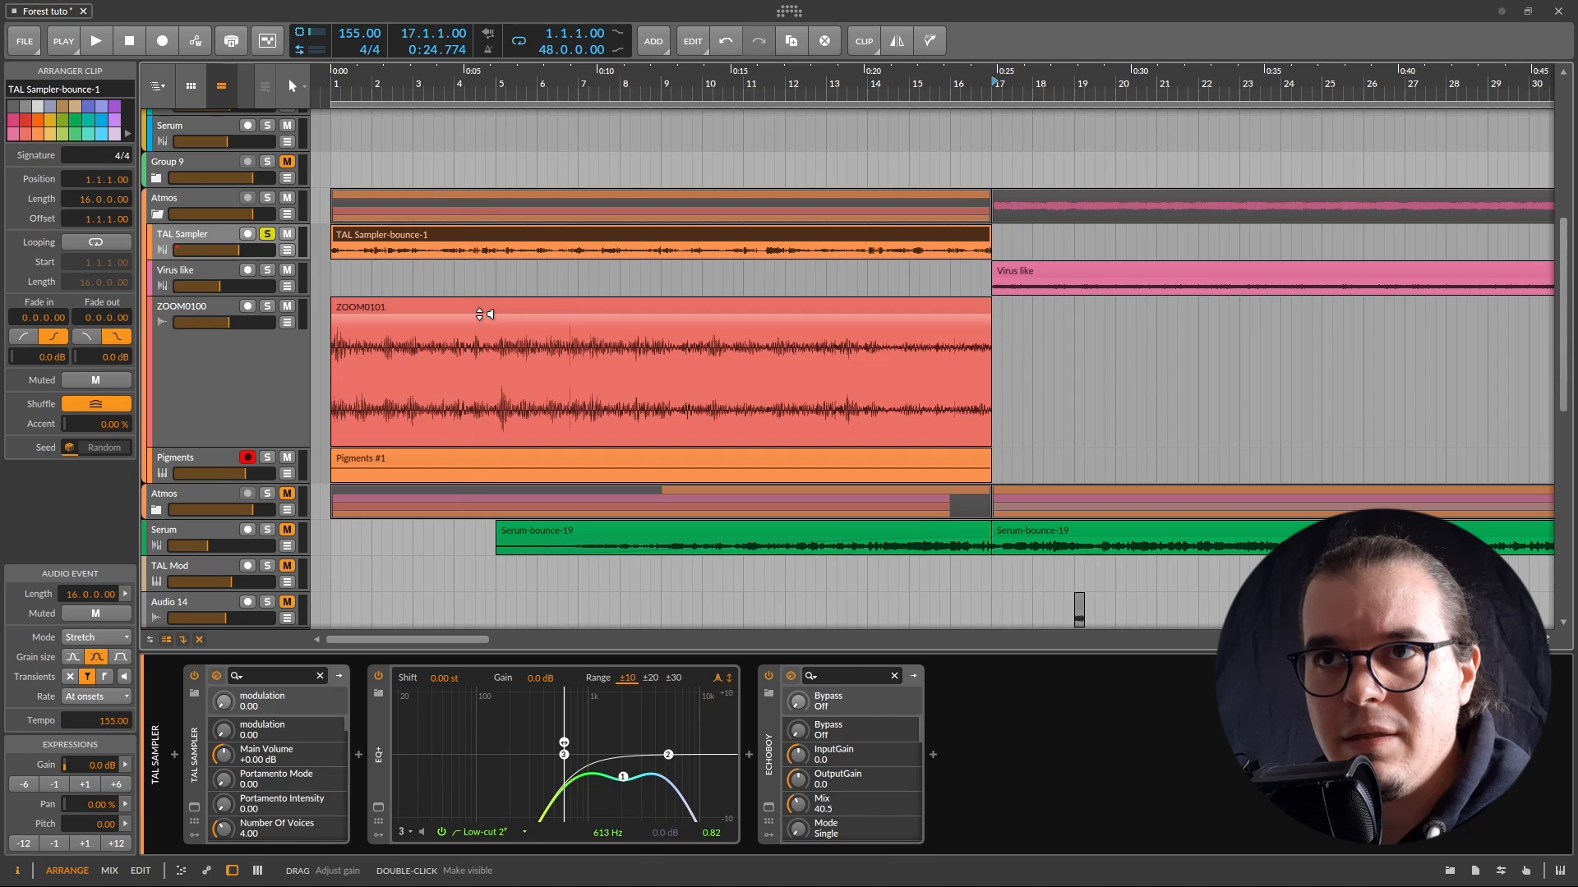
pyautogui.press('space')
pyautogui.press('space')
pyautogui.press('Home')
pyautogui.press('space')
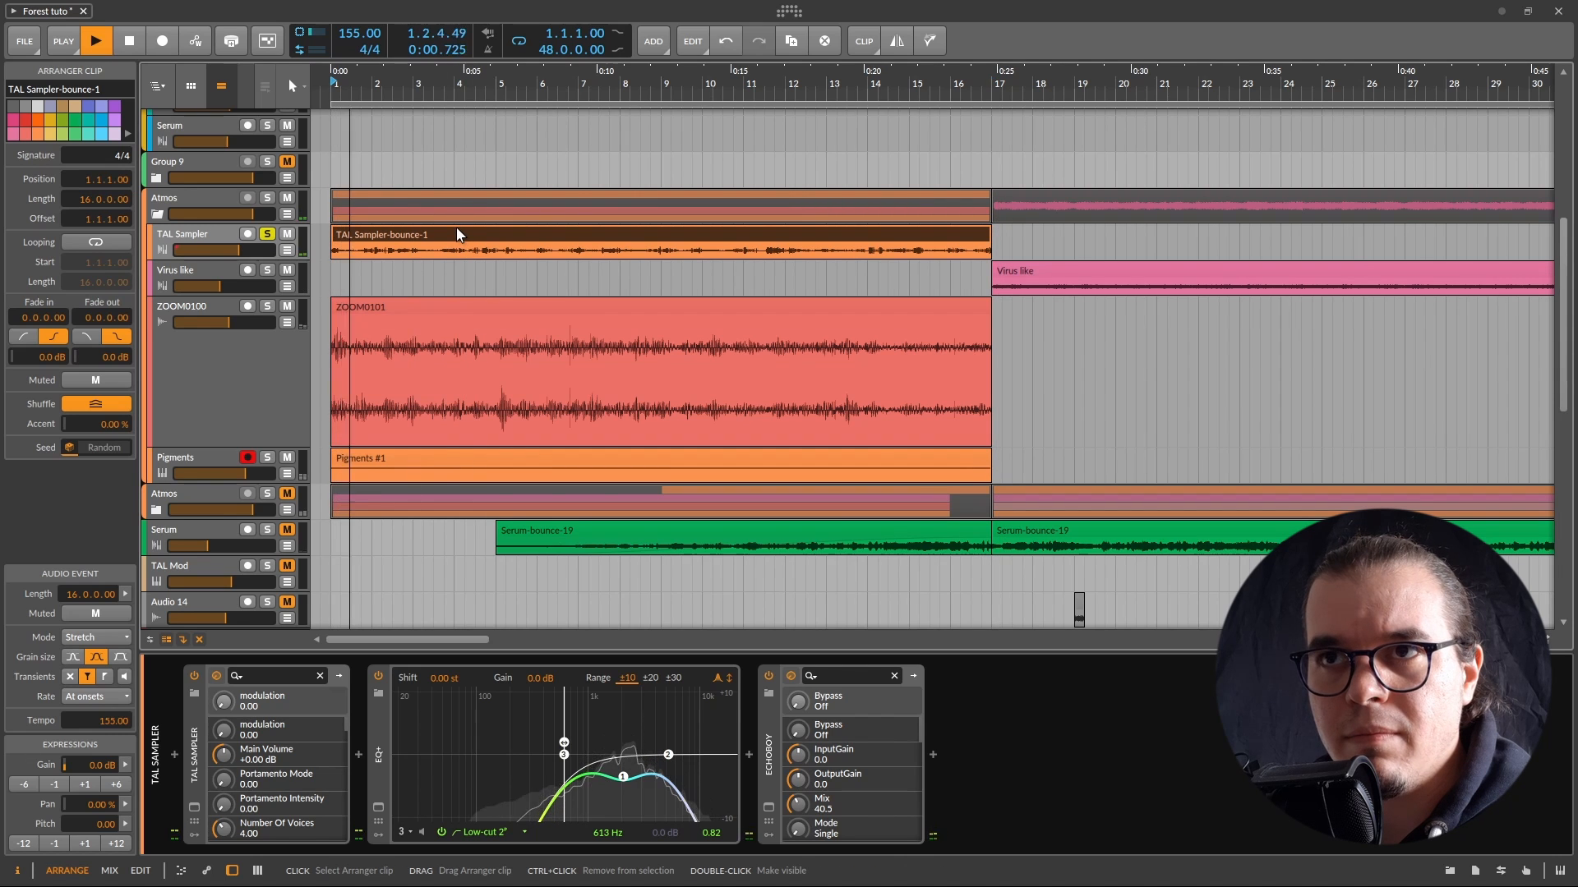
pyautogui.scroll(2, 551, 263)
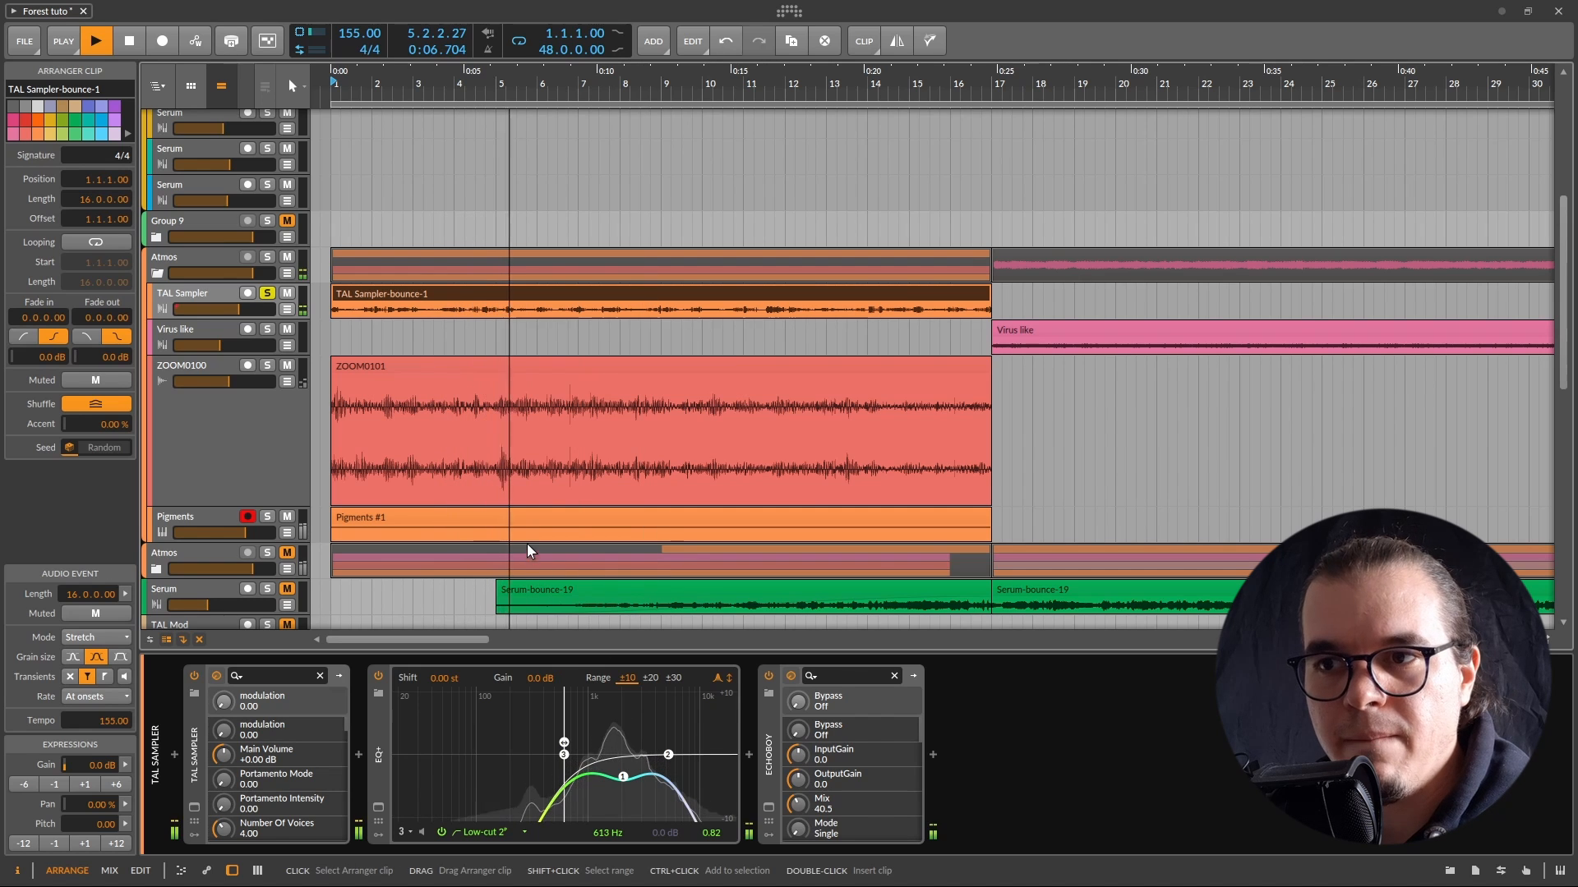
pyautogui.press('space')
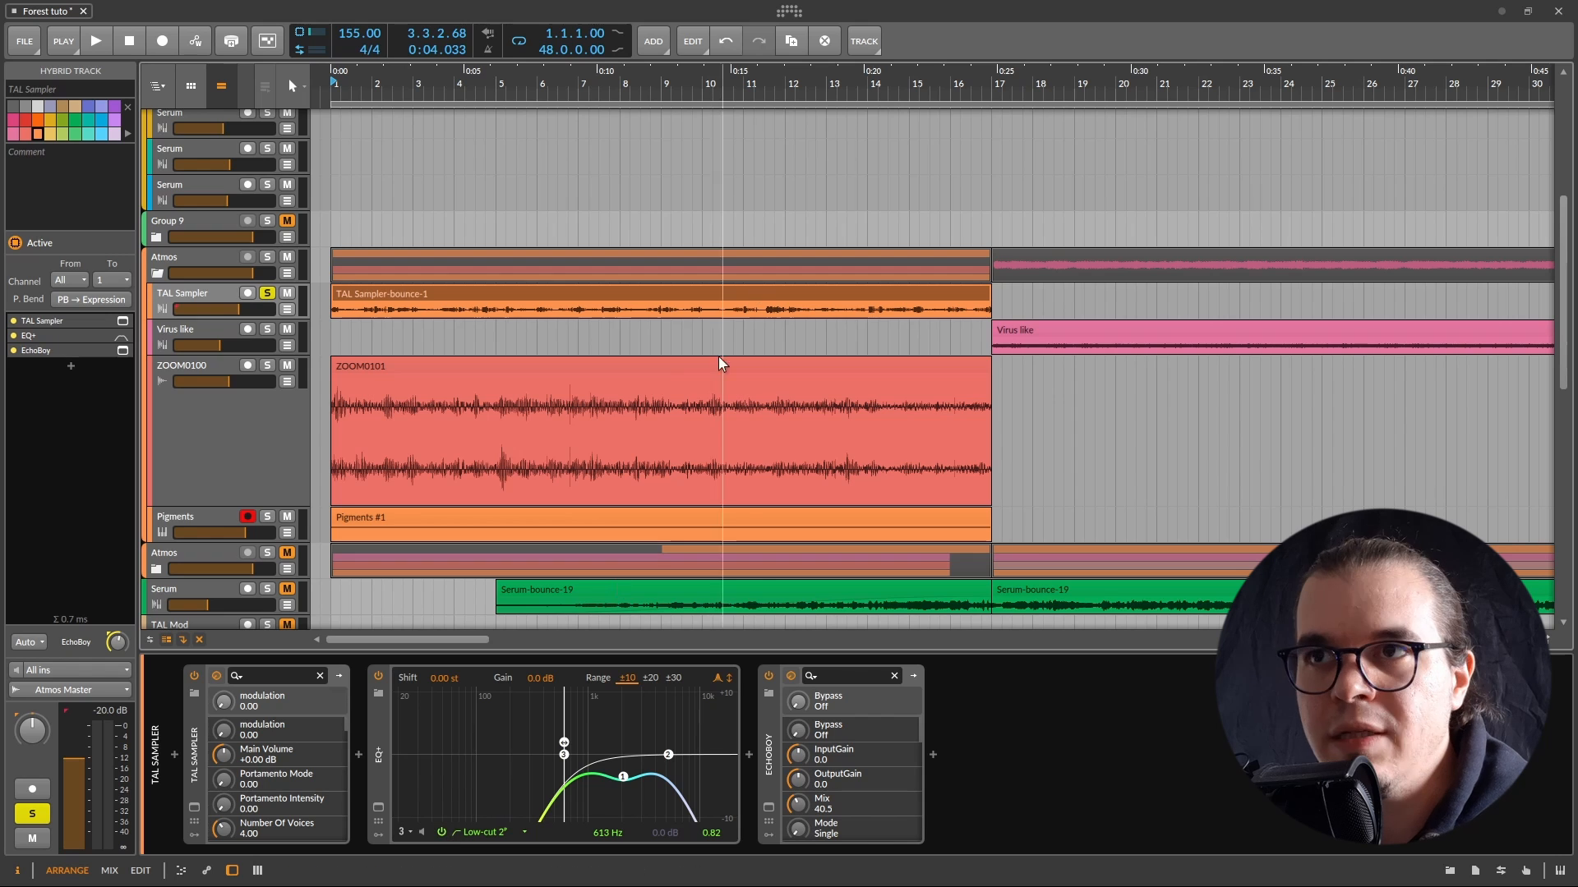
# Step: Inspect the EchoBoy settings on the TAL Sampler track, unsolo the track and play it with the other atmos layers
pyautogui.click(768, 810)
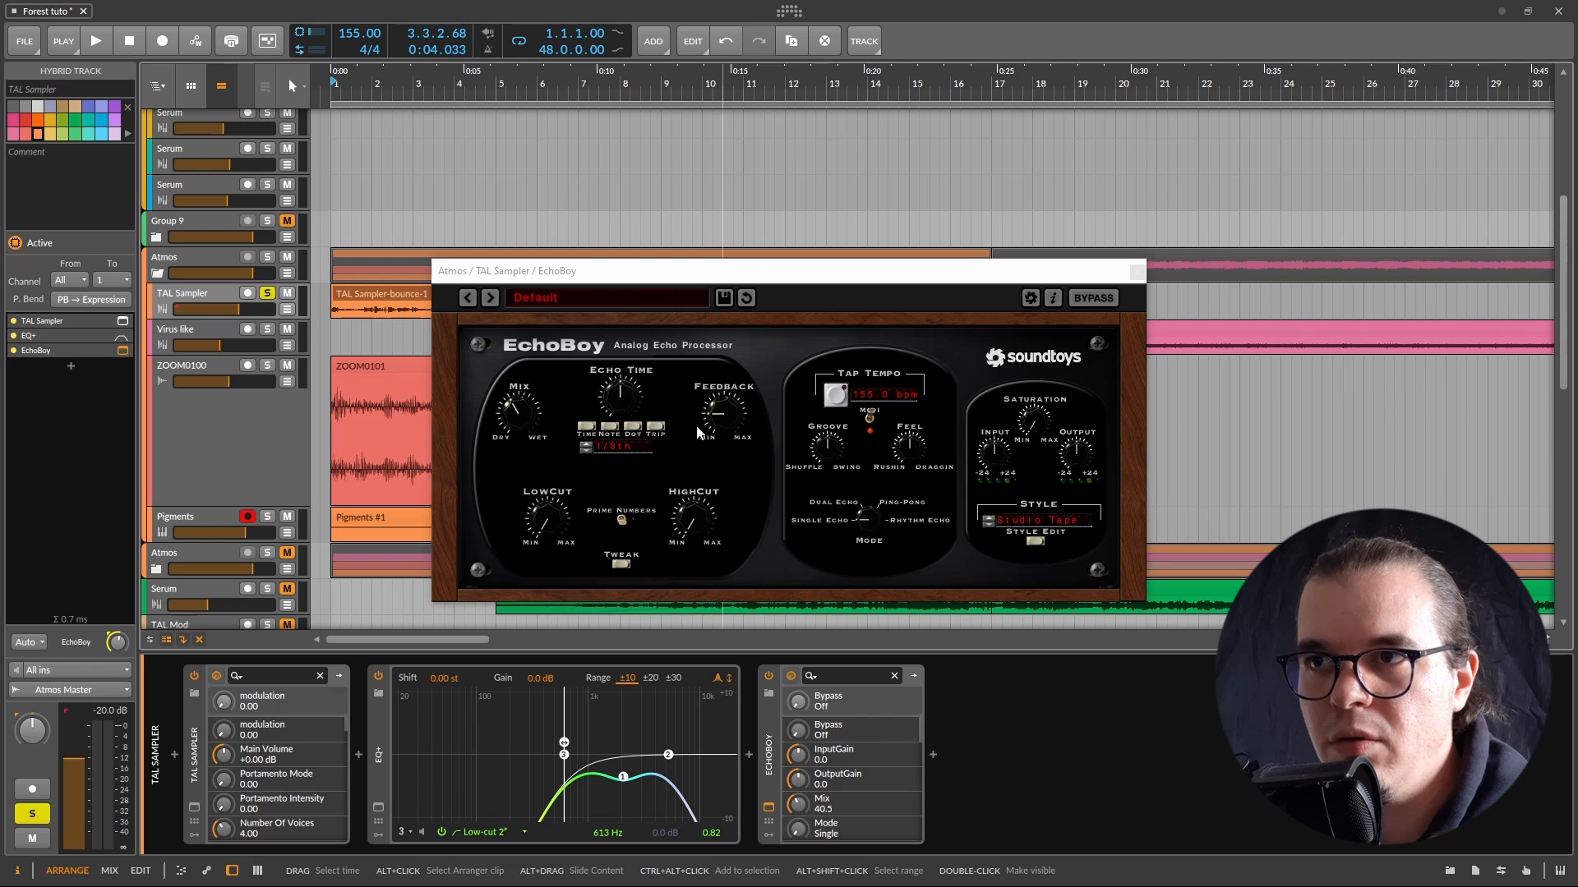
pyautogui.click(1138, 271)
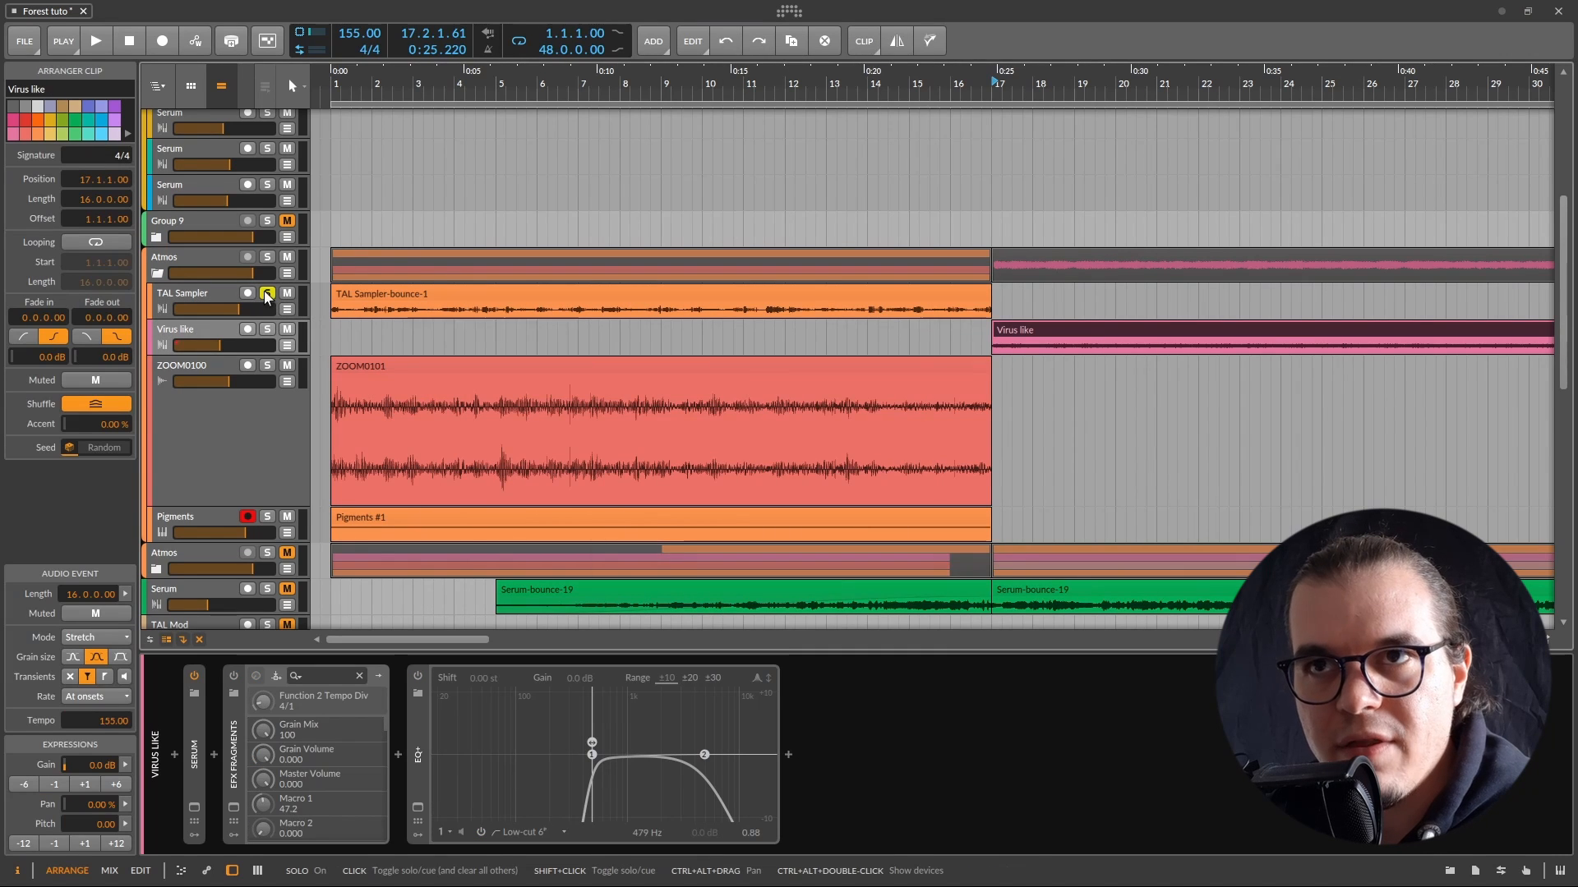
pyautogui.click(436, 304)
pyautogui.press('space')
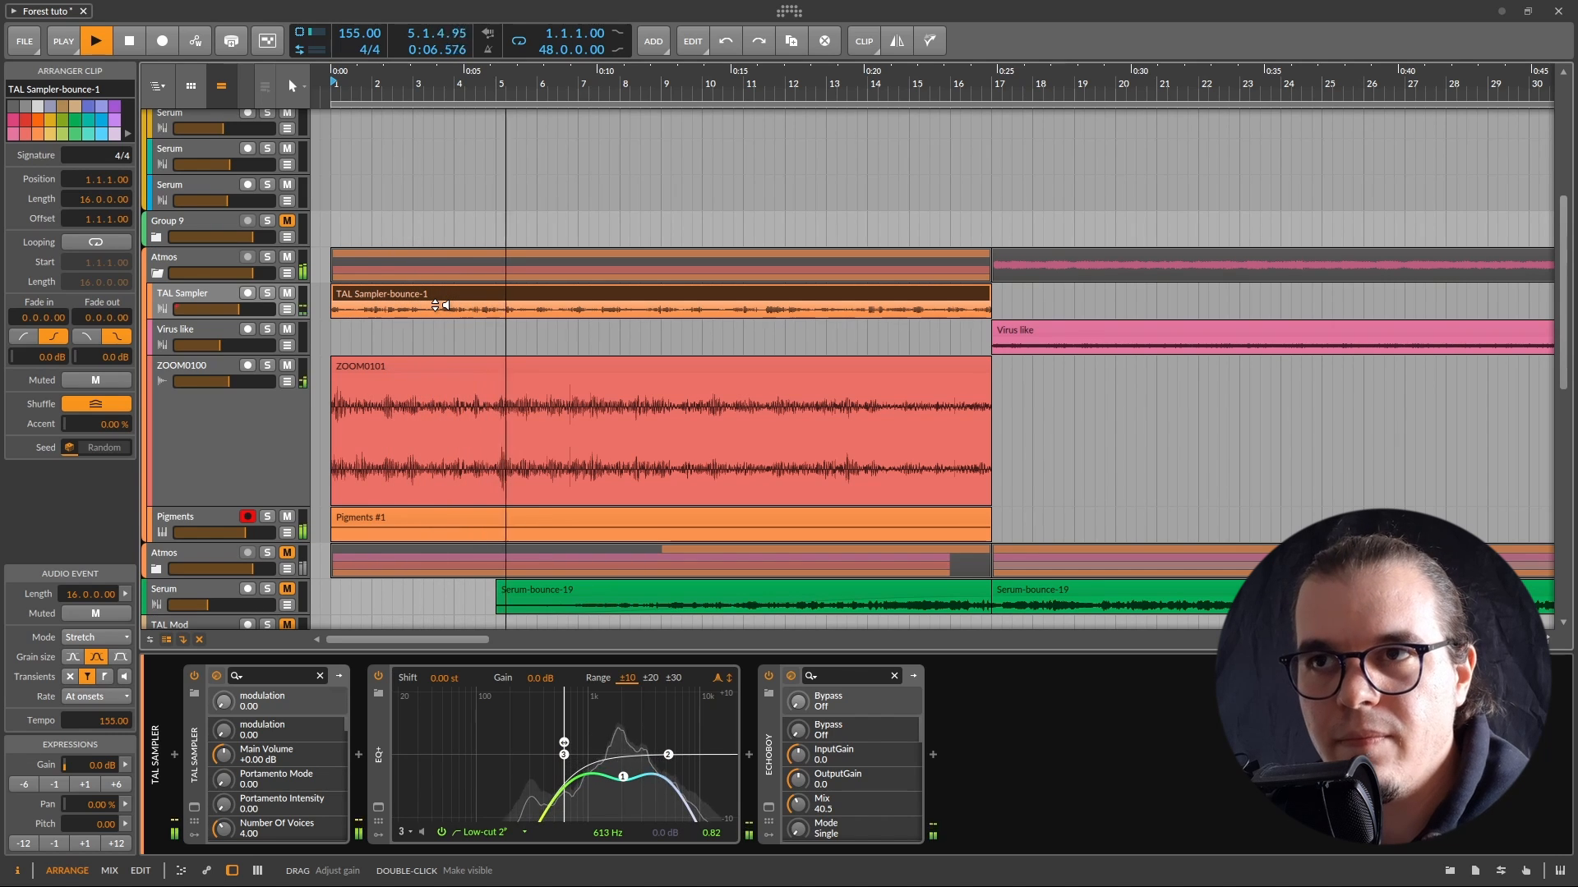
pyautogui.press('space')
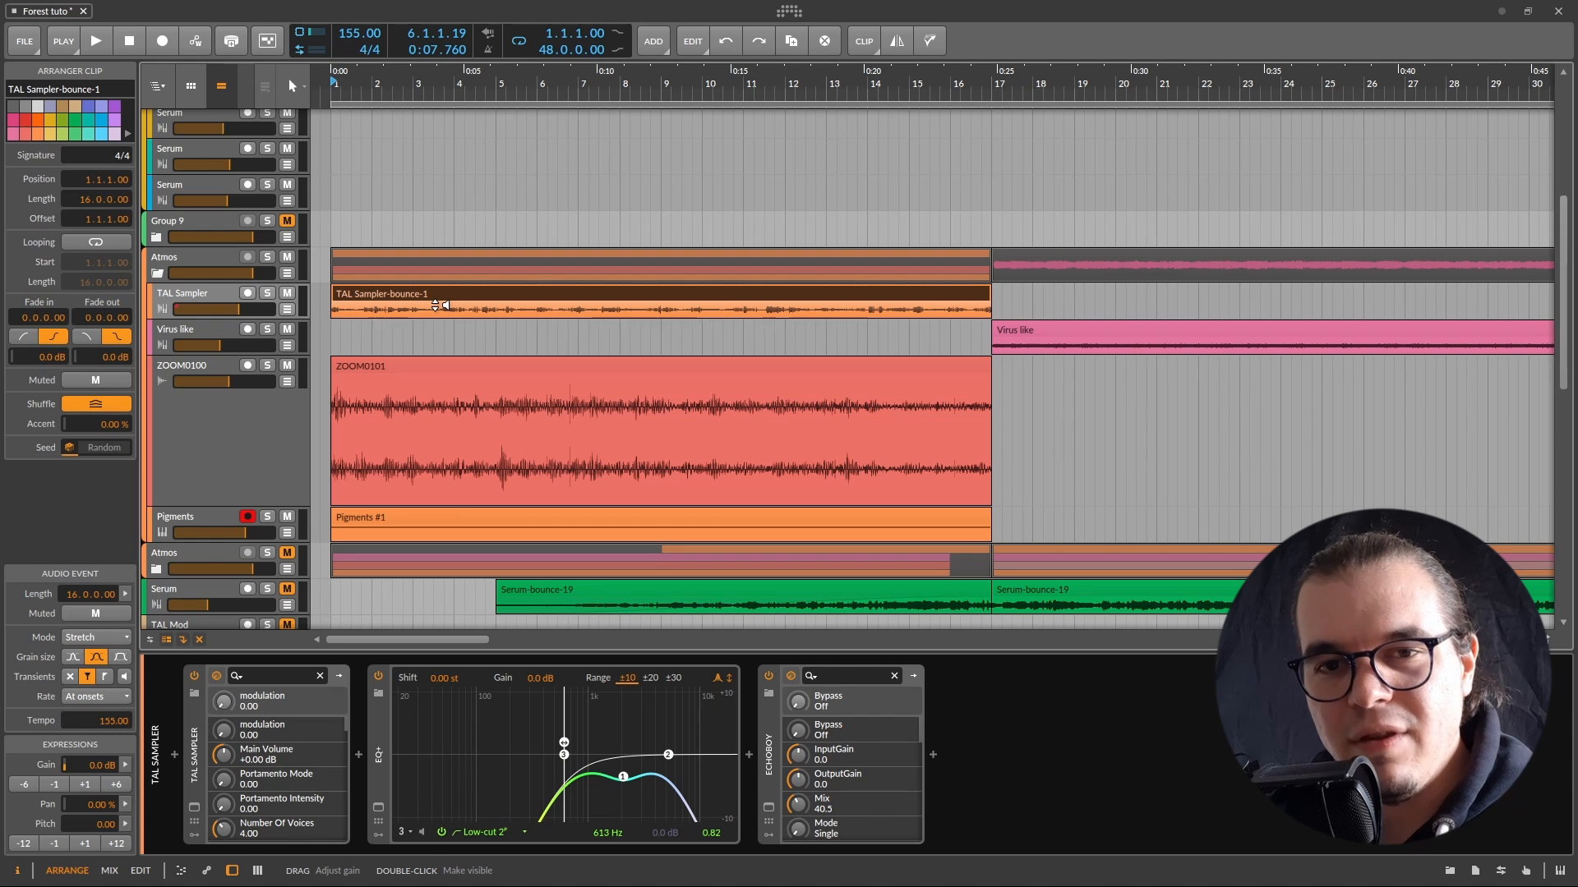
# Step: Solo the Virus like track and move its clip from bar 17 to start at bar 1
pyautogui.click(267, 329)
pyautogui.moveTo(1058, 327); pyautogui.dragTo(399, 327)
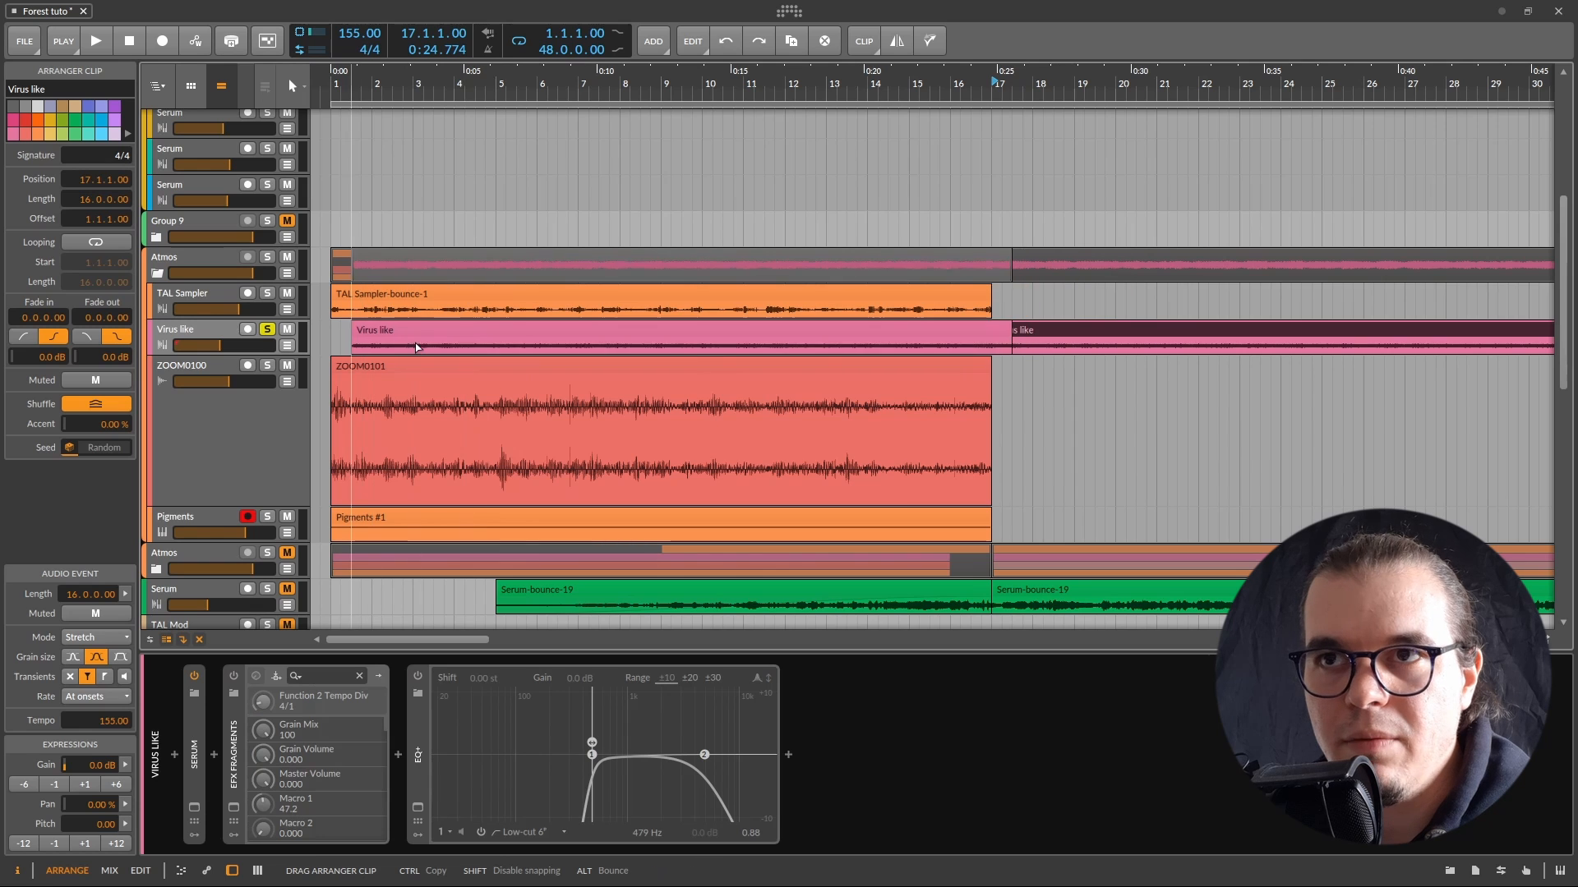
pyautogui.click(194, 334)
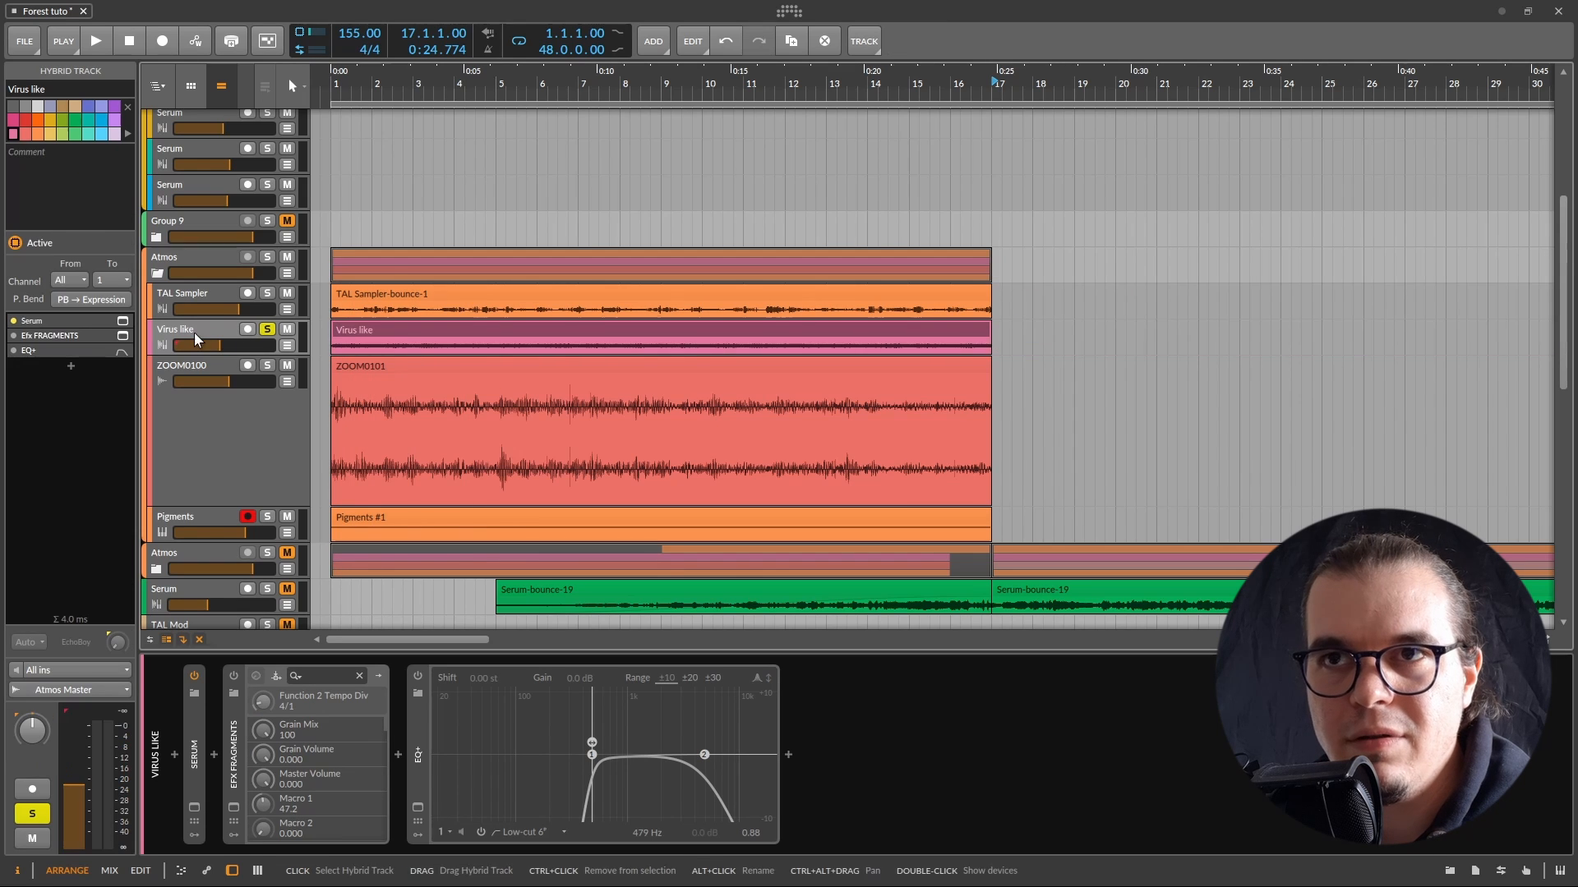
# Step: Audition the soloed Virus like clip from the beginning with Efx FRAGMENTS and EQ+ still switched off
pyautogui.click(403, 331)
pyautogui.press('space')
pyautogui.press('space')
pyautogui.click(362, 330)
pyautogui.press('space')
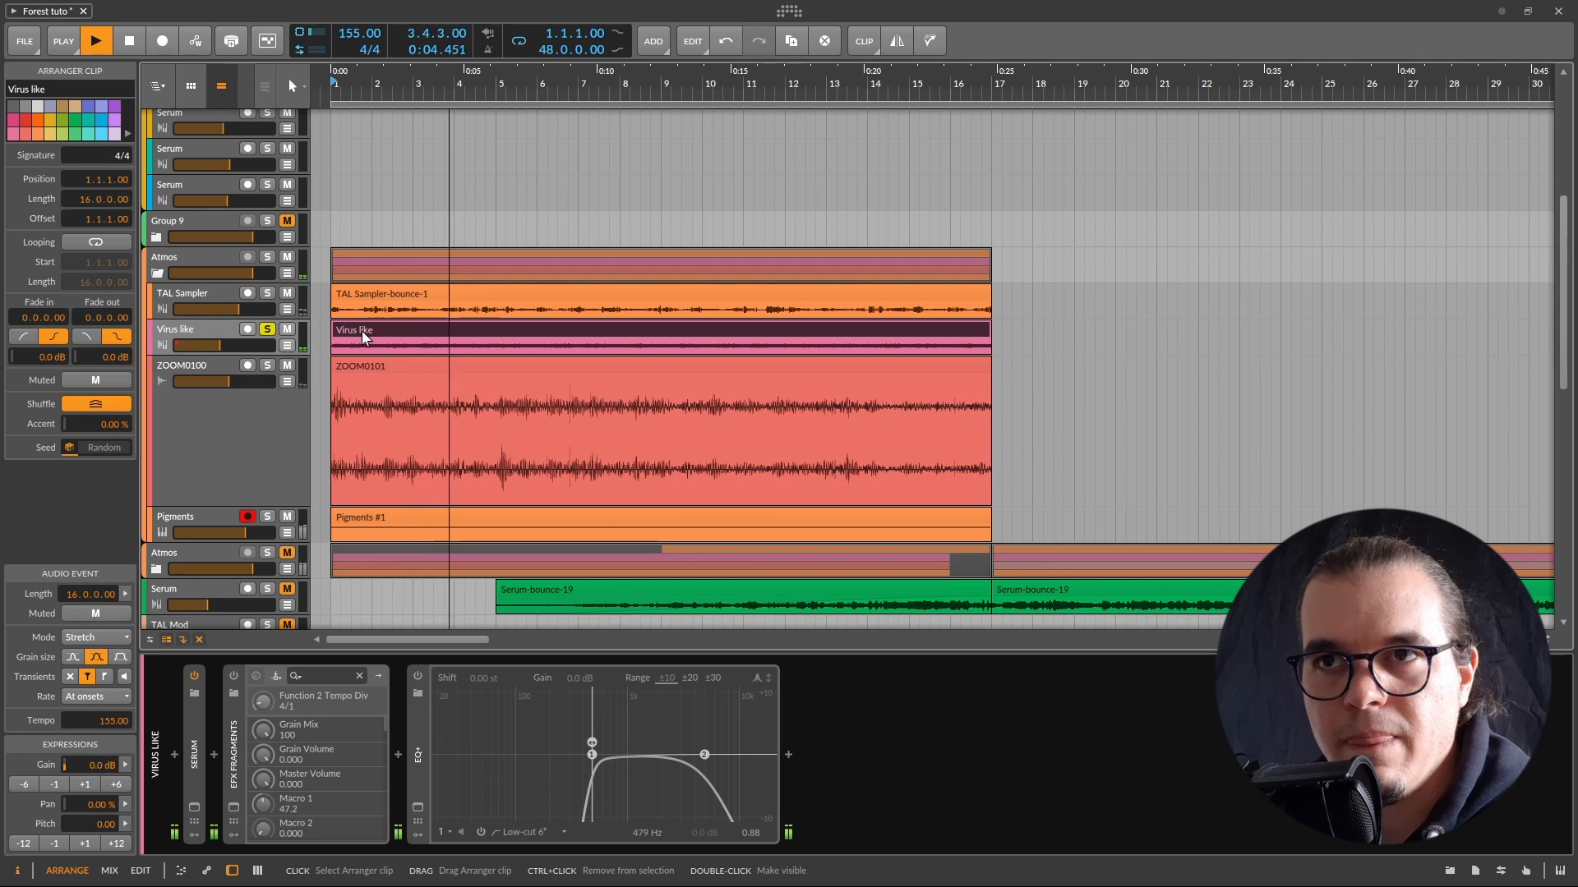
pyautogui.press('space')
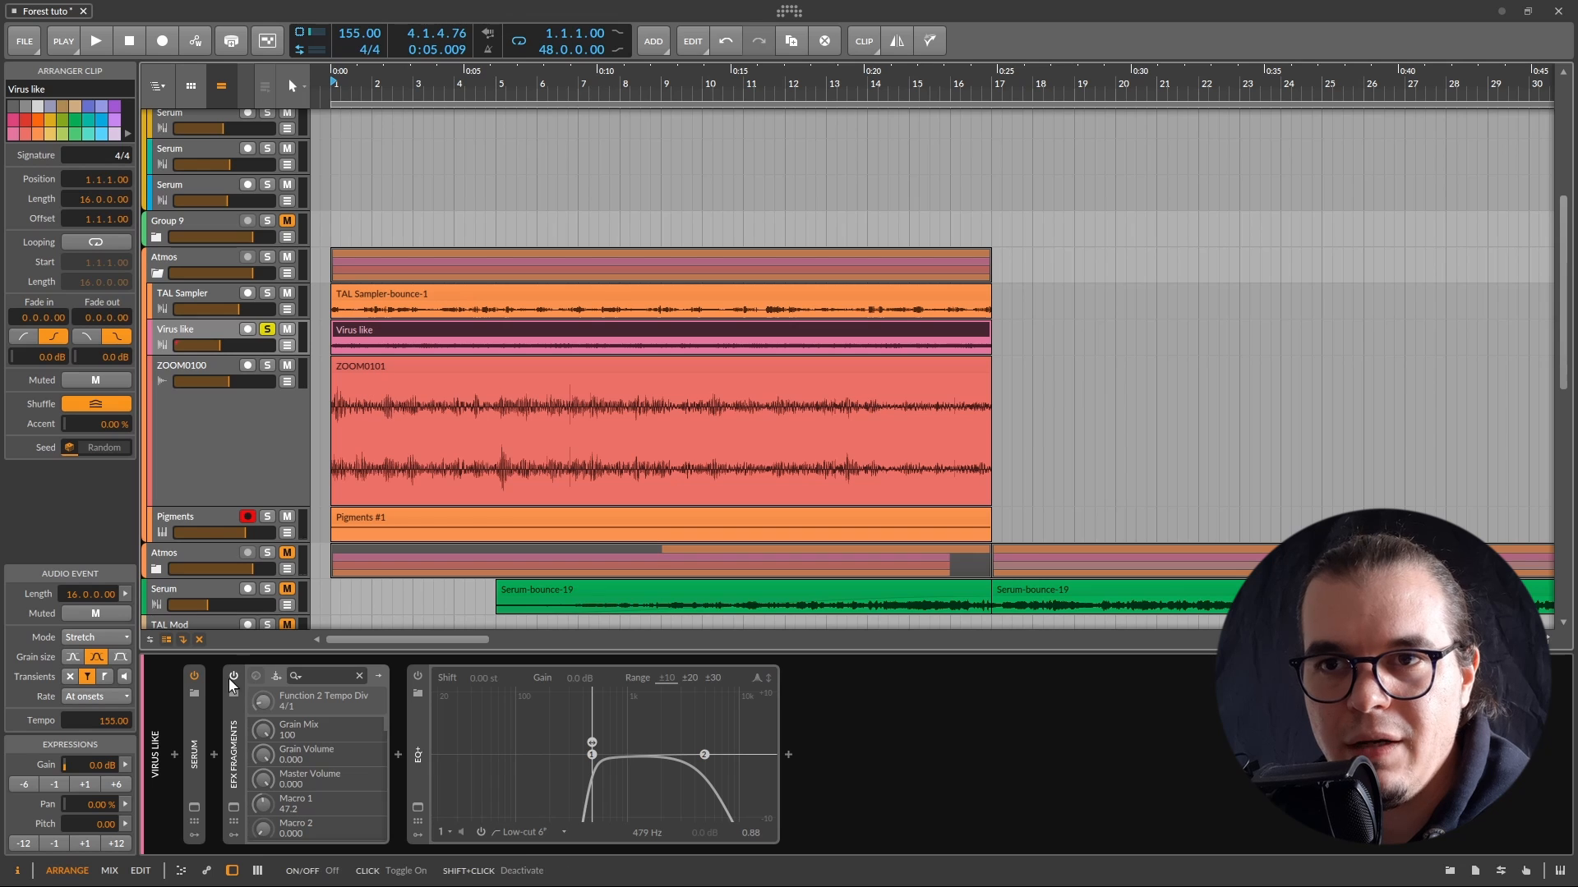
# Step: Enable Efx FRAGMENTS on the Virus like track and open its plug-in window
pyautogui.click(255, 675)
pyautogui.click(233, 807)
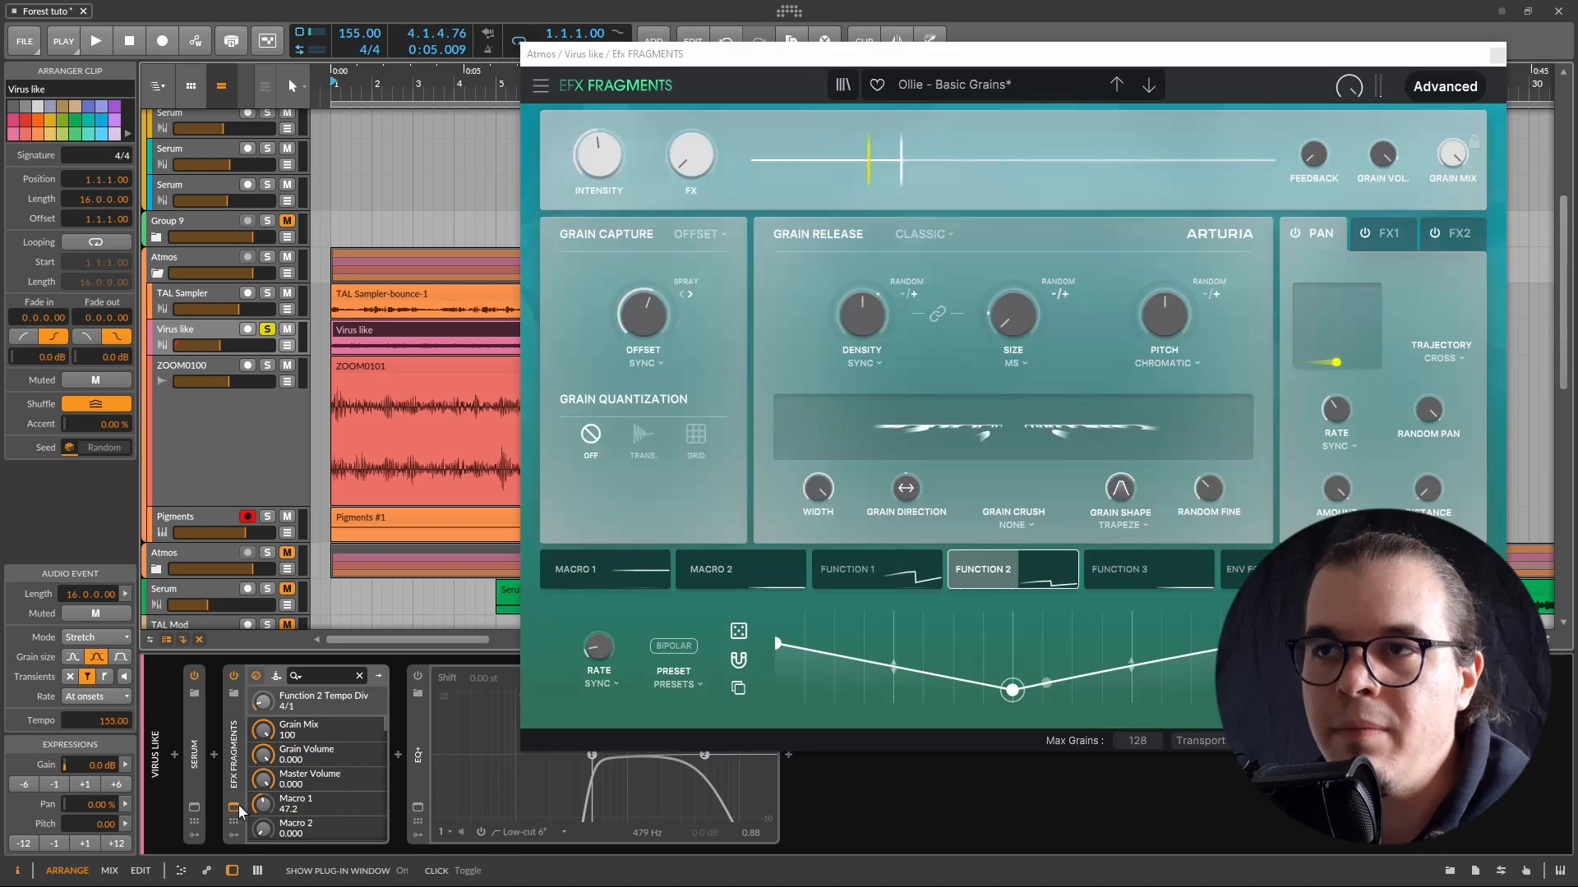
pyautogui.moveTo(1044, 60); pyautogui.dragTo(817, 68)
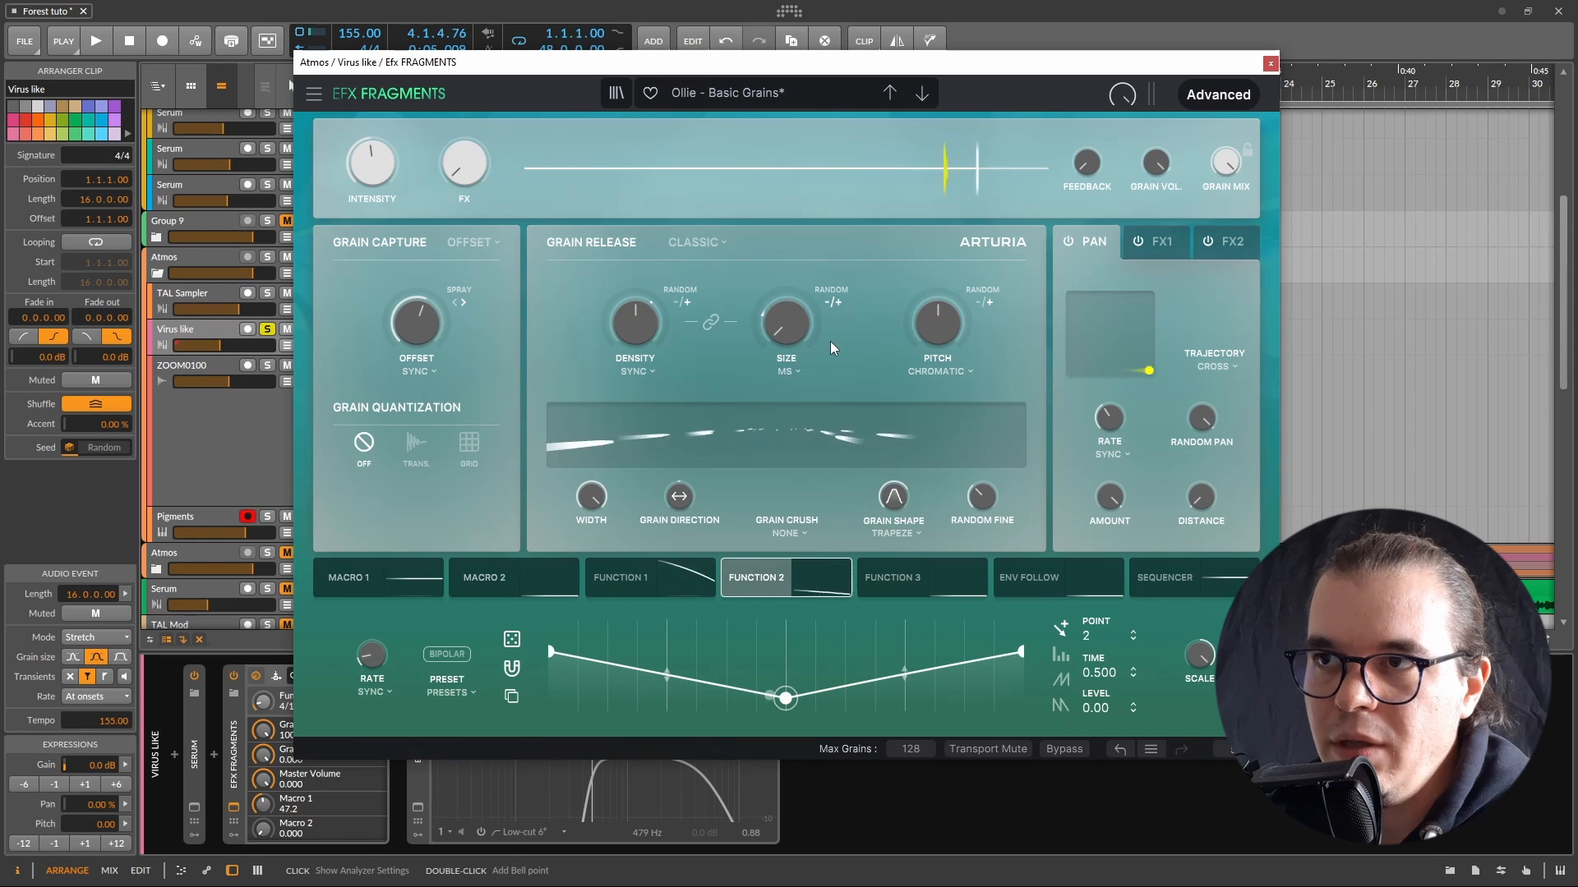
# Step: Examine the Function 1 and Function 2 modulation curves and the FX1 reverb and FX2 delay settings in Efx FRAGMENTS
pyautogui.click(618, 577)
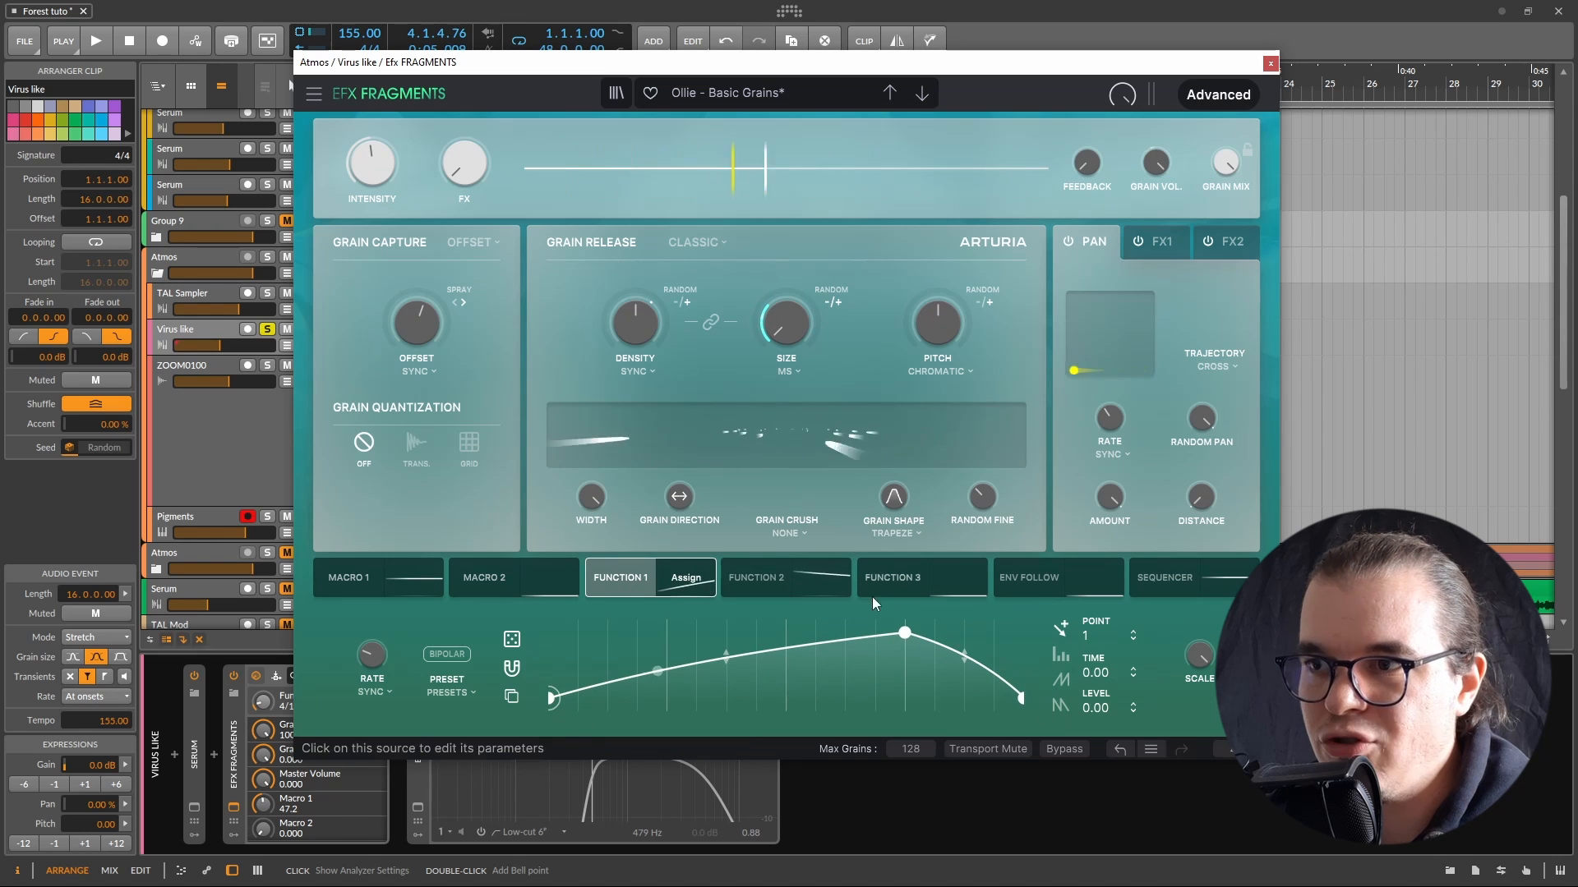
pyautogui.click(825, 582)
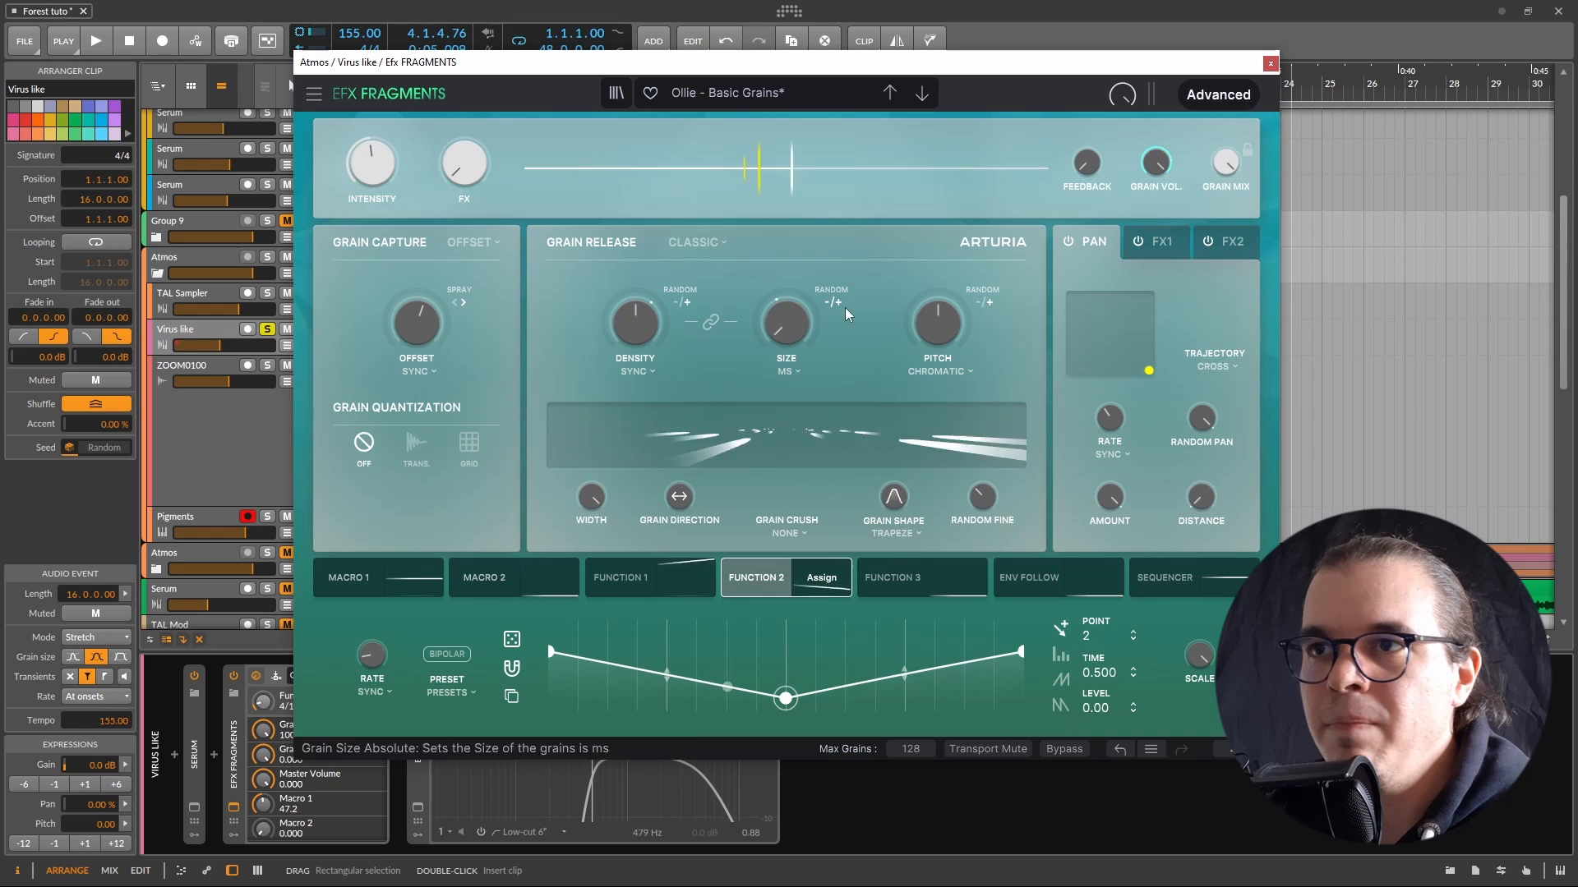
pyautogui.click(1134, 244)
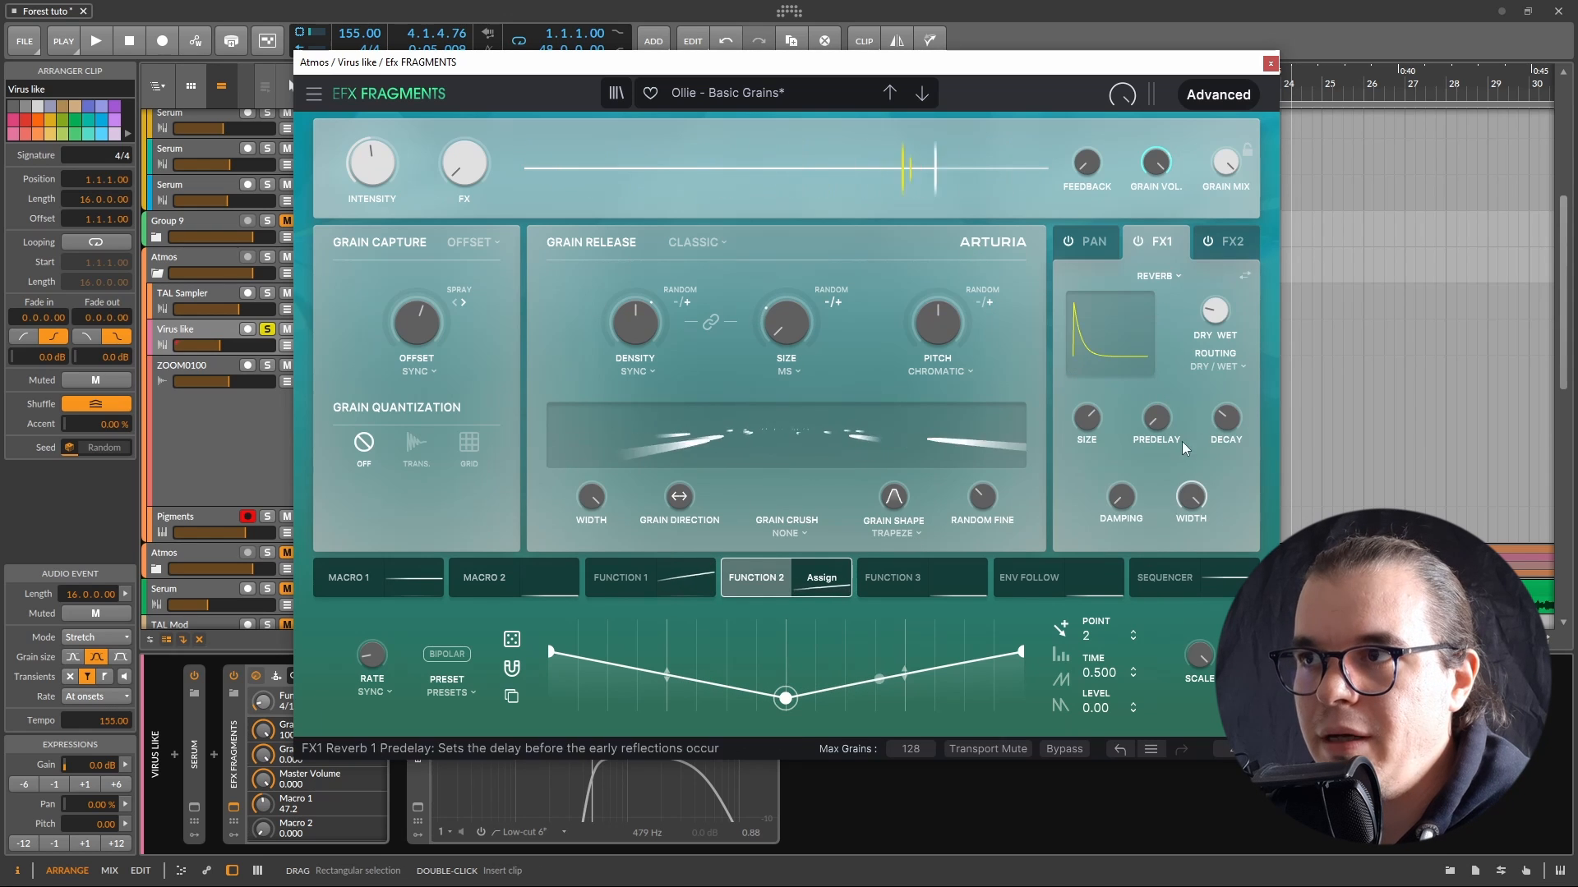
pyautogui.click(1227, 242)
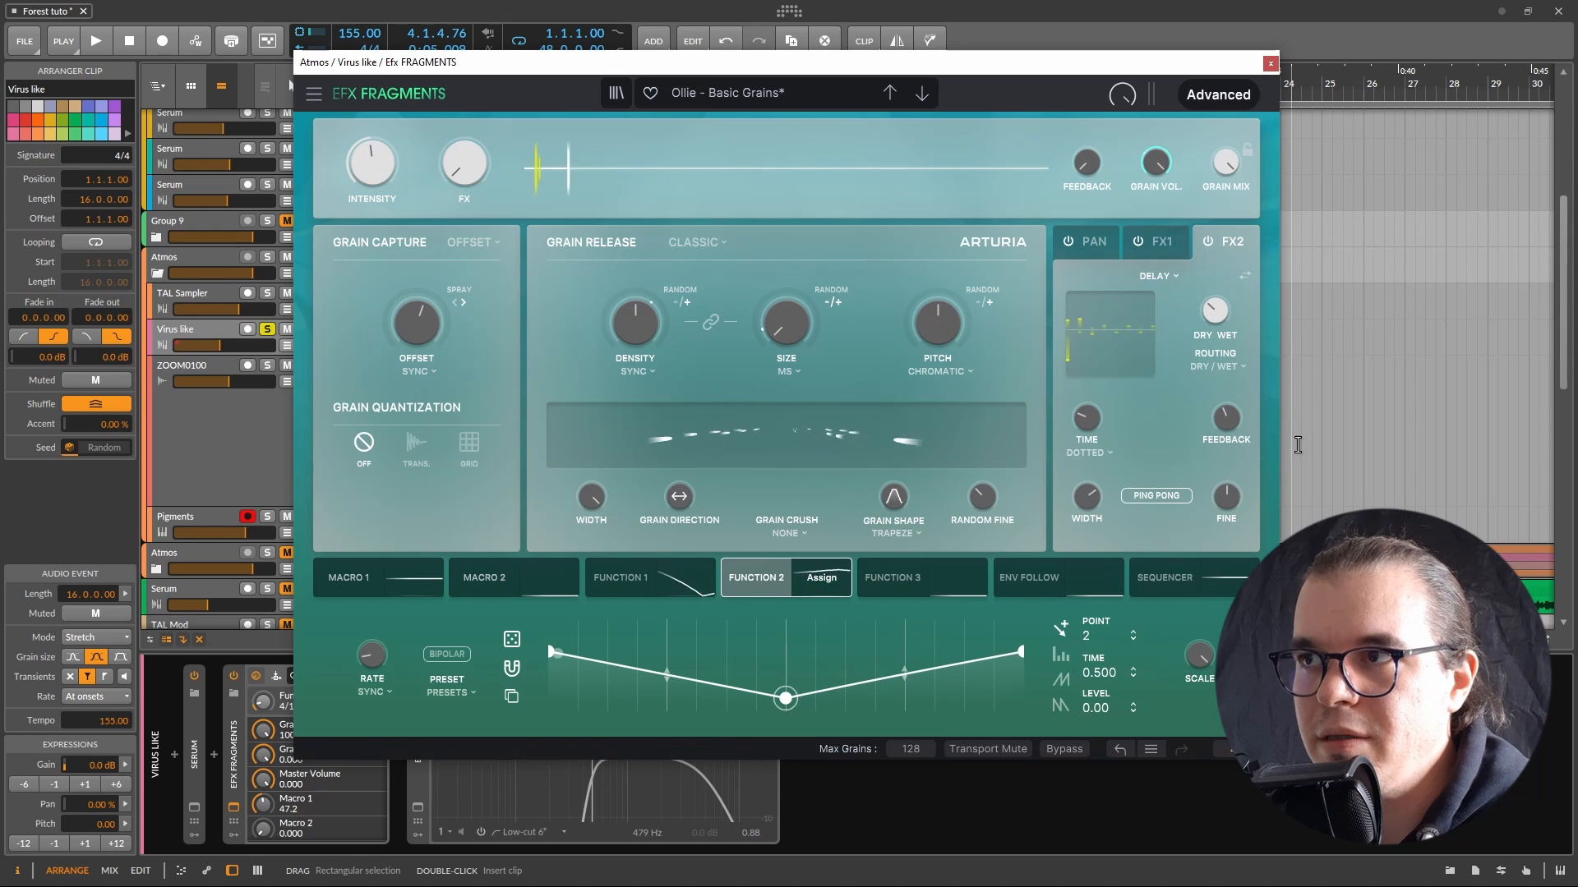
# Step: Raise the Virus like track's volume slightly while auditioning it through Efx FRAGMENTS, and close the plug-in window
pyautogui.moveTo(912, 68); pyautogui.dragTo(1024, 86)
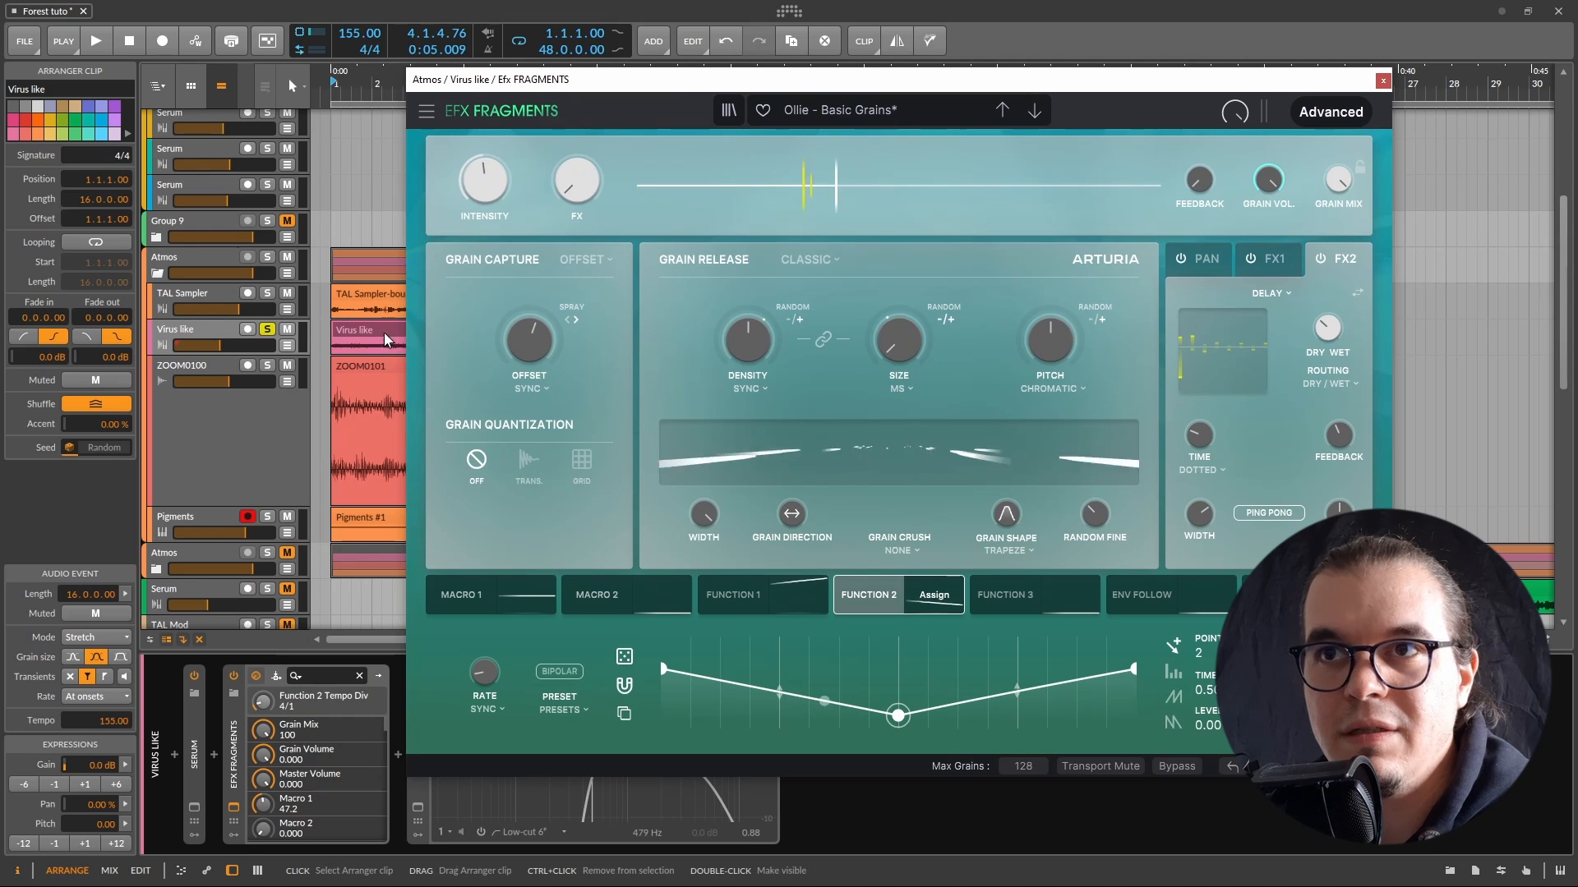
pyautogui.press('space')
pyautogui.moveTo(226, 349); pyautogui.dragTo(242, 346)
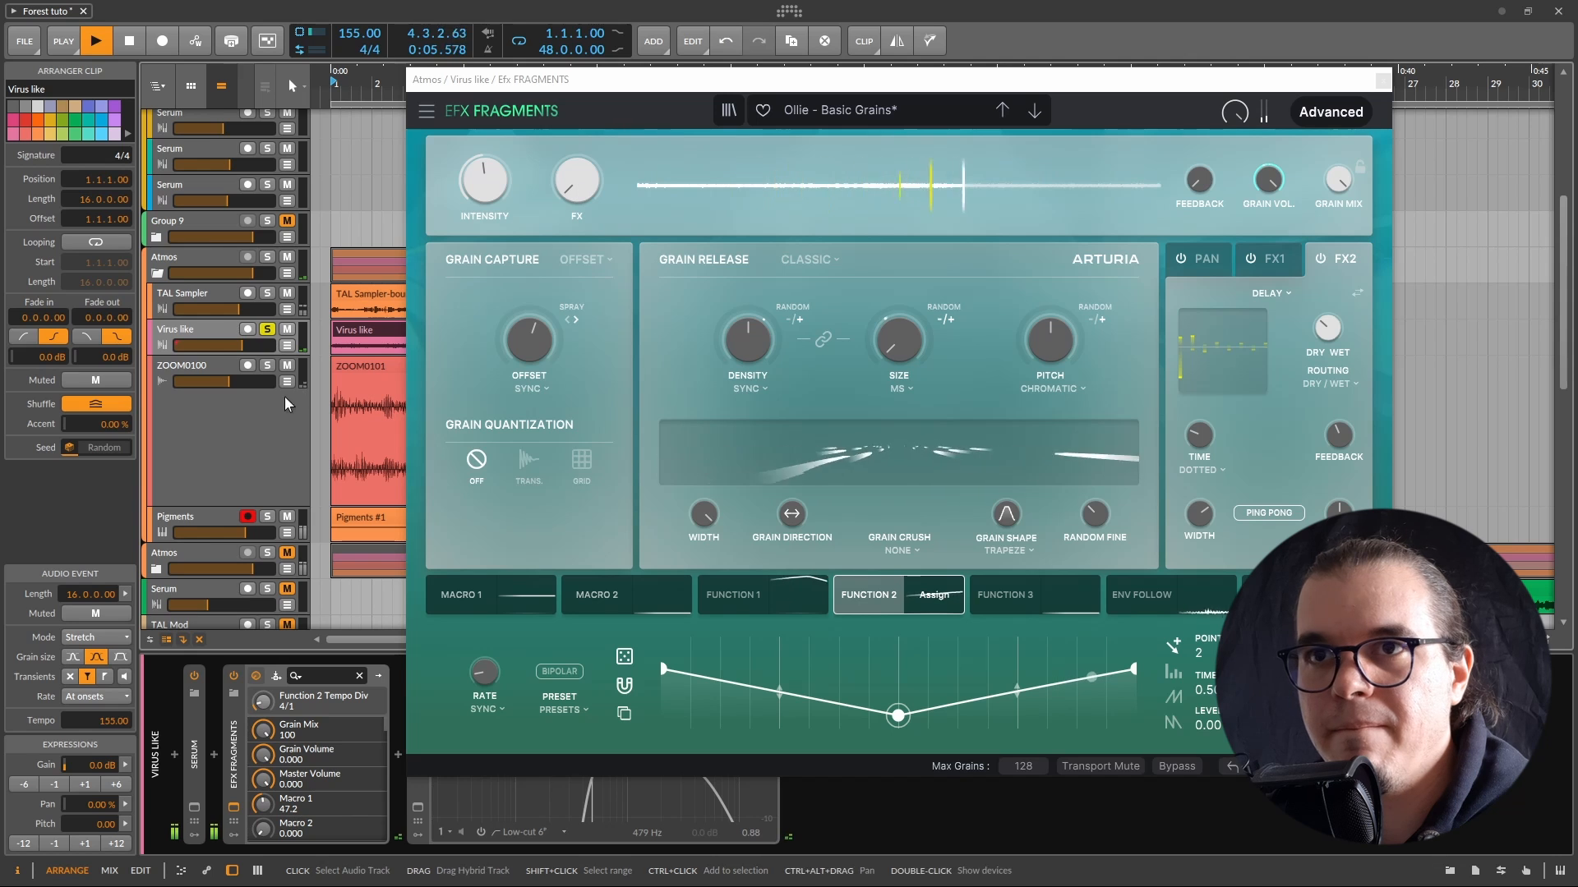
pyautogui.press('space')
pyautogui.press('space')
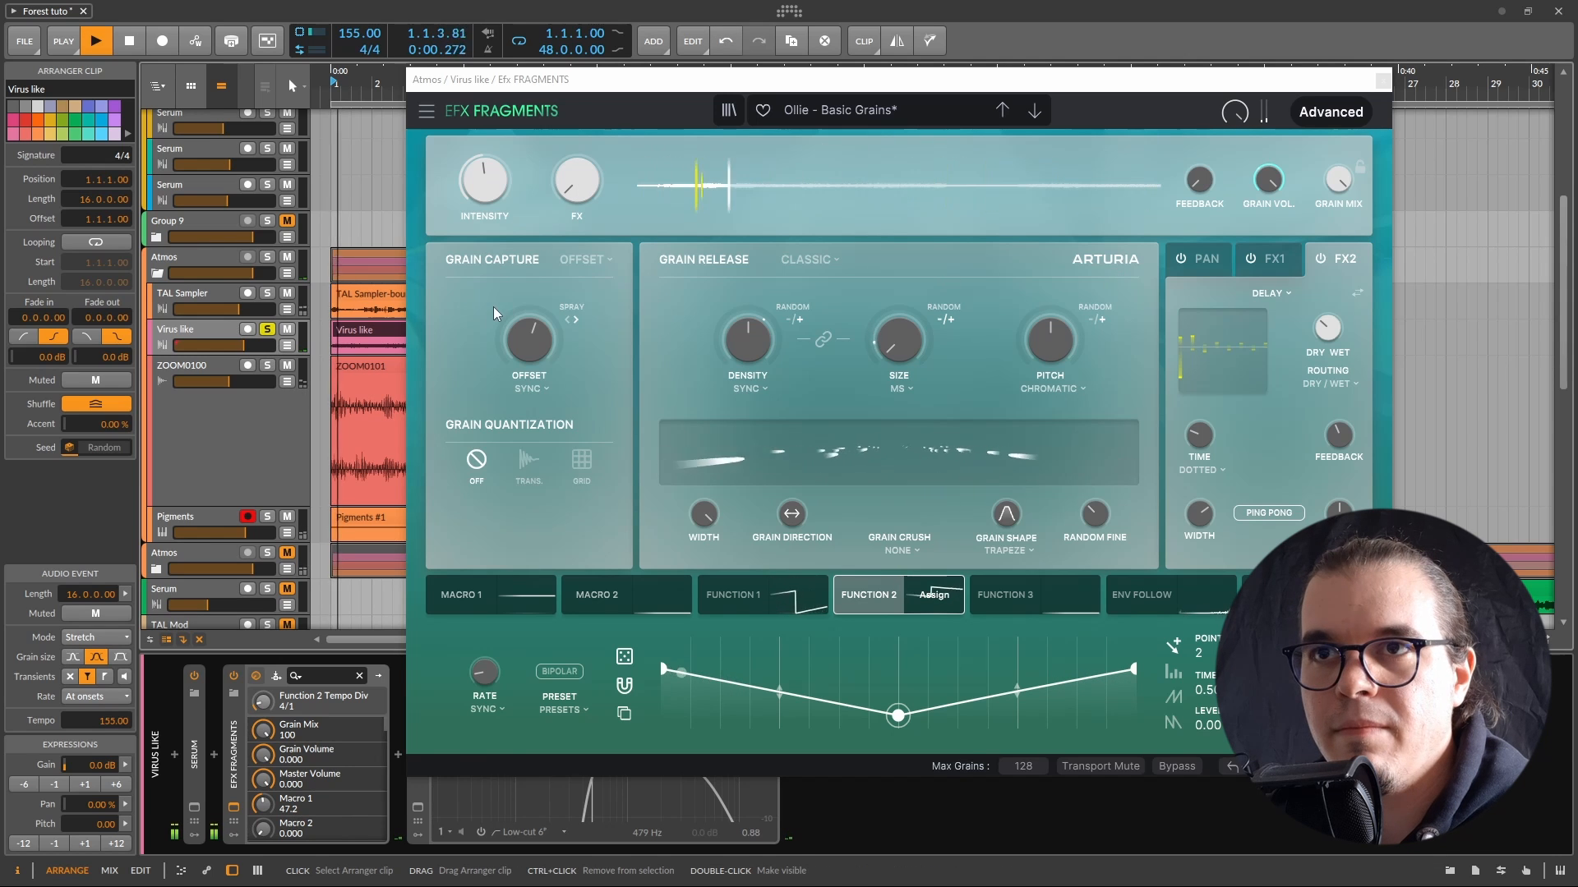
pyautogui.moveTo(575, 82); pyautogui.dragTo(675, 95)
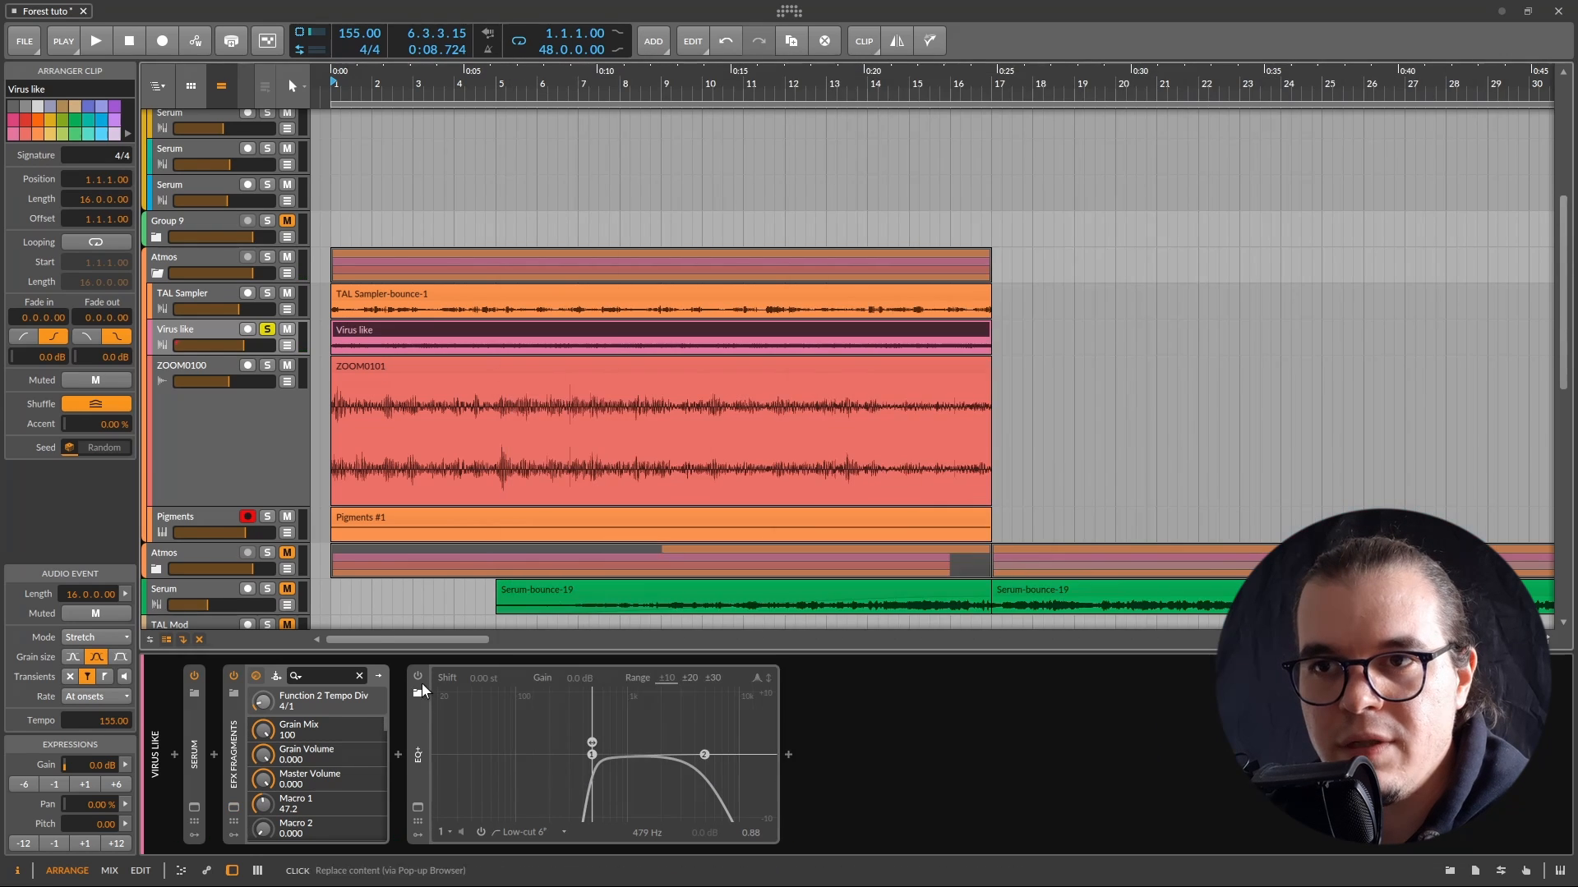
# Step: Enable EQ+ on the Virus like track, set its low-cut band to 471 Hz and audition the filtered sound
pyautogui.click(417, 676)
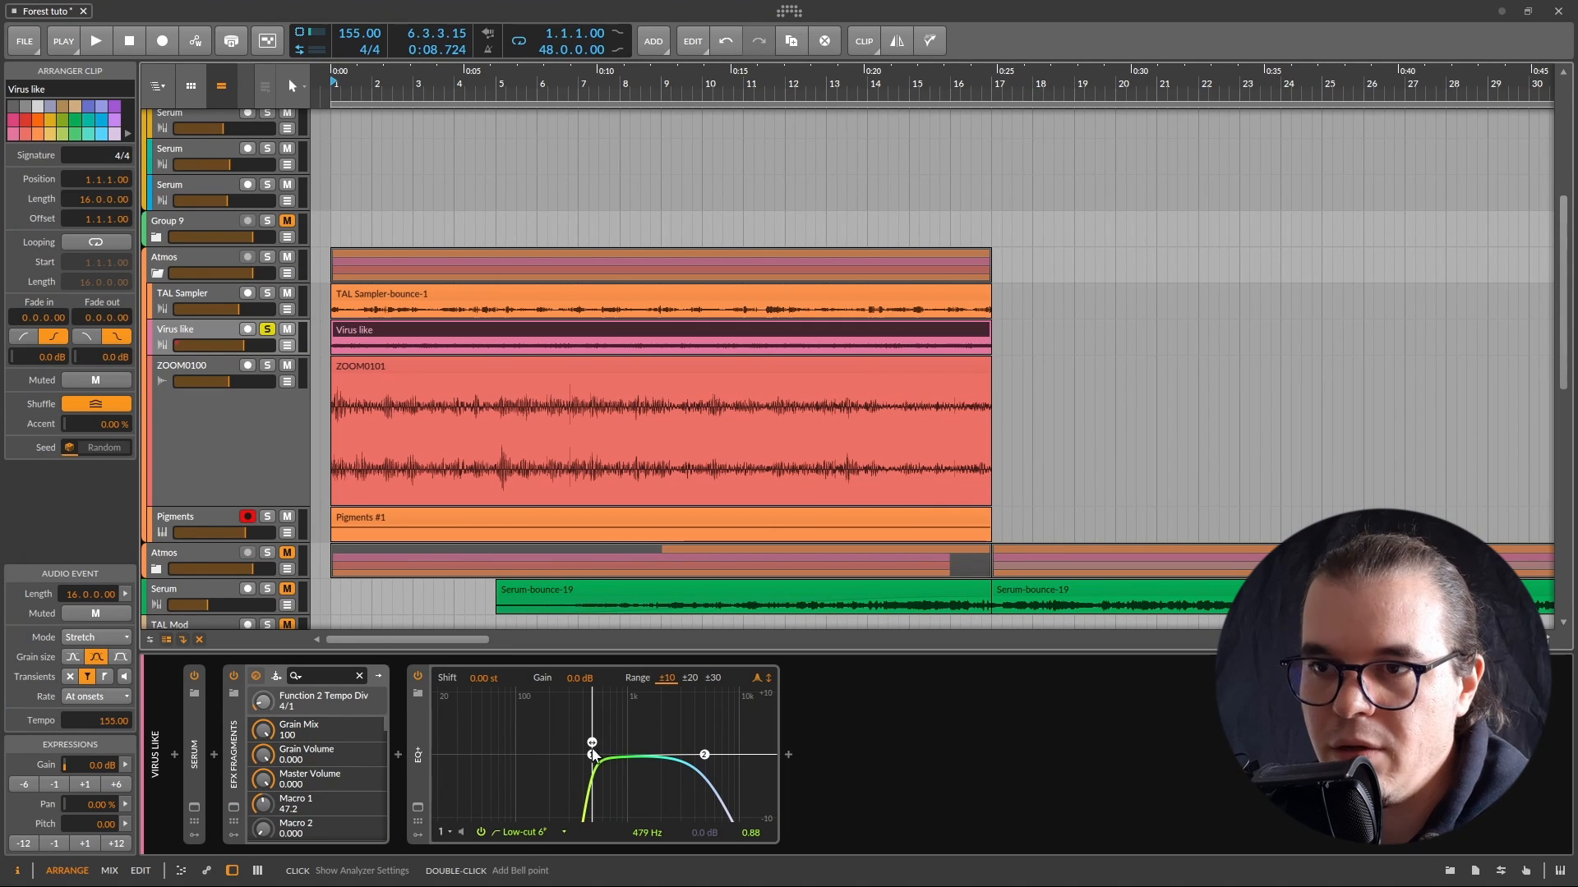
pyautogui.moveTo(593, 759); pyautogui.dragTo(592, 759)
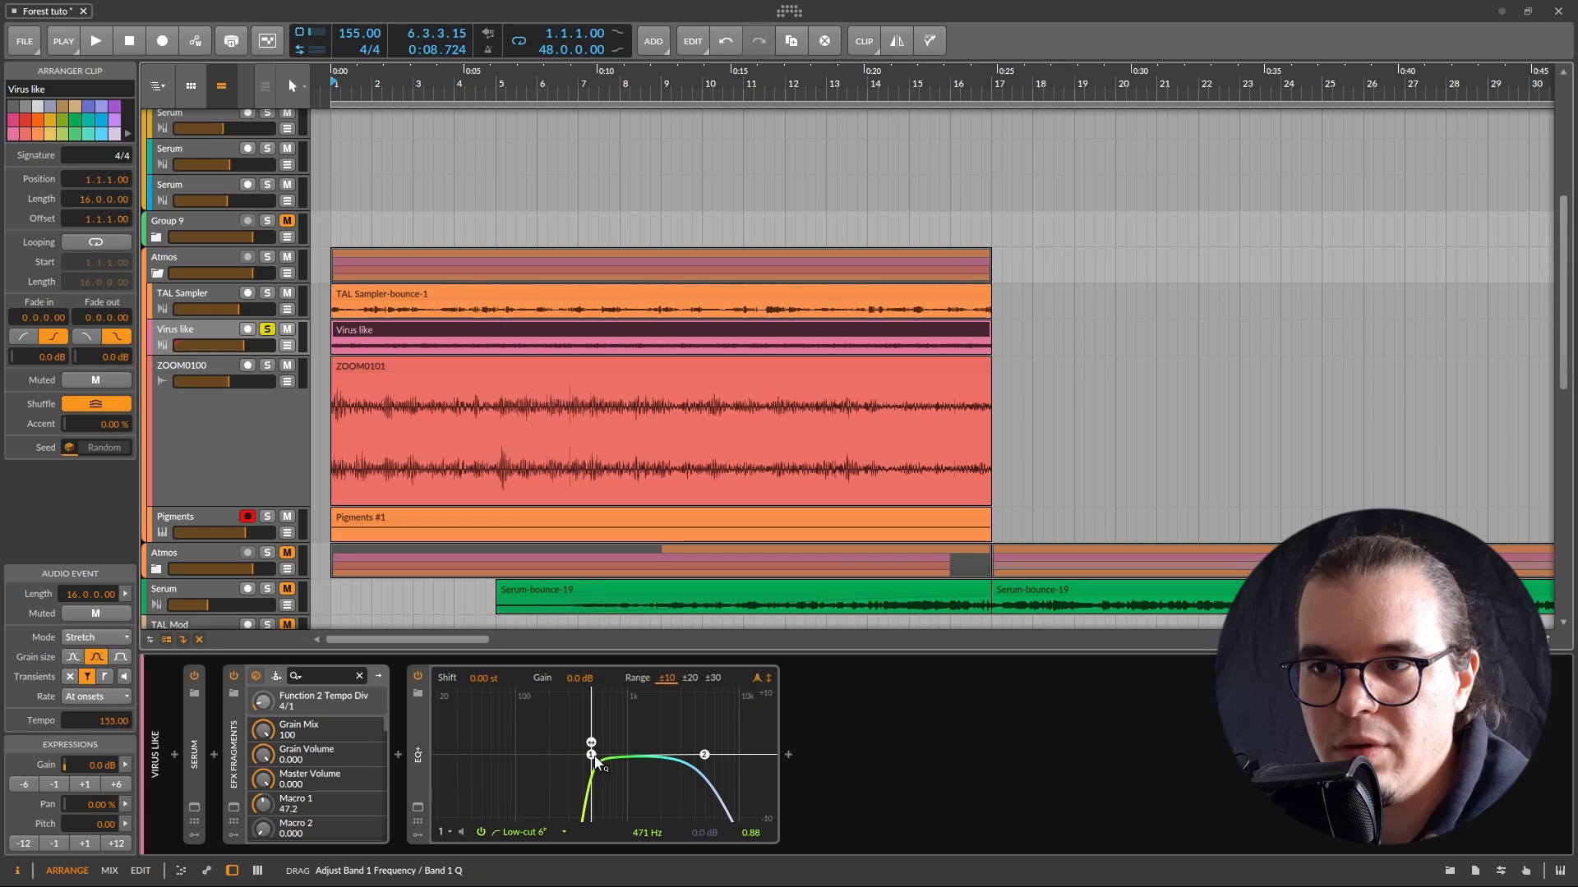
pyautogui.press('space')
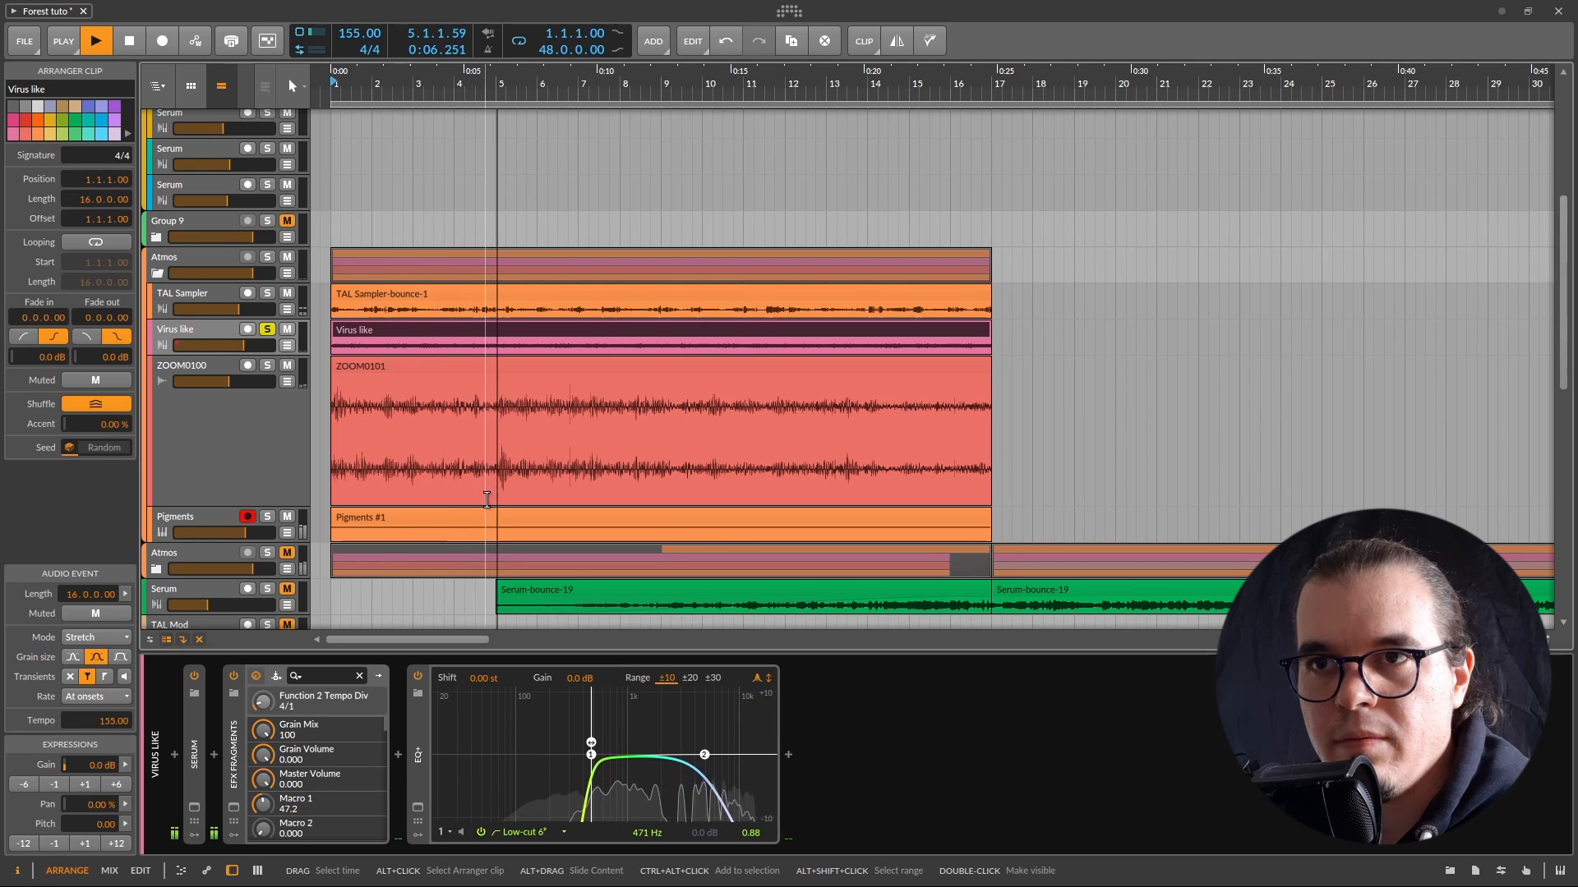
# Step: Unsolo the Virus like track and play all the atmos layers together
pyautogui.press('space')
pyautogui.press('space')
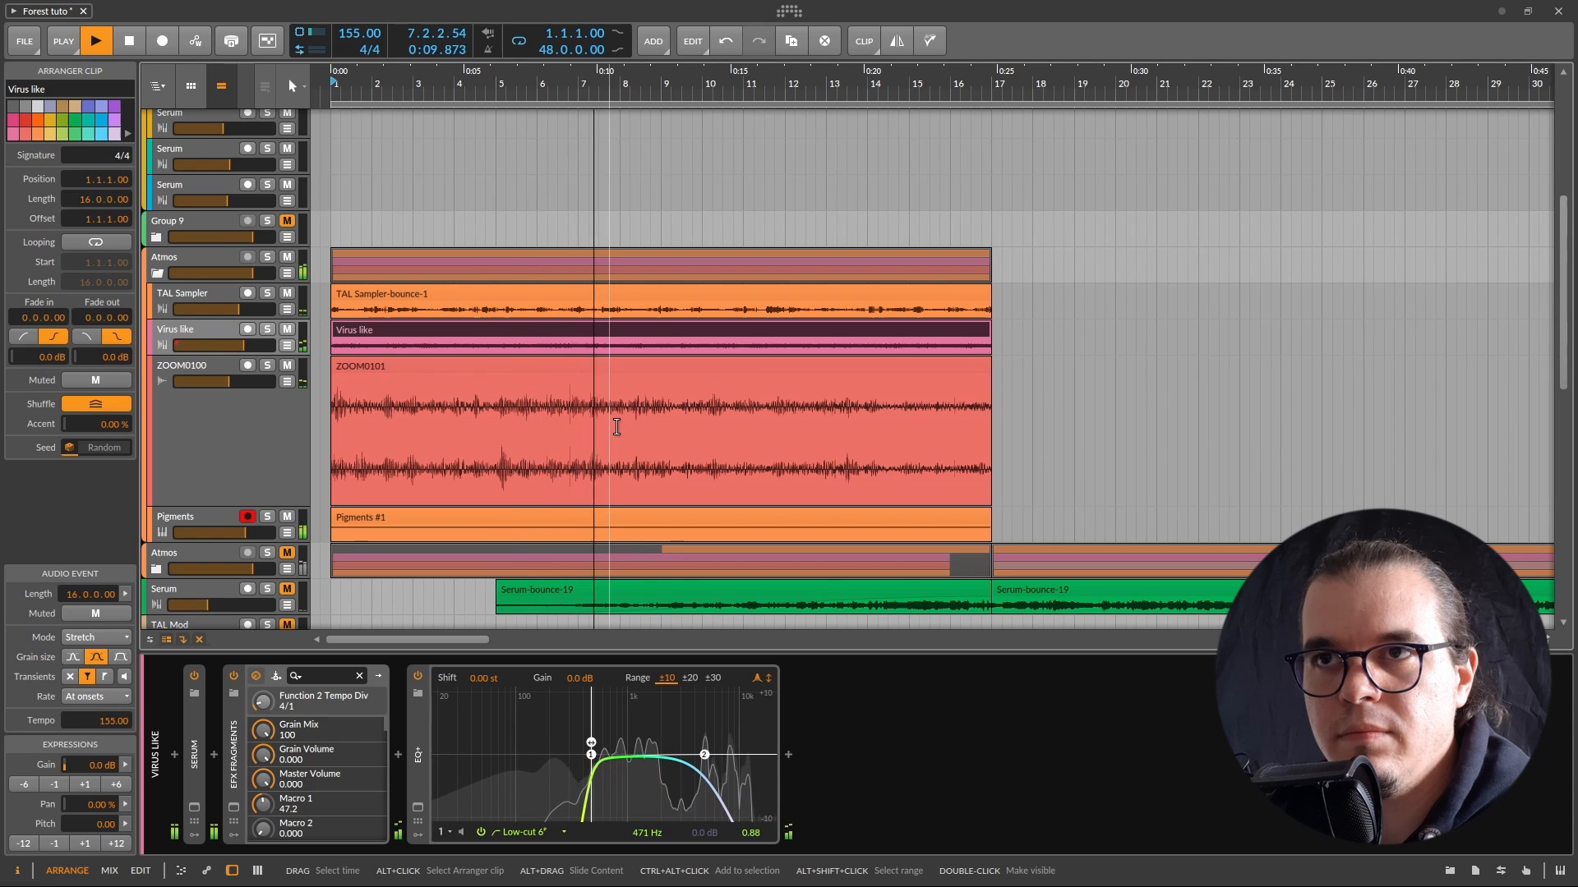
pyautogui.press('space')
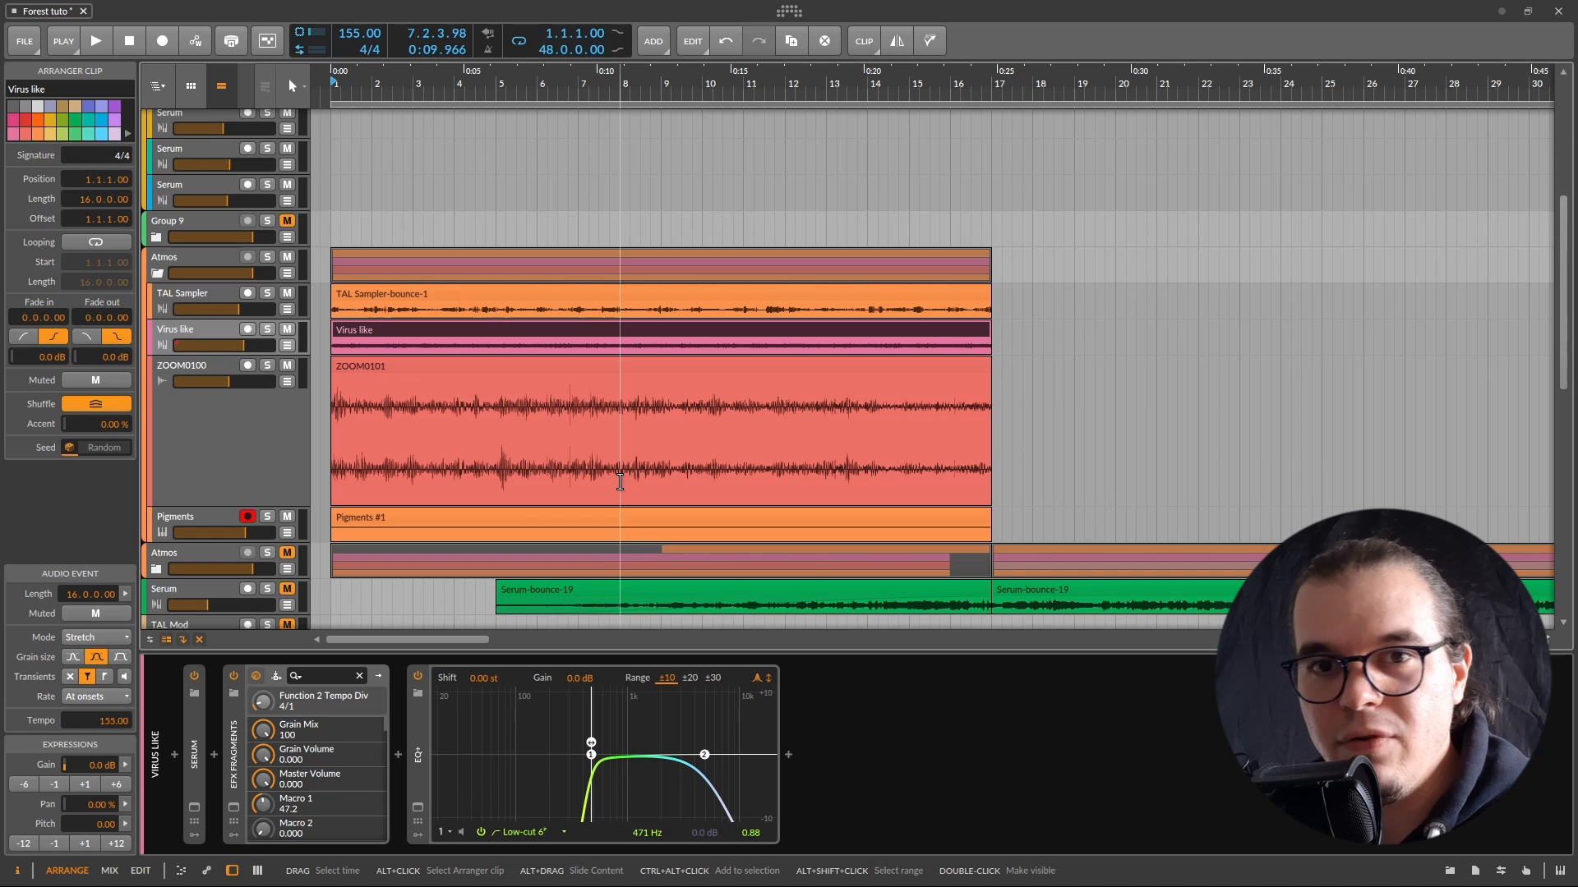
# Step: Expand the KB group and place 16-bar looped TAL Mod and Serum clips from bar 1 up to the existing clips at bar 17
pyautogui.scroll(5, 620, 483)
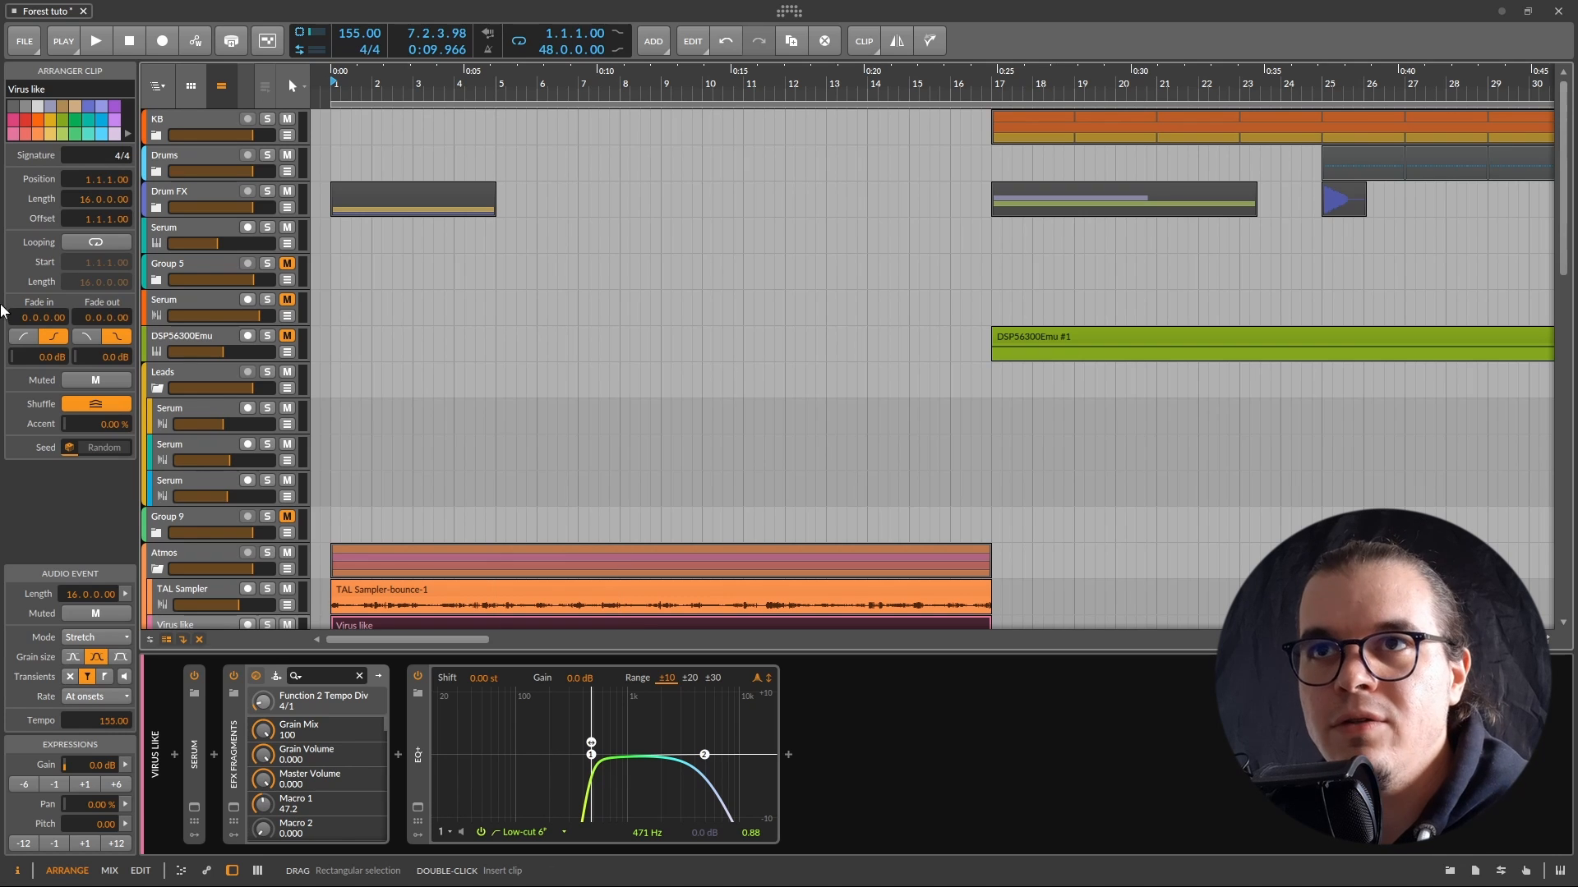
pyautogui.click(156, 135)
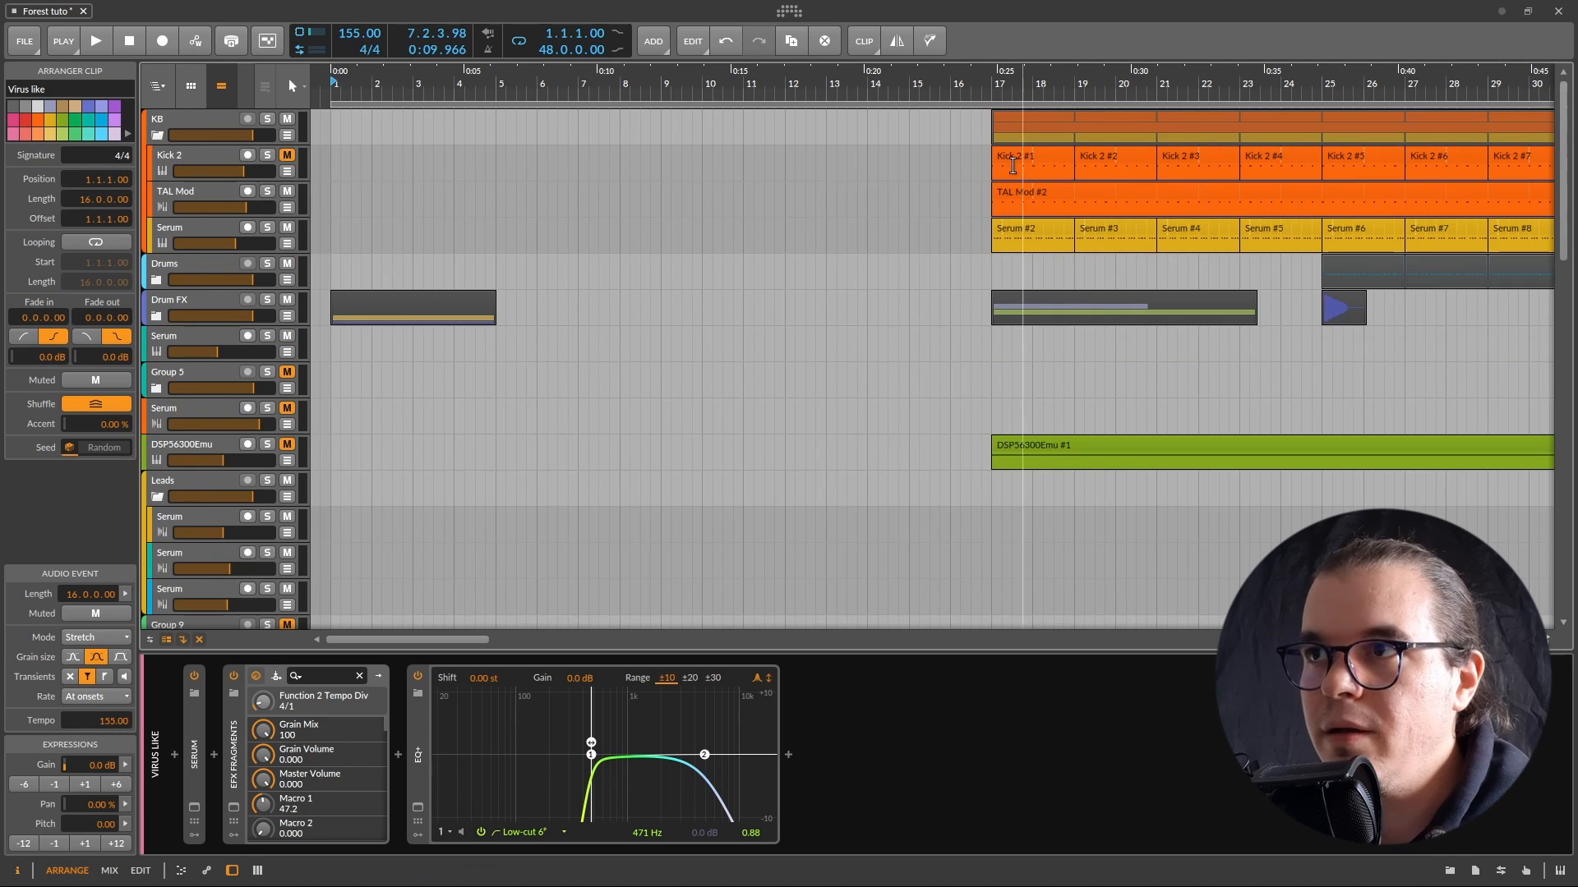
pyautogui.click(1049, 236)
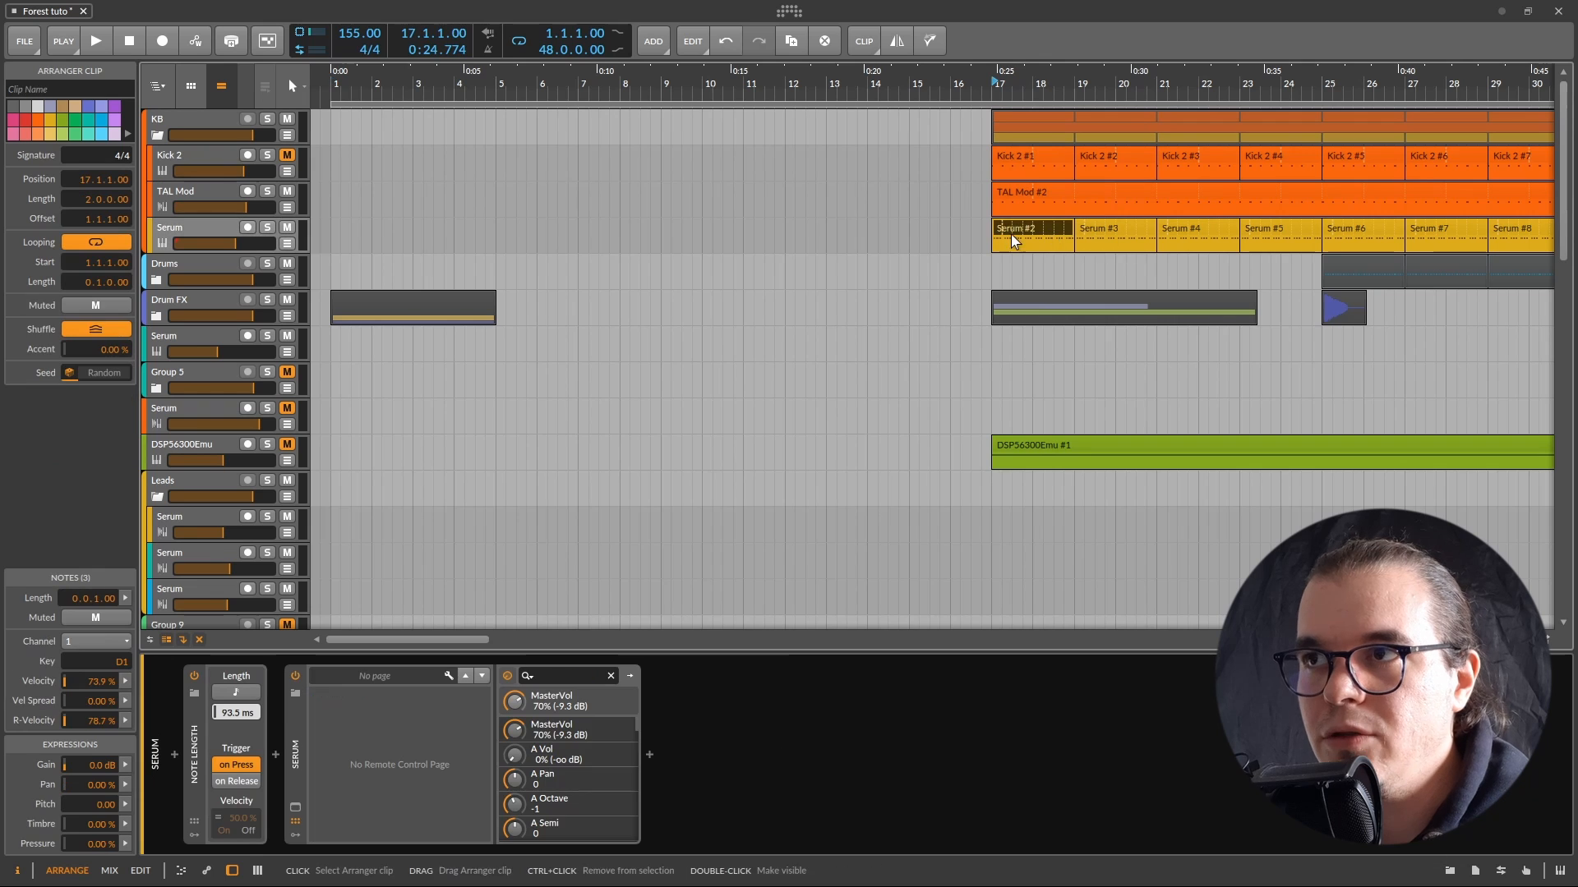
pyautogui.click(343, 222)
pyautogui.hotkey('ctrl', 'v')
pyautogui.moveTo(378, 230); pyautogui.dragTo(991, 240)
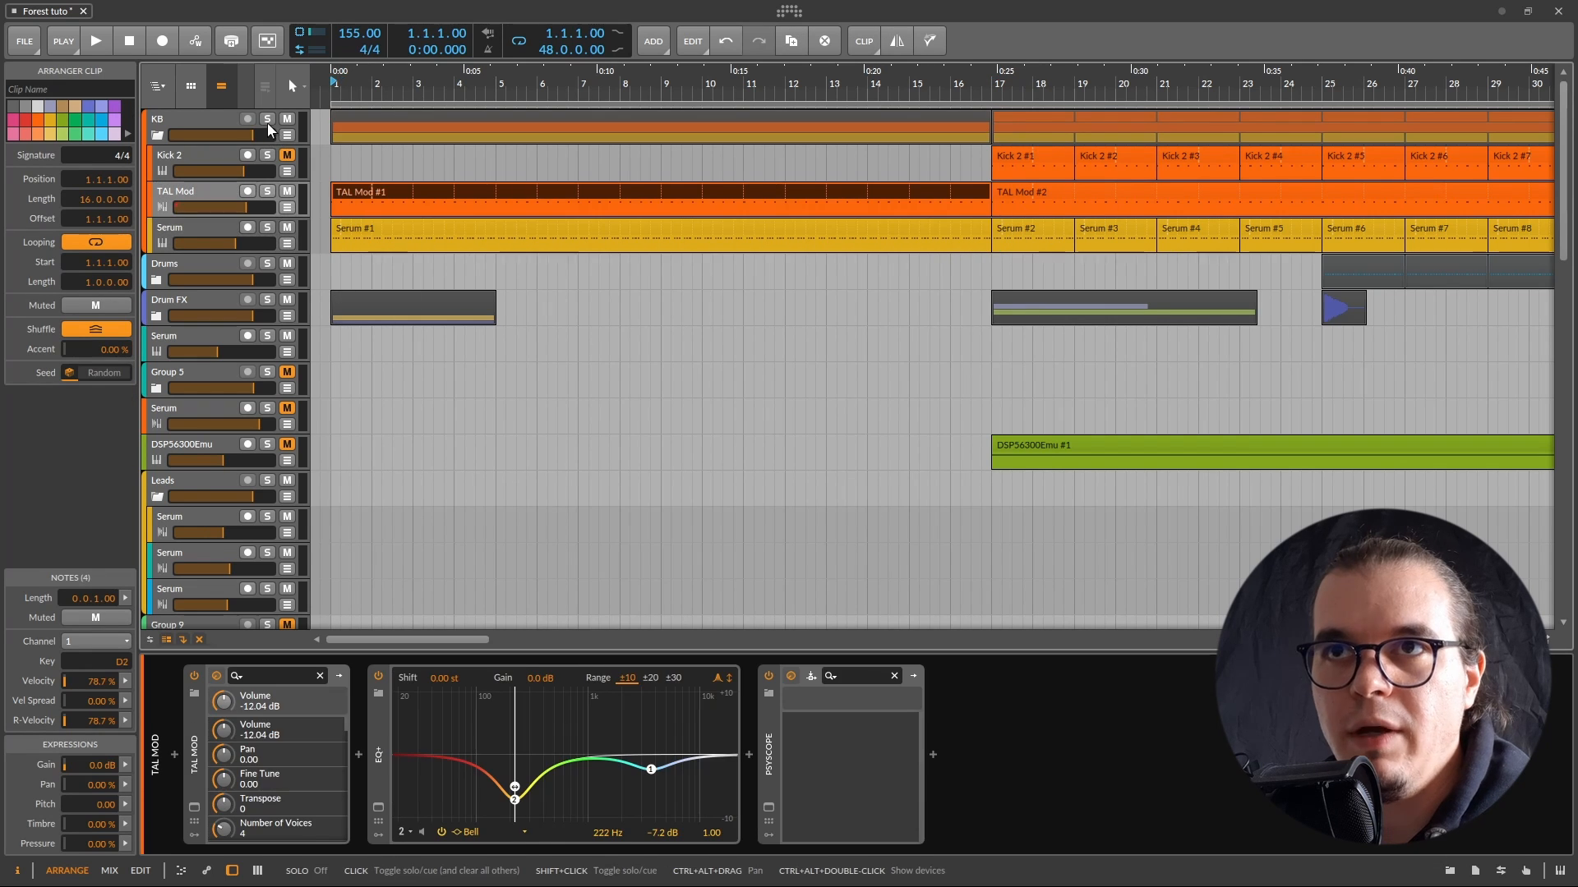
# Step: Solo the KB group and audition the opening of its new intro clips
pyautogui.click(268, 120)
pyautogui.press('space')
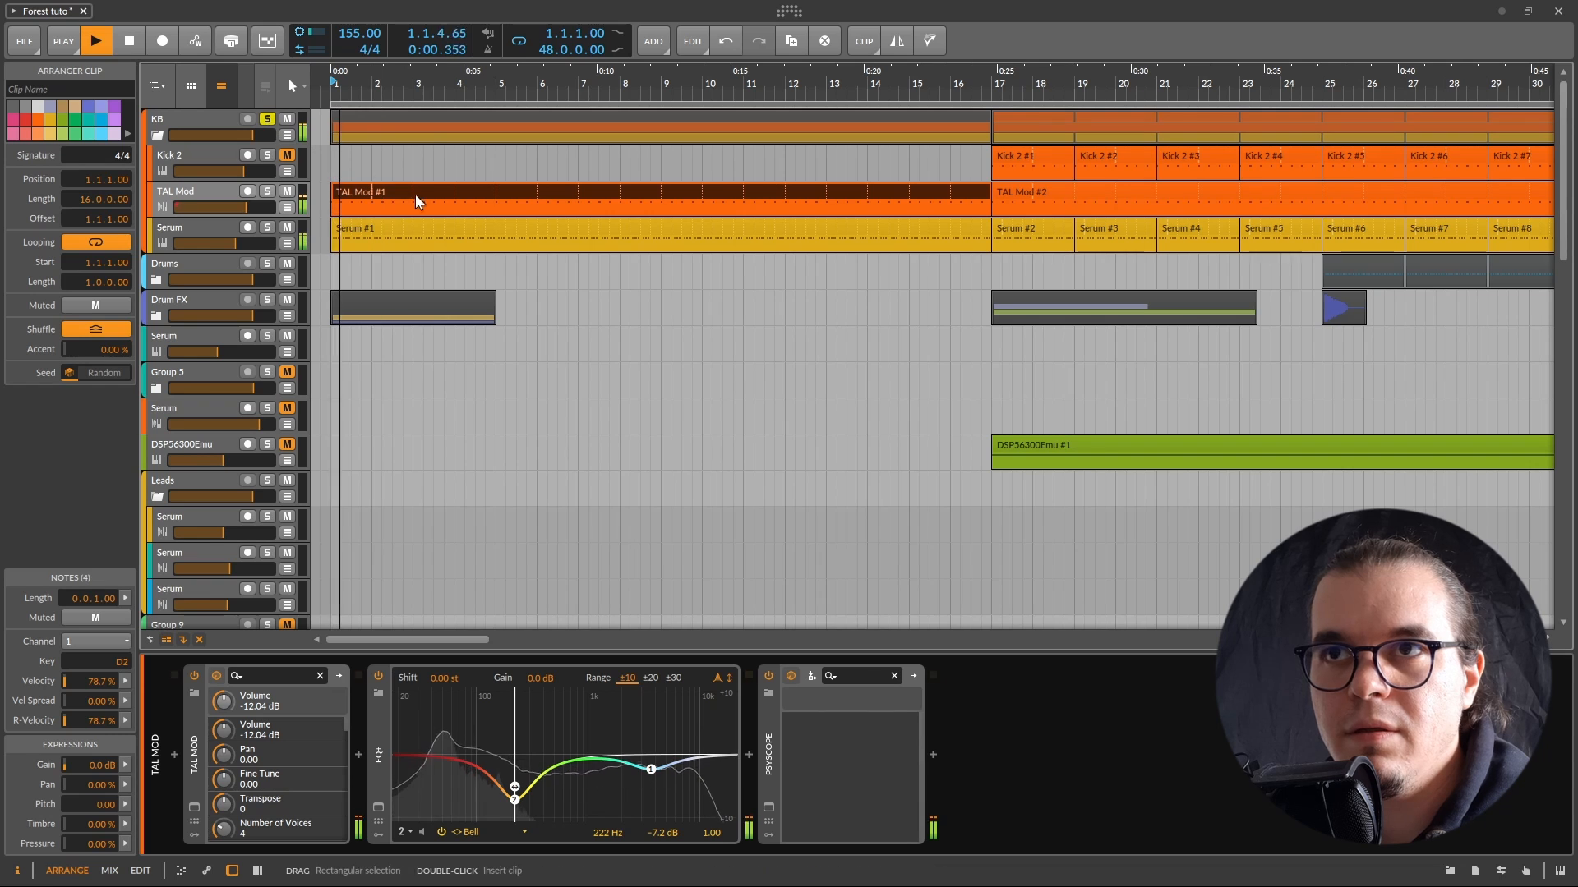
pyautogui.press('space')
# Step: Insert MetaFilter Mono after EQ+ on the KB group in high-pass mode, and automate its frequency falling from bar 1 to 0 % at bar 17
pyautogui.click(189, 122)
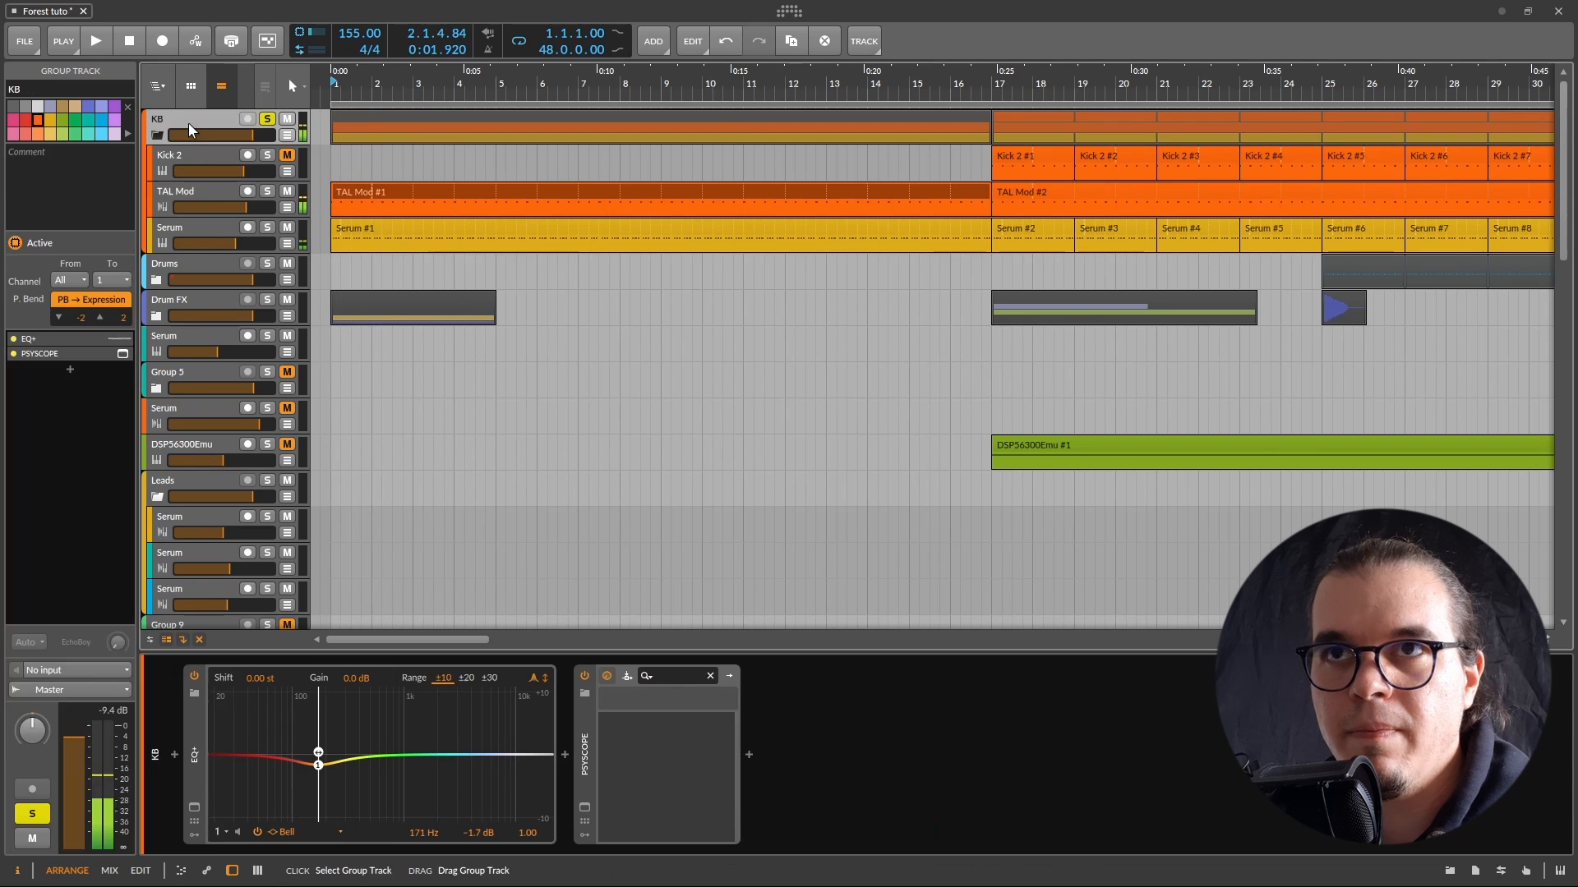
pyautogui.click(725, 338)
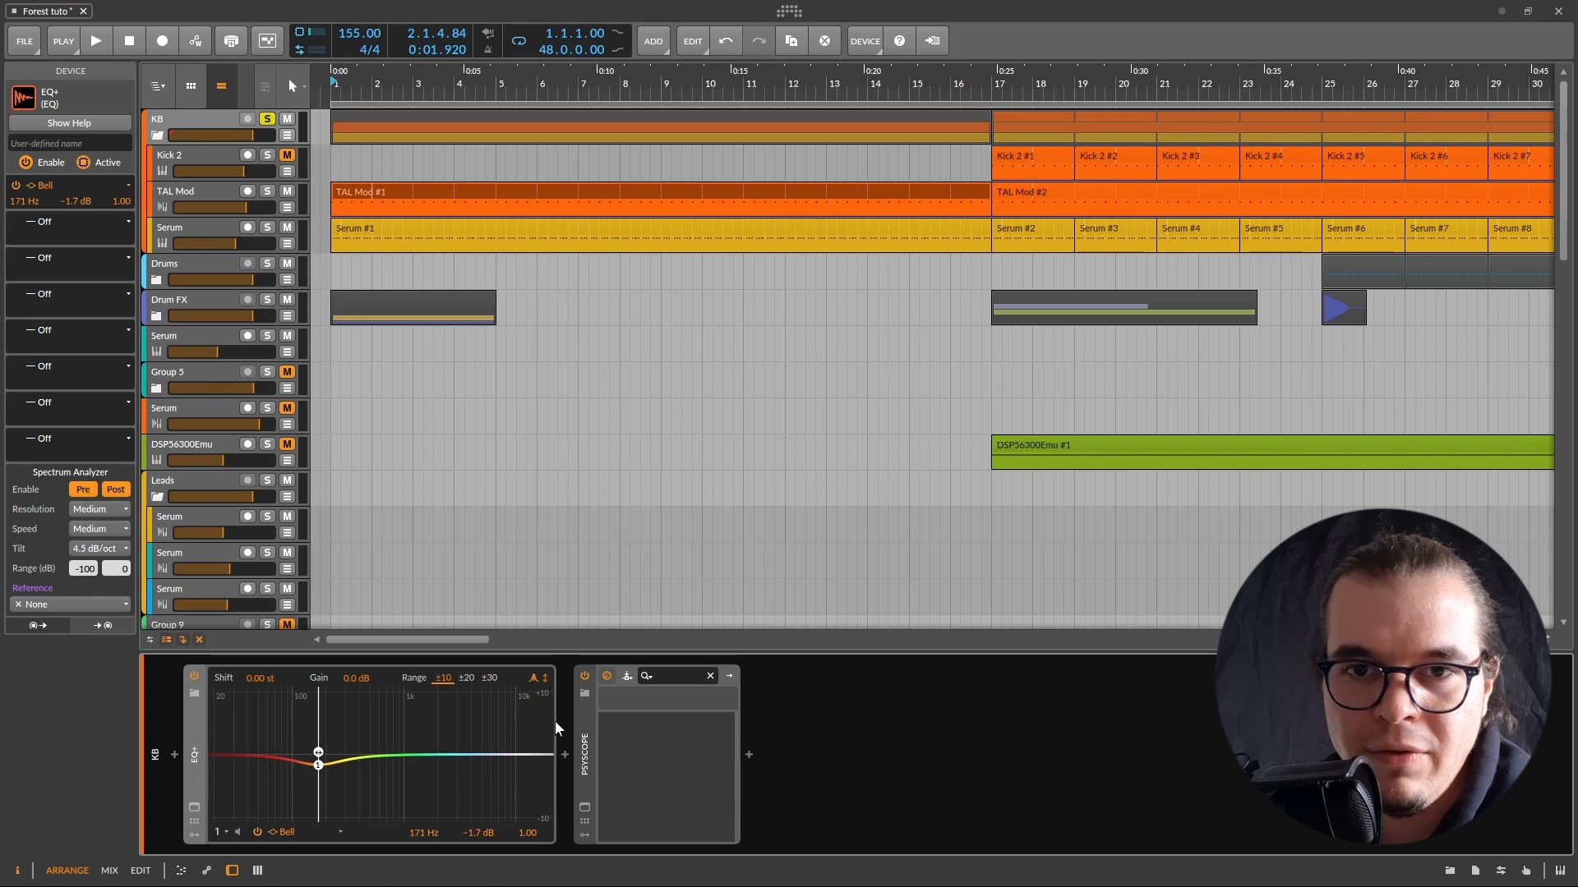
pyautogui.click(564, 754)
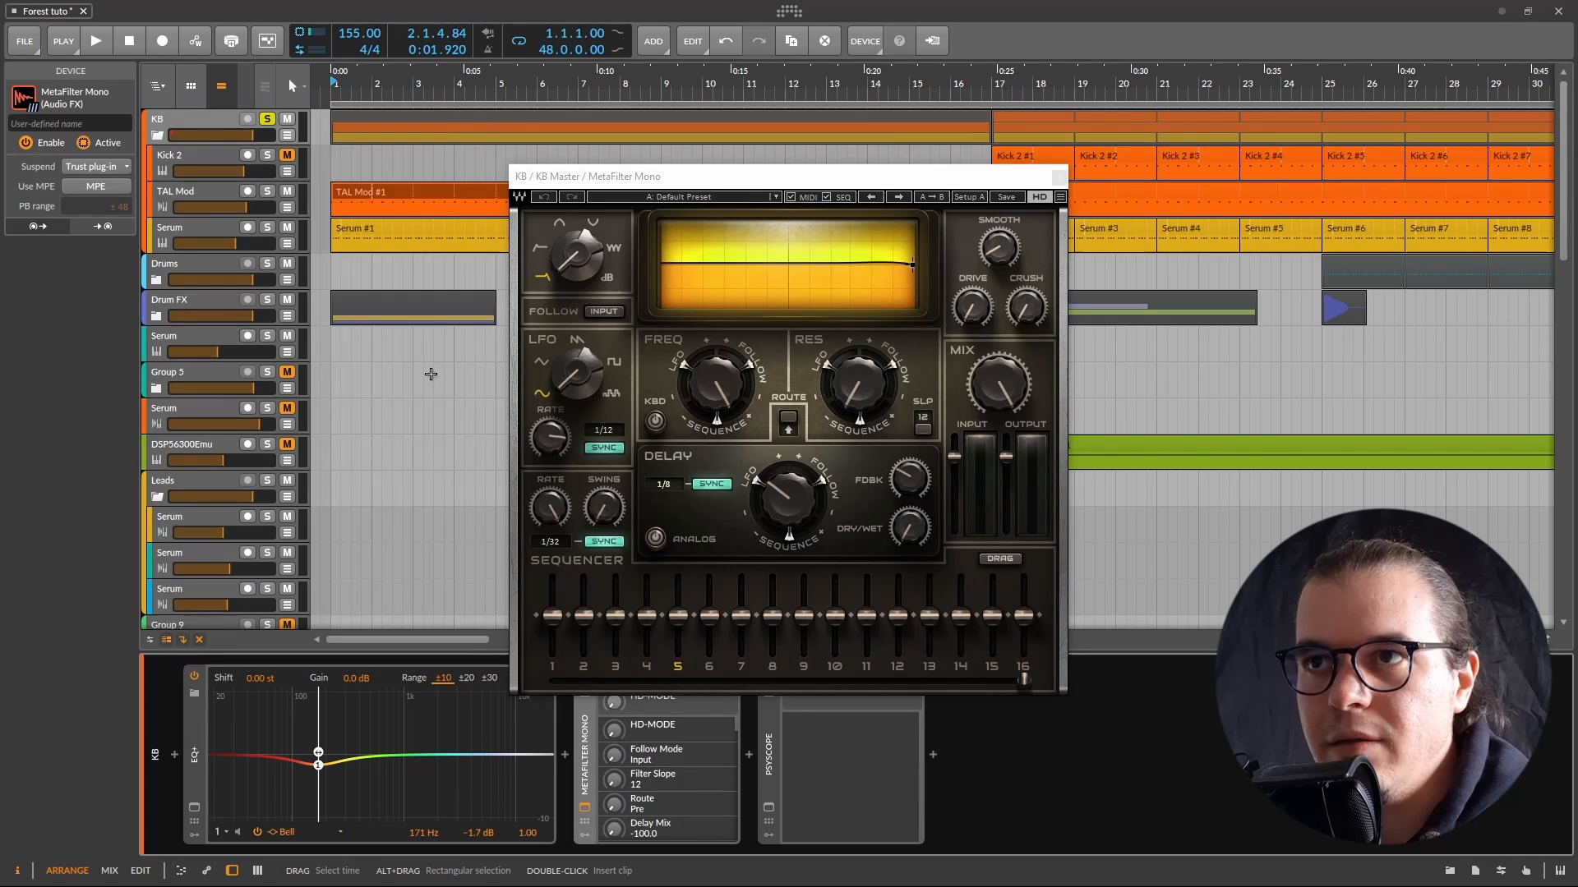
pyautogui.moveTo(577, 256); pyautogui.dragTo(577, 230)
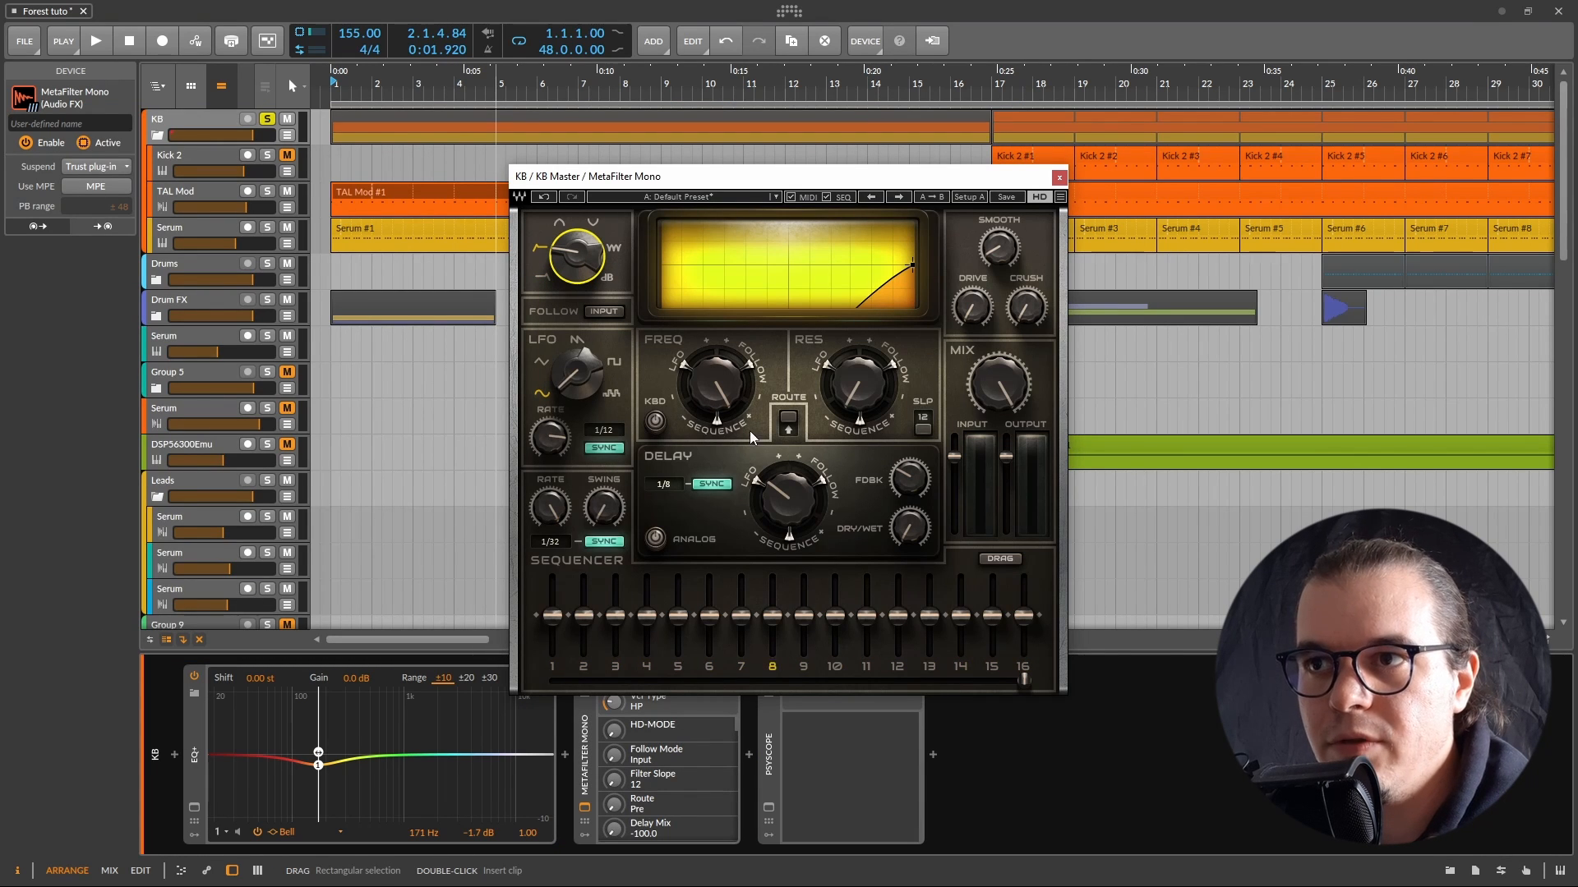
pyautogui.moveTo(723, 375)
pyautogui.mouseDown()
pyautogui.moveTo(723, 435)
pyautogui.moveTo(722, 373)
pyautogui.mouseUp()
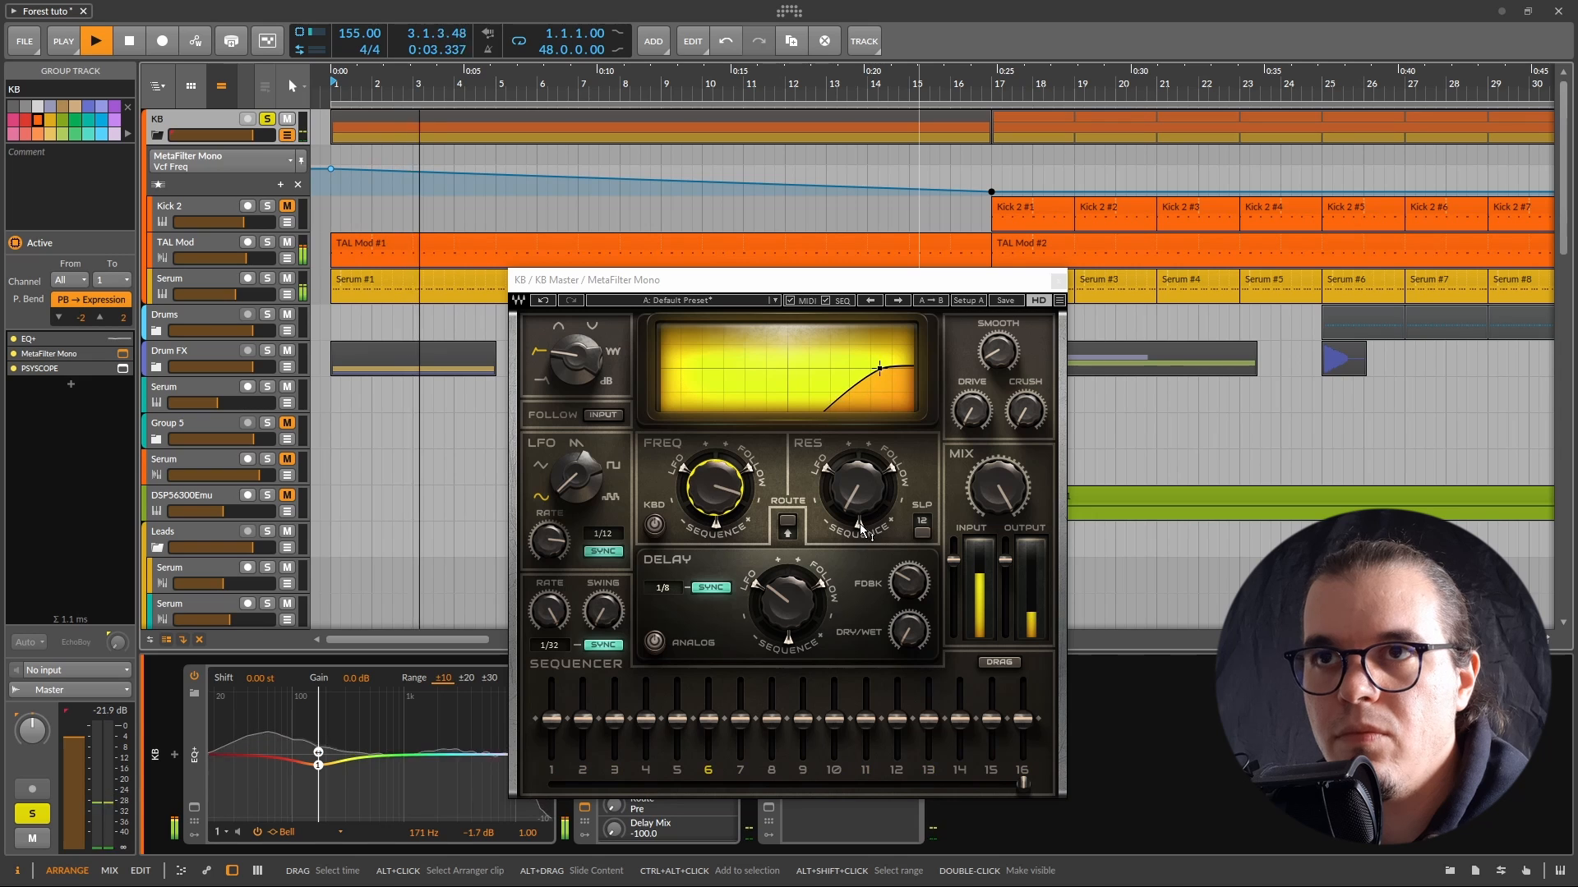
pyautogui.press('space')
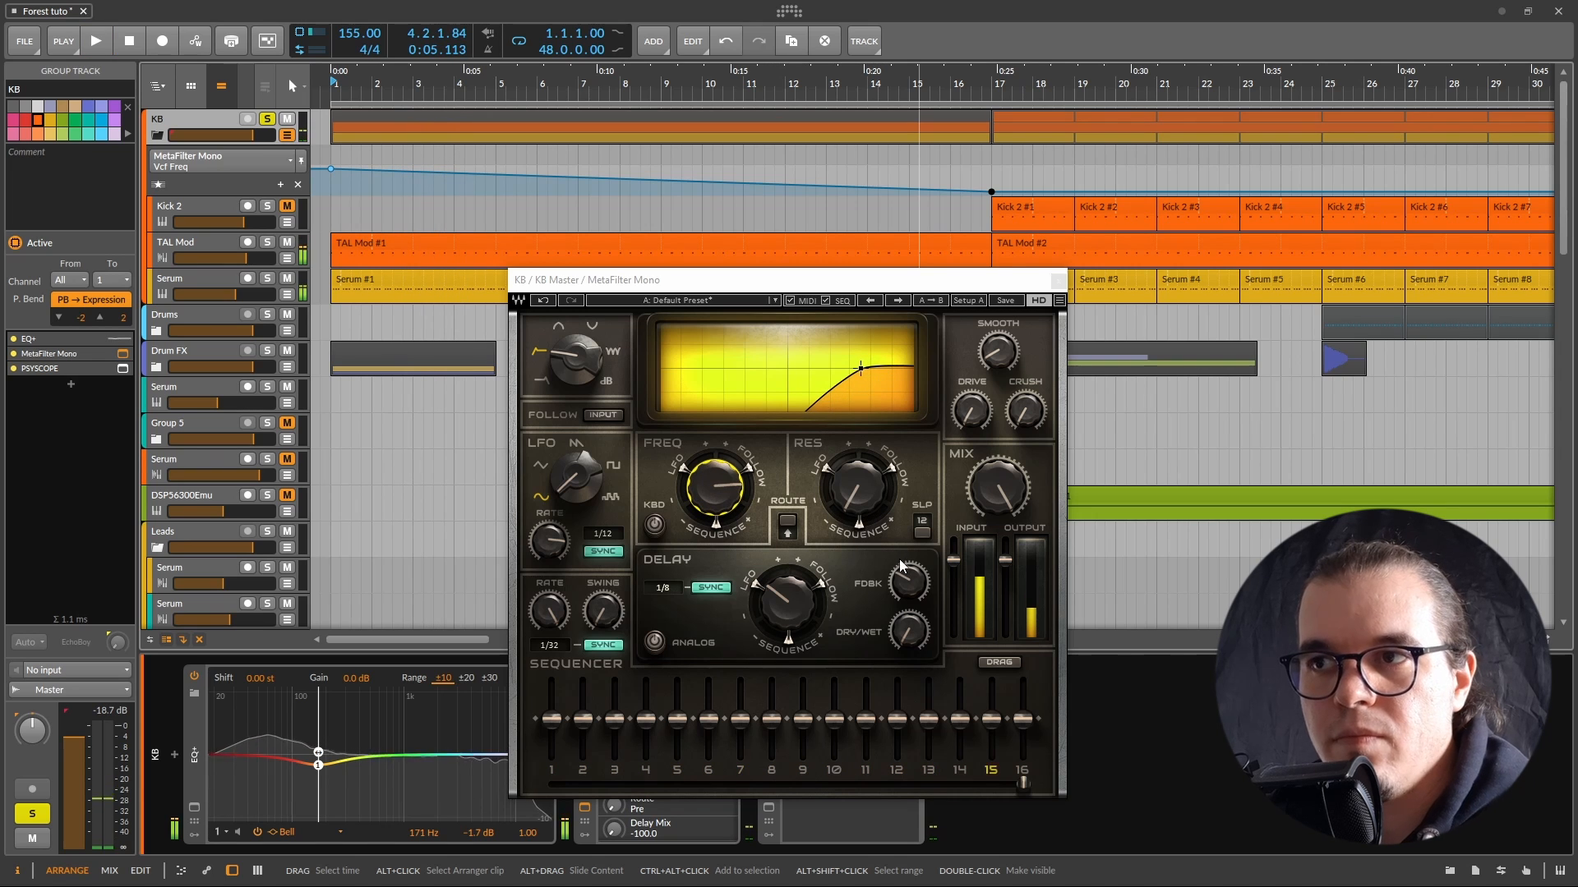
# Step: Automate MetaFilter Mono's resonance to fall from 68.2 % at bar 1 until bar 17, audition the sweep and close the plug-in window
pyautogui.moveTo(880, 493); pyautogui.dragTo(881, 468)
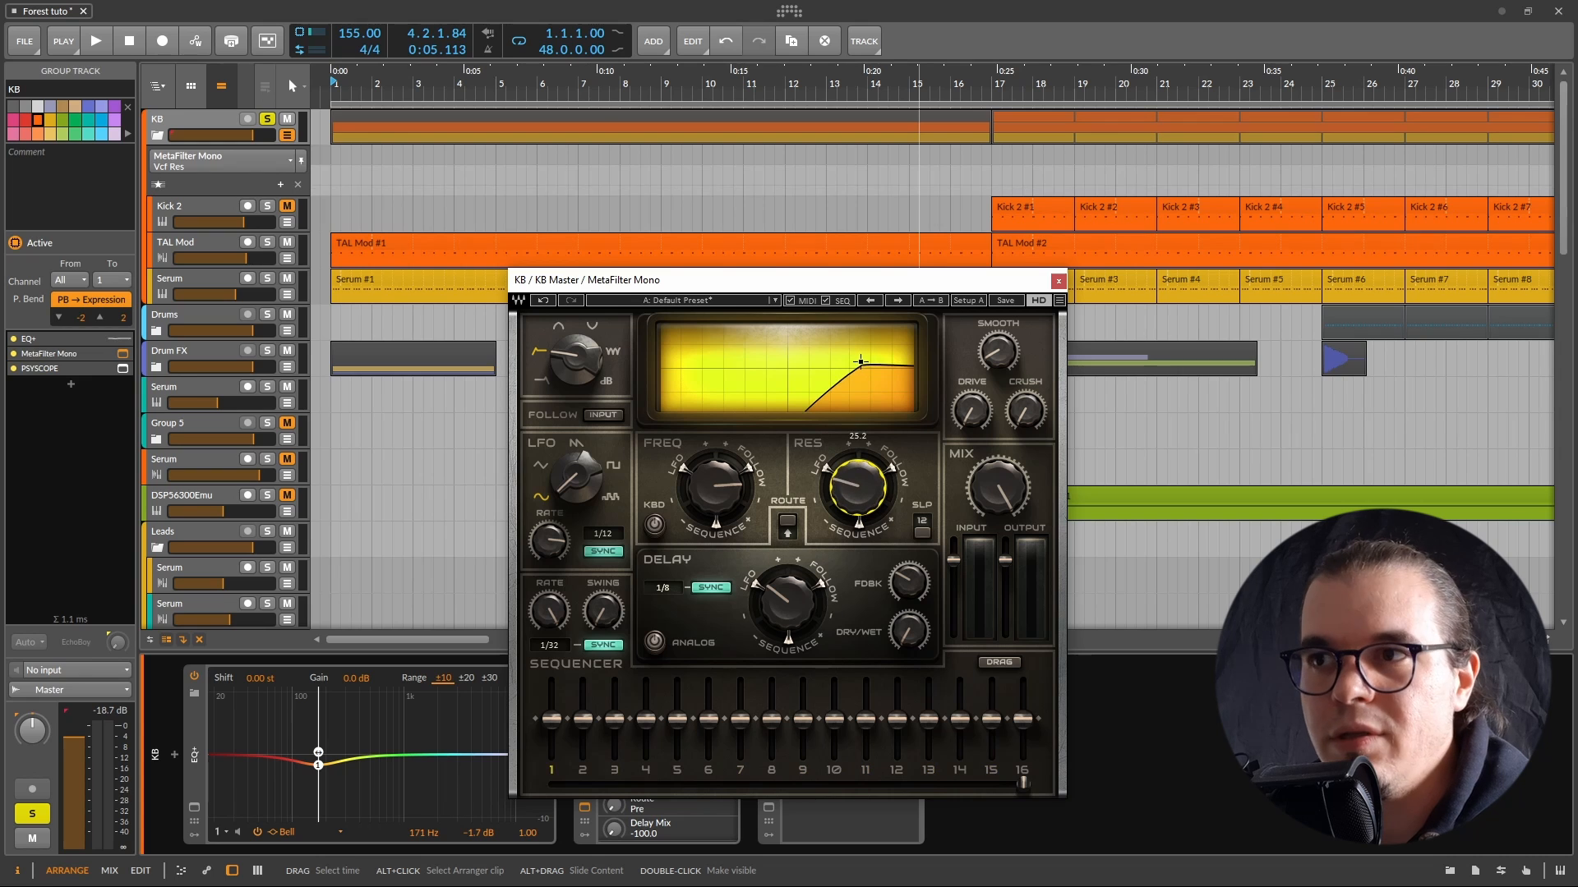
pyautogui.press('space')
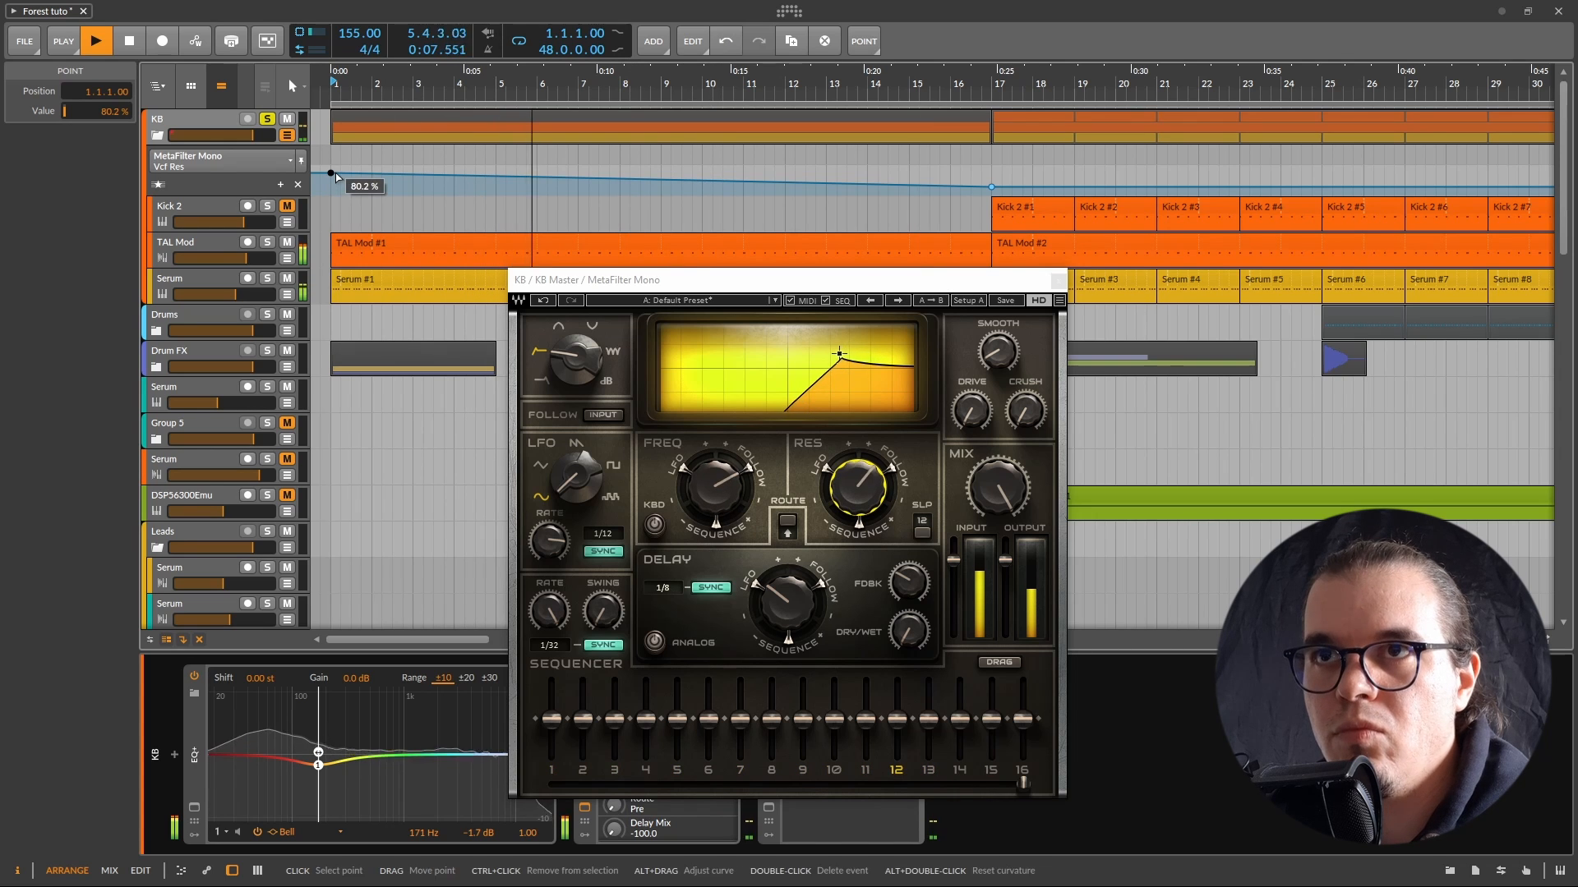
pyautogui.moveTo(335, 174); pyautogui.dragTo(335, 178)
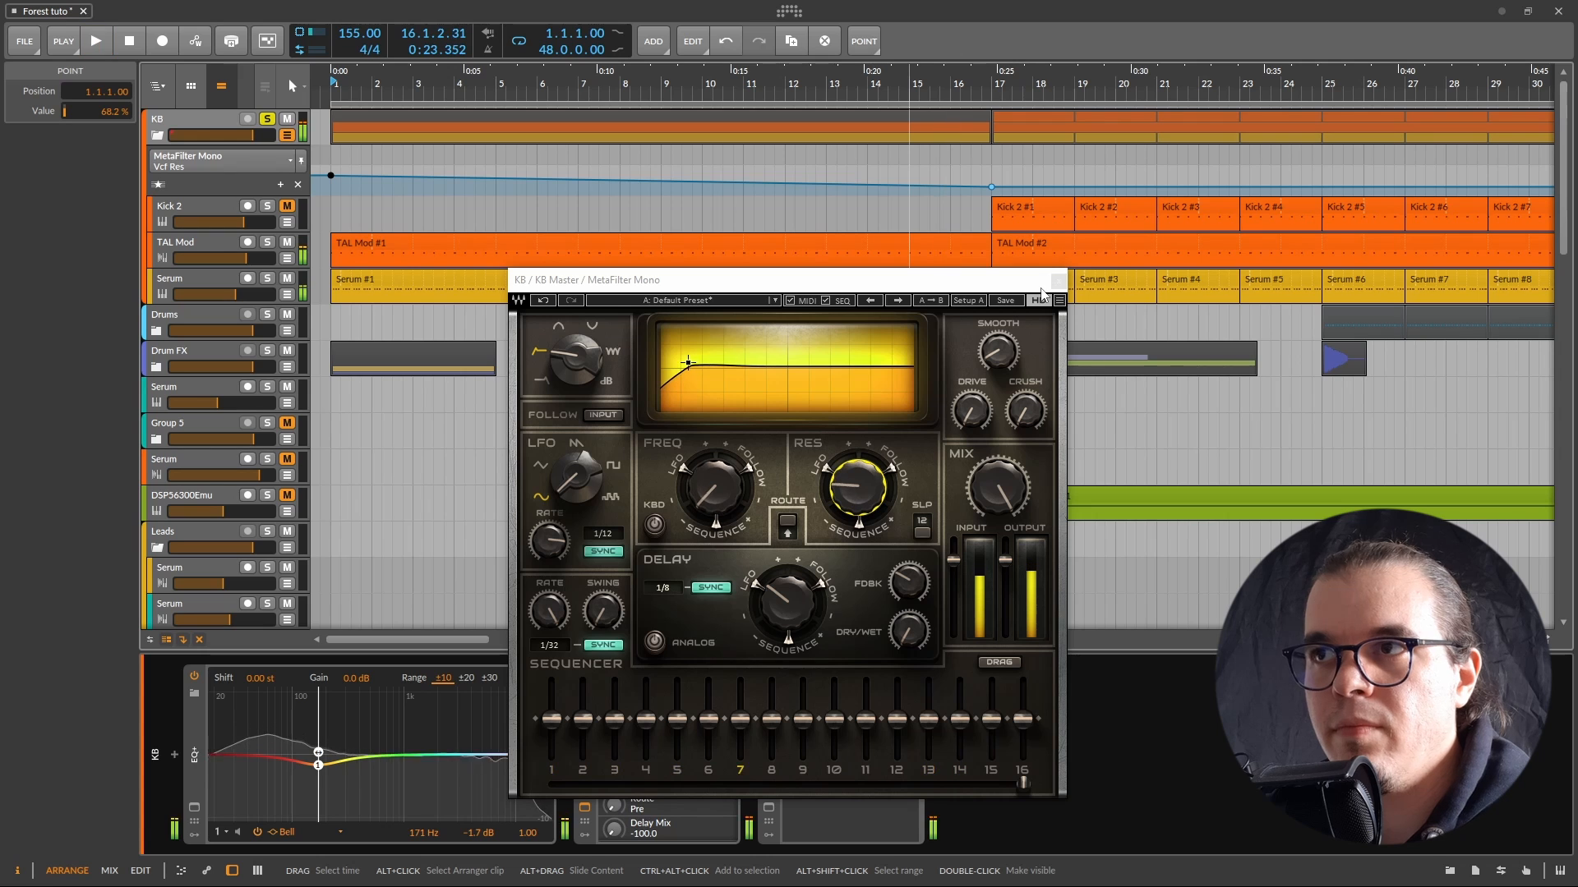
pyautogui.click(1058, 280)
# Step: Shorten the intro TAL Mod and Serum clips together to 15 bars, leaving a one-bar gap before bar 17
pyautogui.scroll(3, 984, 240)
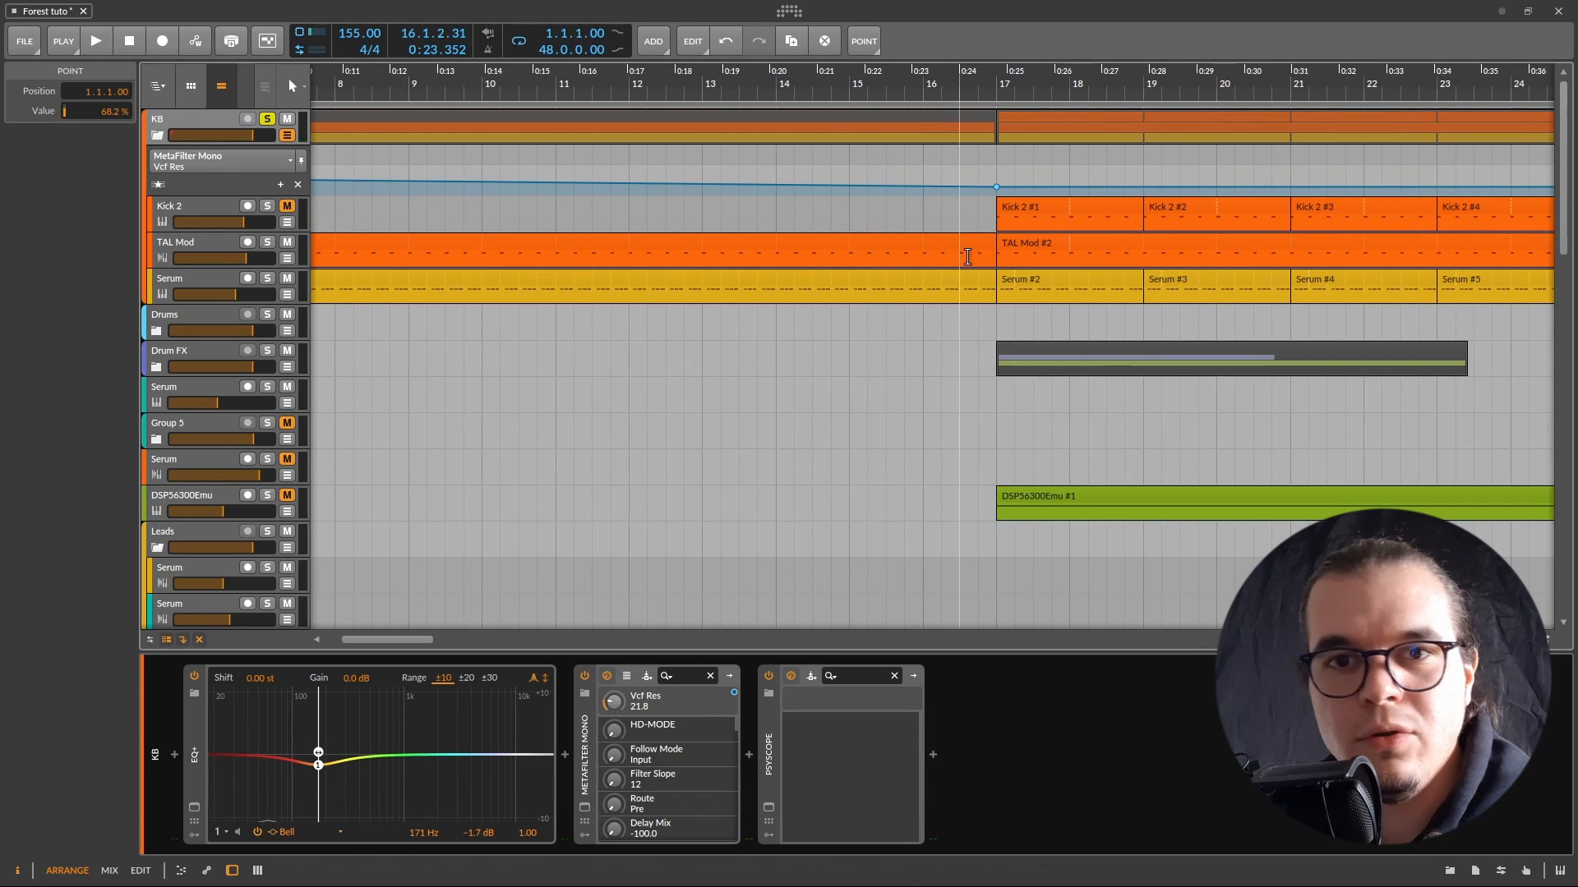
pyautogui.click(955, 279)
pyautogui.keyDown('shift'); pyautogui.click(960, 244); pyautogui.keyUp('shift')
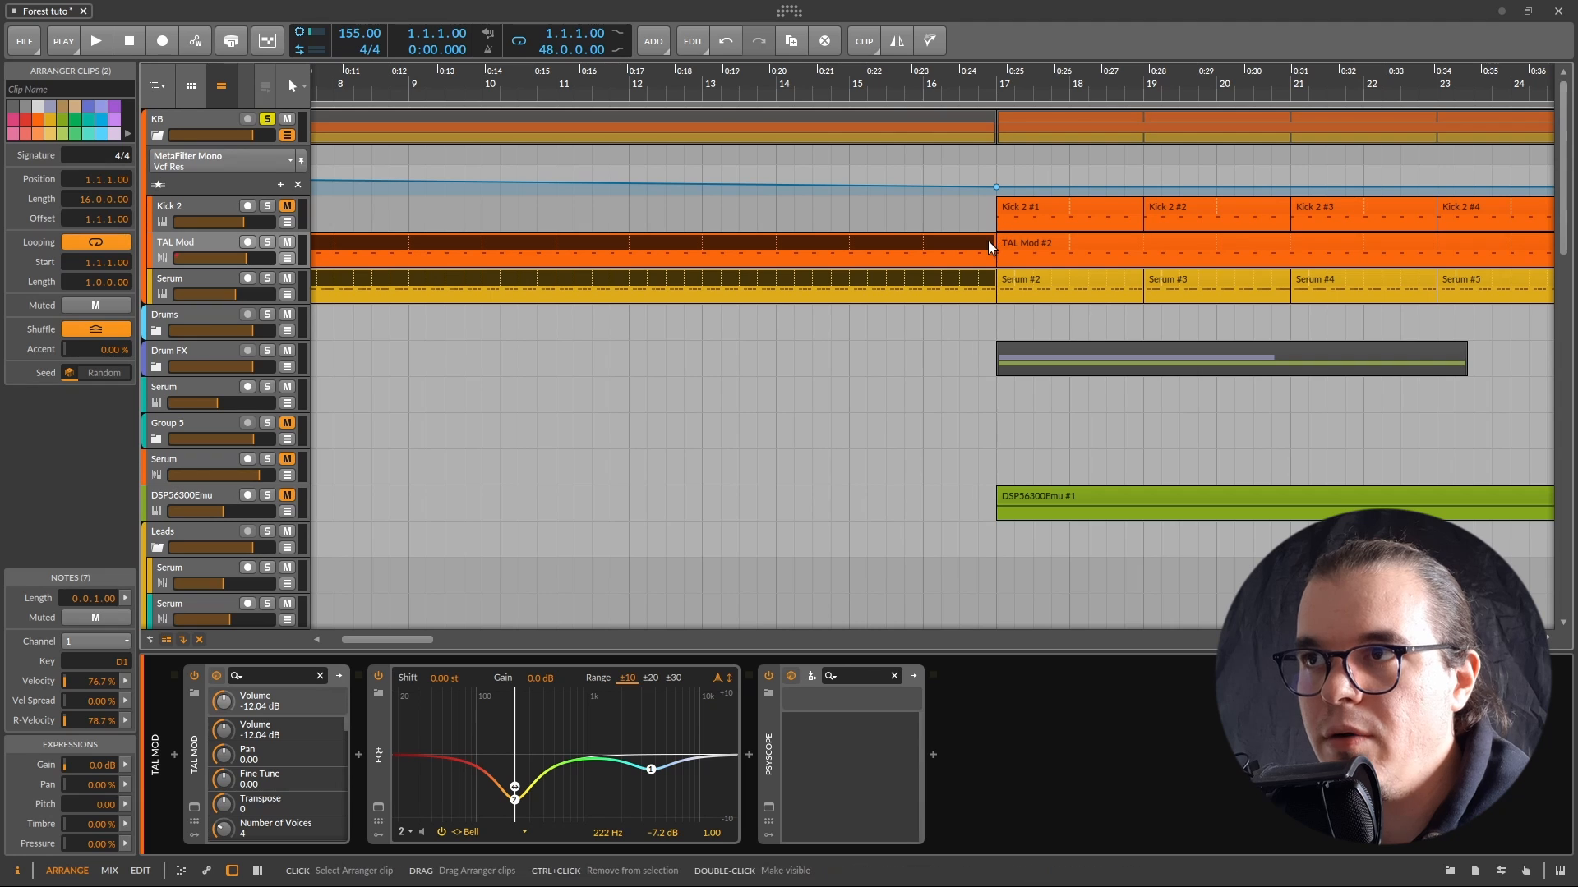
pyautogui.moveTo(1002, 243); pyautogui.dragTo(927, 243)
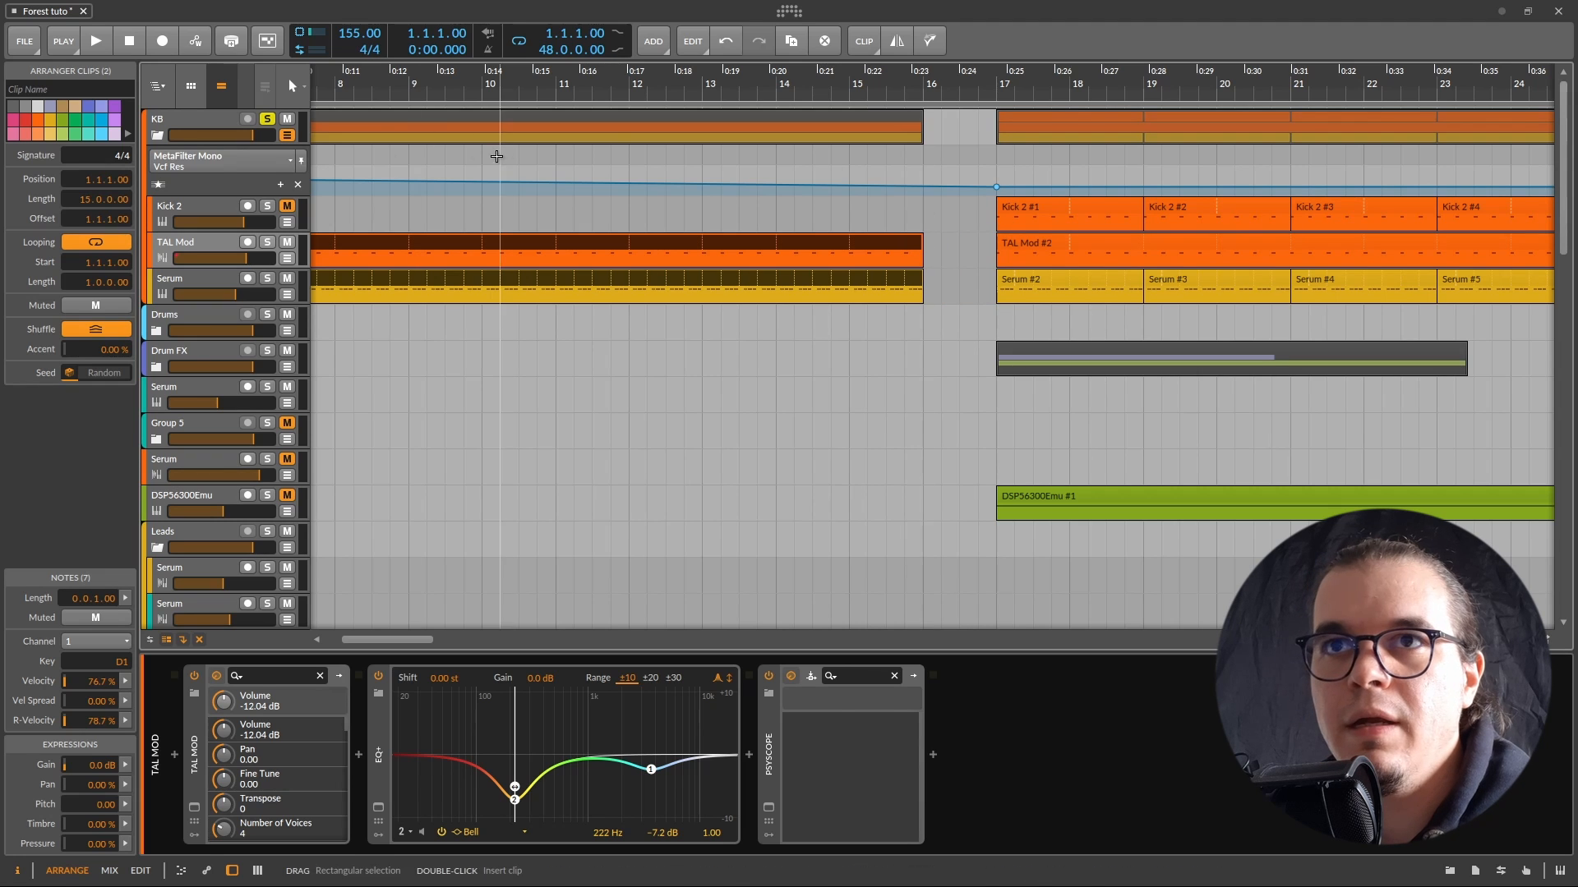
# Step: Move the end point of the KB group's MetaFilter Mono frequency automation to bar 16, set it to 24.0 % and audition the sweep
pyautogui.click(212, 157)
pyautogui.click(201, 229)
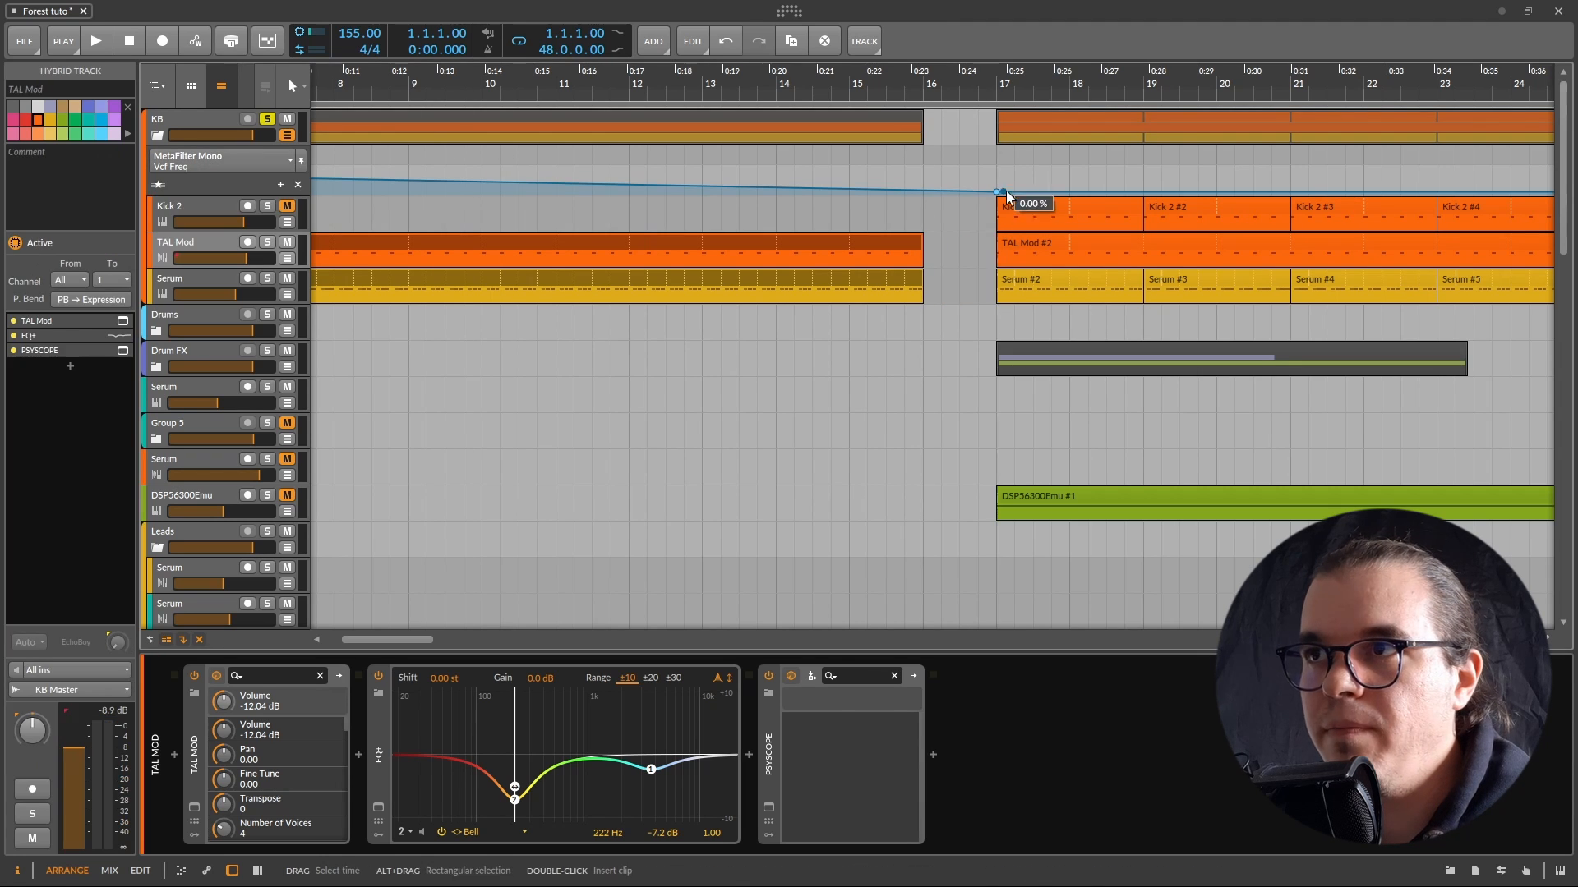
pyautogui.moveTo(996, 194); pyautogui.dragTo(923, 183)
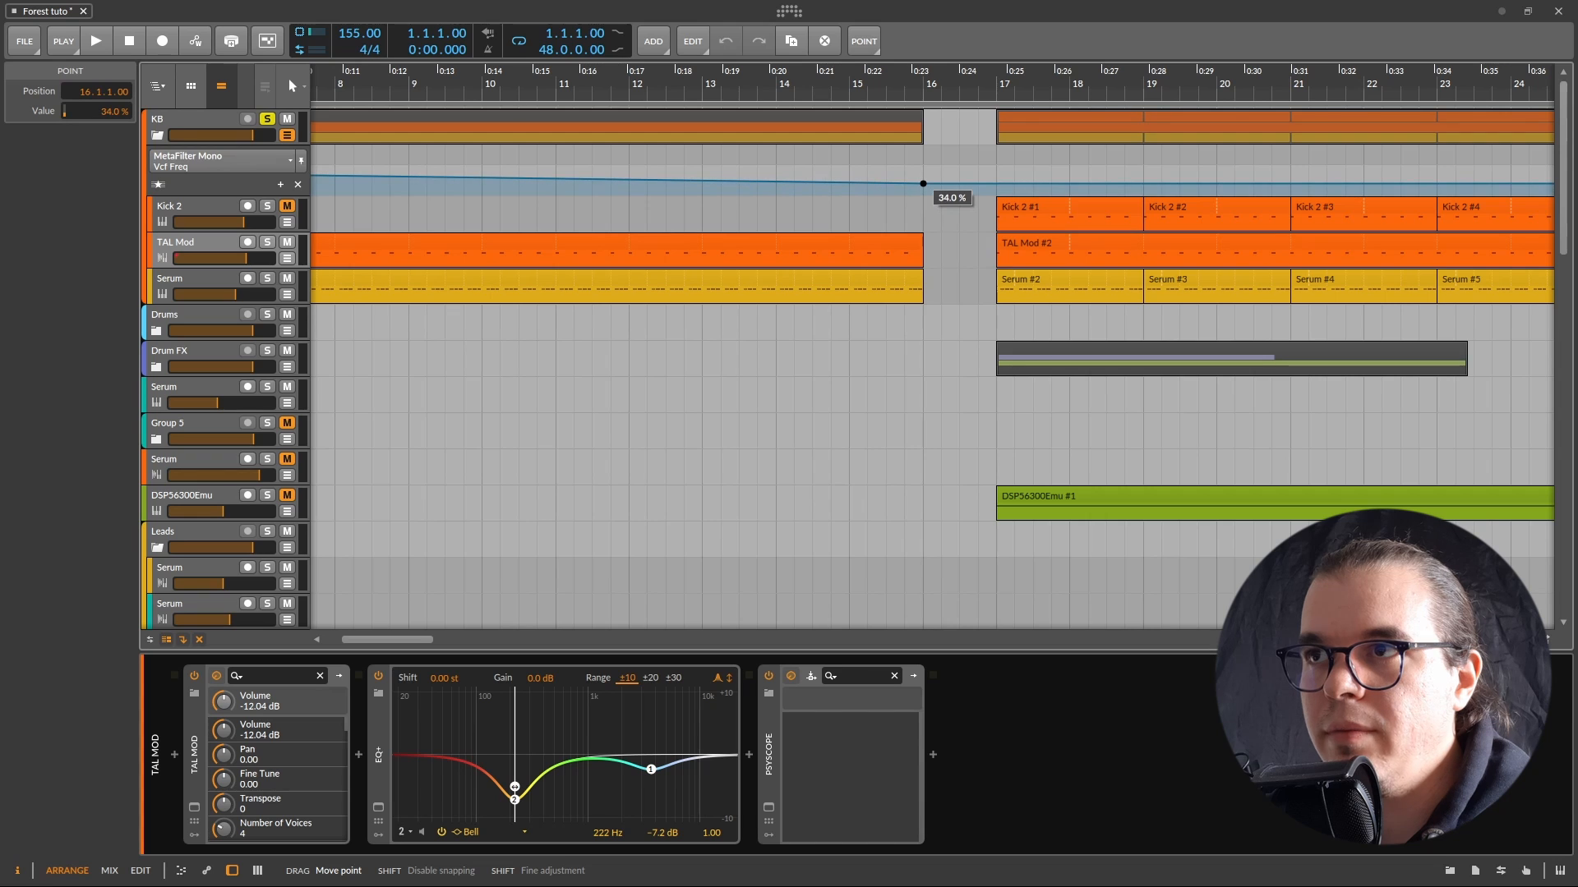
pyautogui.click(627, 205)
pyautogui.press('space')
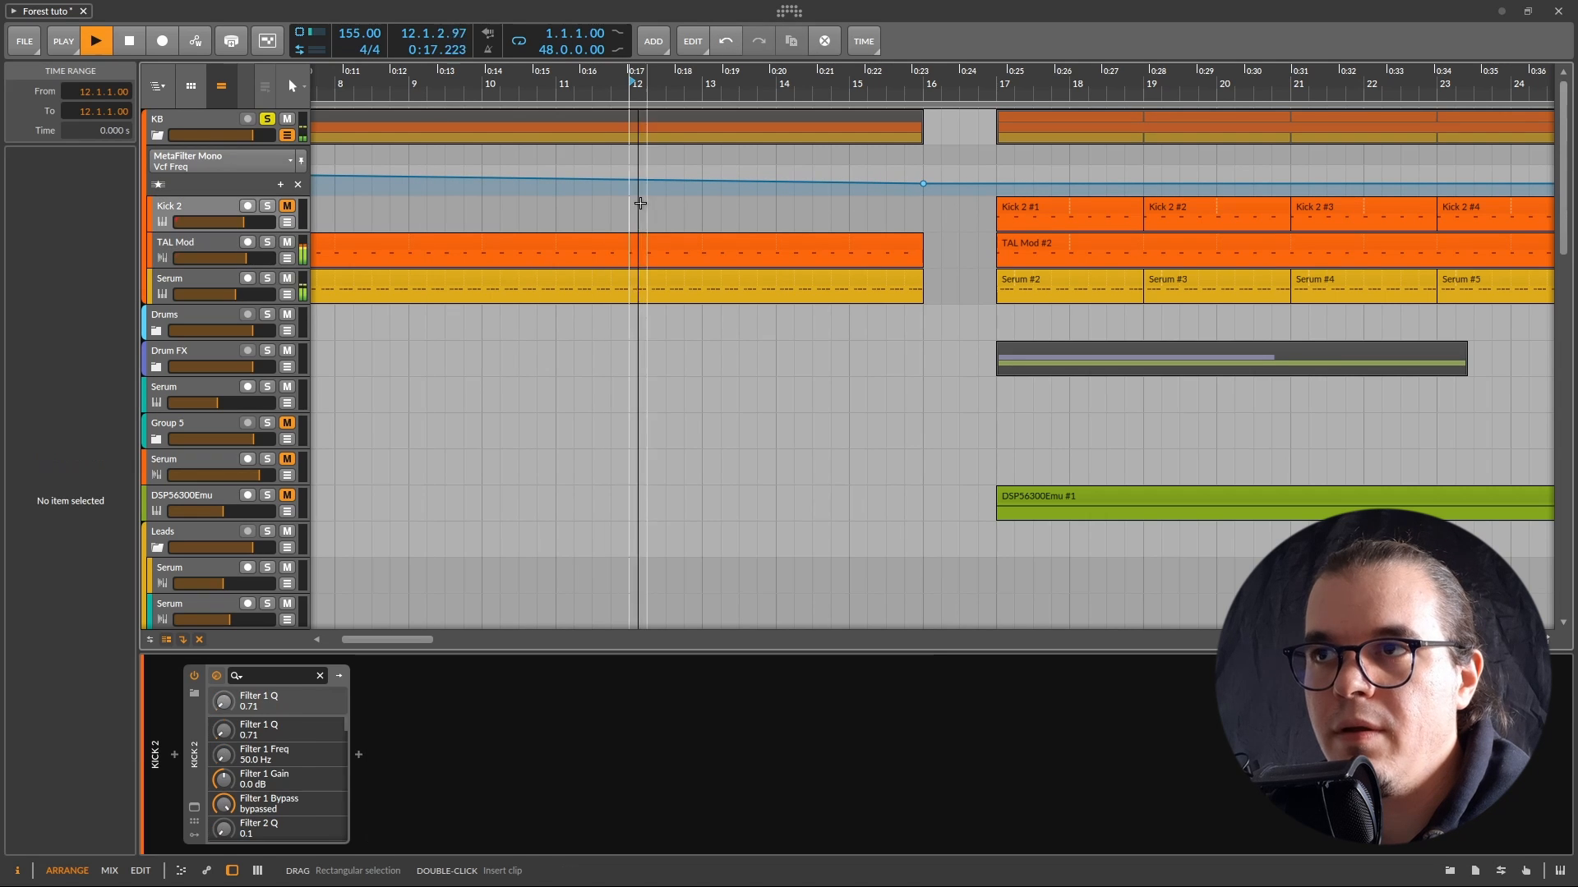
pyautogui.moveTo(918, 192)
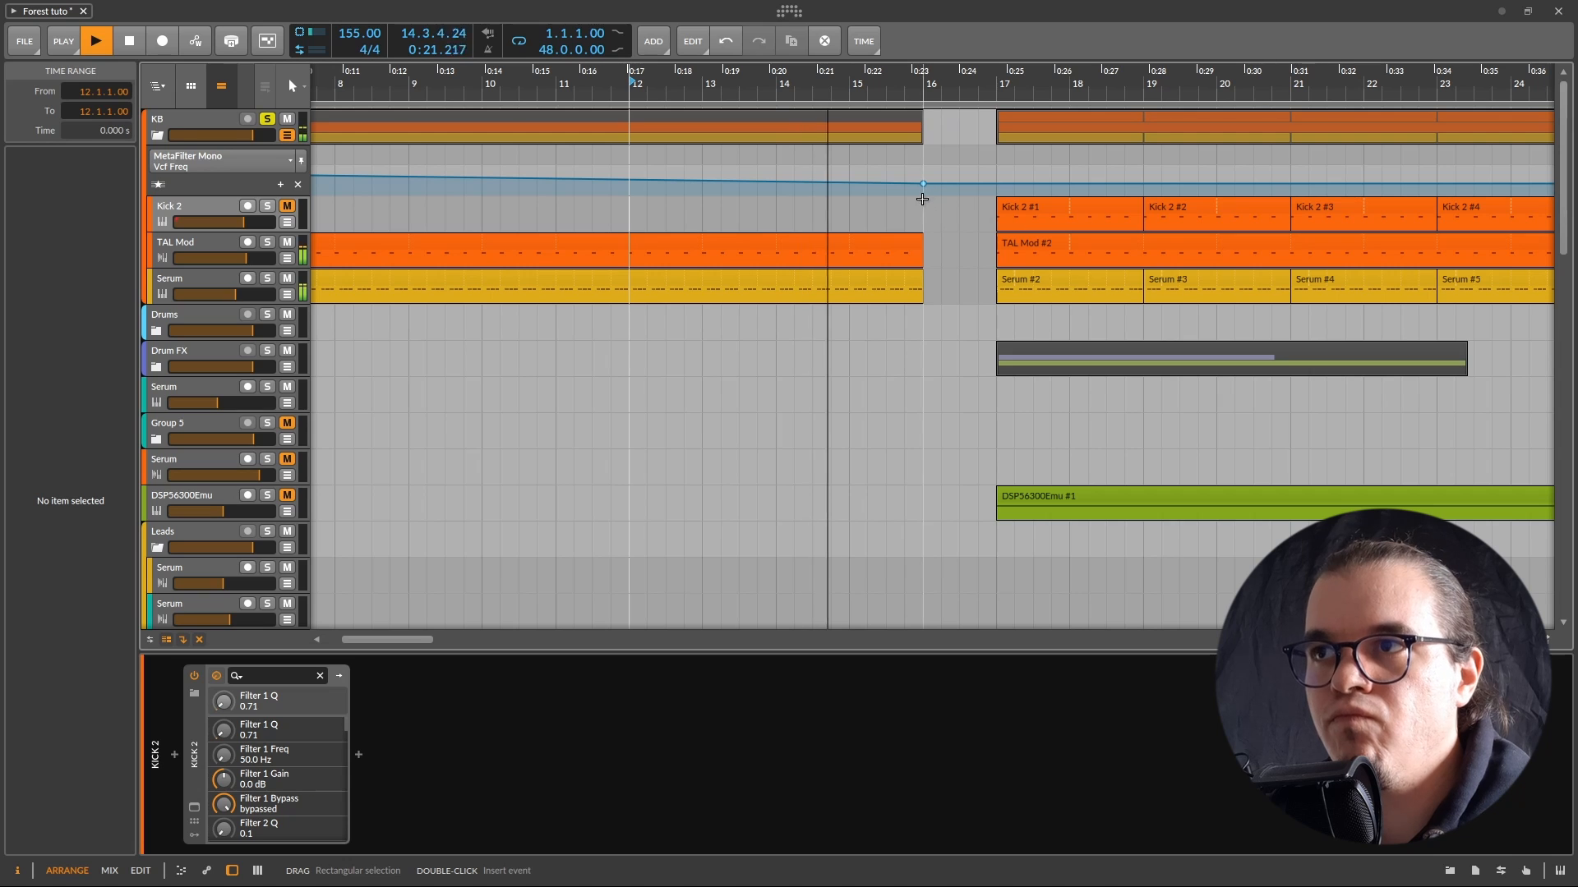
pyautogui.moveTo(923, 183); pyautogui.dragTo(924, 185)
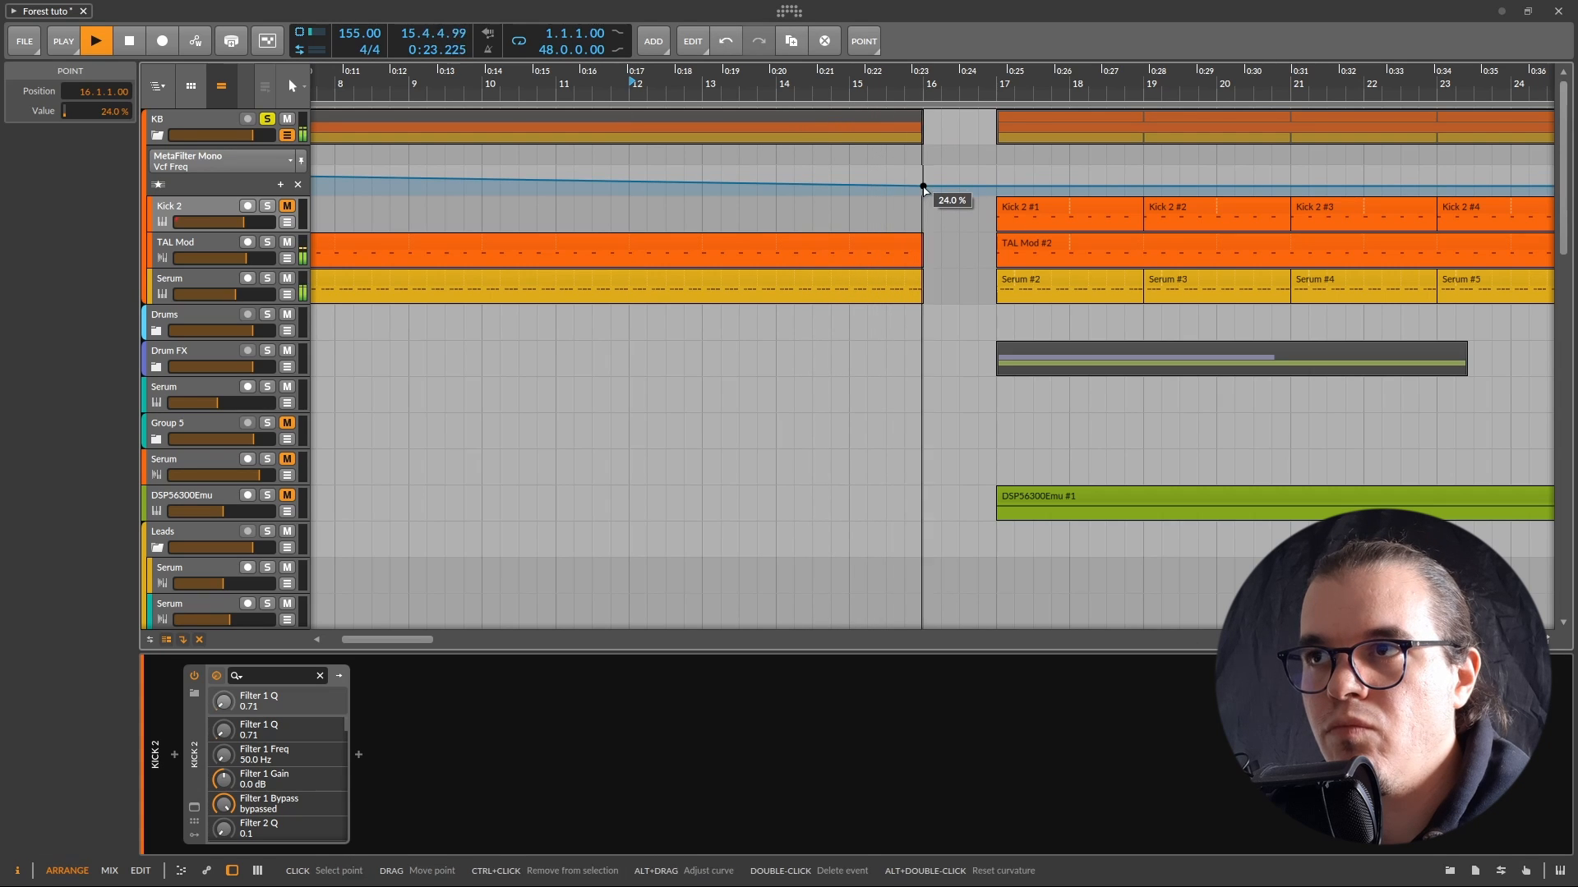
pyautogui.press('space')
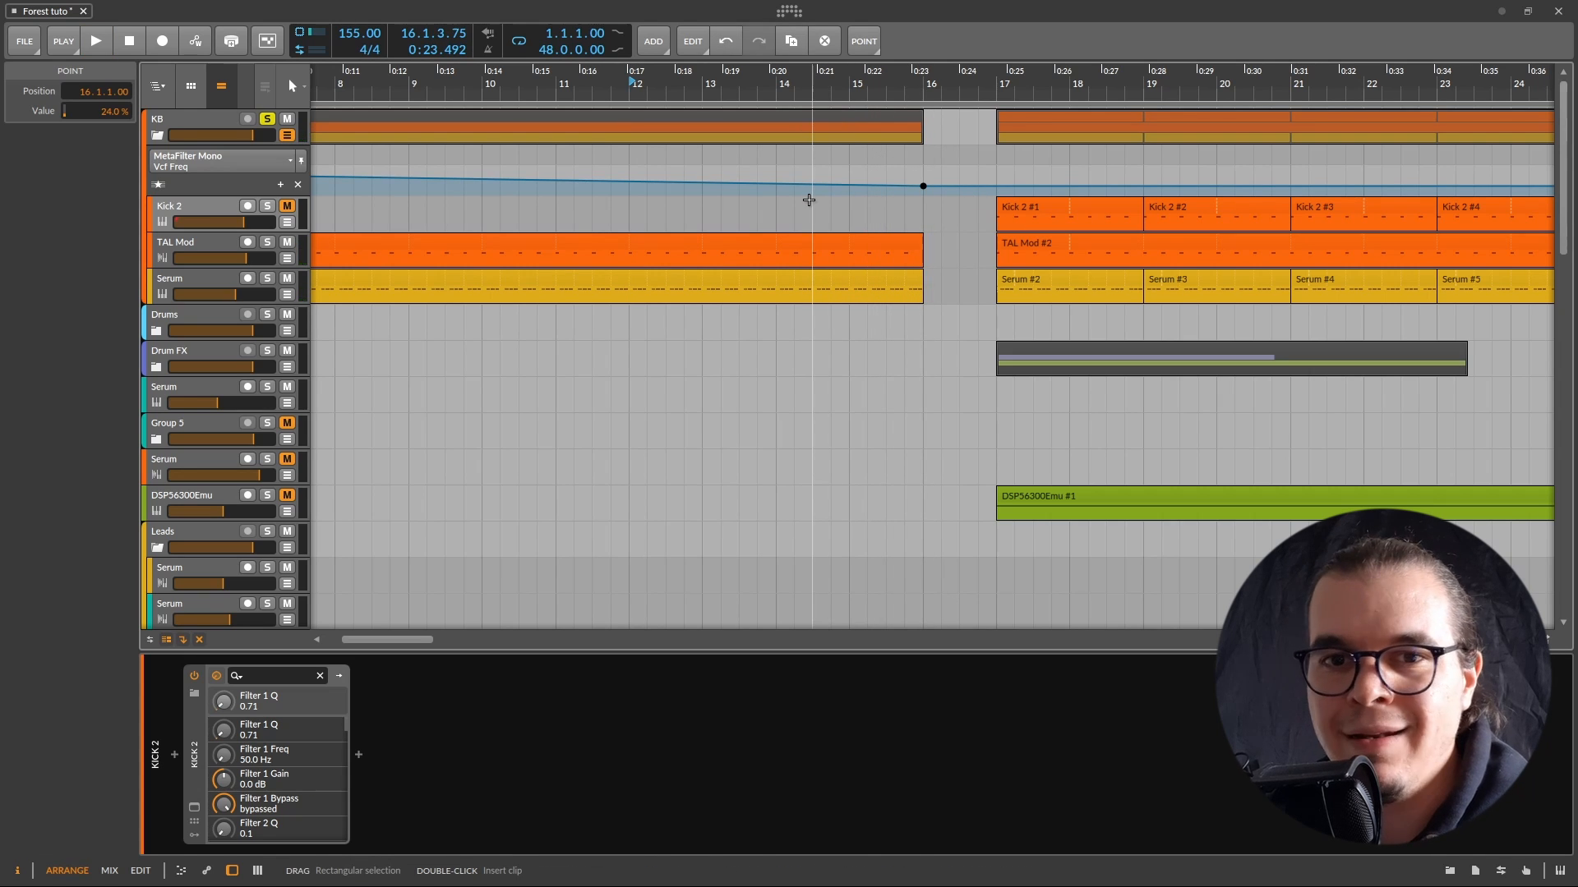
# Step: Fade in the ZOOM0101 clip over about four bars, and enlarge the Virus like track to give its clip a short fade-in
pyautogui.scroll(-5, 808, 200)
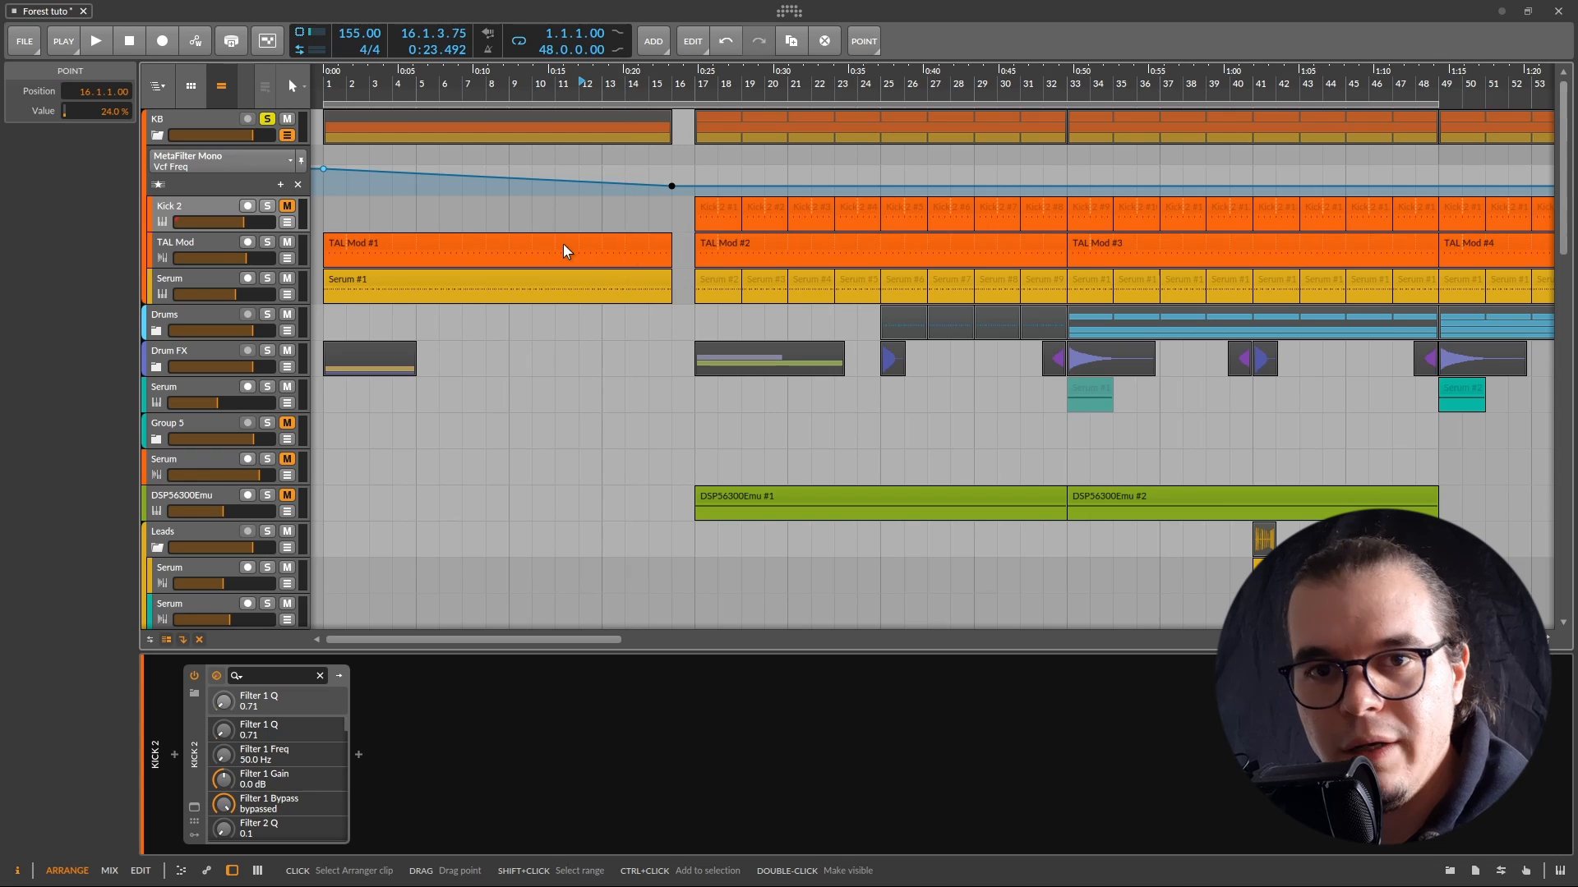
pyautogui.scroll(-10, 546, 296)
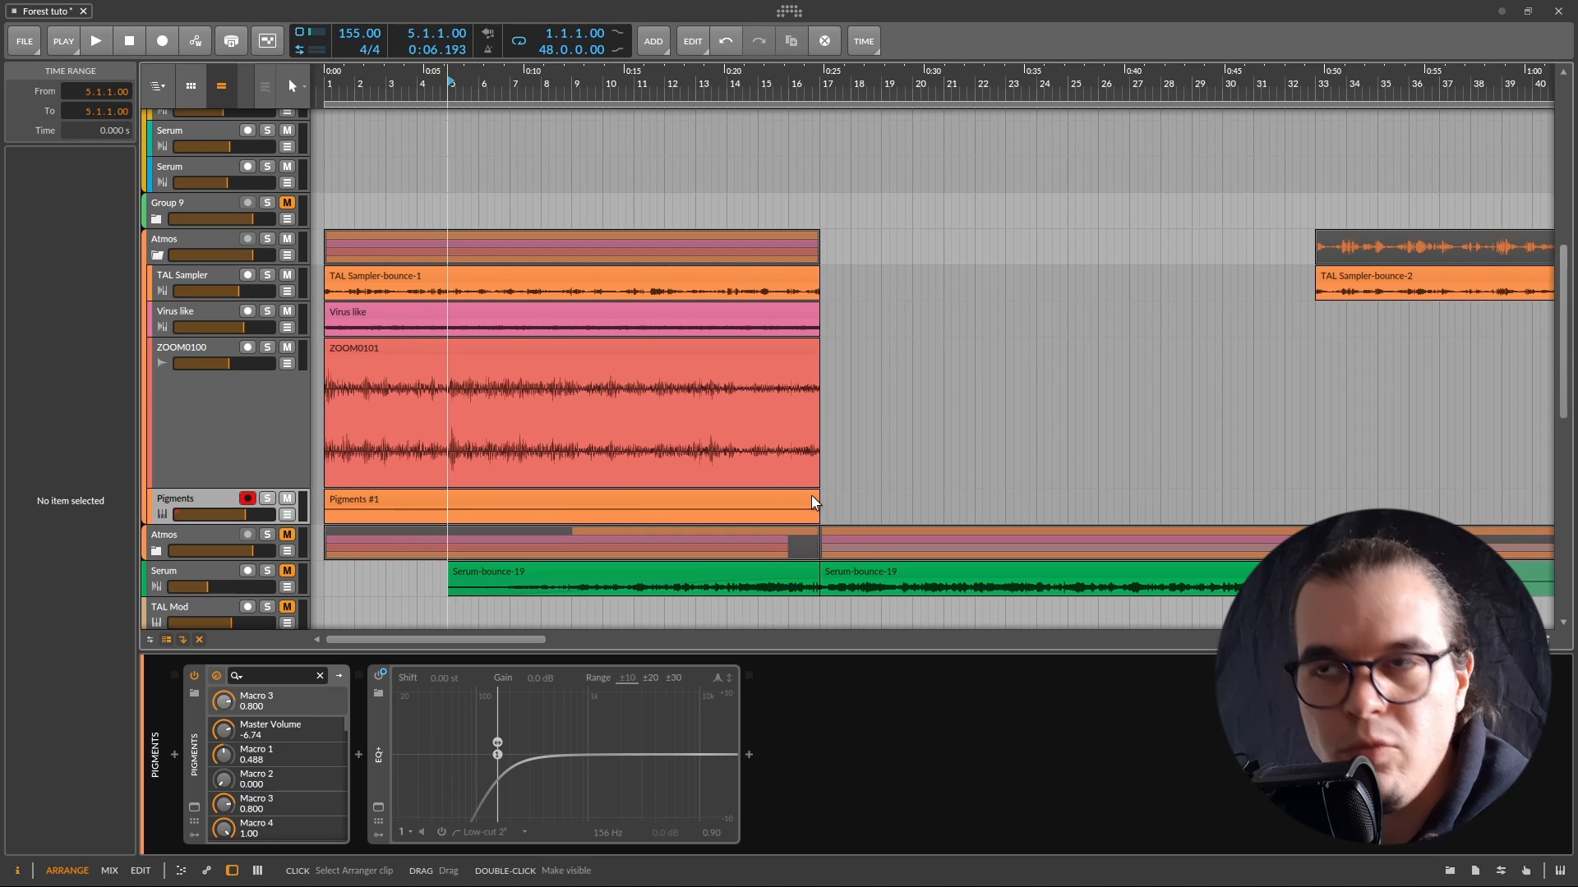
pyautogui.click(543, 347)
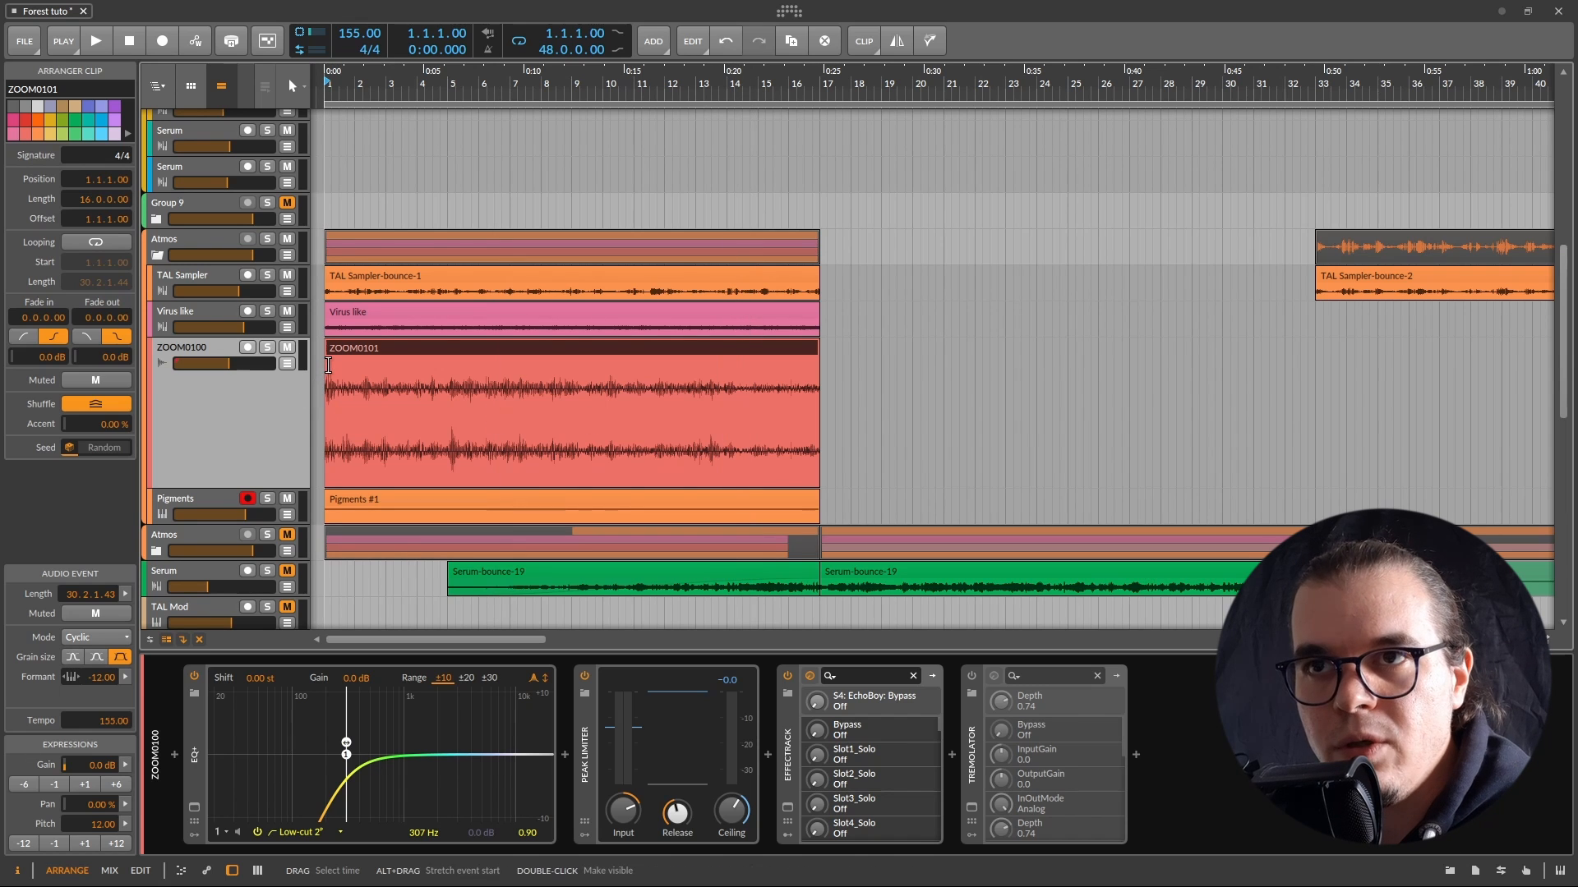
pyautogui.moveTo(329, 360); pyautogui.dragTo(386, 358)
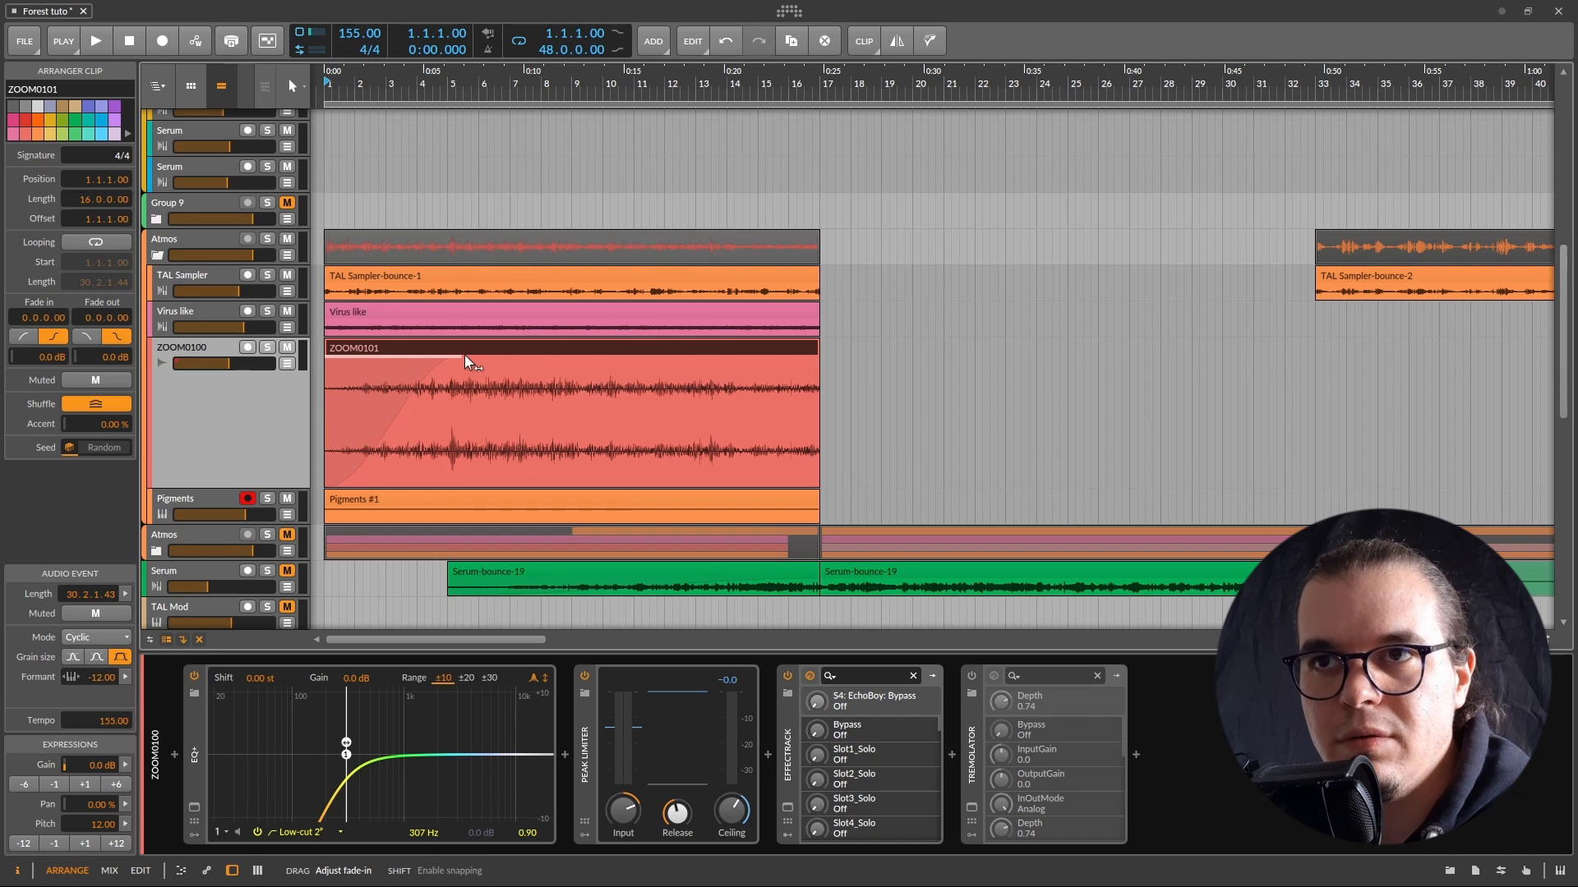
pyautogui.moveTo(466, 355); pyautogui.dragTo(465, 355)
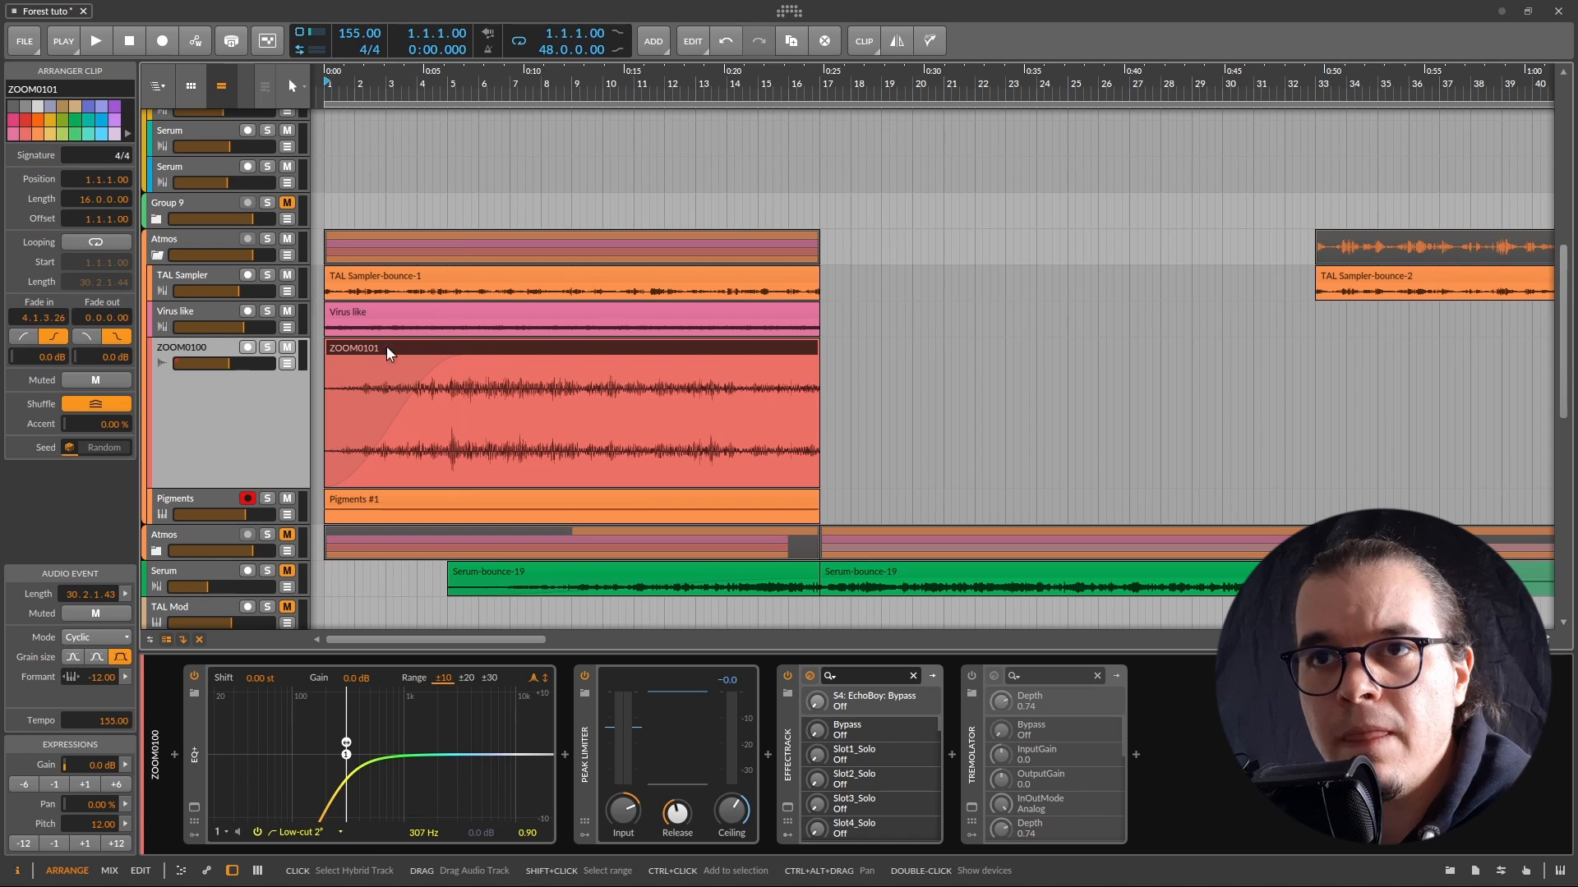
pyautogui.moveTo(221, 336); pyautogui.dragTo(221, 401)
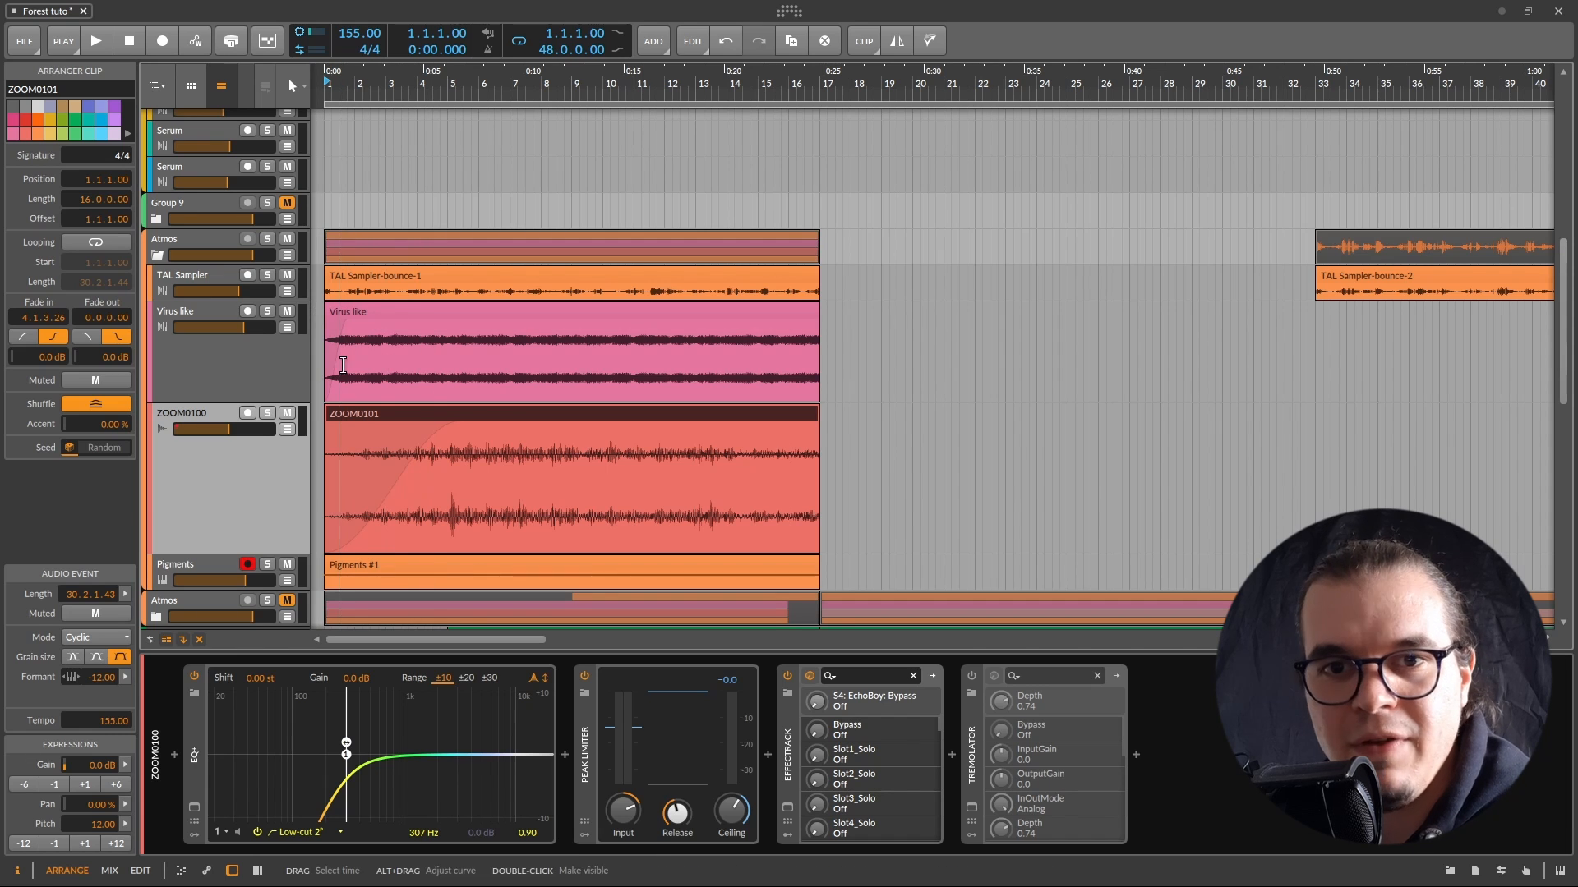
# Step: Trim the start of the TAL Sampler-bounce-1 clip so that it begins at bar 9 and ends at bar 17
pyautogui.click(411, 280)
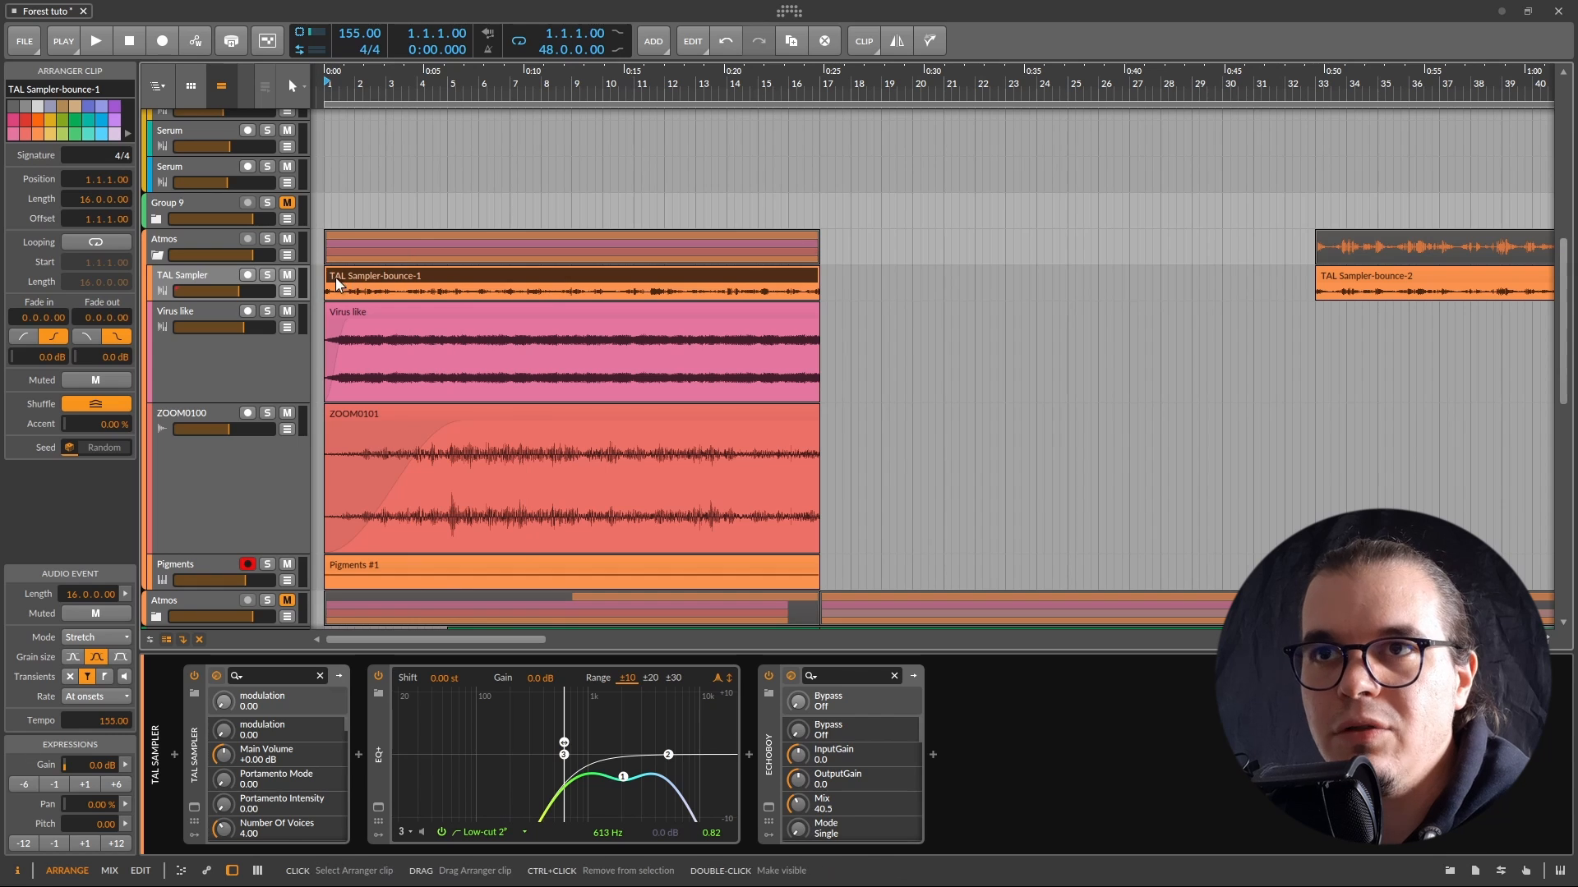
pyautogui.moveTo(327, 284); pyautogui.dragTo(682, 282)
pyautogui.moveTo(801, 282); pyautogui.dragTo(837, 274)
# Step: Play the intro from bar 1 and lower the Pigments track's volume slightly
pyautogui.scroll(-2, 836, 275)
pyautogui.click(393, 504)
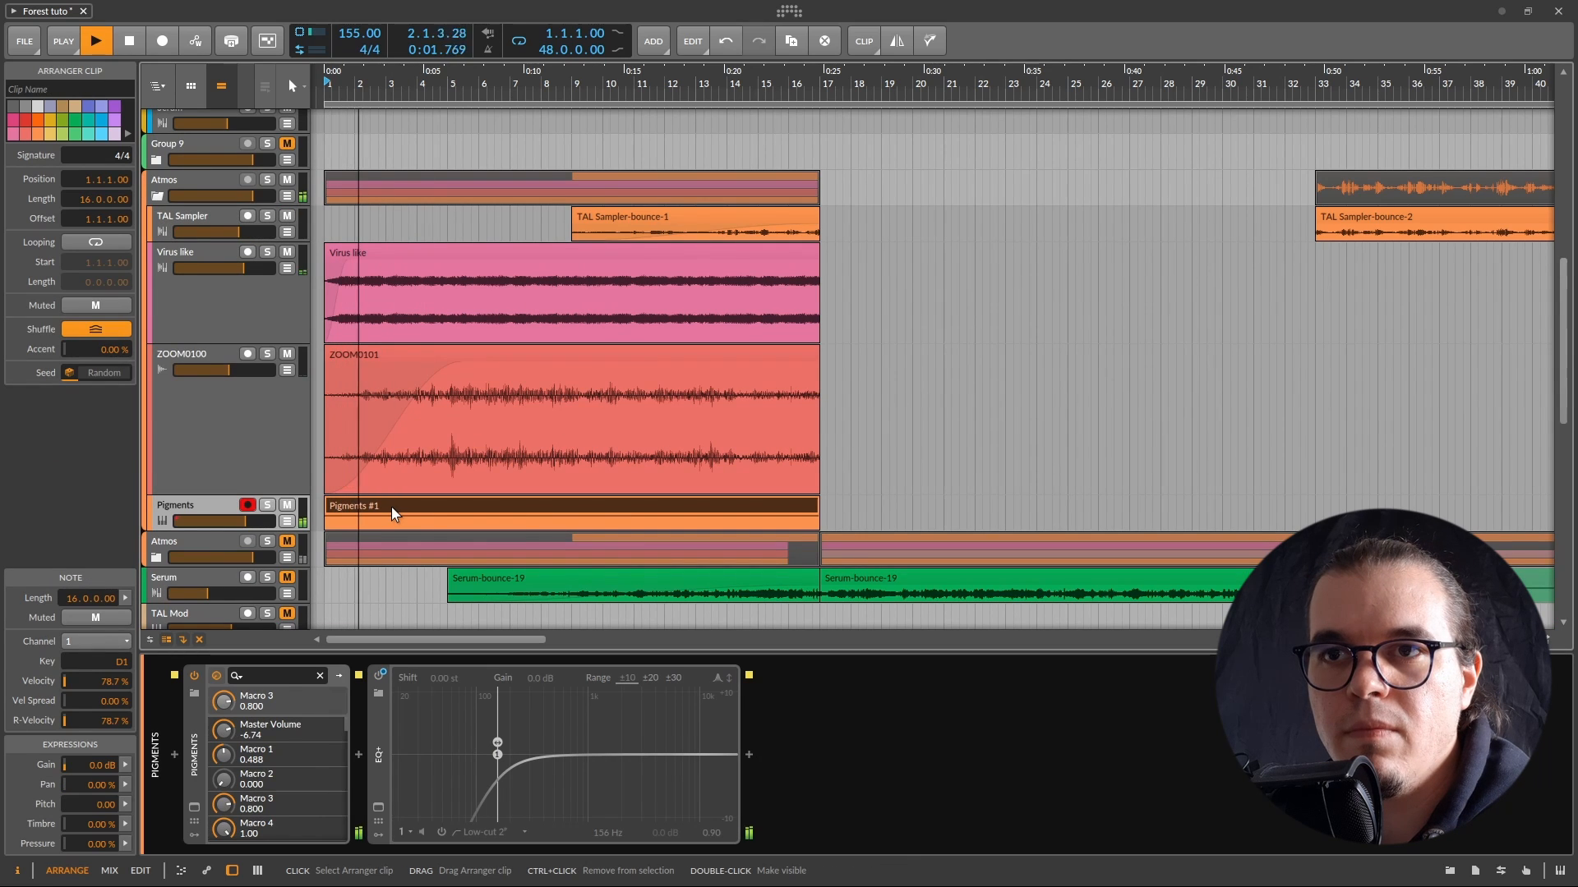
pyautogui.moveTo(245, 521); pyautogui.dragTo(236, 521)
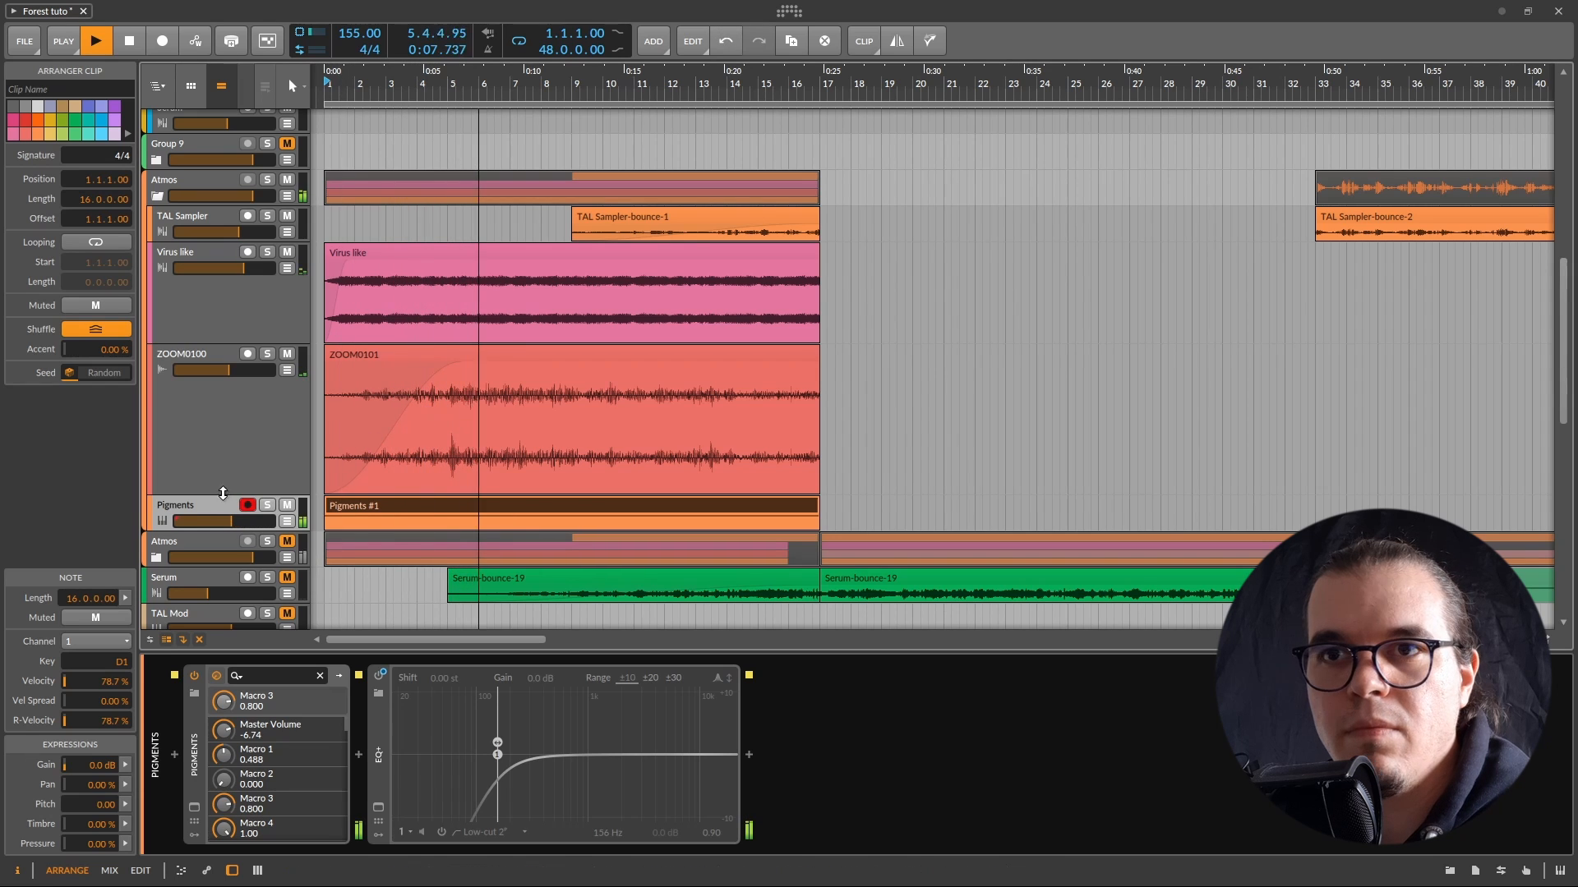
pyautogui.moveTo(230, 525); pyautogui.dragTo(229, 524)
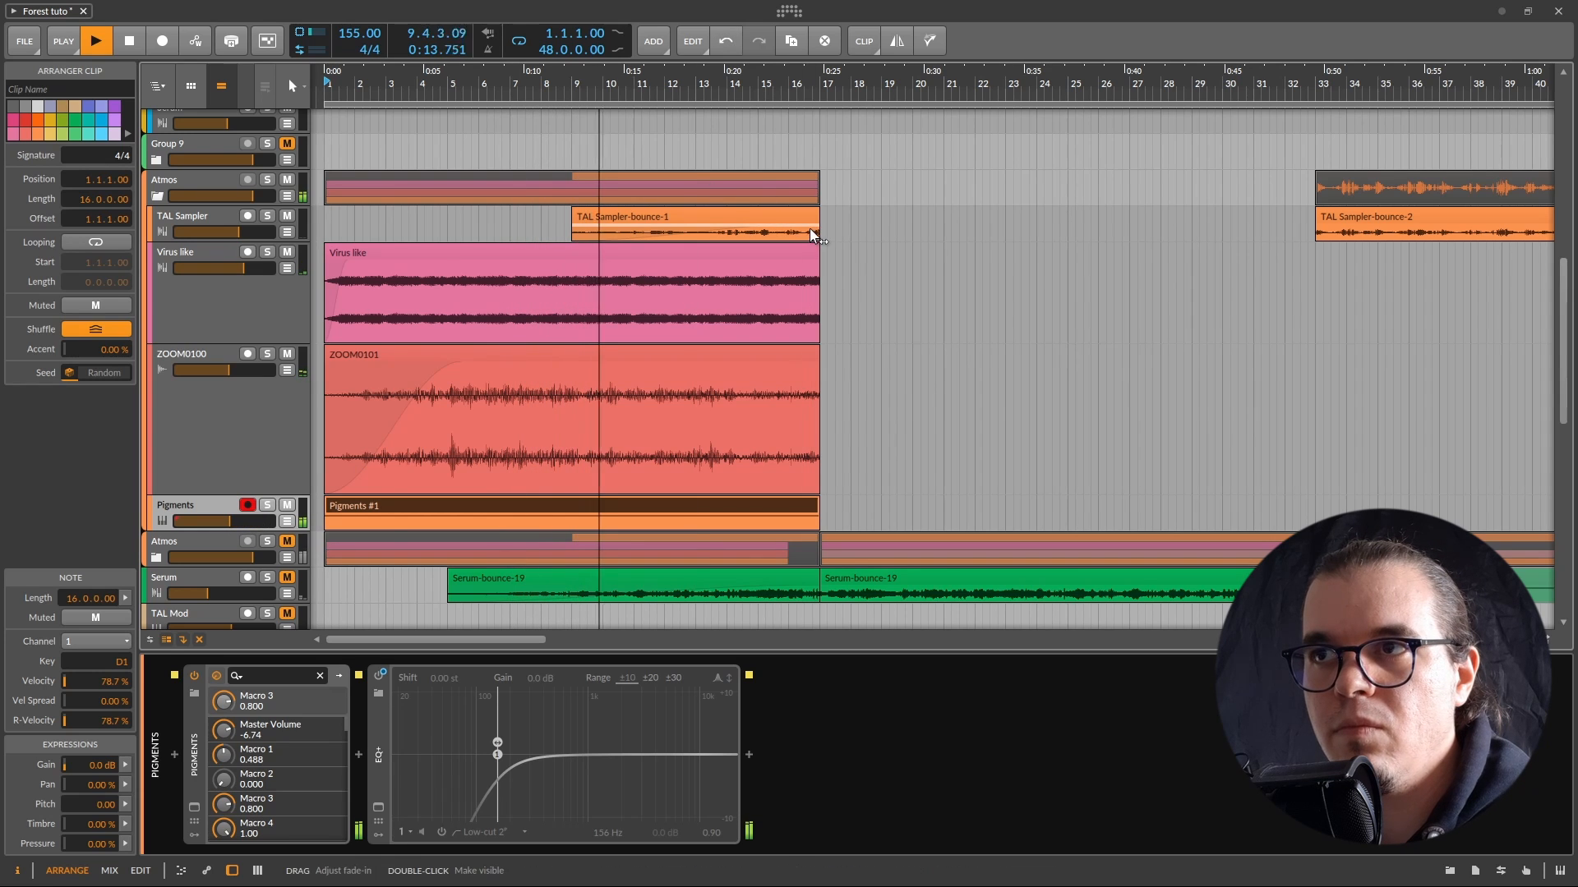
# Step: Enlarge the TAL Sampler track and add a long fade-in to TAL Sampler-bounce-1 that reaches almost to the clip's end
pyautogui.moveTo(812, 236); pyautogui.dragTo(798, 233)
pyautogui.moveTo(274, 244); pyautogui.dragTo(273, 297)
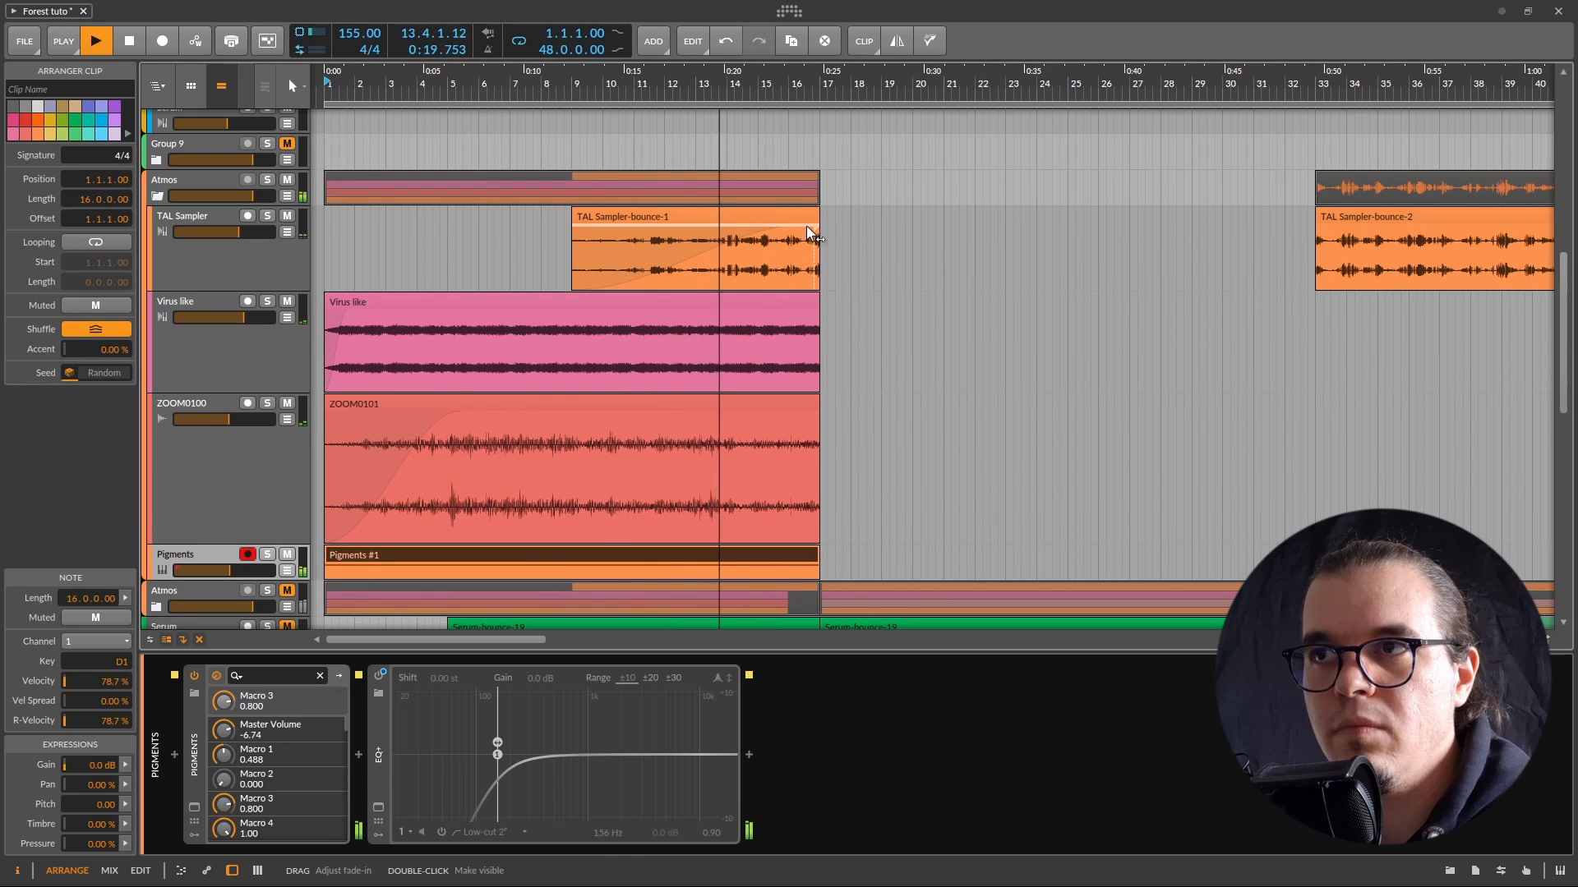
pyautogui.moveTo(810, 236); pyautogui.dragTo(779, 236)
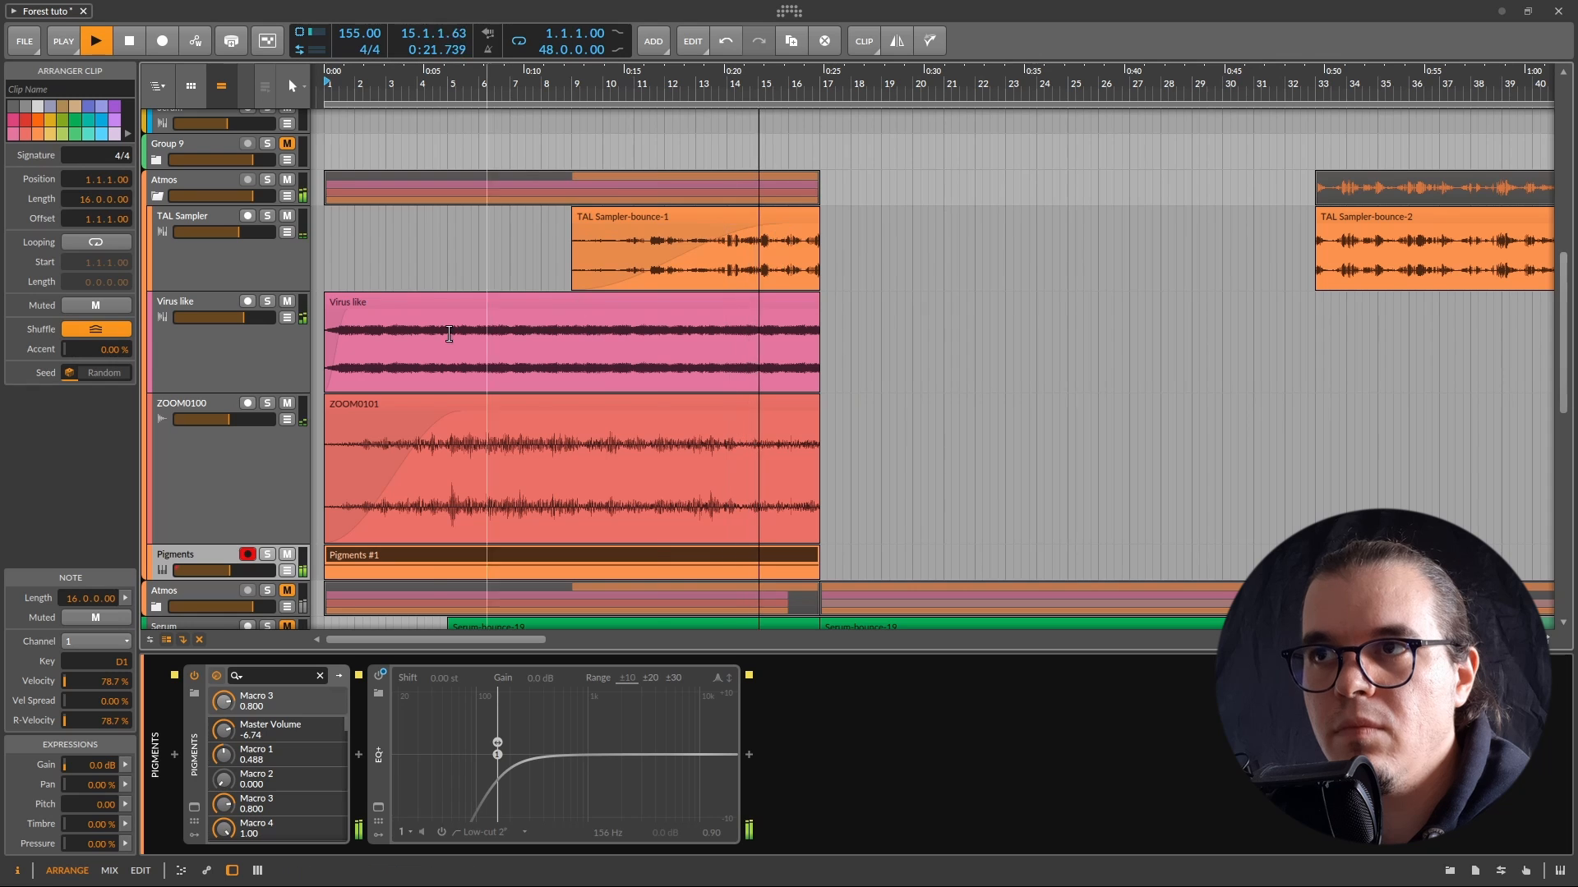
# Step: Shrink the TAL Sampler track back to its minimum height and stop playback
pyautogui.moveTo(209, 284); pyautogui.dragTo(209, 231)
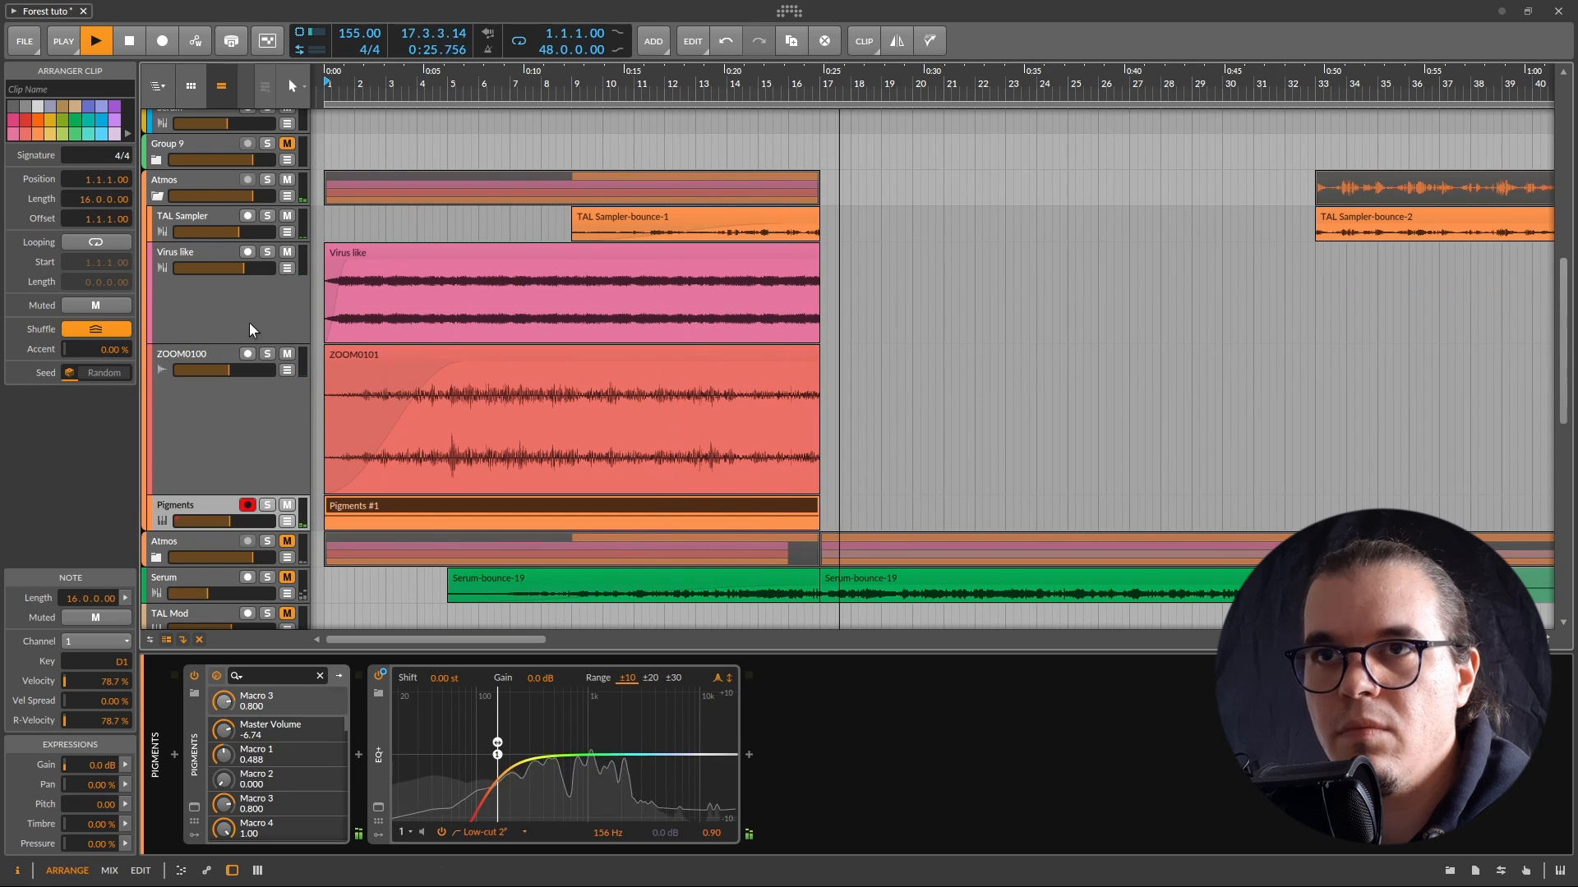
pyautogui.press('space')
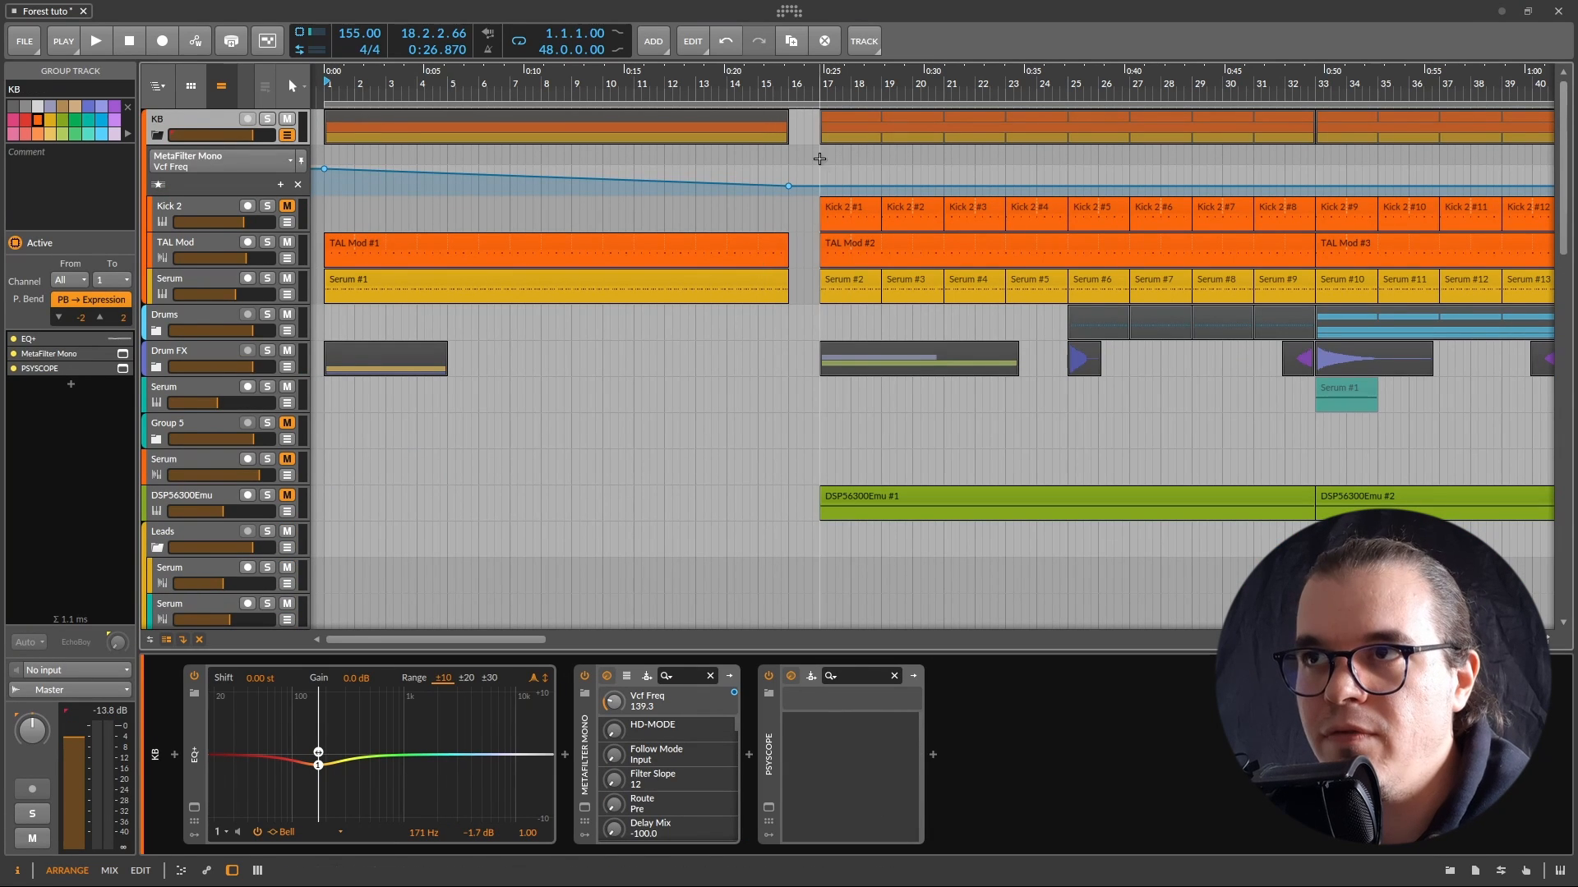
# Step: Automate the KB group's MetaFilter Mono On/Off parameter to stay on through the intro and switch off at 16.4.4.00
pyautogui.scroll(4, 794, 140)
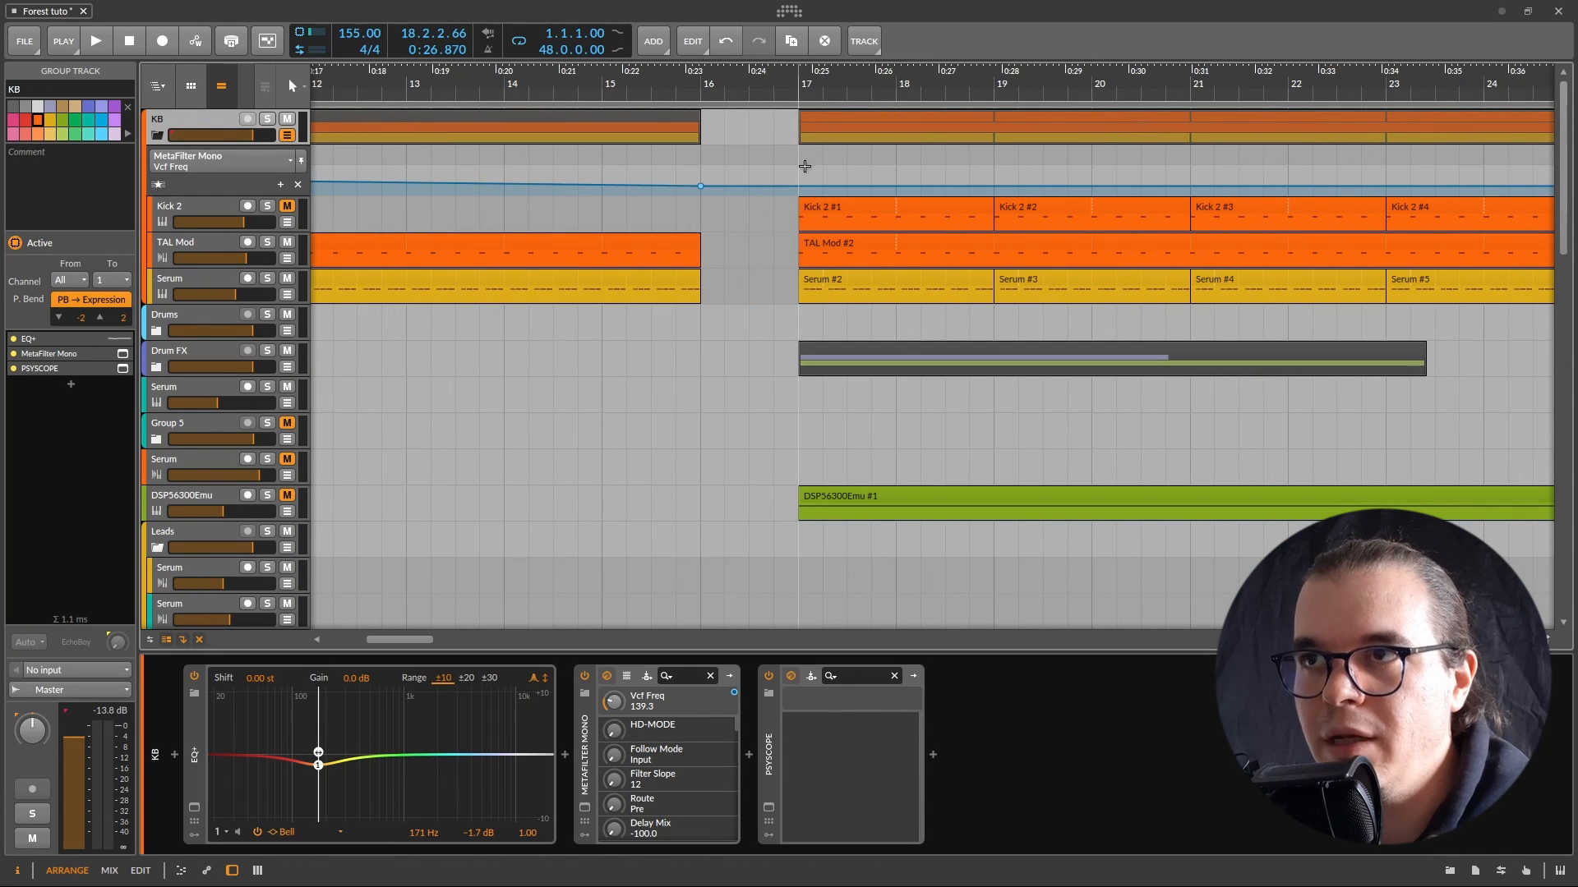
pyautogui.click(583, 677)
pyautogui.click(583, 677)
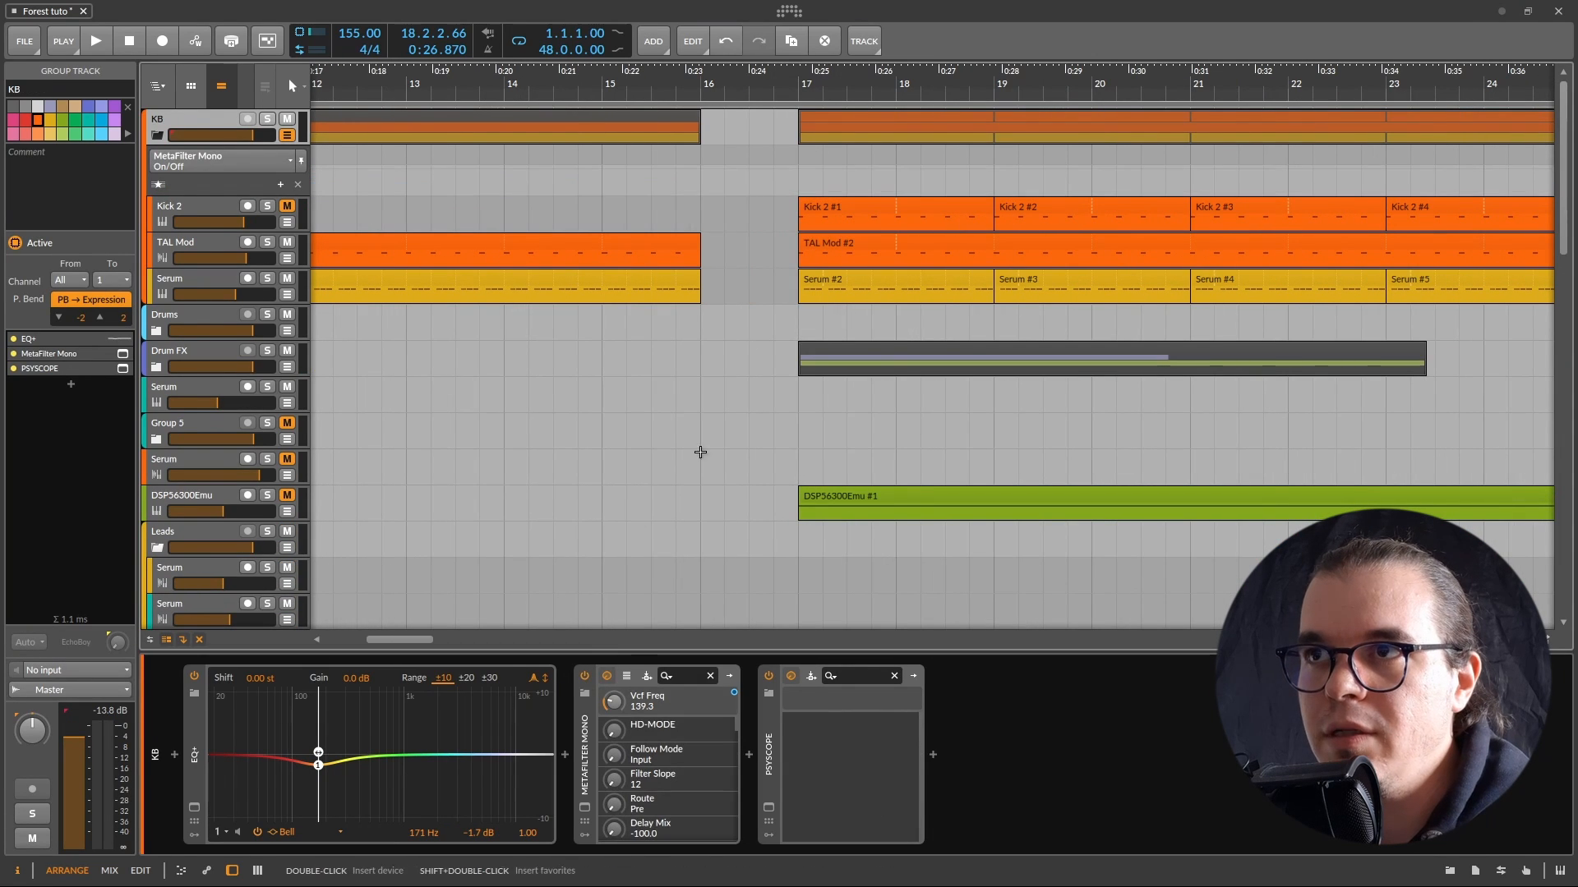
pyautogui.doubleClick(772, 170)
pyautogui.doubleClick(803, 170)
pyautogui.moveTo(803, 170); pyautogui.dragTo(775, 191)
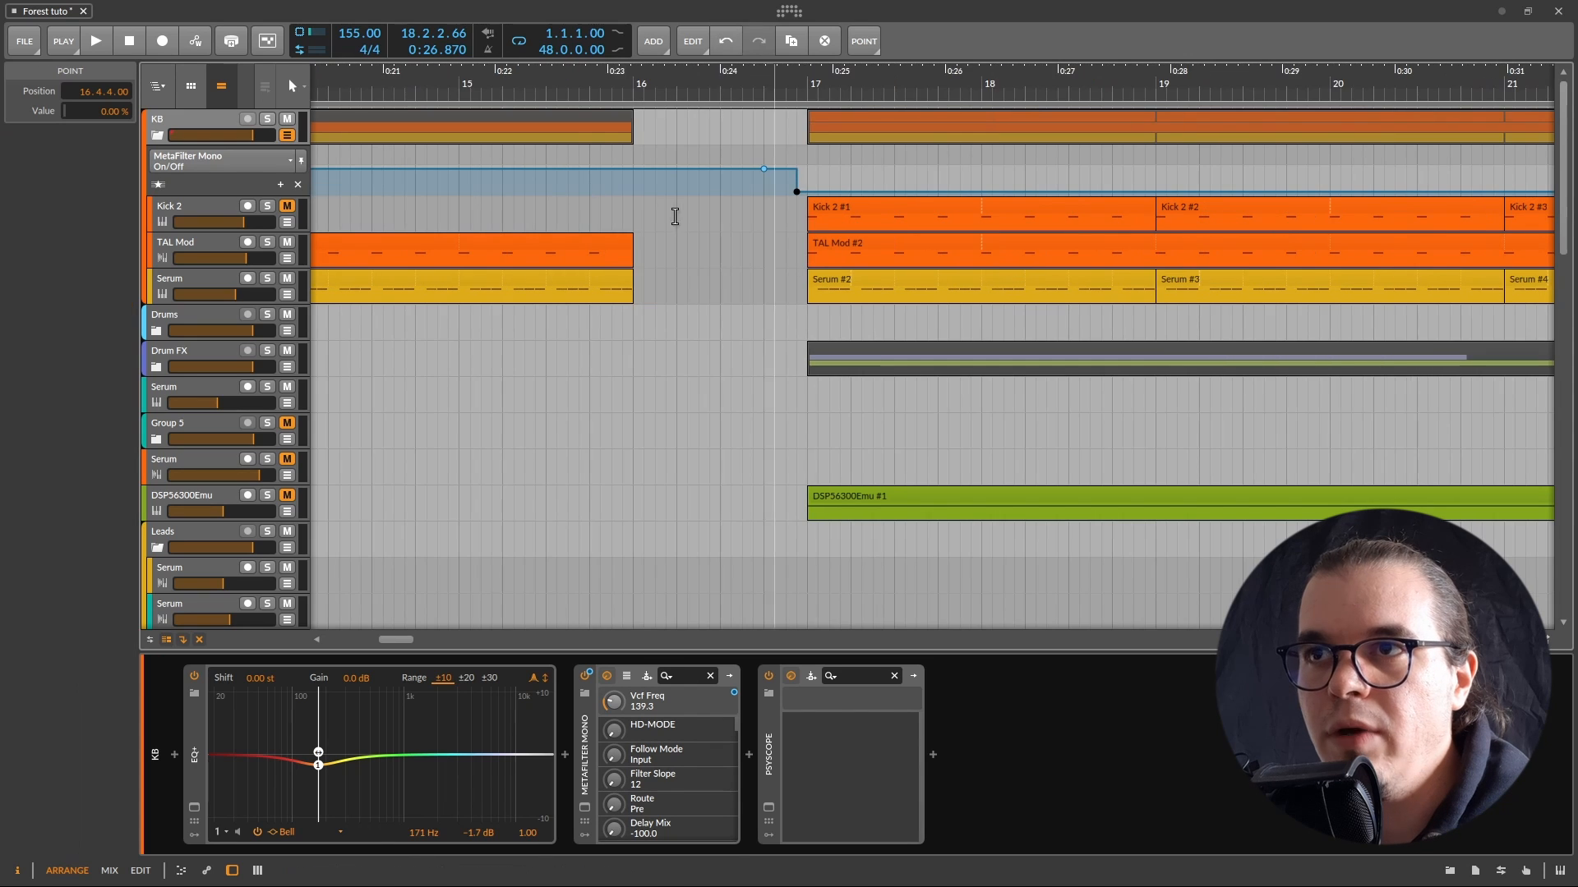
# Step: Play the arrangement from bar 15 to check the filter switching off where the main bassline starts at bar 17
pyautogui.scroll(-5, 675, 216)
pyautogui.click(653, 211)
pyautogui.press('space')
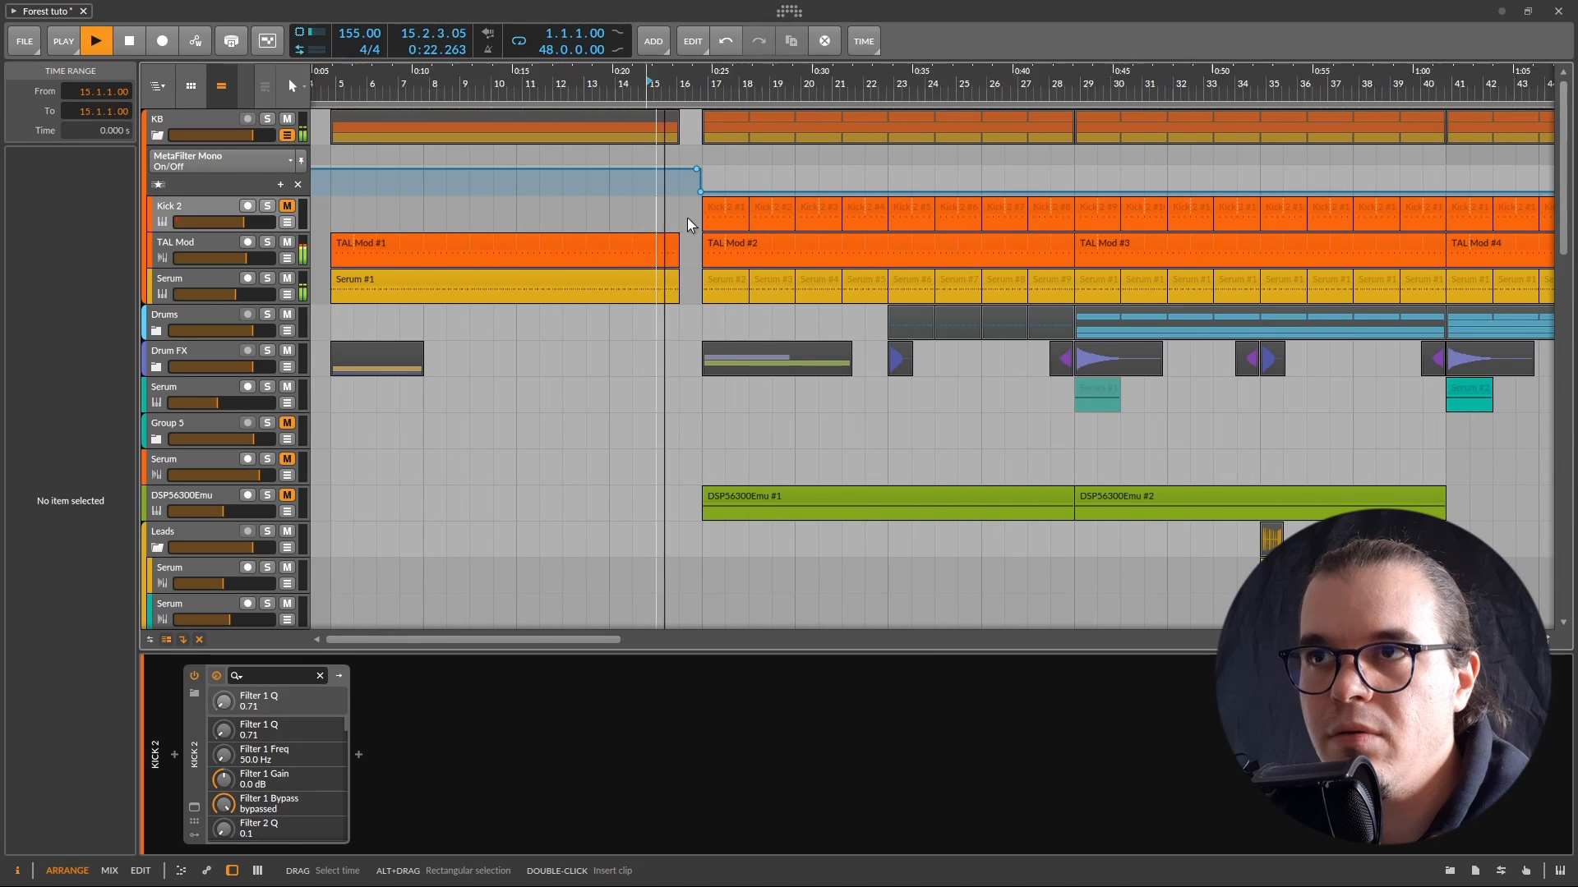
pyautogui.scroll(4, 687, 219)
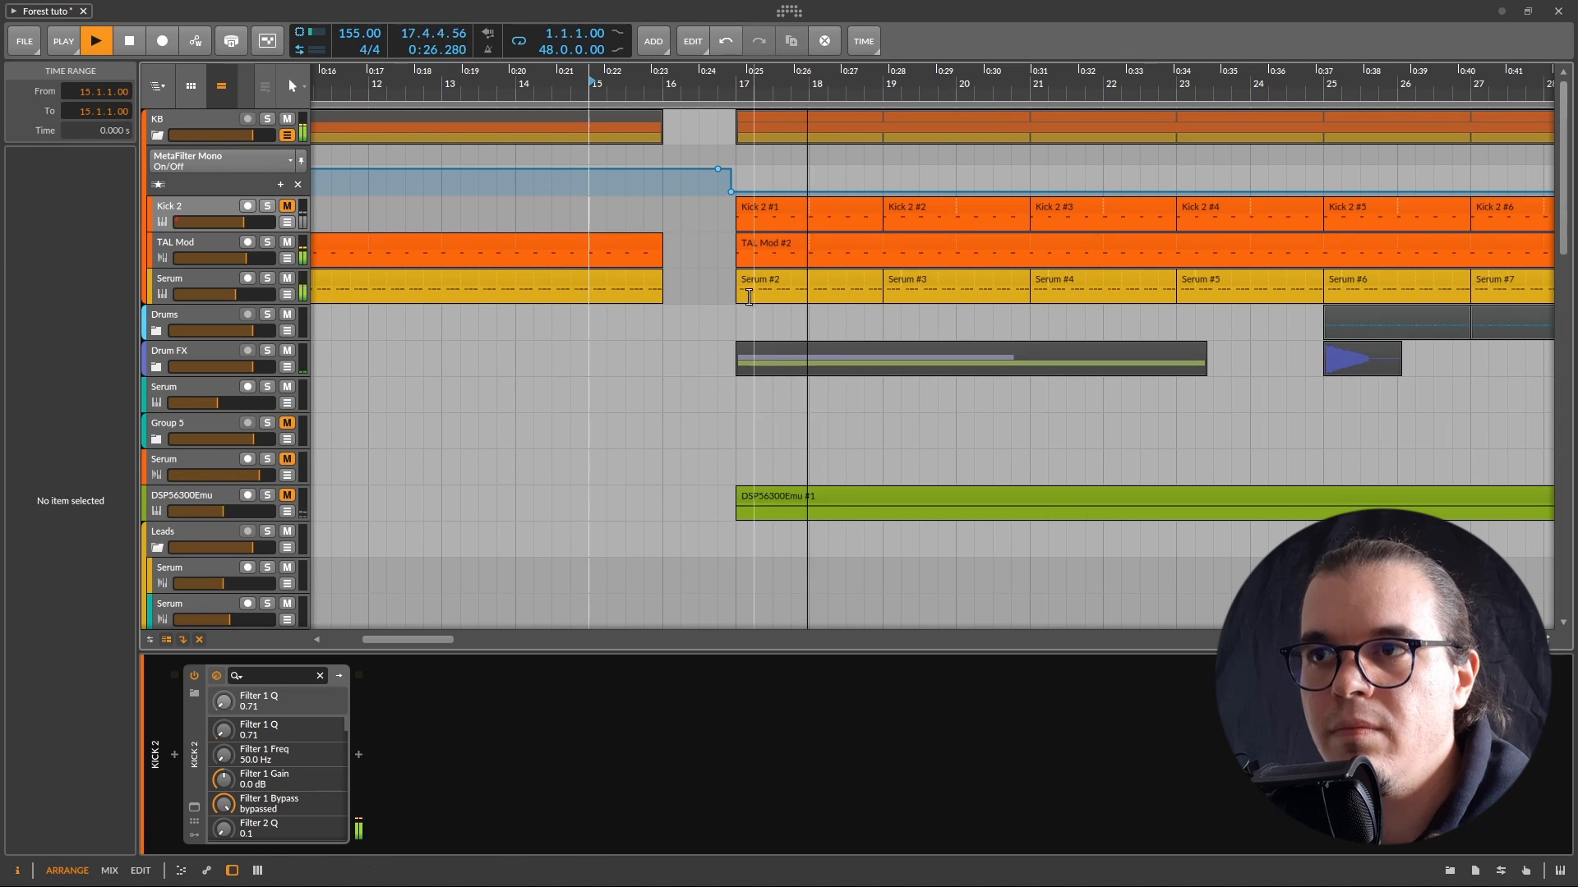
# Step: Duplicate the Virus like clip so that the copy starts at bar 17
pyautogui.scroll(-9, 674, 272)
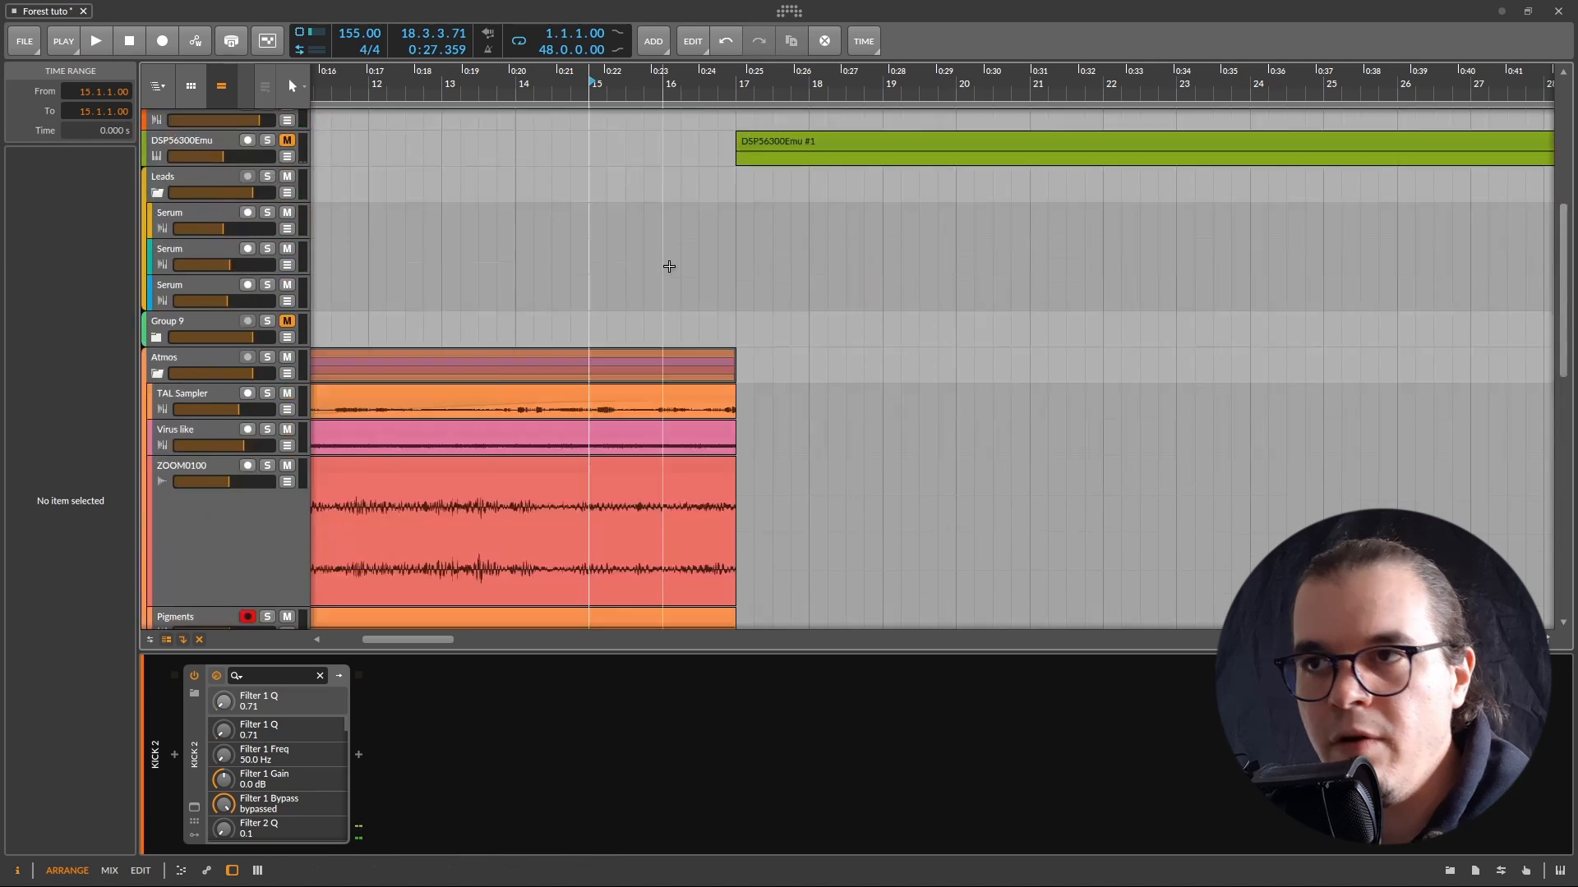
pyautogui.scroll(5, 764, 259)
pyautogui.scroll(-4, 790, 296)
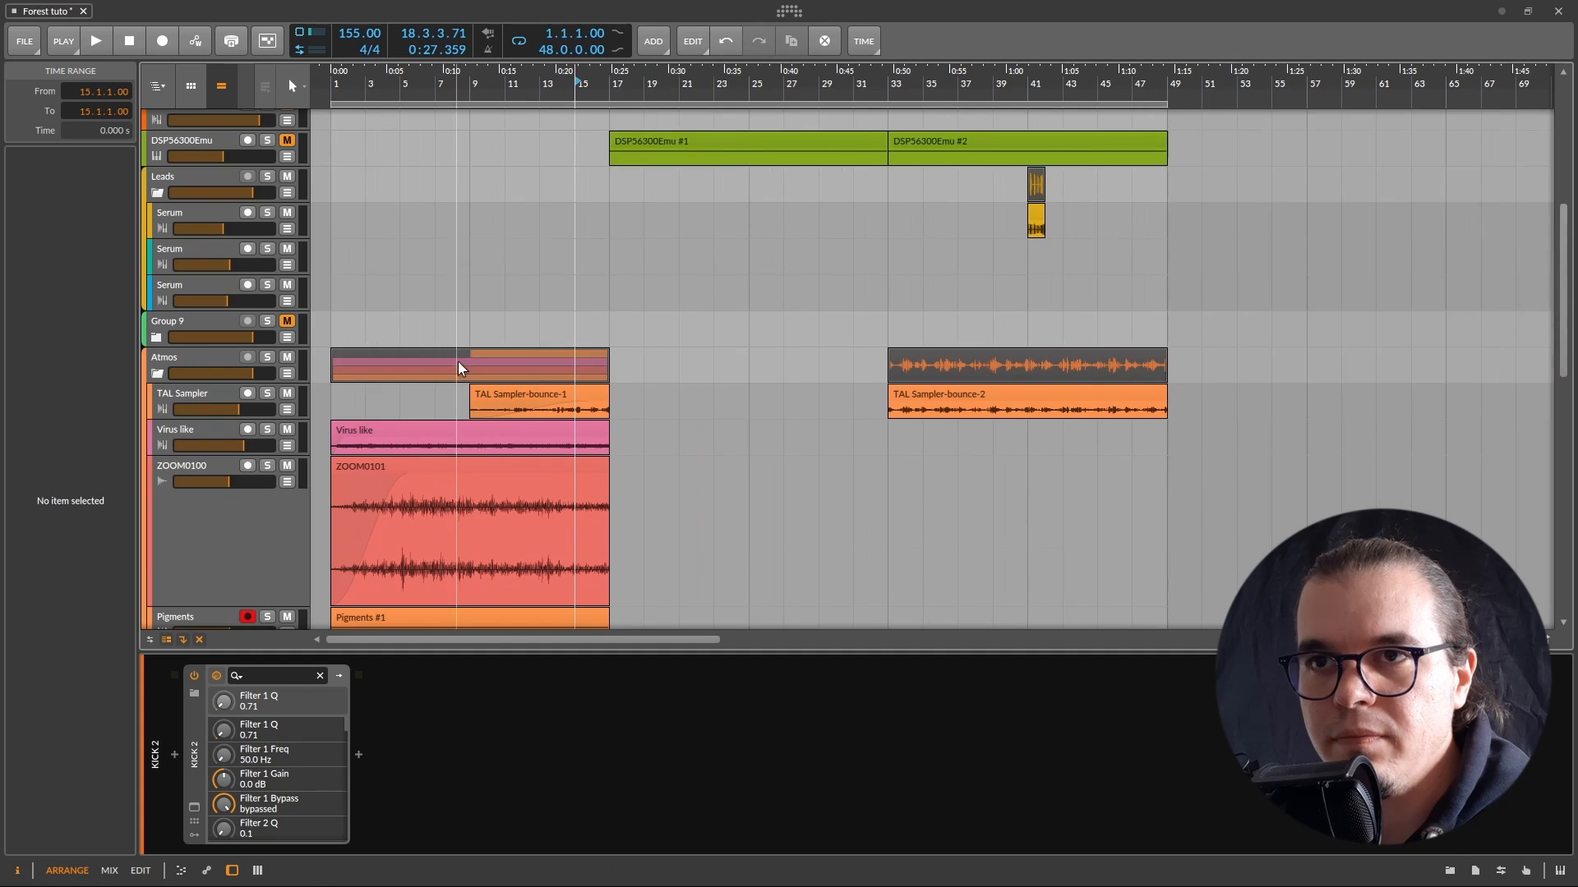
pyautogui.scroll(-2, 456, 362)
pyautogui.scroll(3, 493, 382)
pyautogui.scroll(-3, 495, 383)
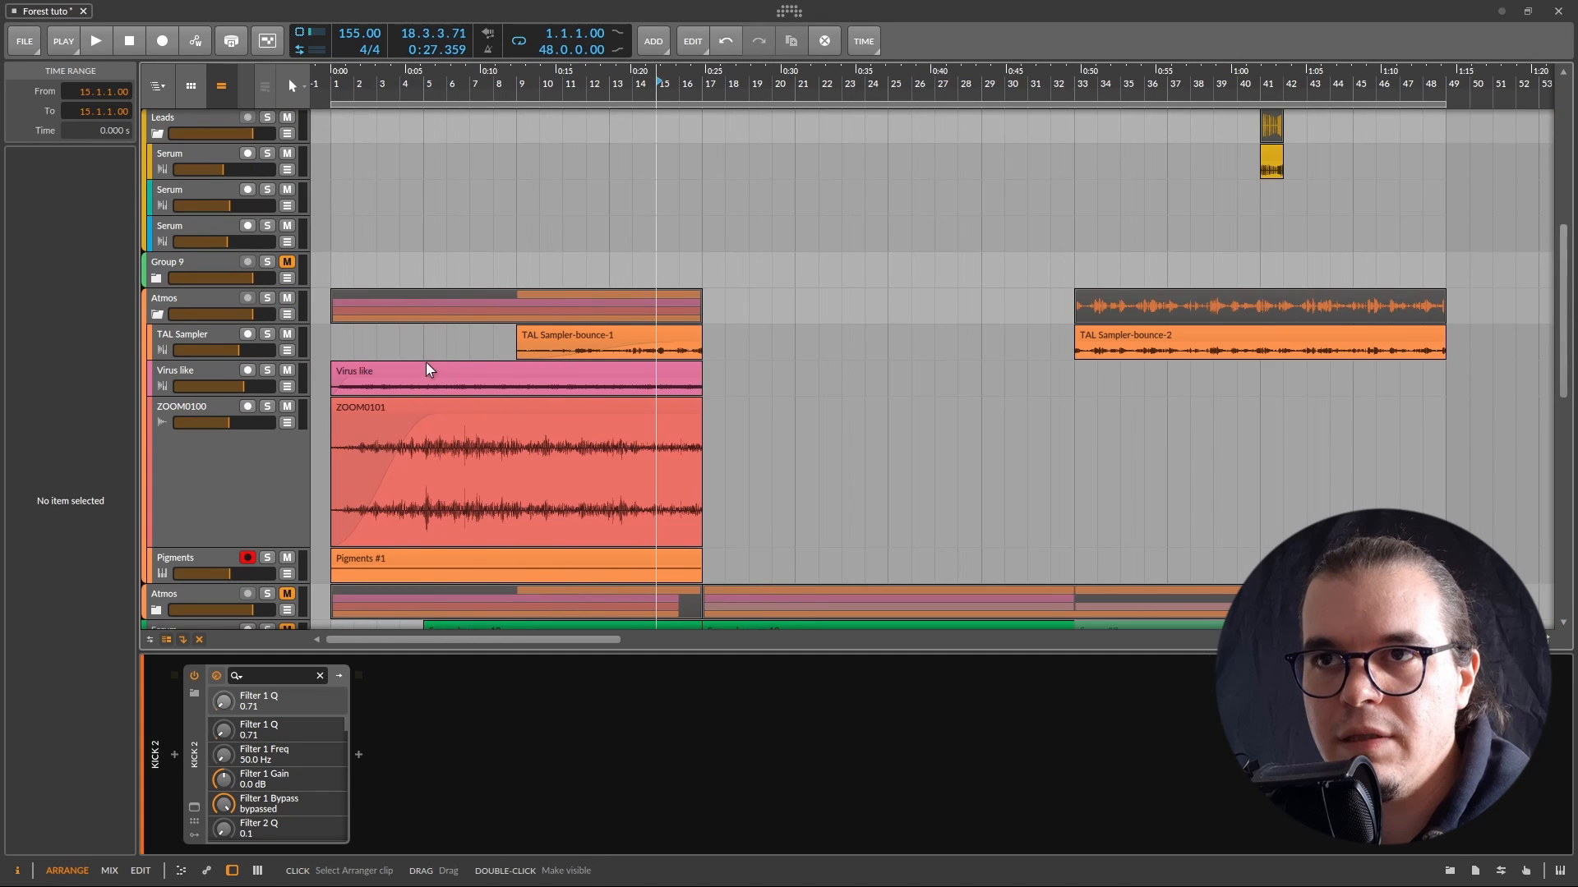
pyautogui.click(448, 374)
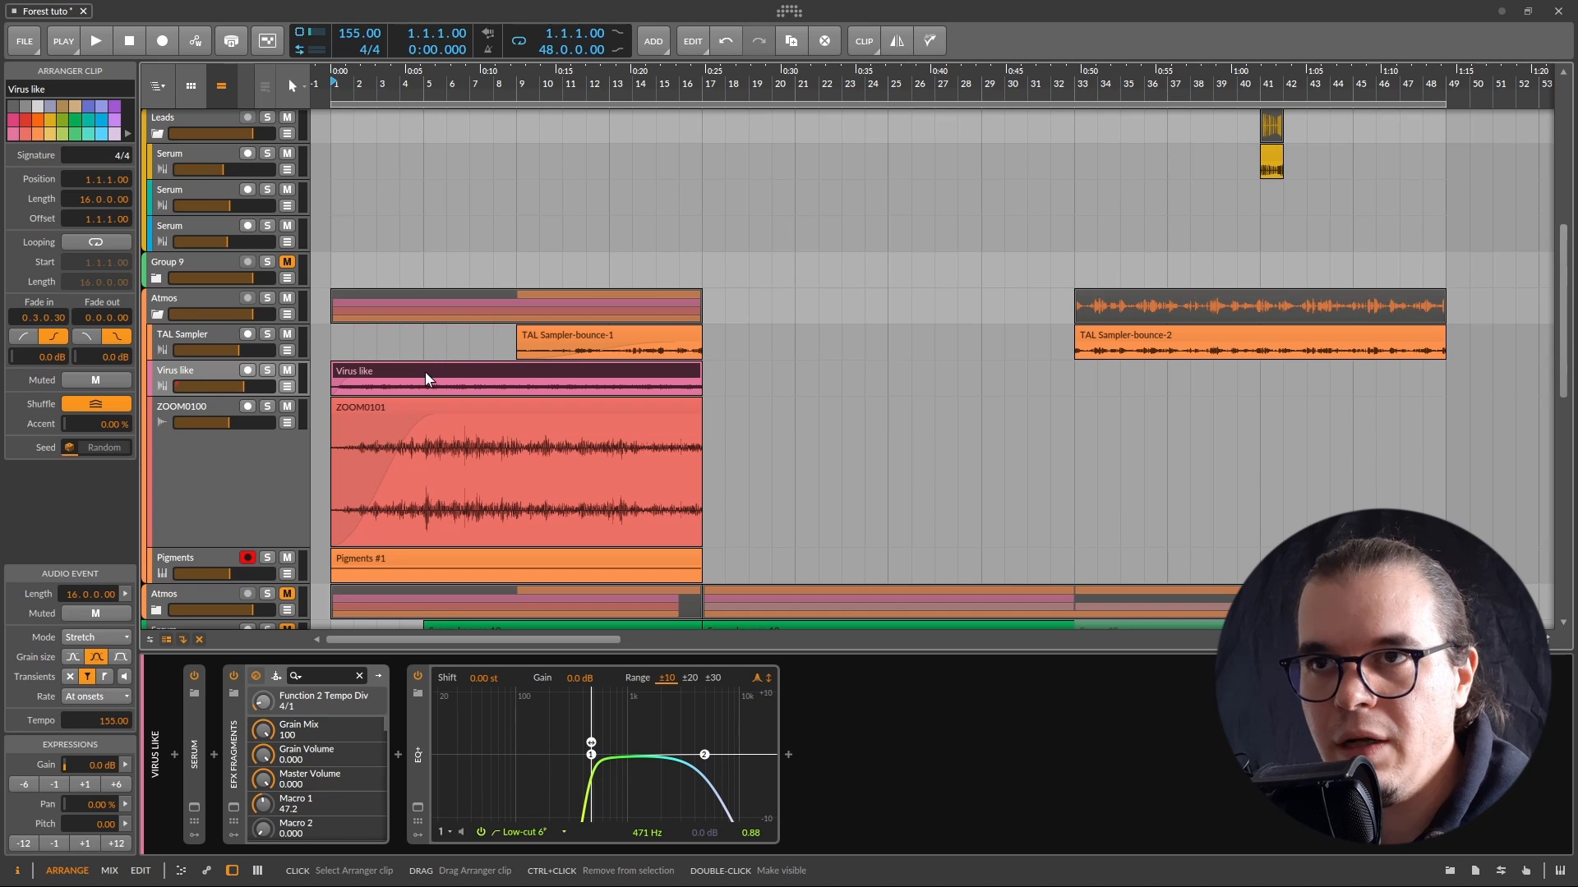
pyautogui.hotkey('ctrl', 'd')
# Step: Move the TAL Sampler-bounce-2 clip back to bar 17, directly after TAL Sampler-bounce-1
pyautogui.scroll(6, 871, 410)
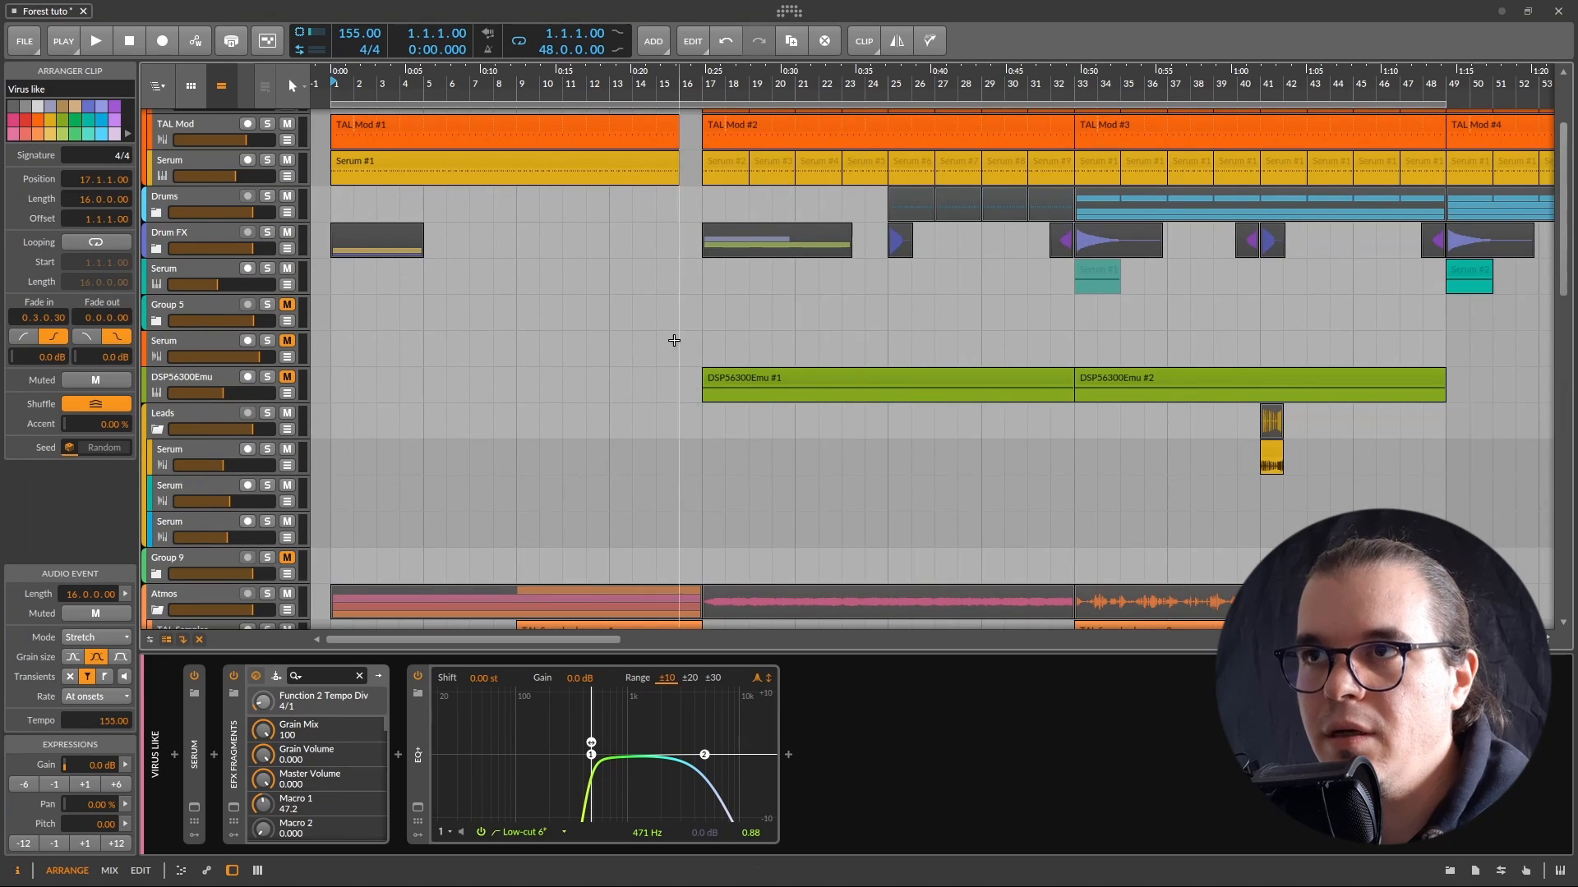
pyautogui.scroll(-5, 746, 426)
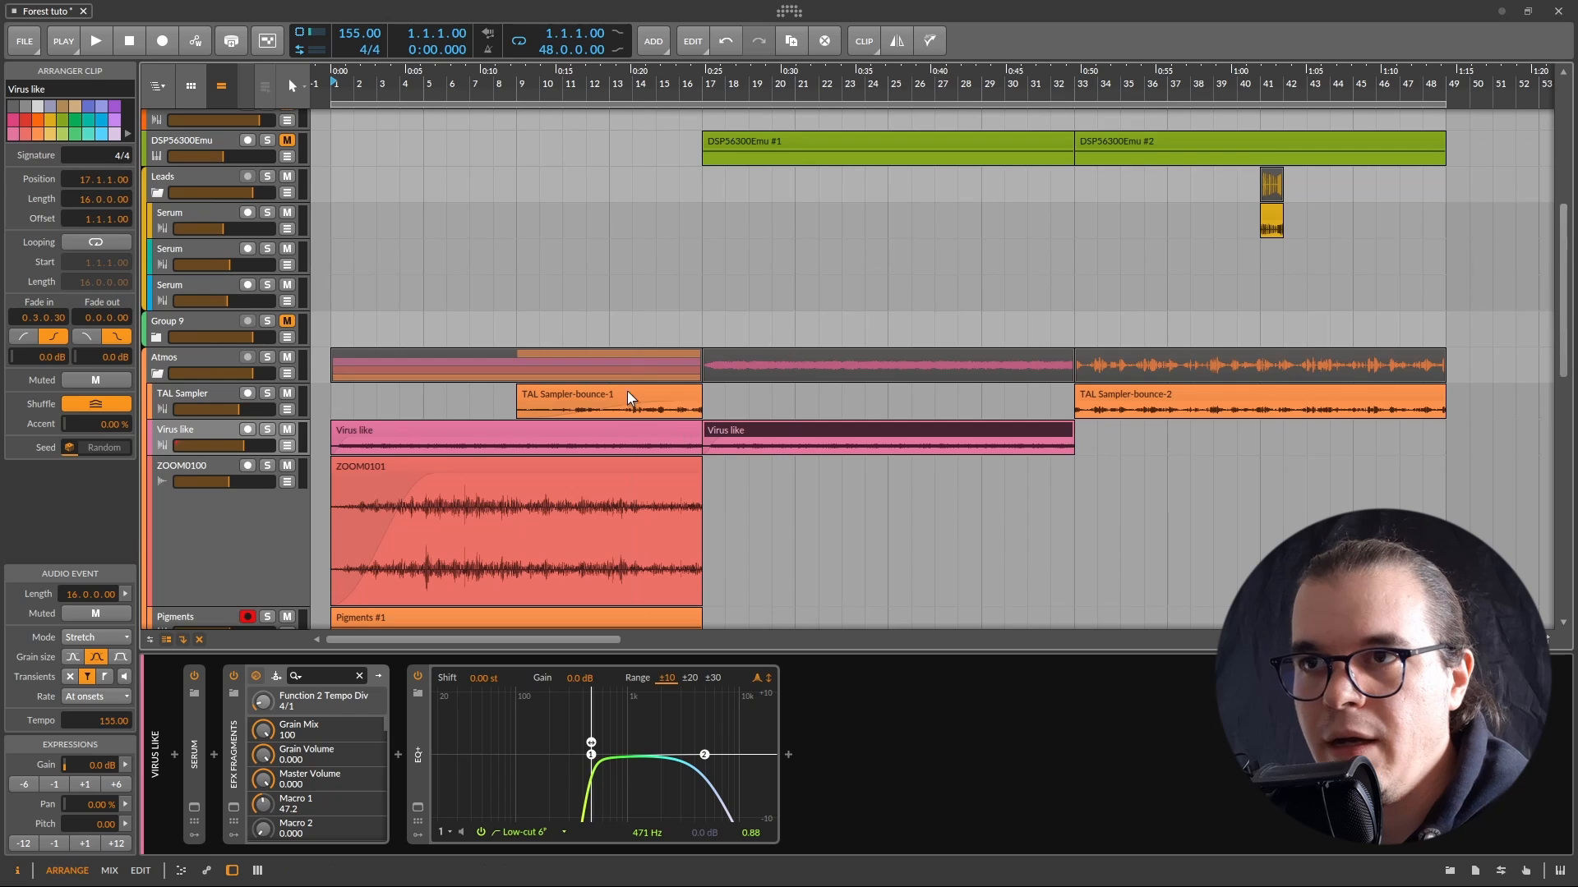
pyautogui.click(628, 396)
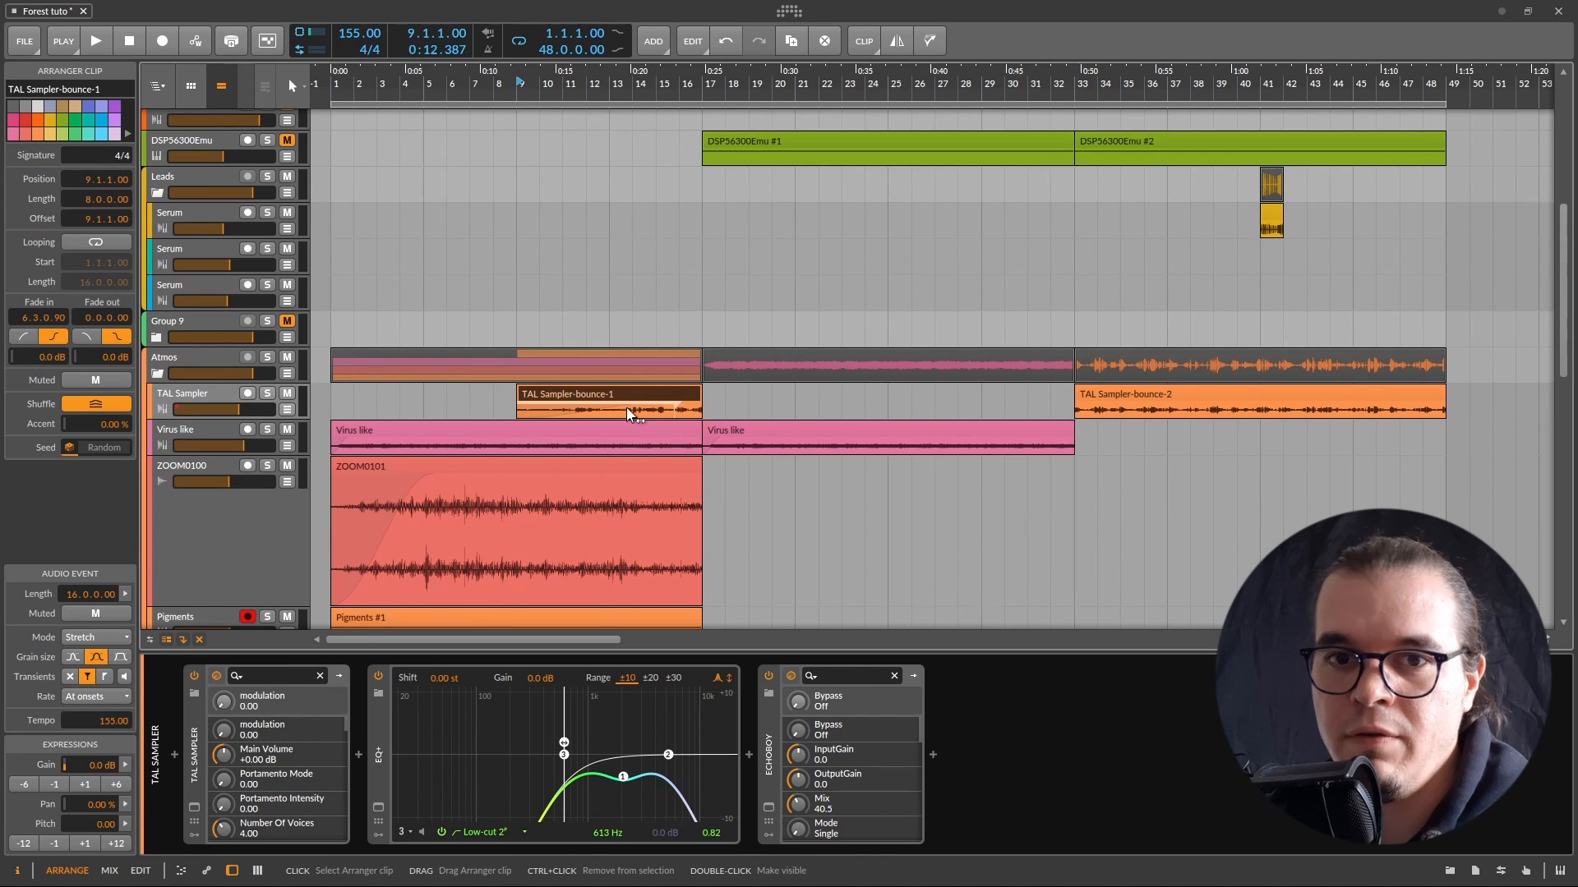
pyautogui.click(1151, 392)
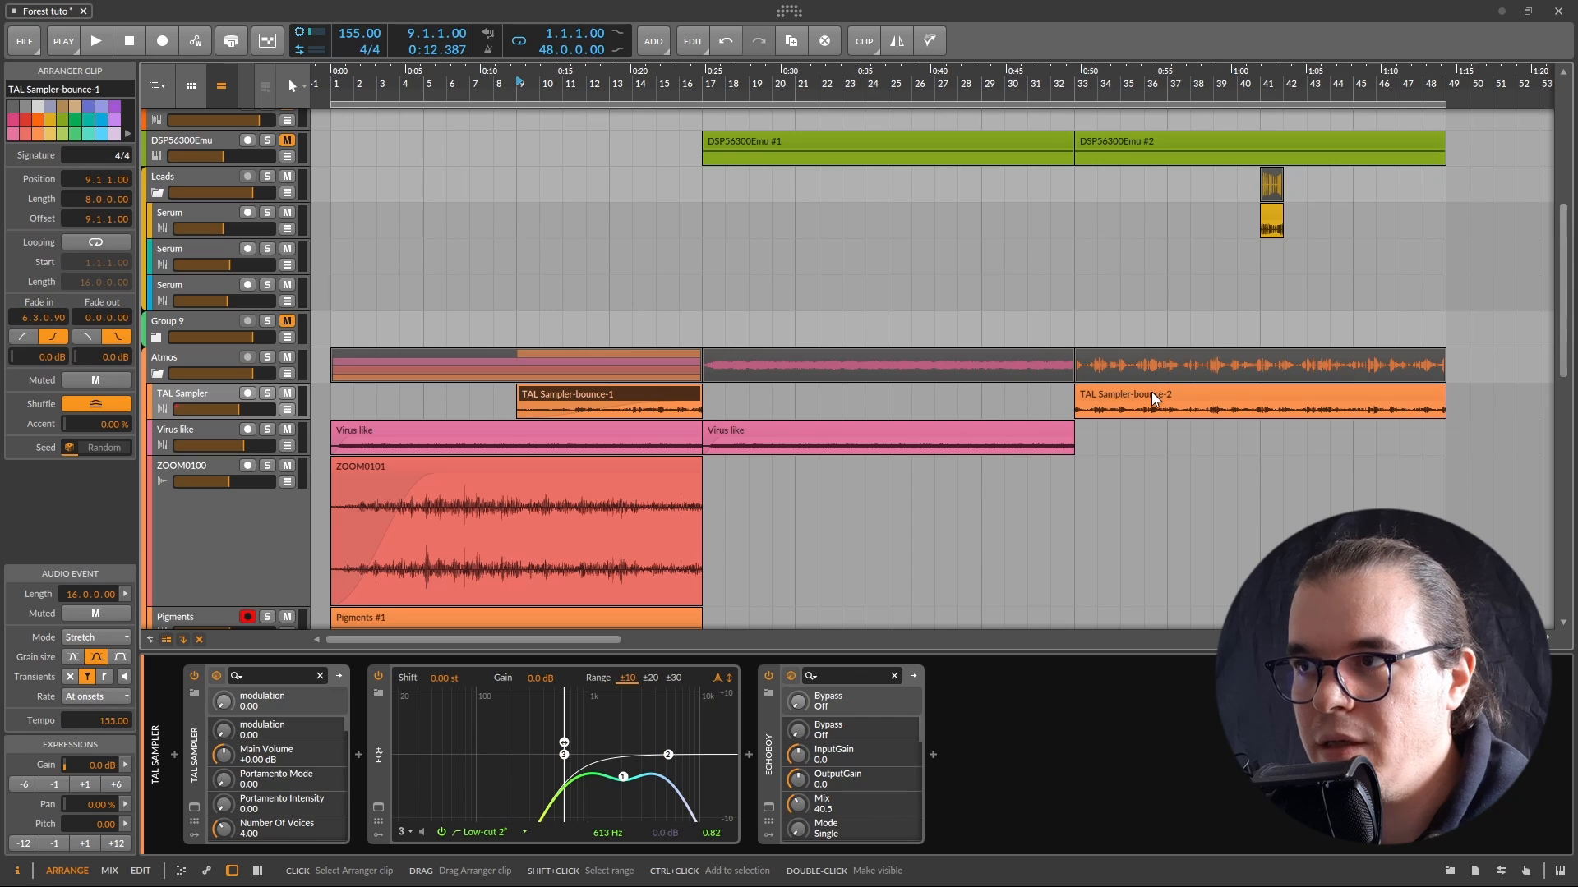
pyautogui.moveTo(1152, 392); pyautogui.dragTo(777, 393)
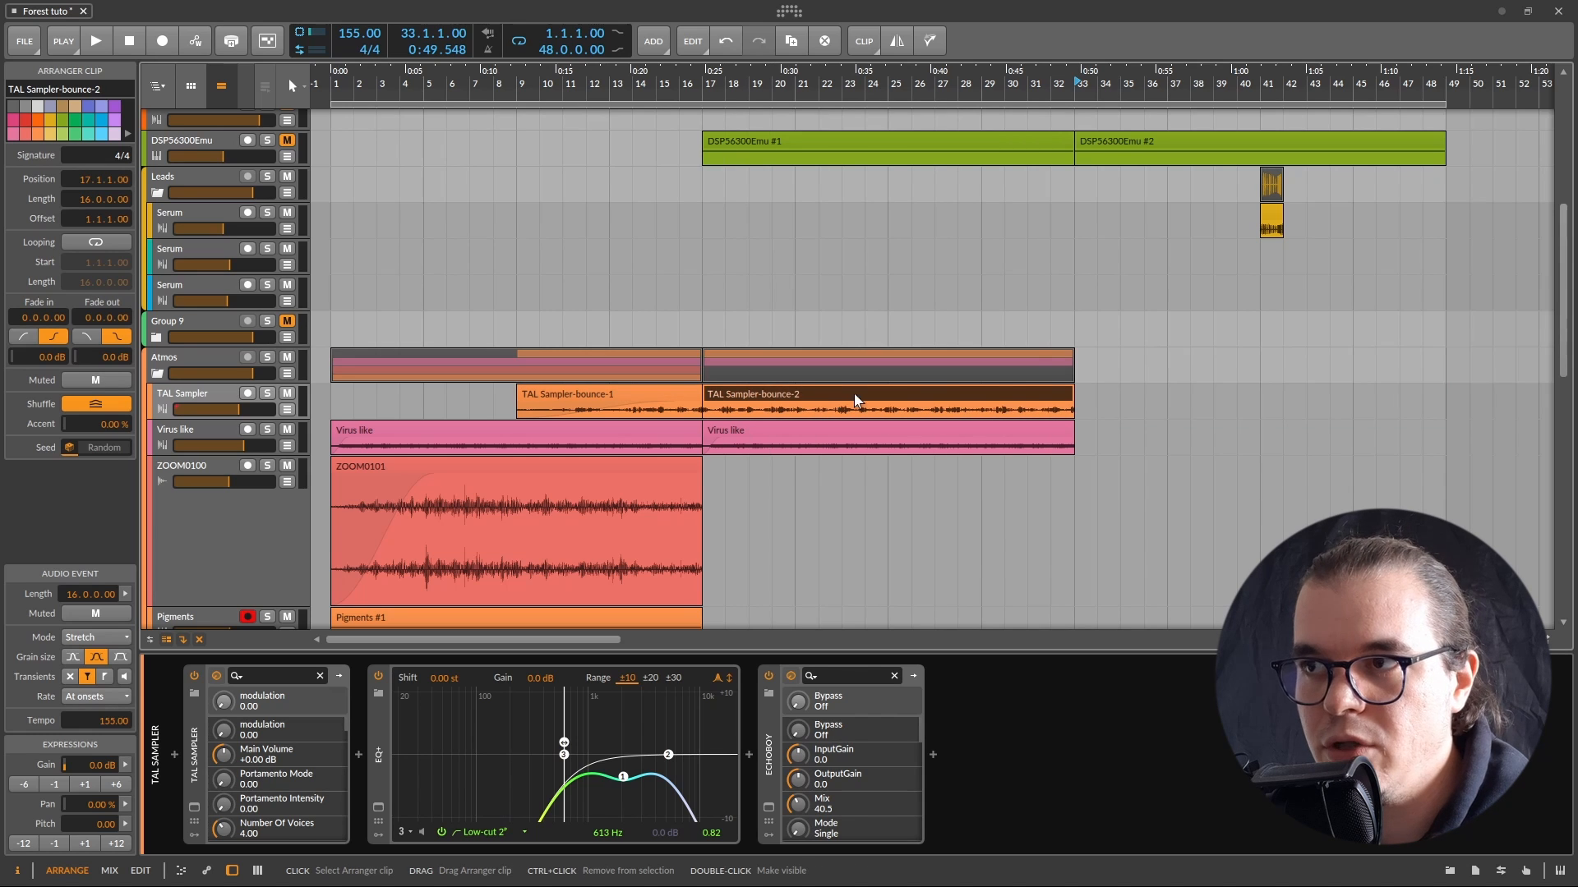
# Step: Duplicate the Pigments #1 clip so that the copy starts at bar 17
pyautogui.scroll(-3, 654, 467)
pyautogui.click(411, 441)
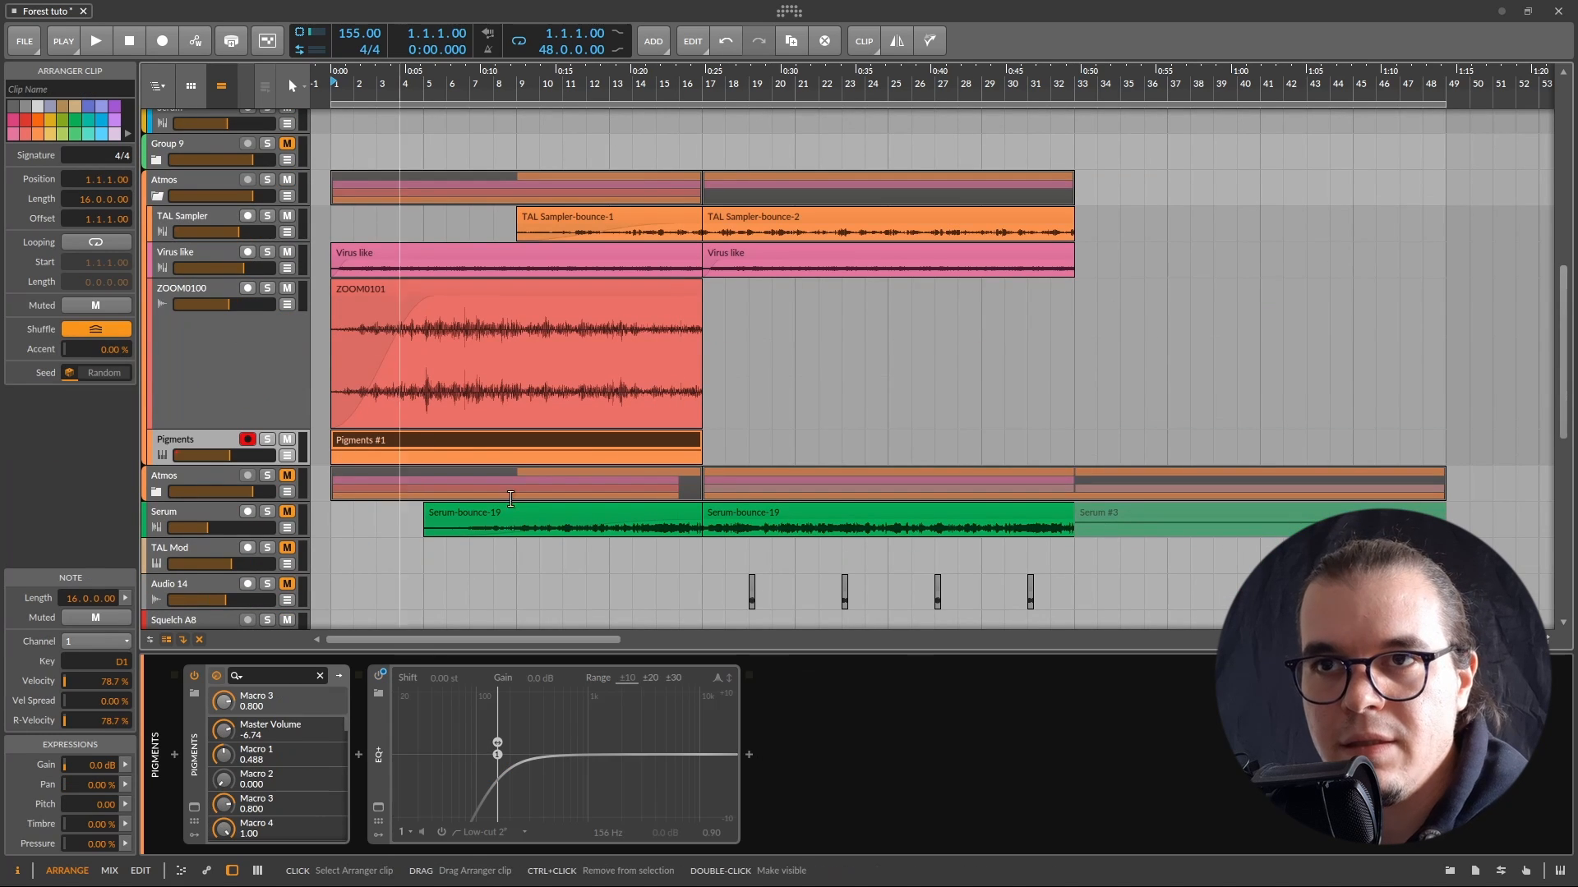
pyautogui.click(433, 447)
pyautogui.click(394, 444)
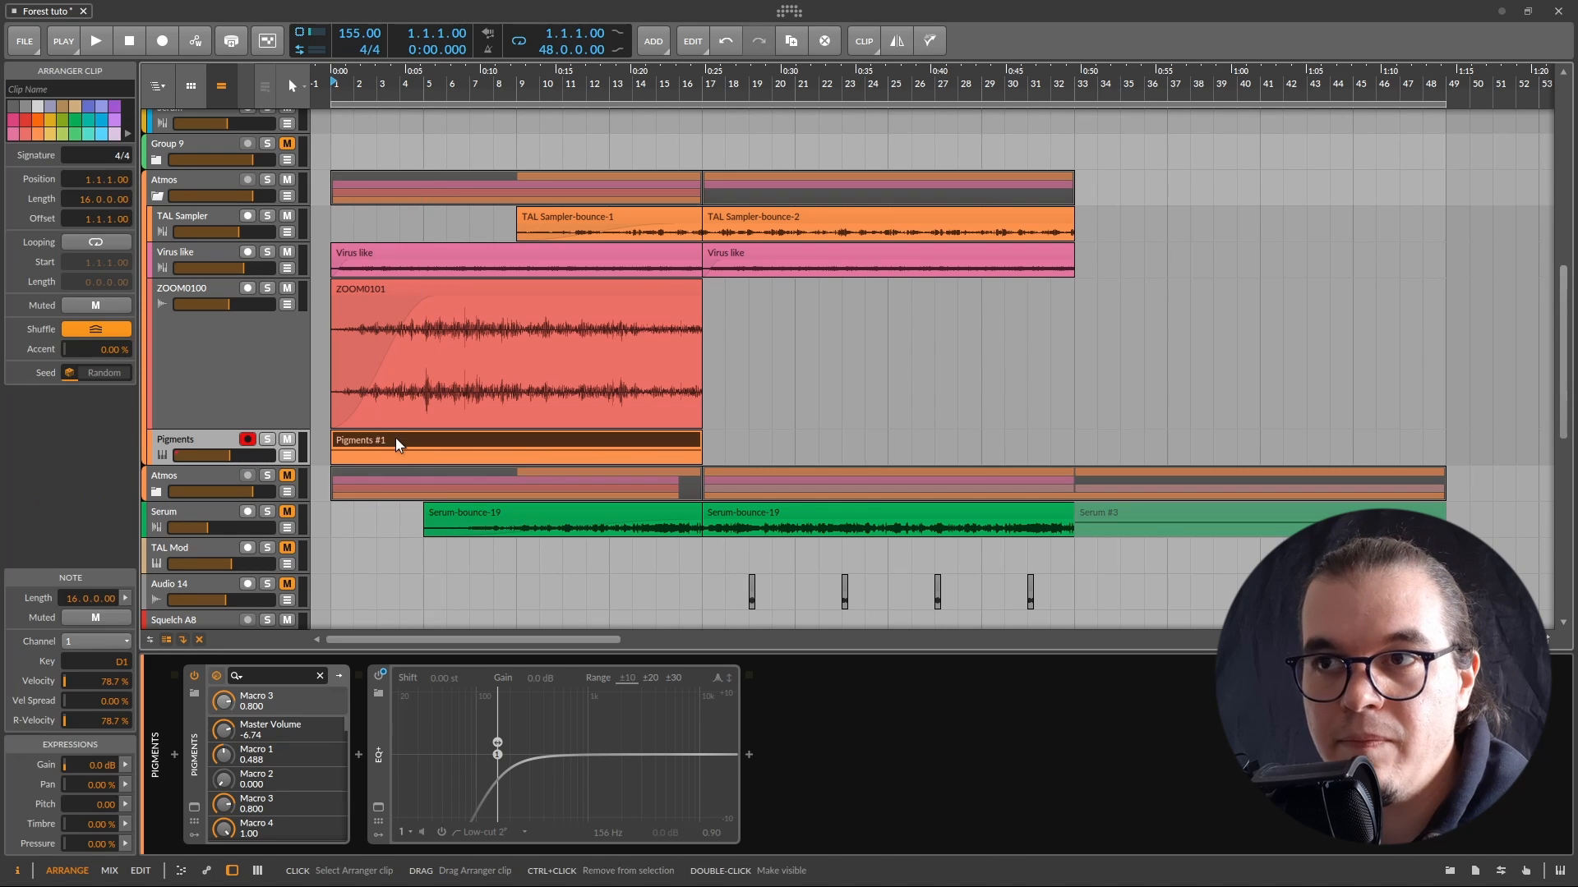
pyautogui.hotkey('ctrl', 'd')
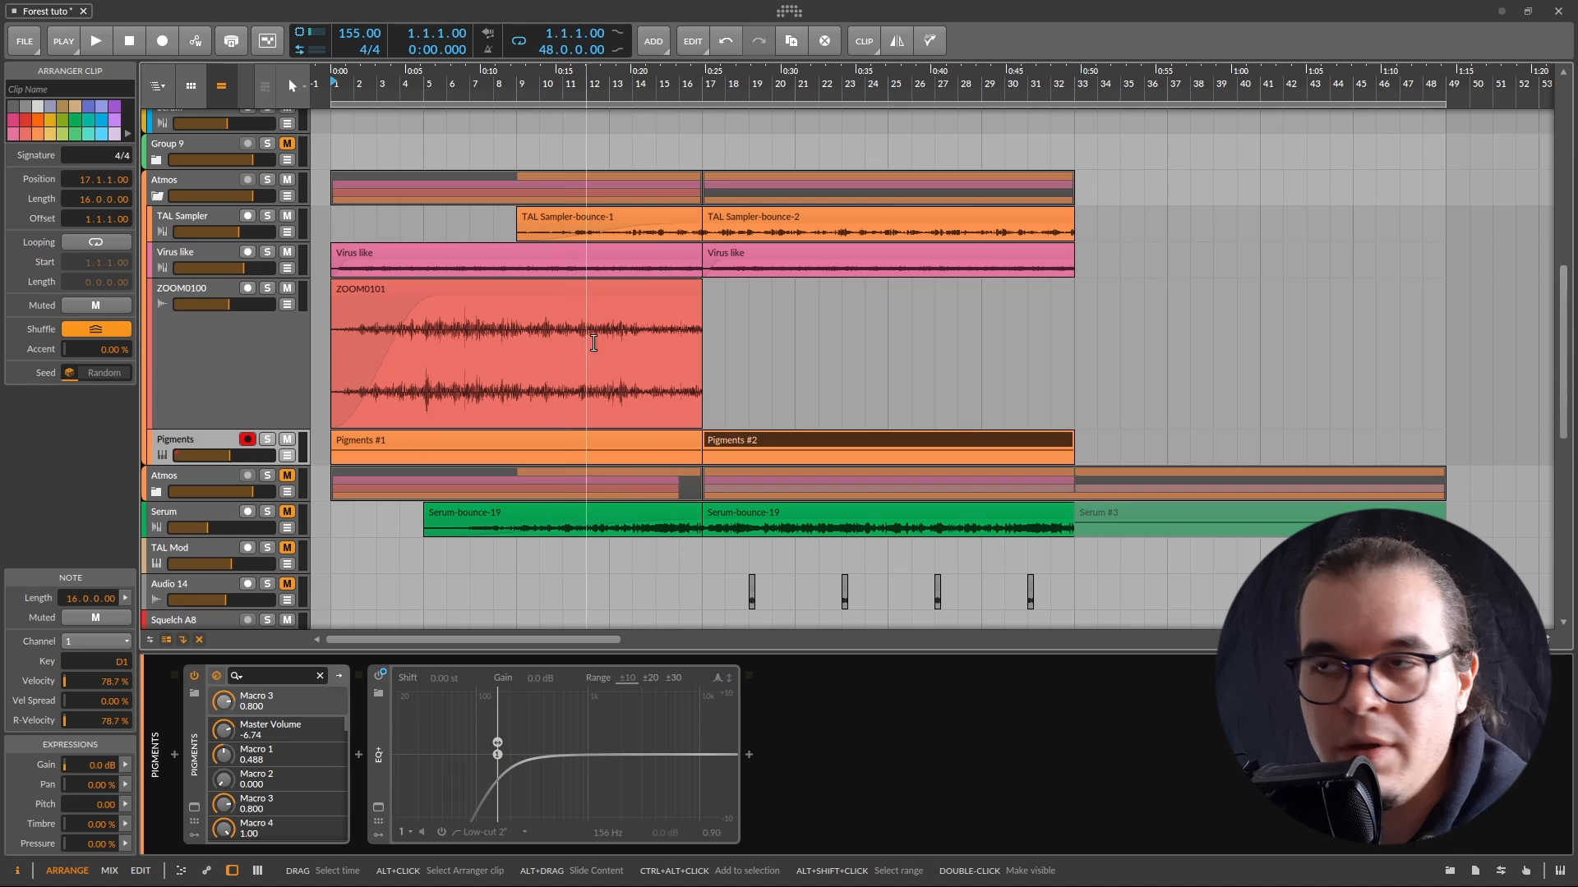
# Step: Play from bar 15 to hear how the atmosphere layers carry over into bar 17
pyautogui.scroll(3, 656, 271)
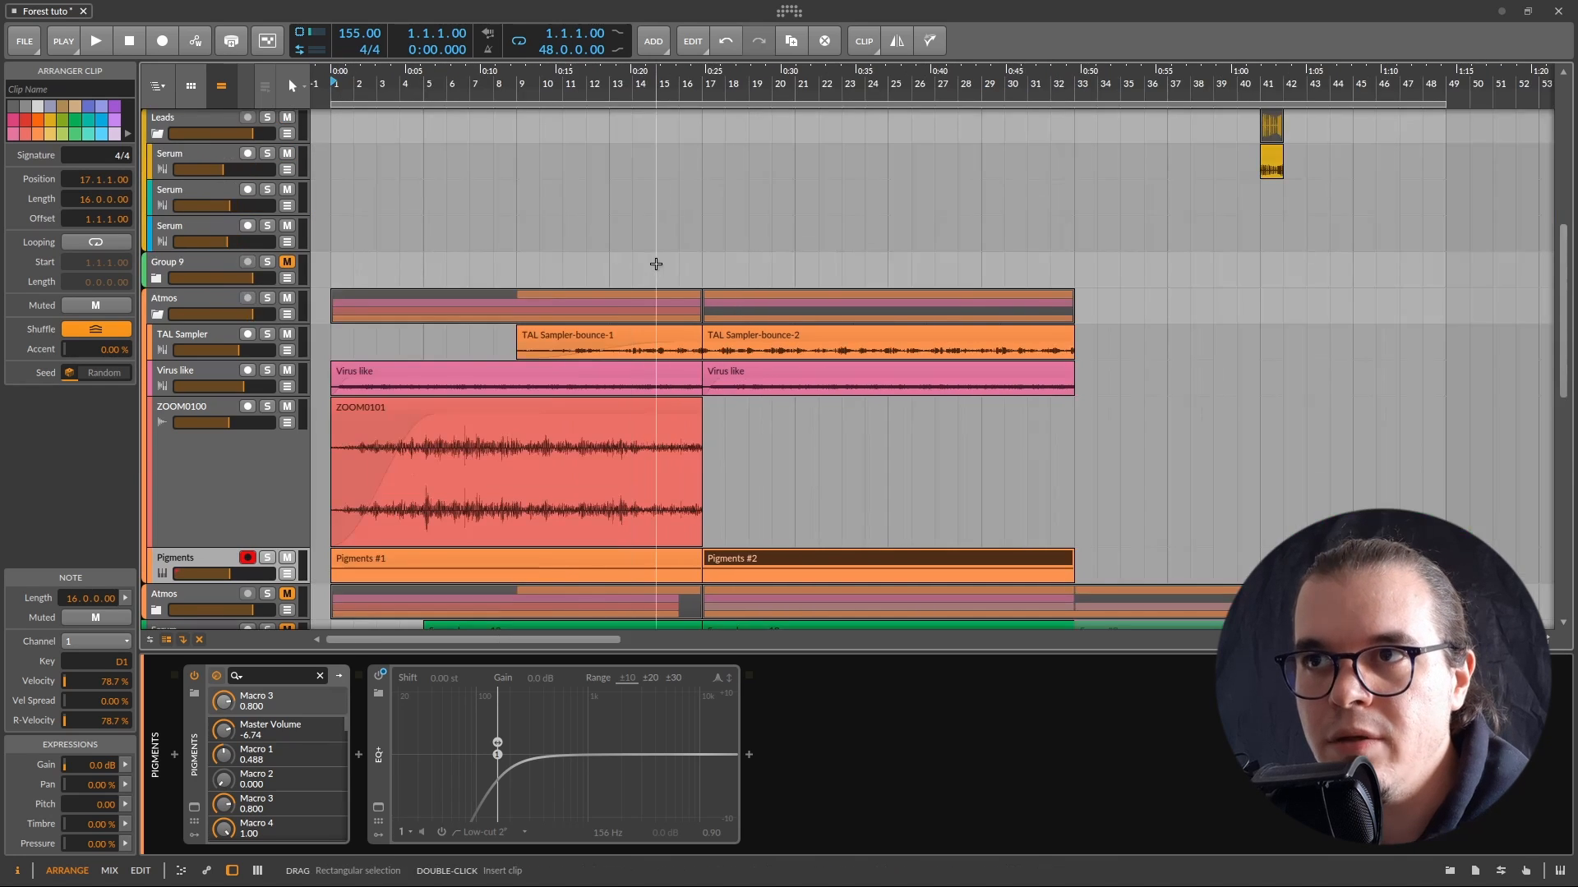
pyautogui.click(656, 264)
pyautogui.press('space')
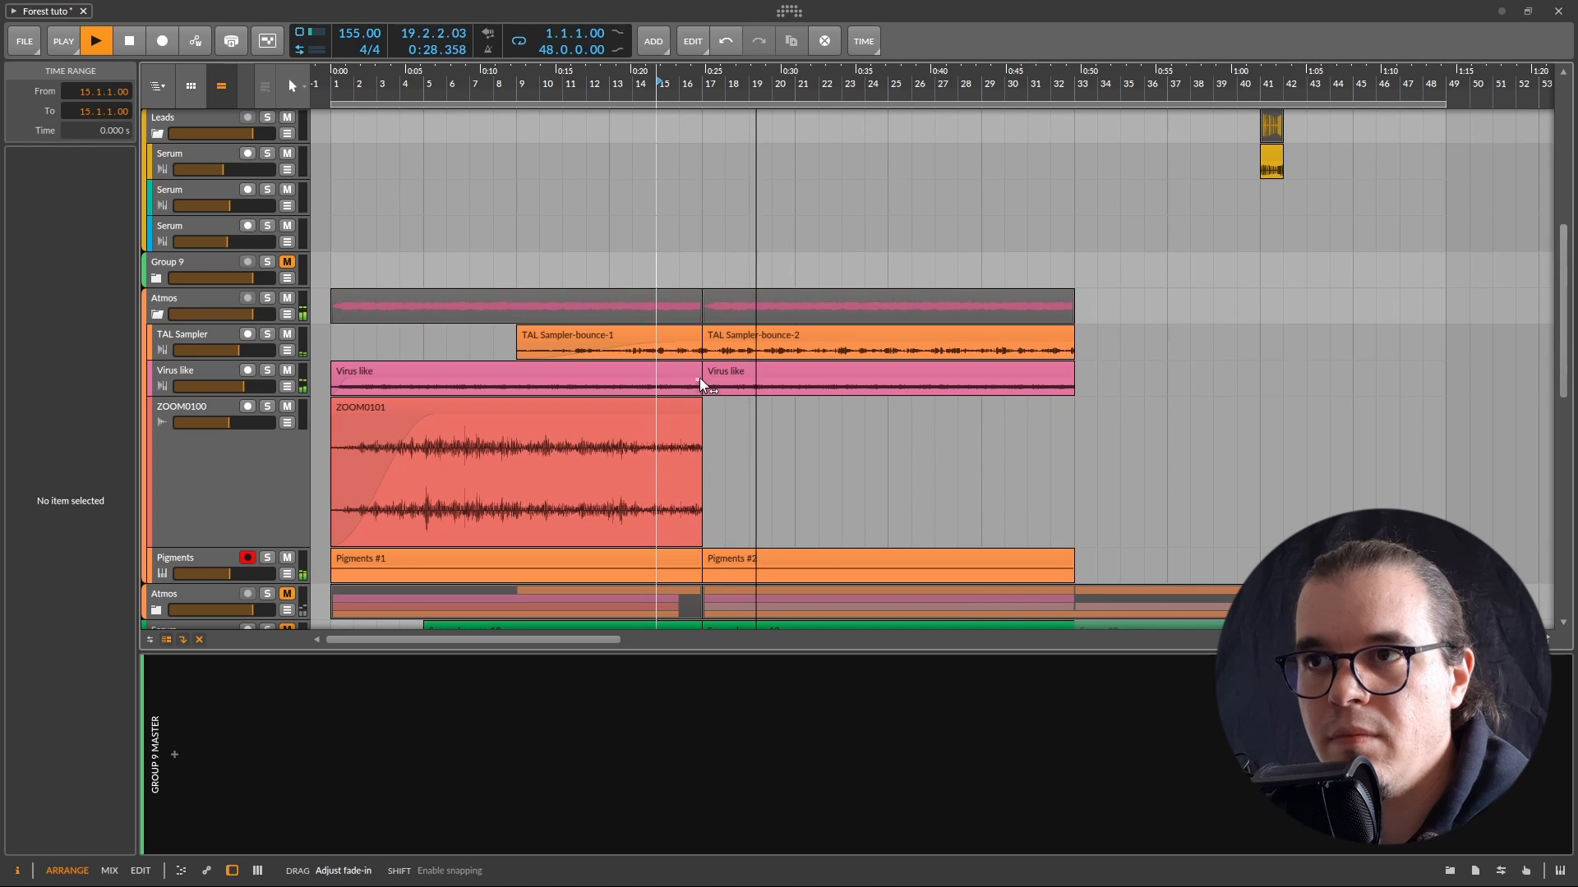
pyautogui.press('space')
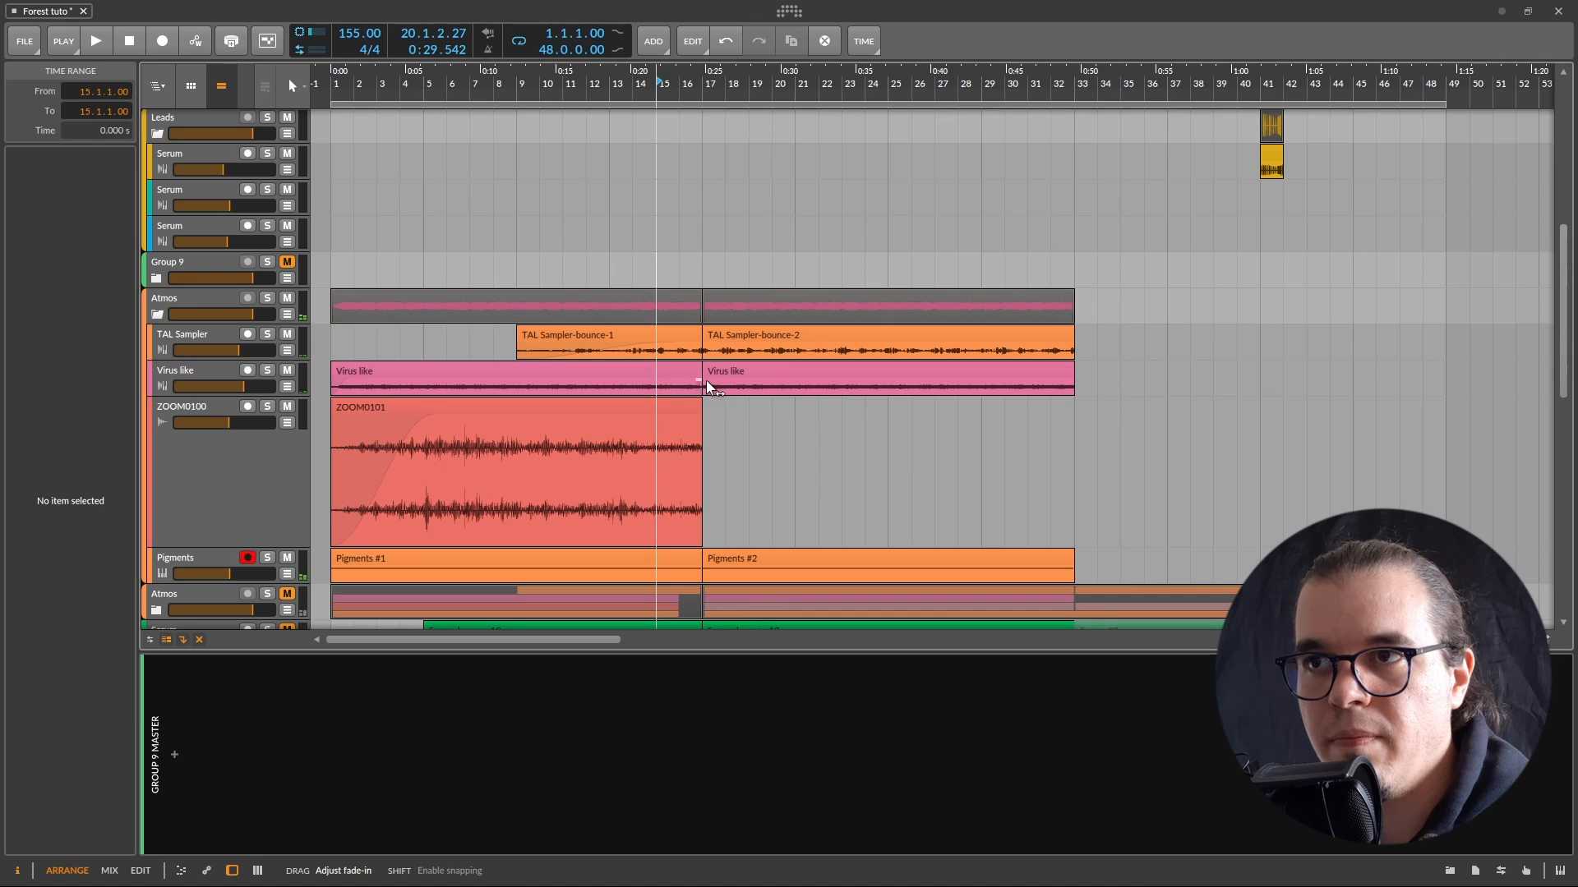
# Step: Shorten the first Pigments and Virus like clips to end at bar 16, leaving a one-bar gap before bar 17
pyautogui.scroll(-2, 672, 375)
pyautogui.scroll(3, 671, 377)
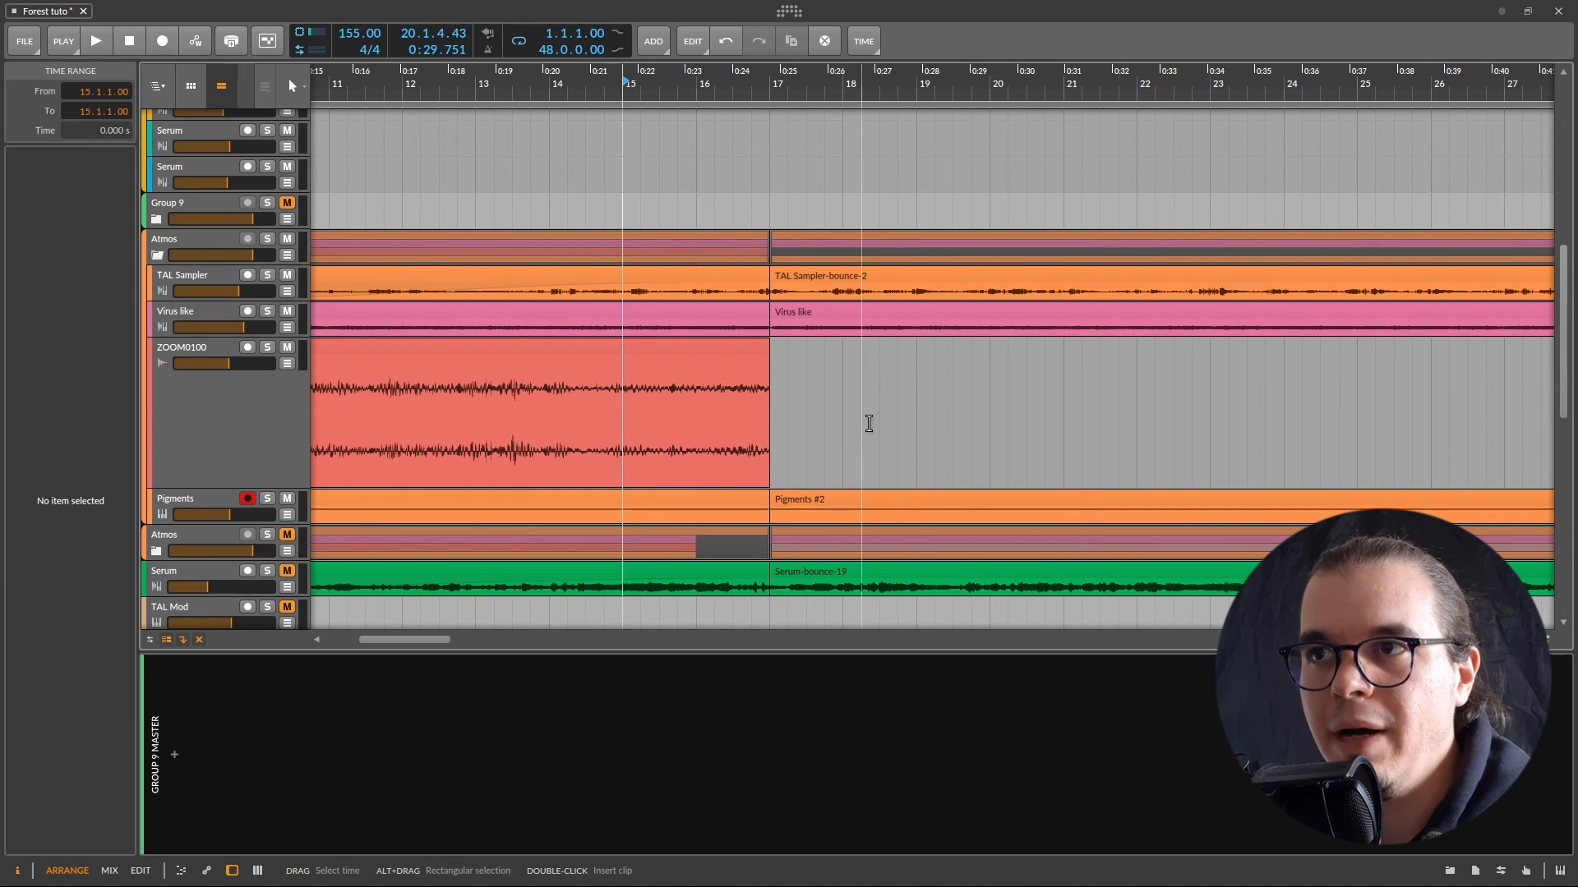
pyautogui.scroll(1, 682, 333)
pyautogui.click(781, 311)
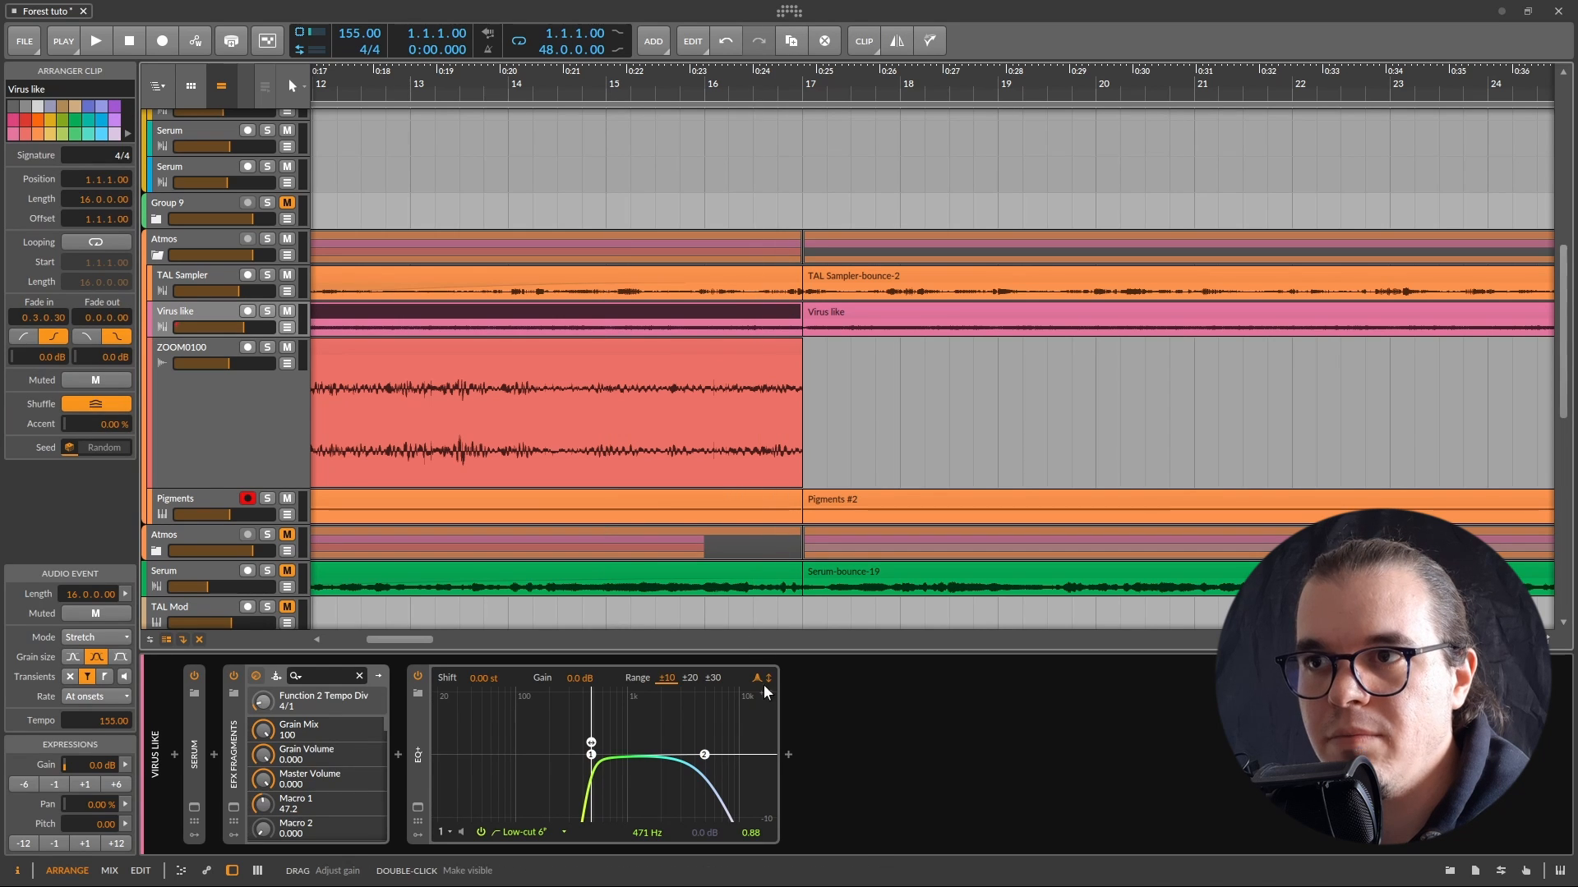
pyautogui.click(765, 497)
pyautogui.scroll(2, 795, 500)
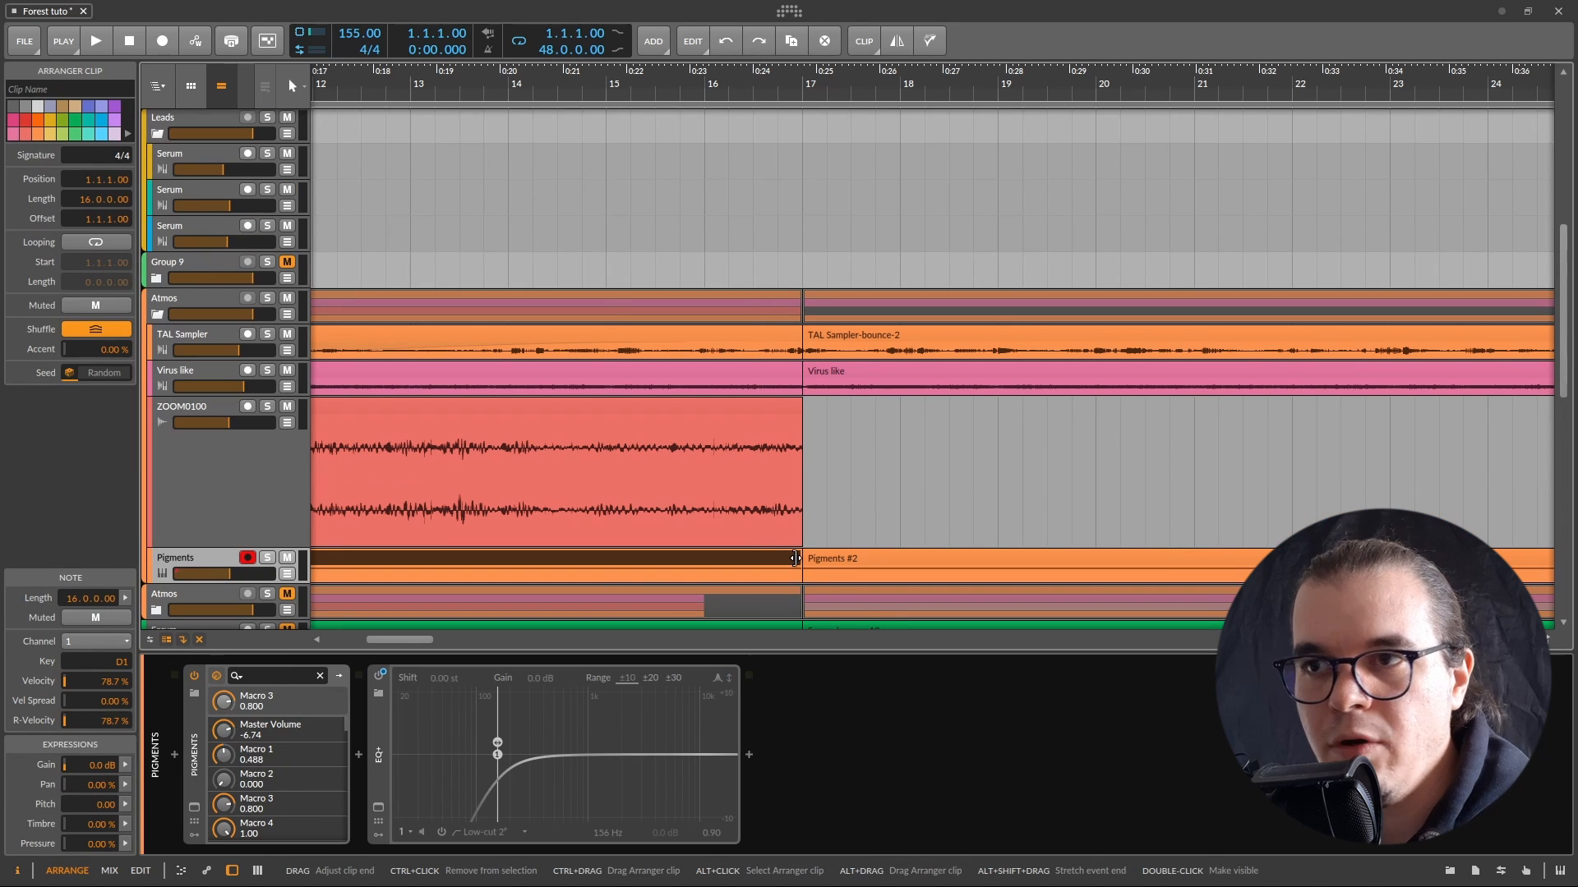
pyautogui.moveTo(795, 558); pyautogui.dragTo(737, 557)
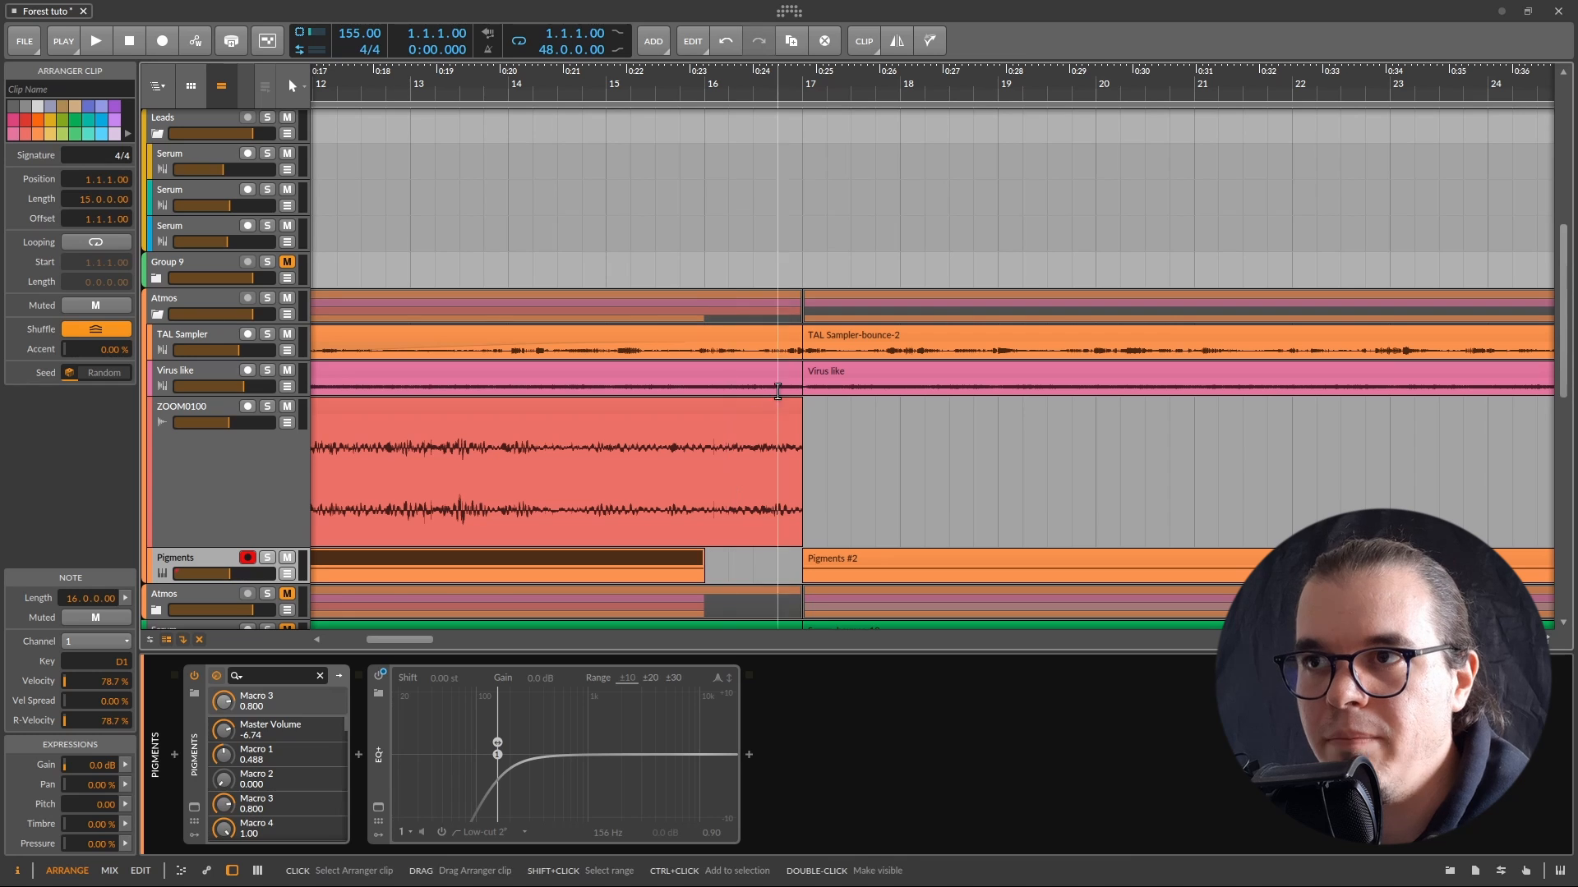
pyautogui.moveTo(800, 370); pyautogui.dragTo(709, 366)
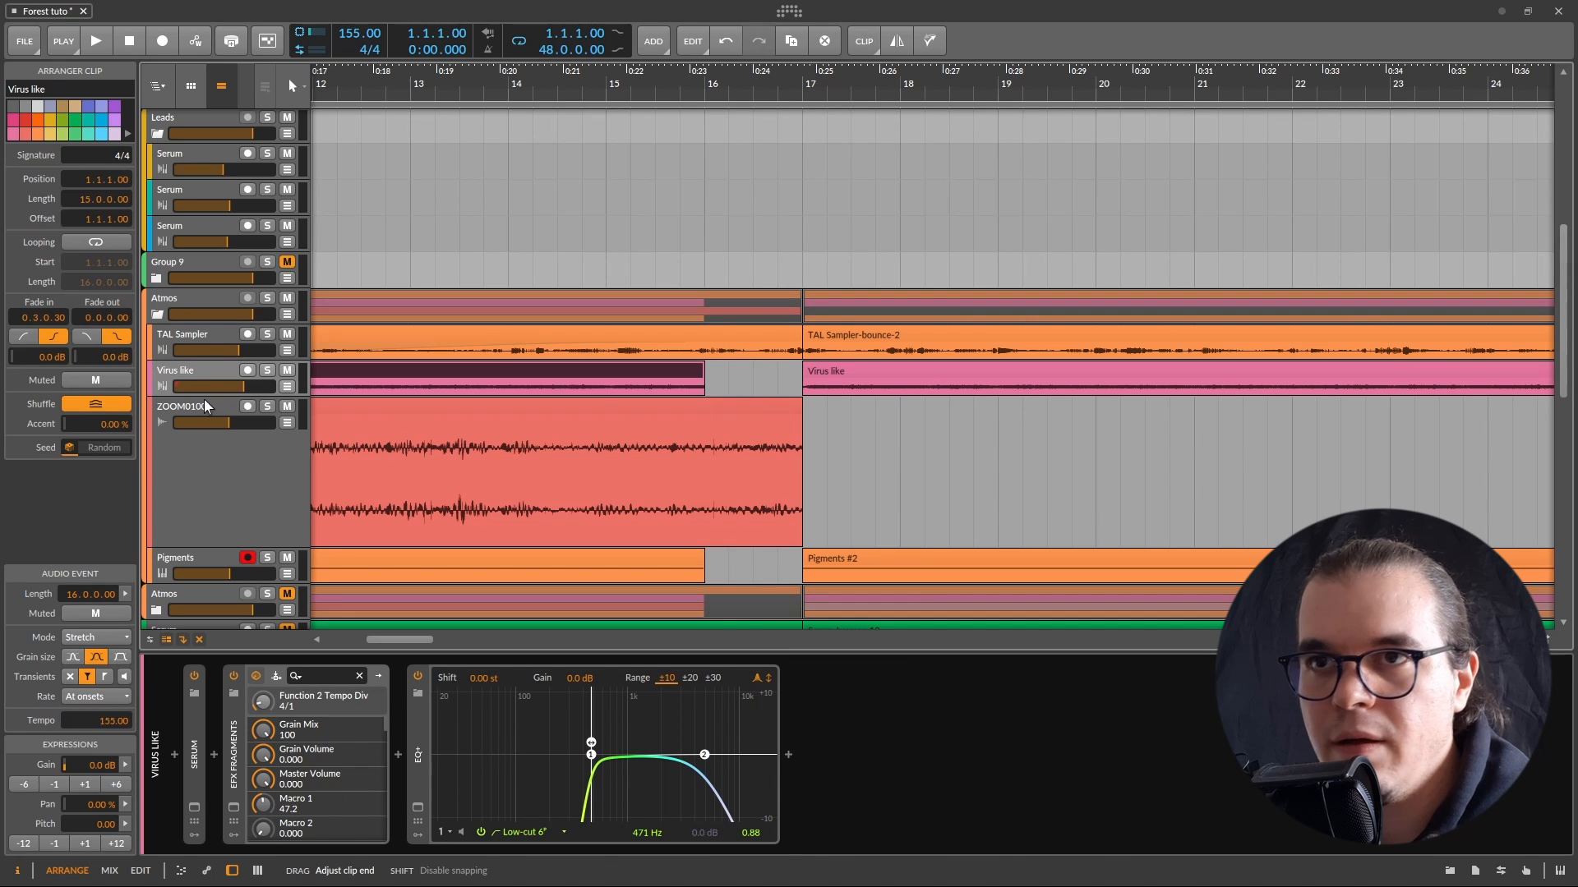
# Step: Enlarge the Virus like track, extend its first clip to a length of 15.0.1.00 and add a short fade-out of about 0.1.1.30
pyautogui.moveTo(236, 398); pyautogui.dragTo(235, 458)
pyautogui.scroll(5, 692, 420)
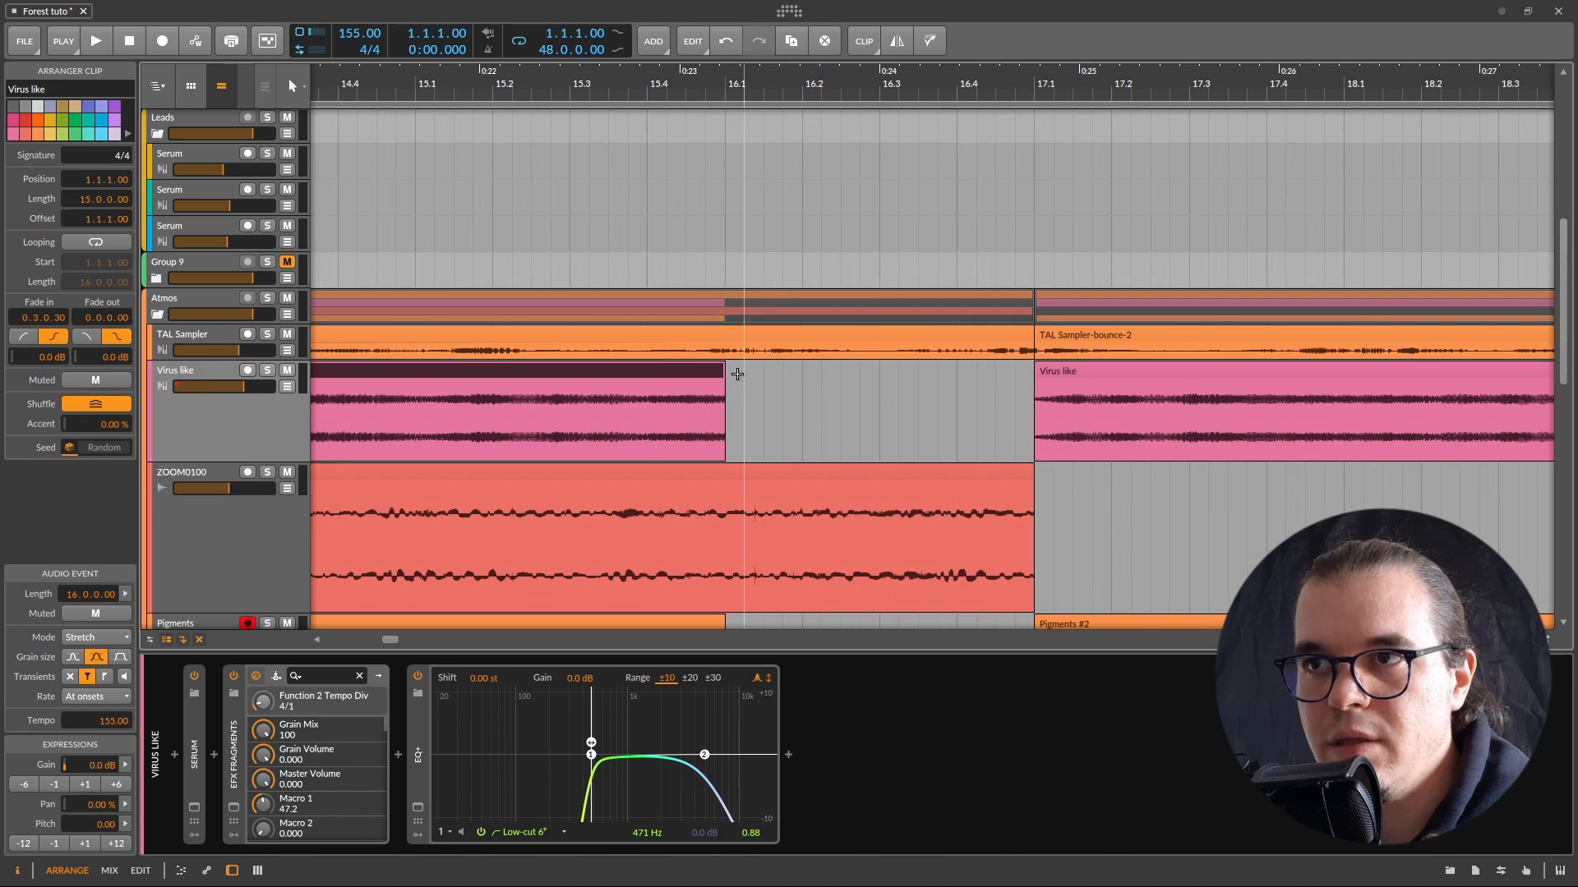
pyautogui.moveTo(726, 388); pyautogui.dragTo(744, 388)
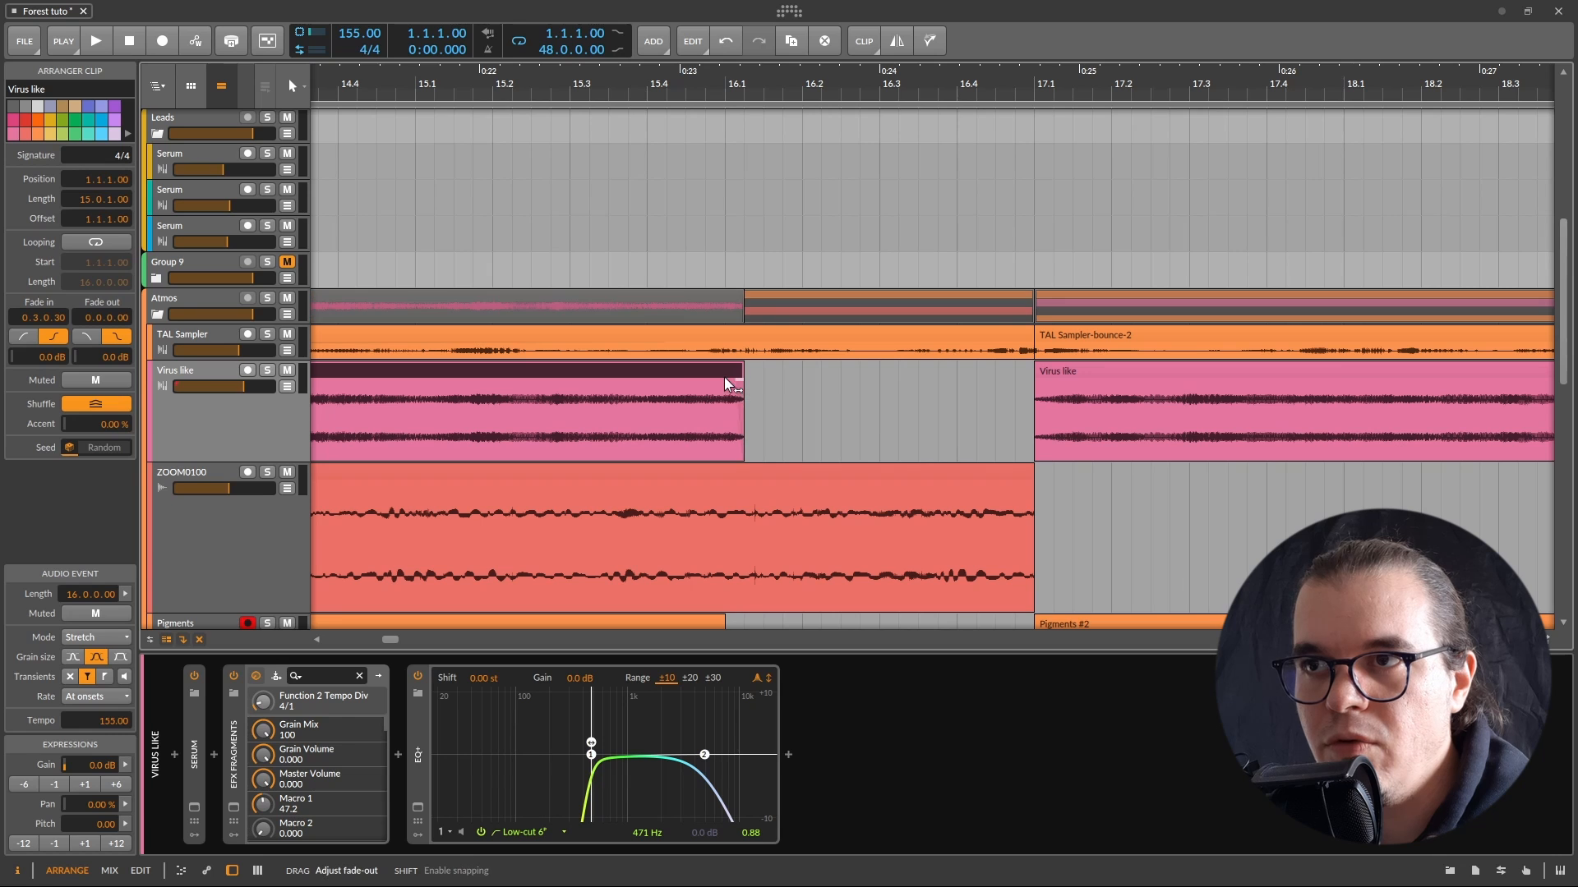
pyautogui.moveTo(646, 376); pyautogui.dragTo(643, 377)
# Step: Add a long fade-out of over one bar to the ZOOM0101 clip and shorten the clip to a length of 15.3.0.00
pyautogui.scroll(-3, 743, 415)
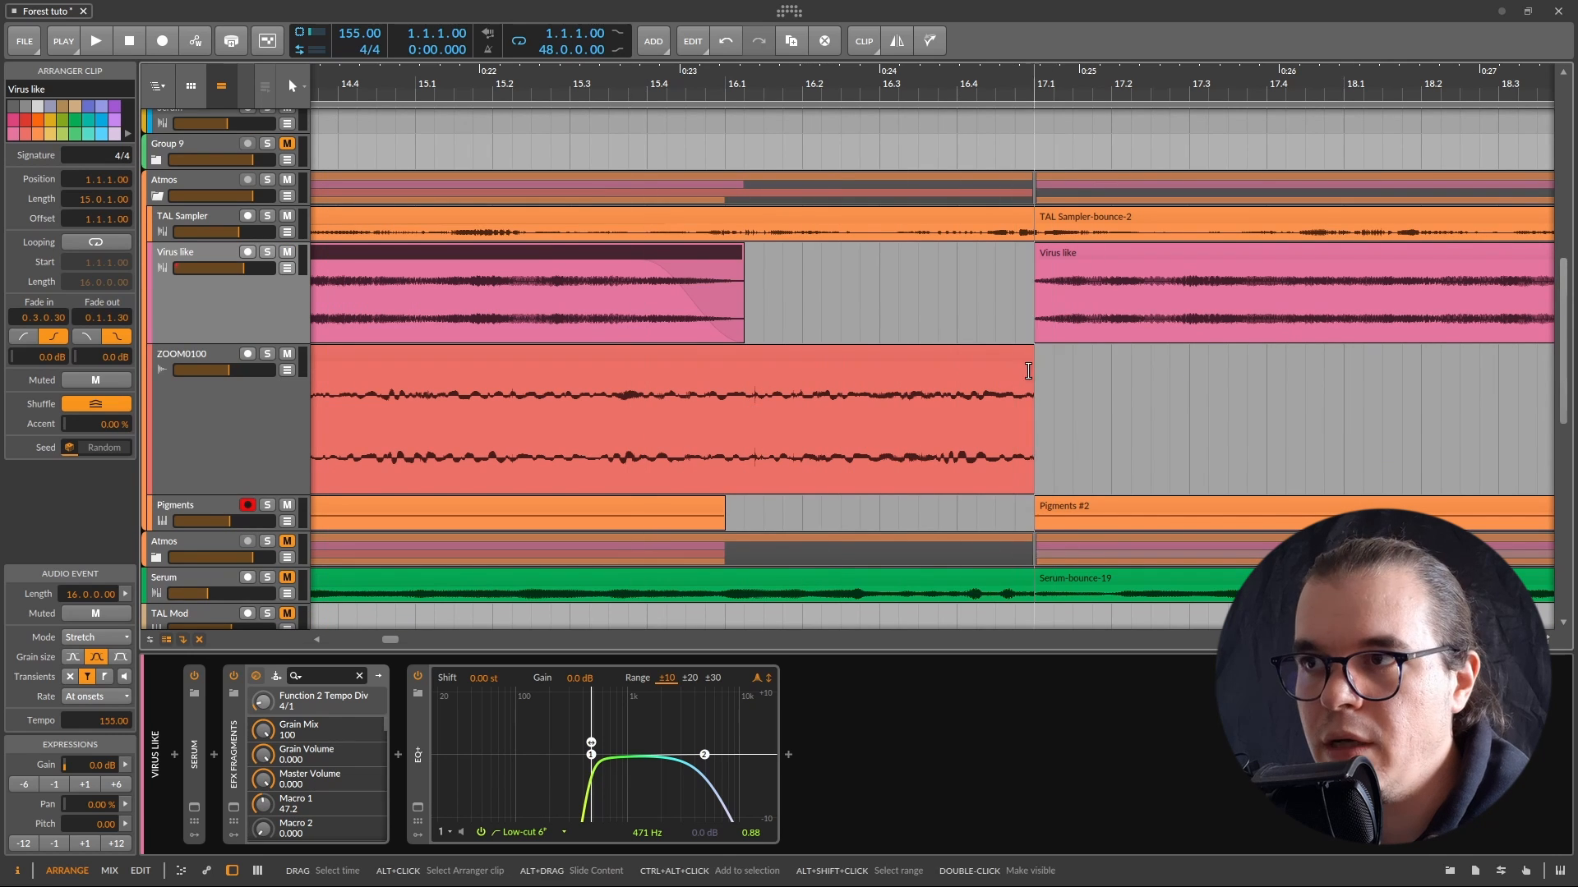
pyautogui.moveTo(1032, 363); pyautogui.dragTo(944, 363)
pyautogui.moveTo(497, 335); pyautogui.dragTo(505, 337)
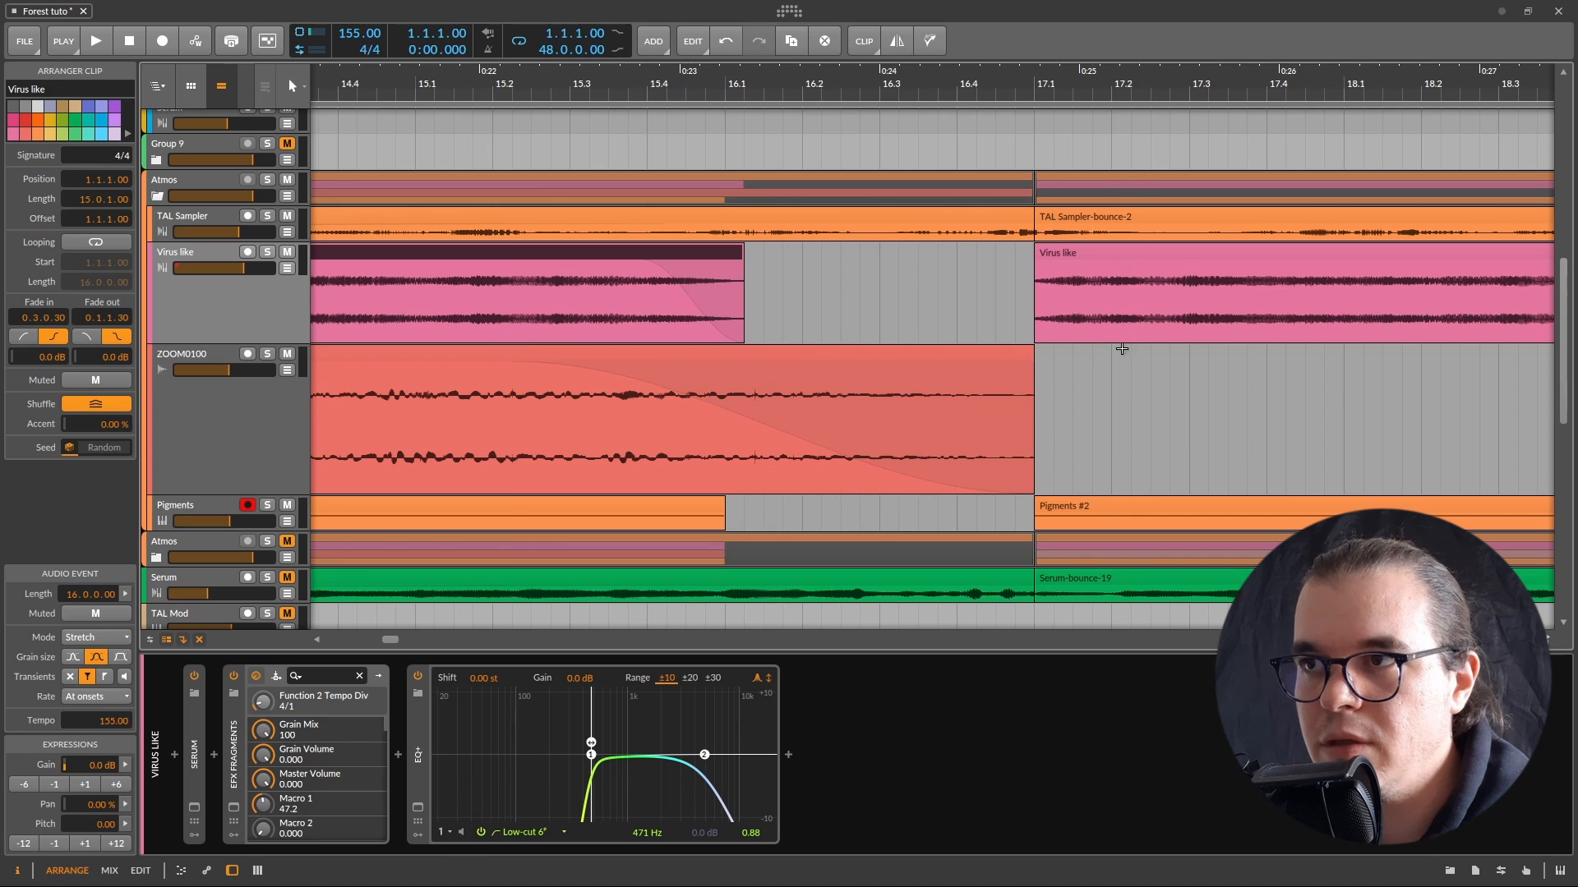
pyautogui.moveTo(1032, 348); pyautogui.dragTo(953, 344)
pyautogui.scroll(-3, 899, 386)
# Step: Play the transition from bar 14 past bar 17, and shrink the Virus like track back to its minimum height
pyautogui.scroll(-5, 894, 380)
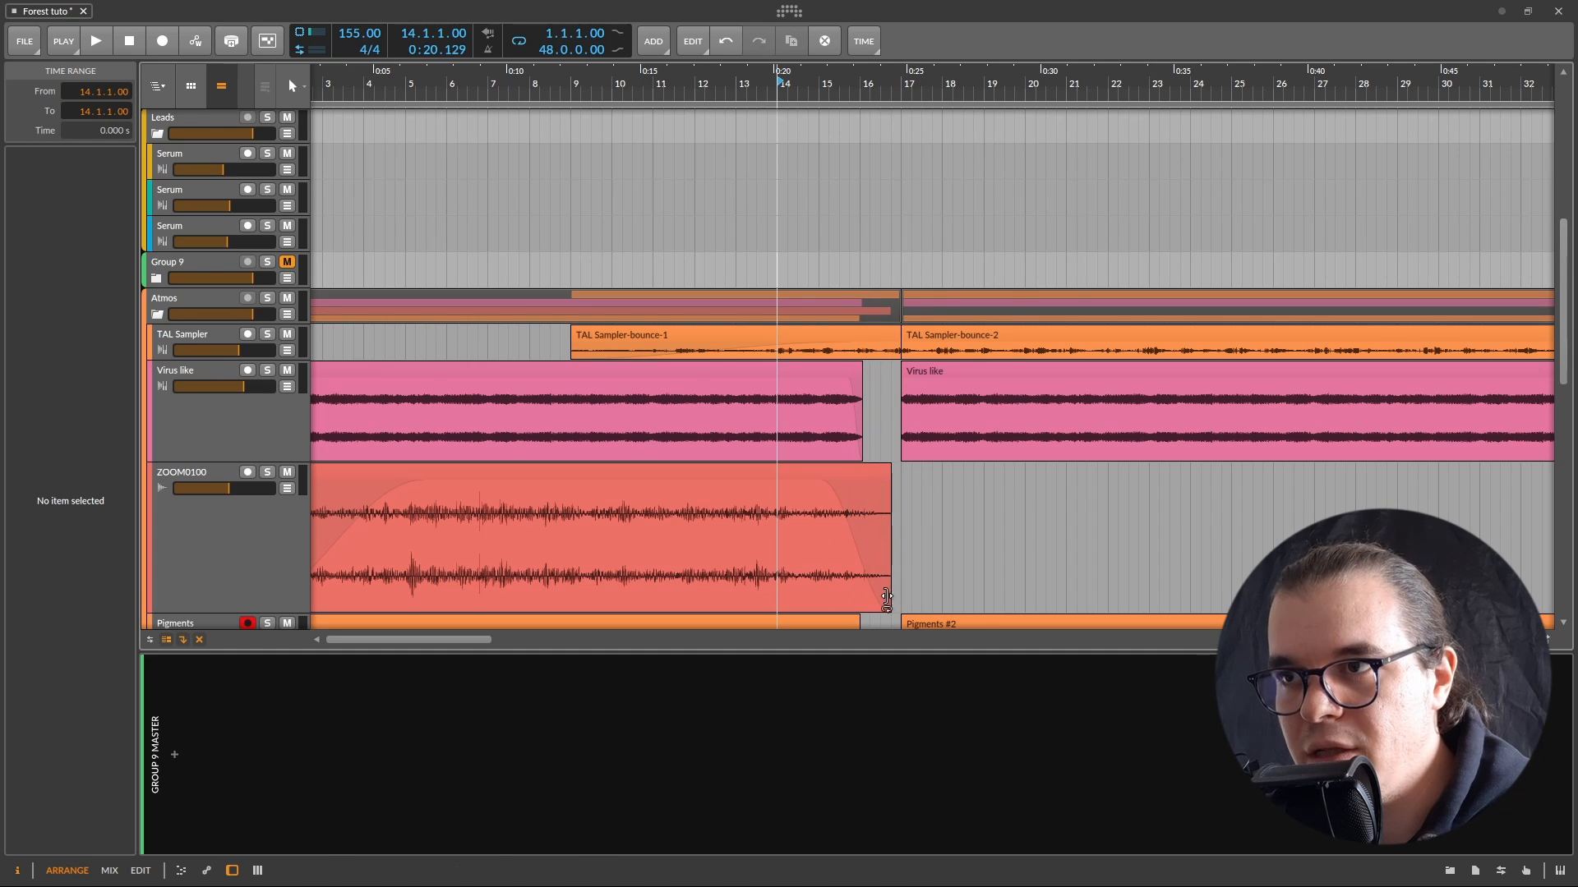
pyautogui.scroll(-3, 886, 598)
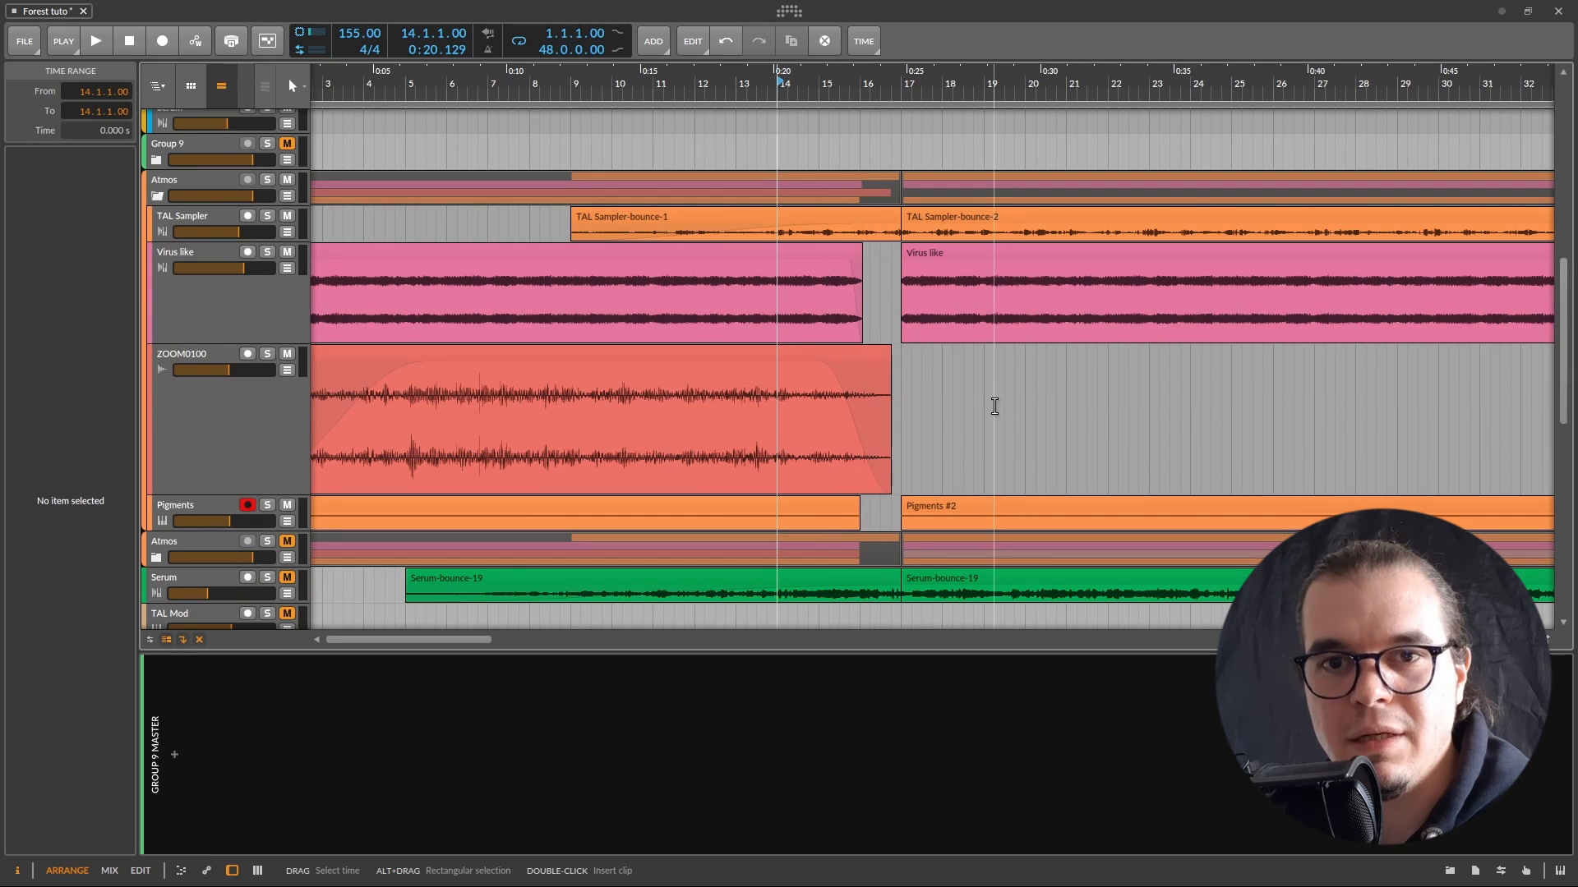
pyautogui.press('space')
pyautogui.scroll(2, 945, 415)
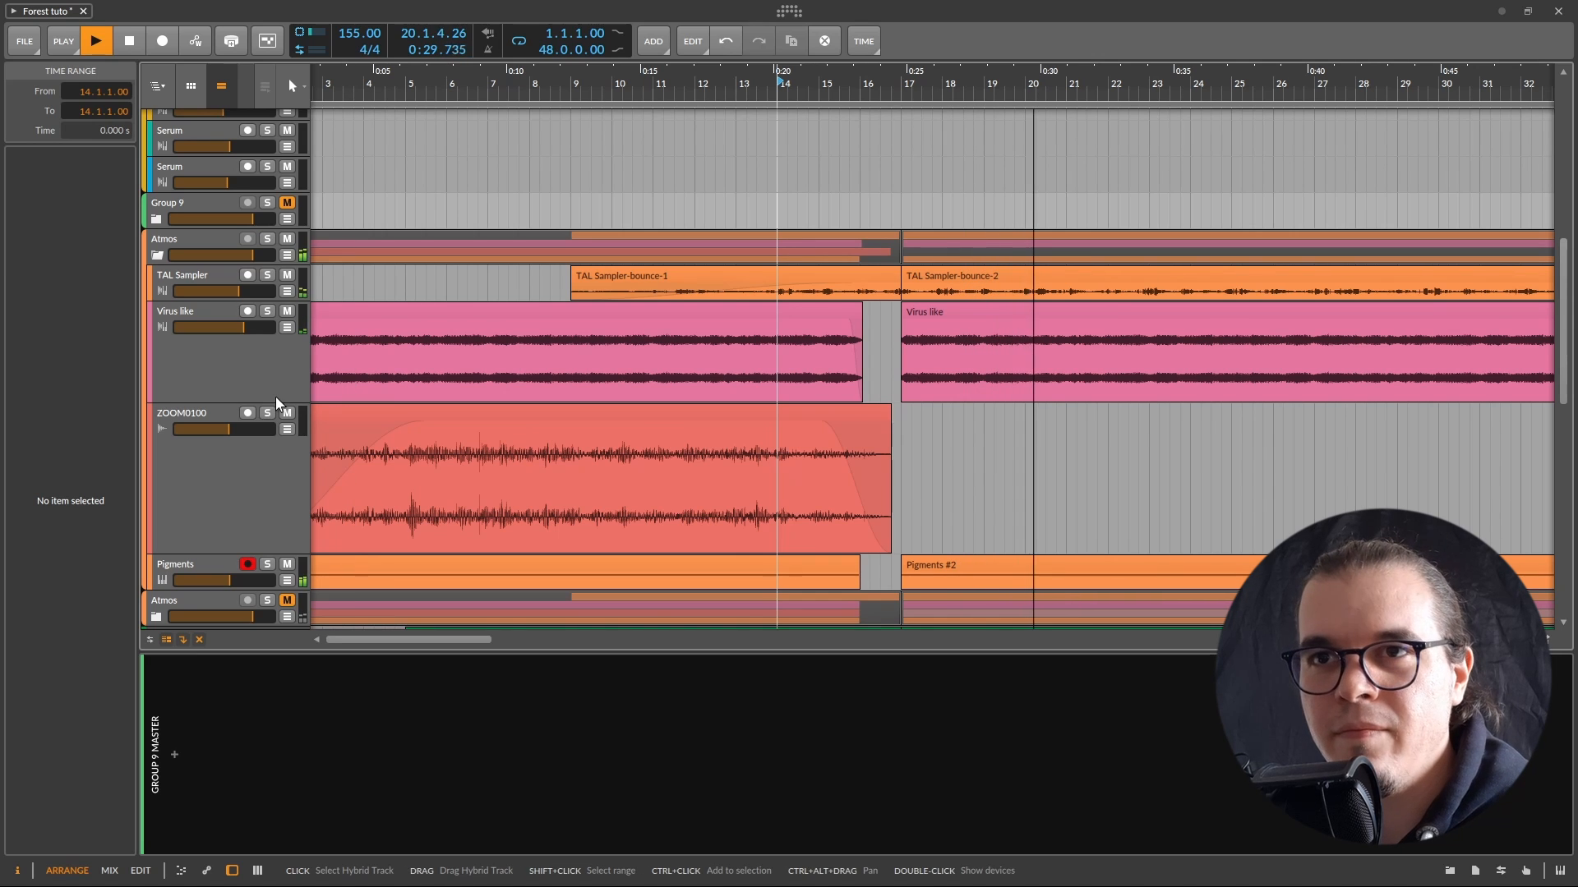
pyautogui.press('space')
pyautogui.moveTo(277, 401); pyautogui.dragTo(256, 363)
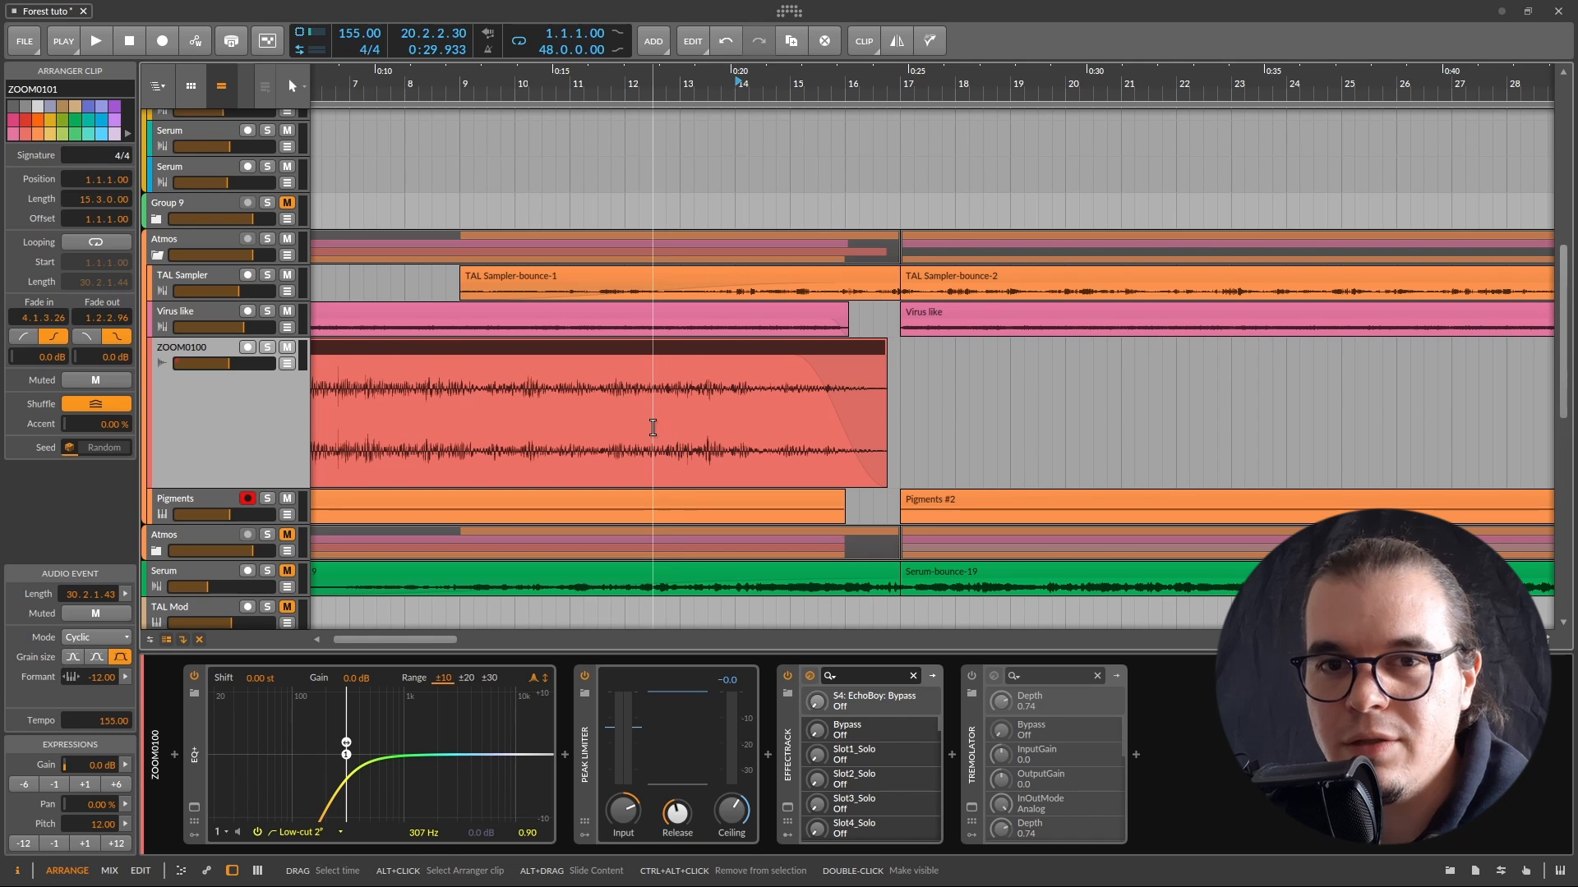
# Step: Expand the Drum FX group and select the Instrument Layer-bounce-2 clip at bar 1 on the Audio 6 track
pyautogui.scroll(3, 792, 443)
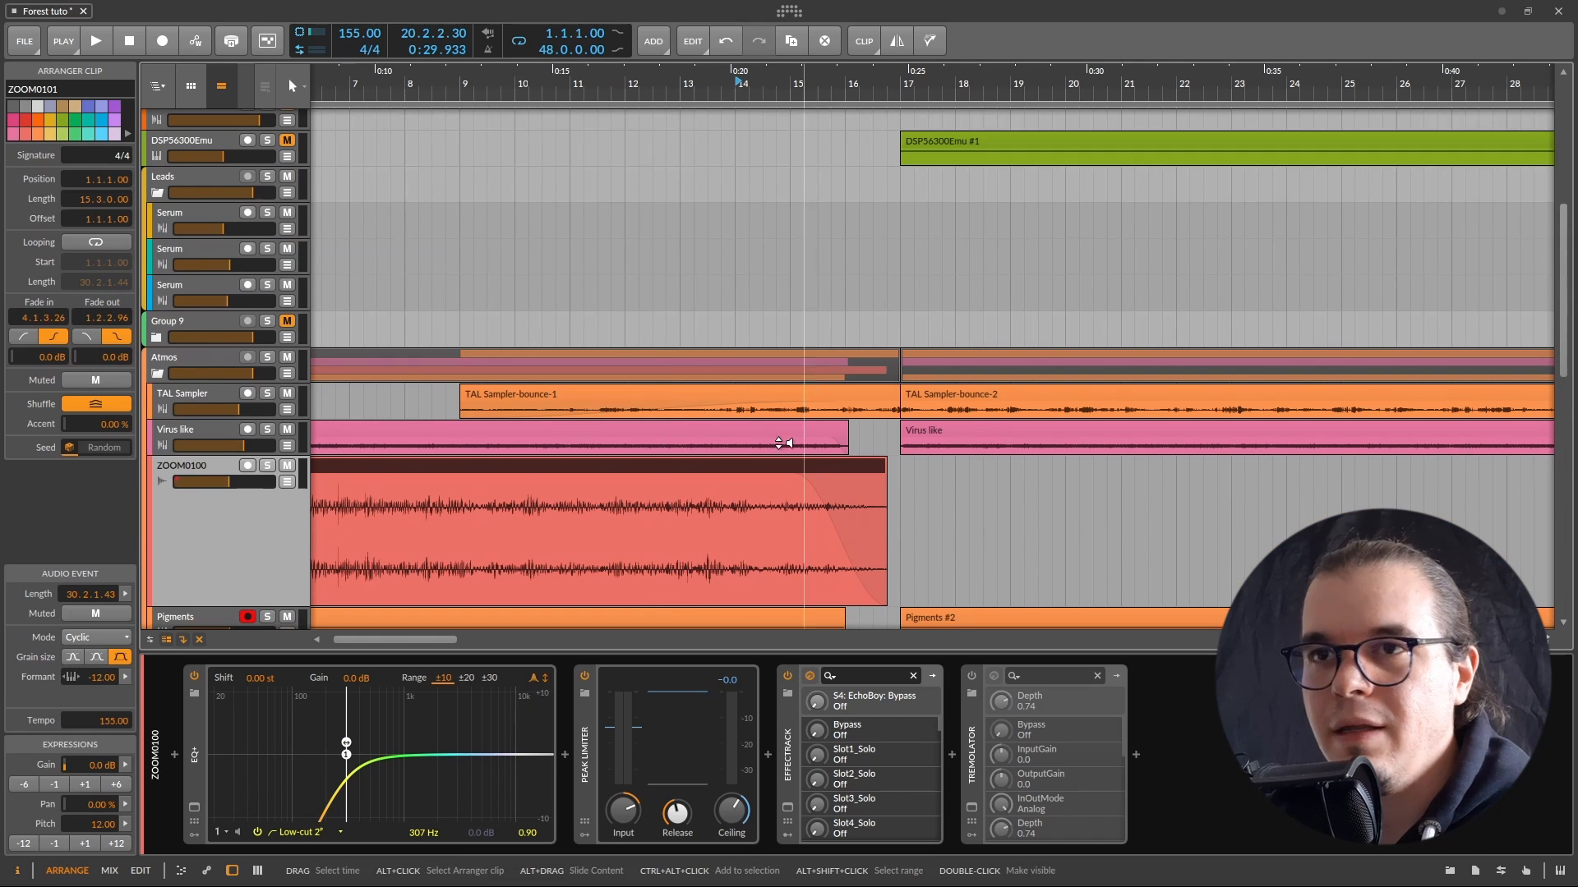
pyautogui.scroll(6, 729, 398)
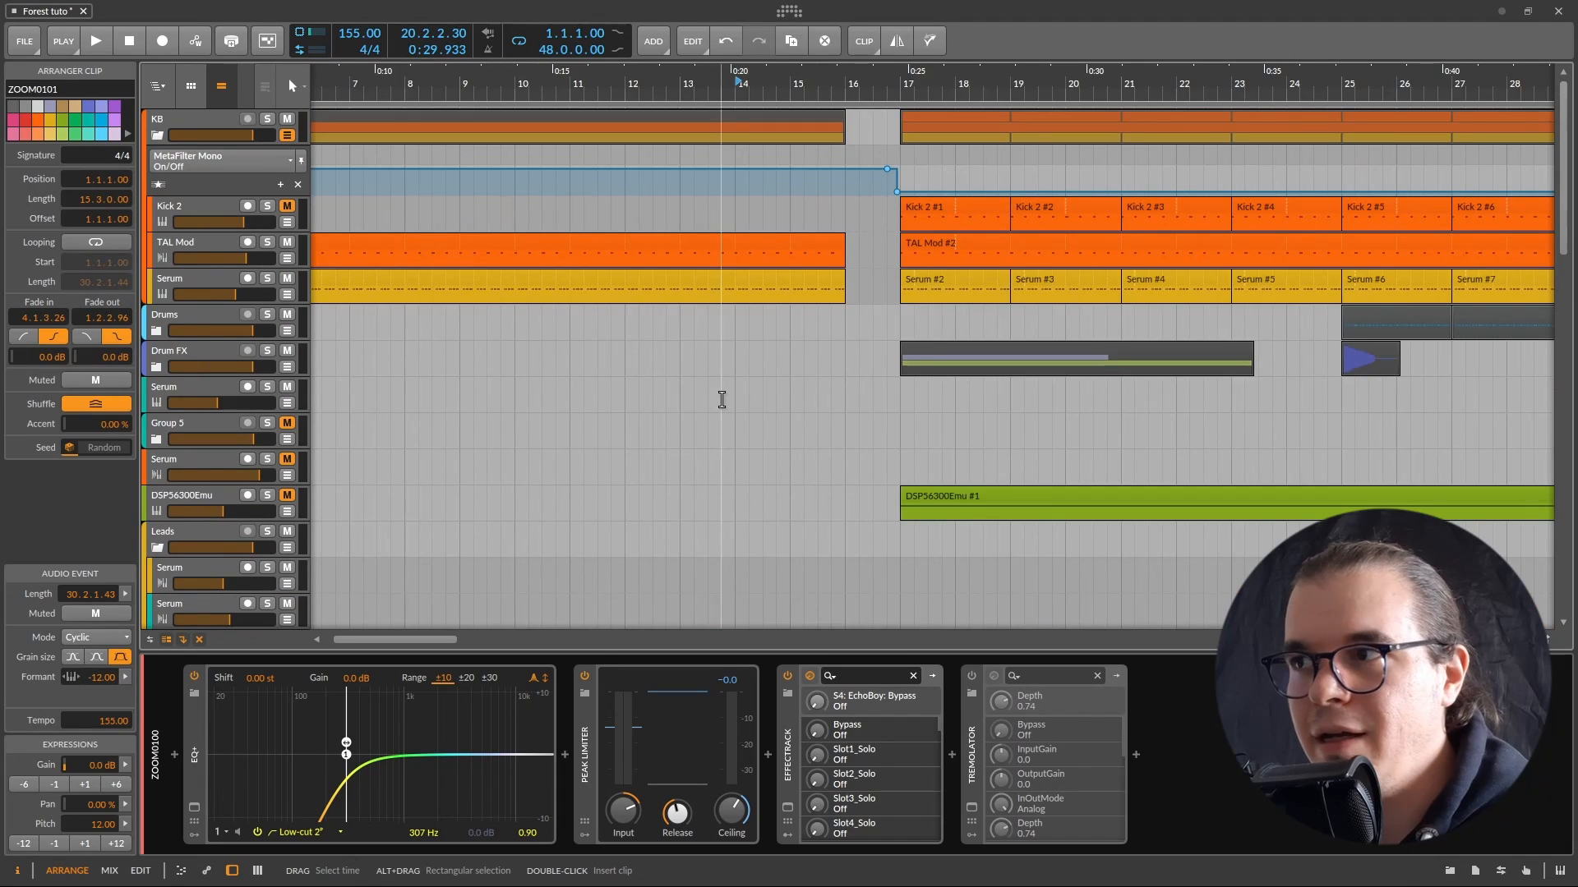
pyautogui.scroll(-5, 722, 397)
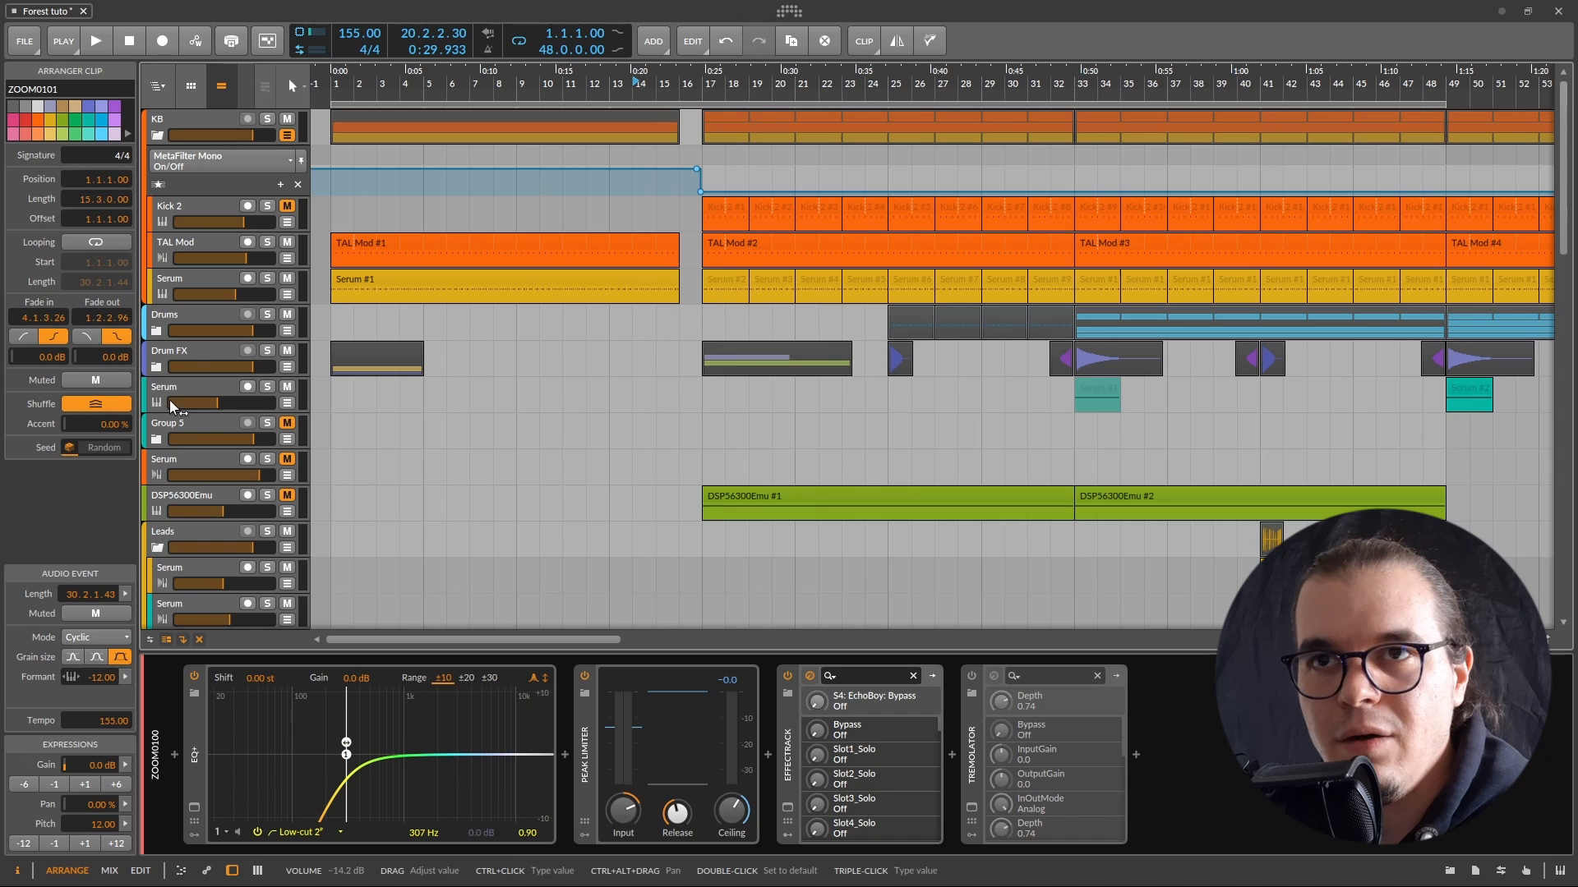
pyautogui.click(156, 366)
pyautogui.scroll(-3, 747, 478)
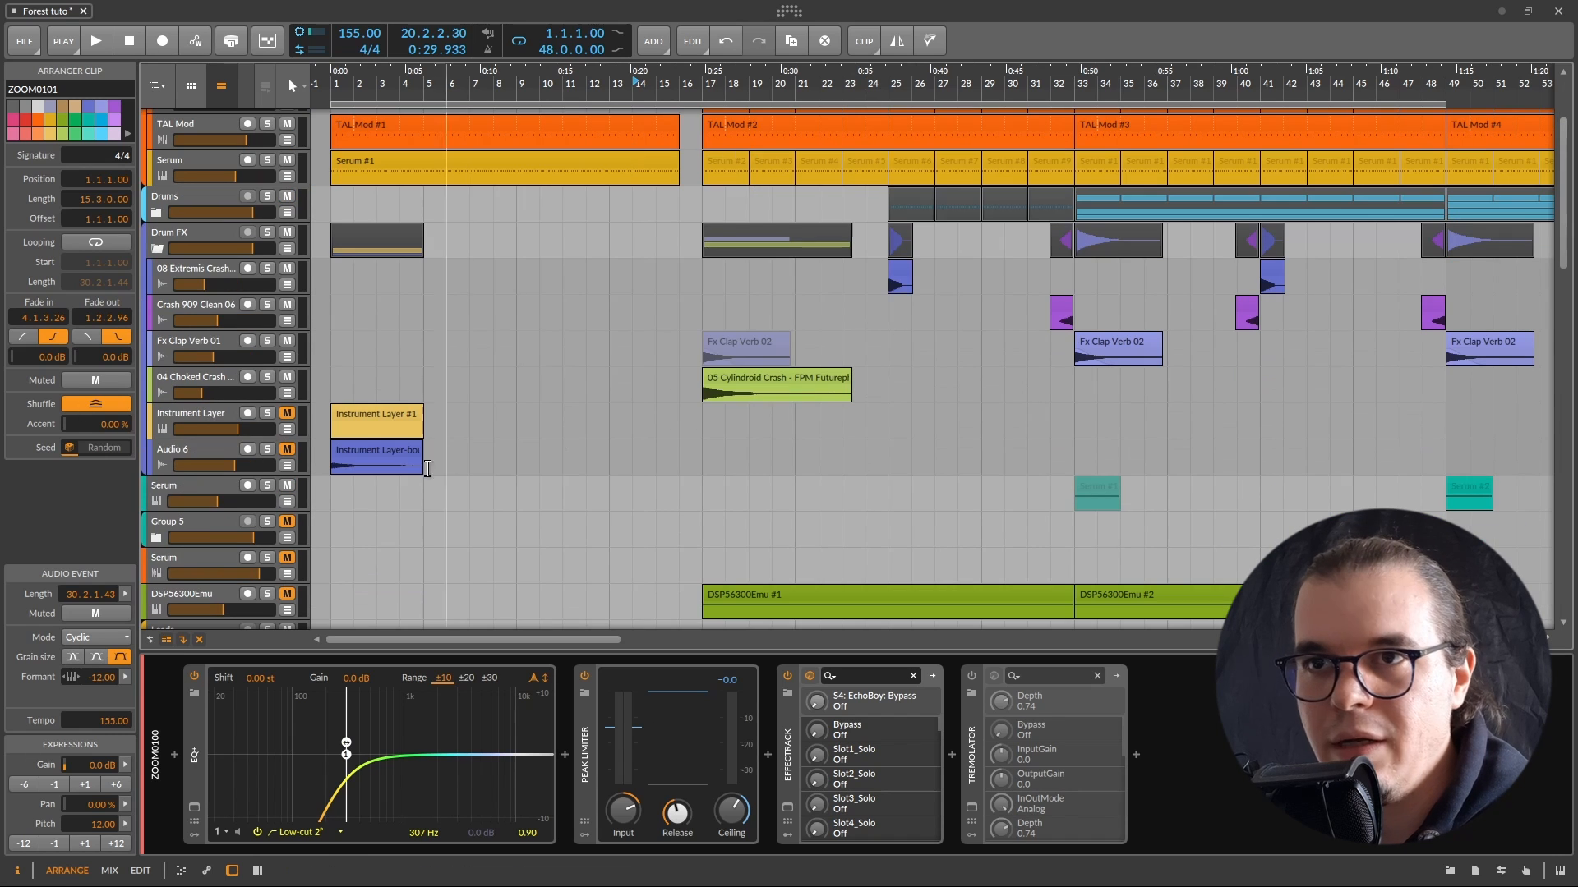
pyautogui.click(399, 452)
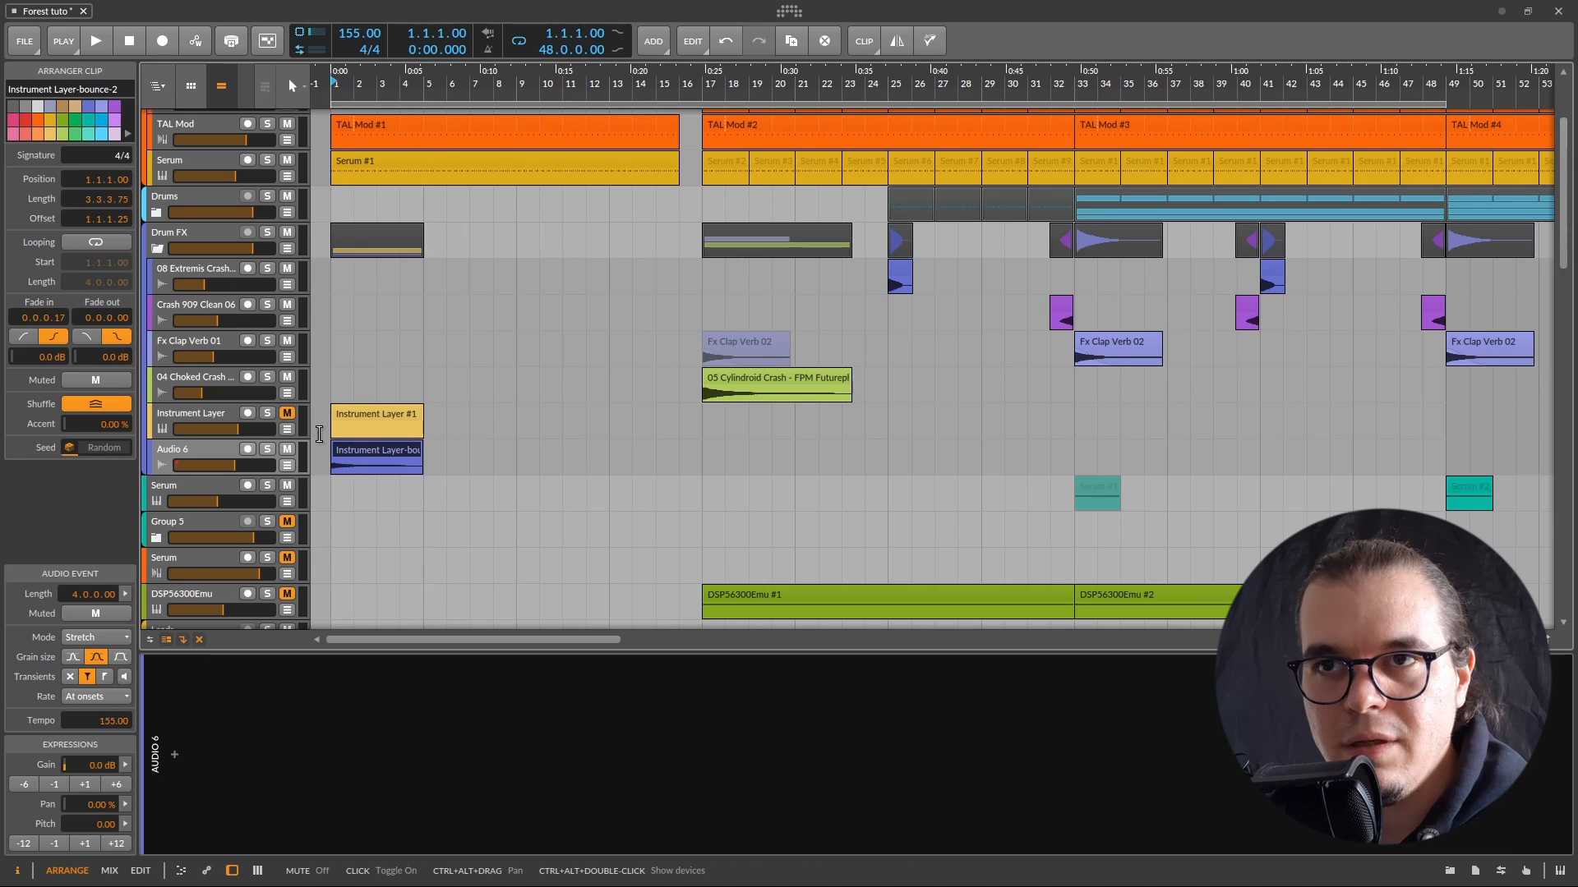
pyautogui.keyDown('ctrl'); pyautogui.scroll(6, 345, 448); pyautogui.keyUp('ctrl')
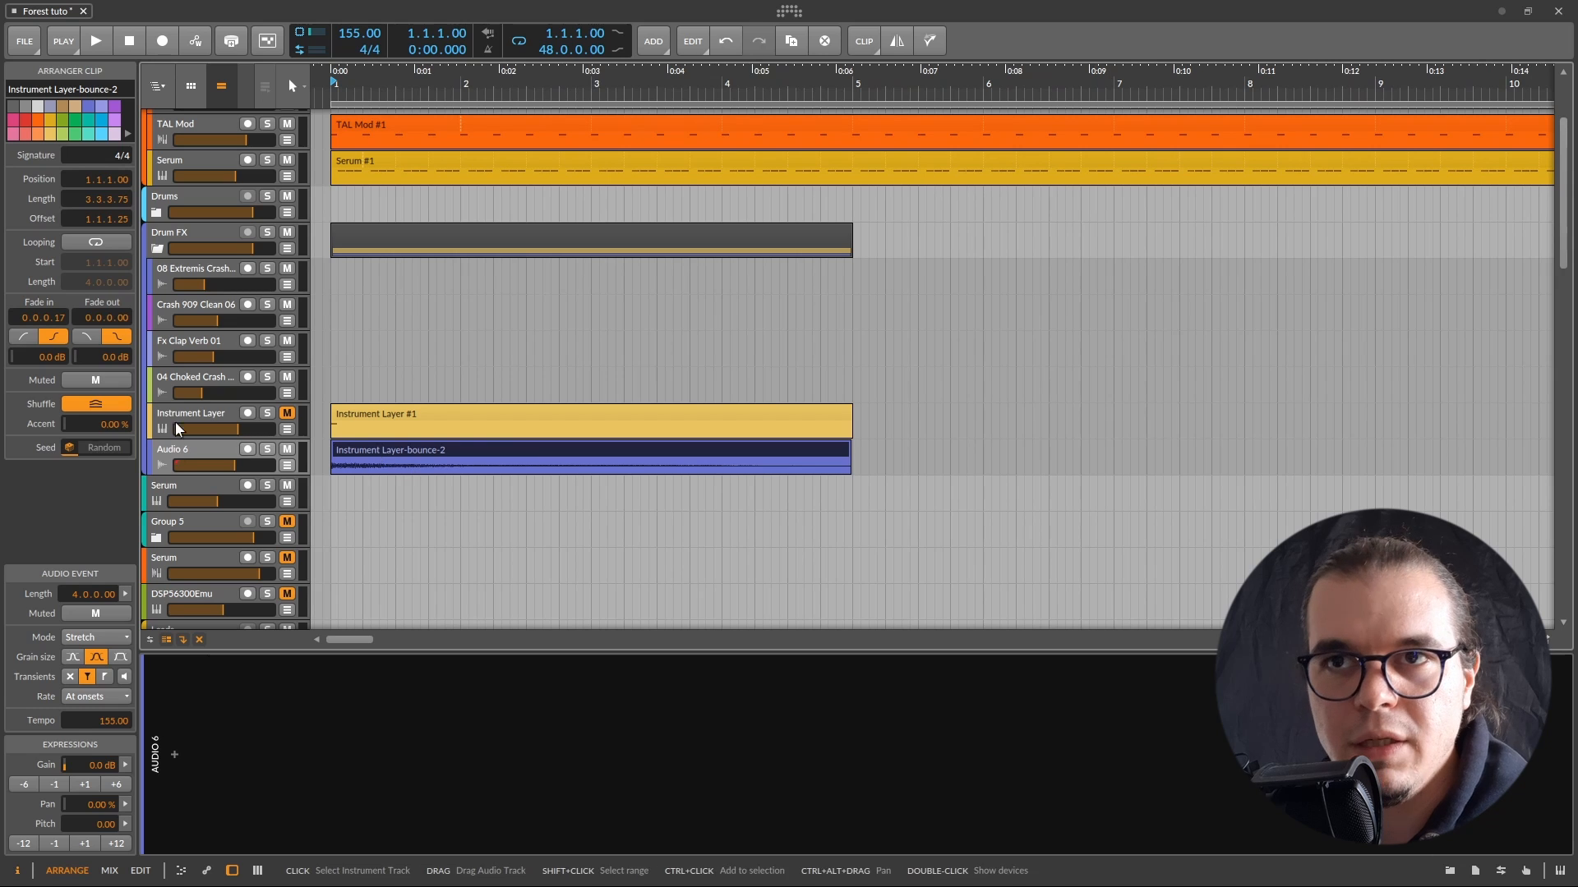
# Step: Examine the Instrument Layer track's device chain, viewing its E-Clap and E-Kick layers
pyautogui.click(180, 416)
pyautogui.scroll(-2, 188, 414)
pyautogui.scroll(1, 319, 485)
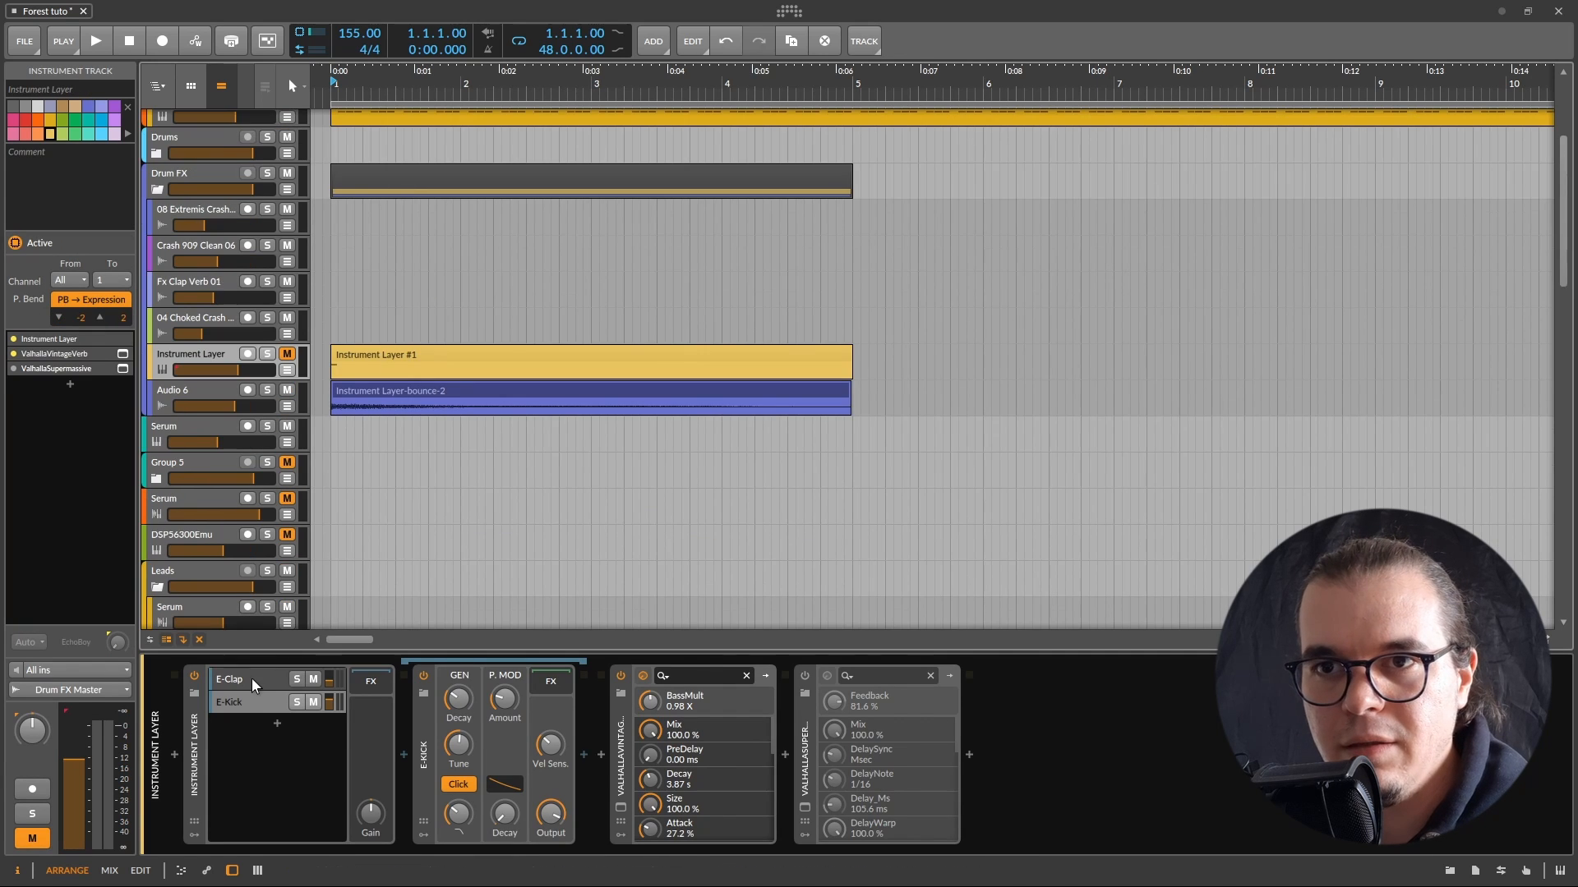
pyautogui.click(253, 680)
pyautogui.click(250, 702)
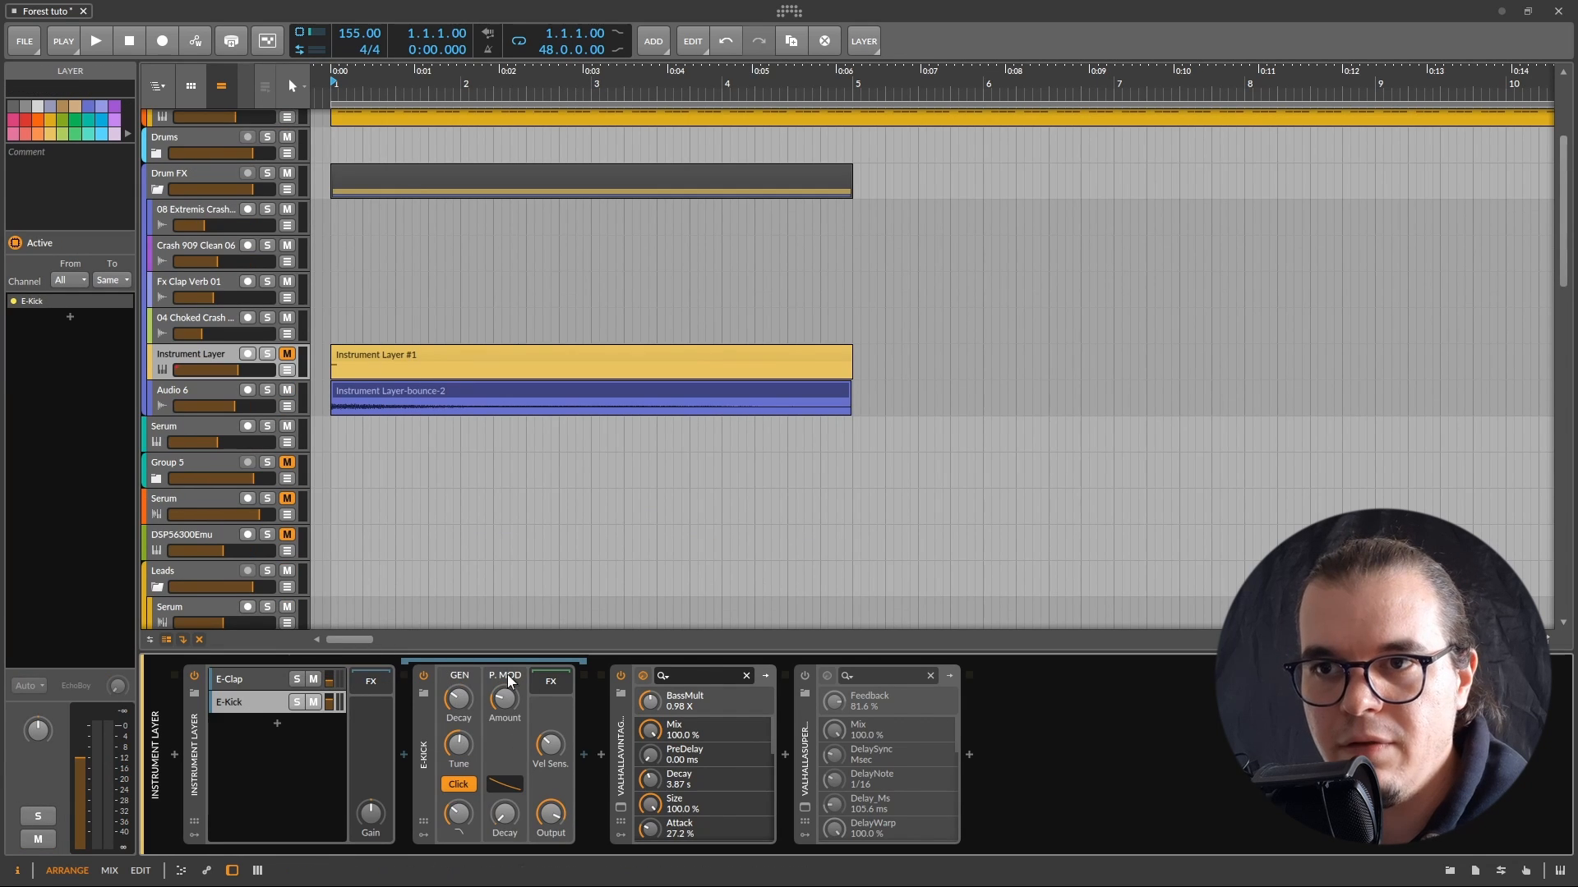
# Step: Bypass ValhallaVintageVerb, solo and unmute the Instrument Layer track, and audition the dry hit from bar 1
pyautogui.click(620, 676)
pyautogui.click(267, 354)
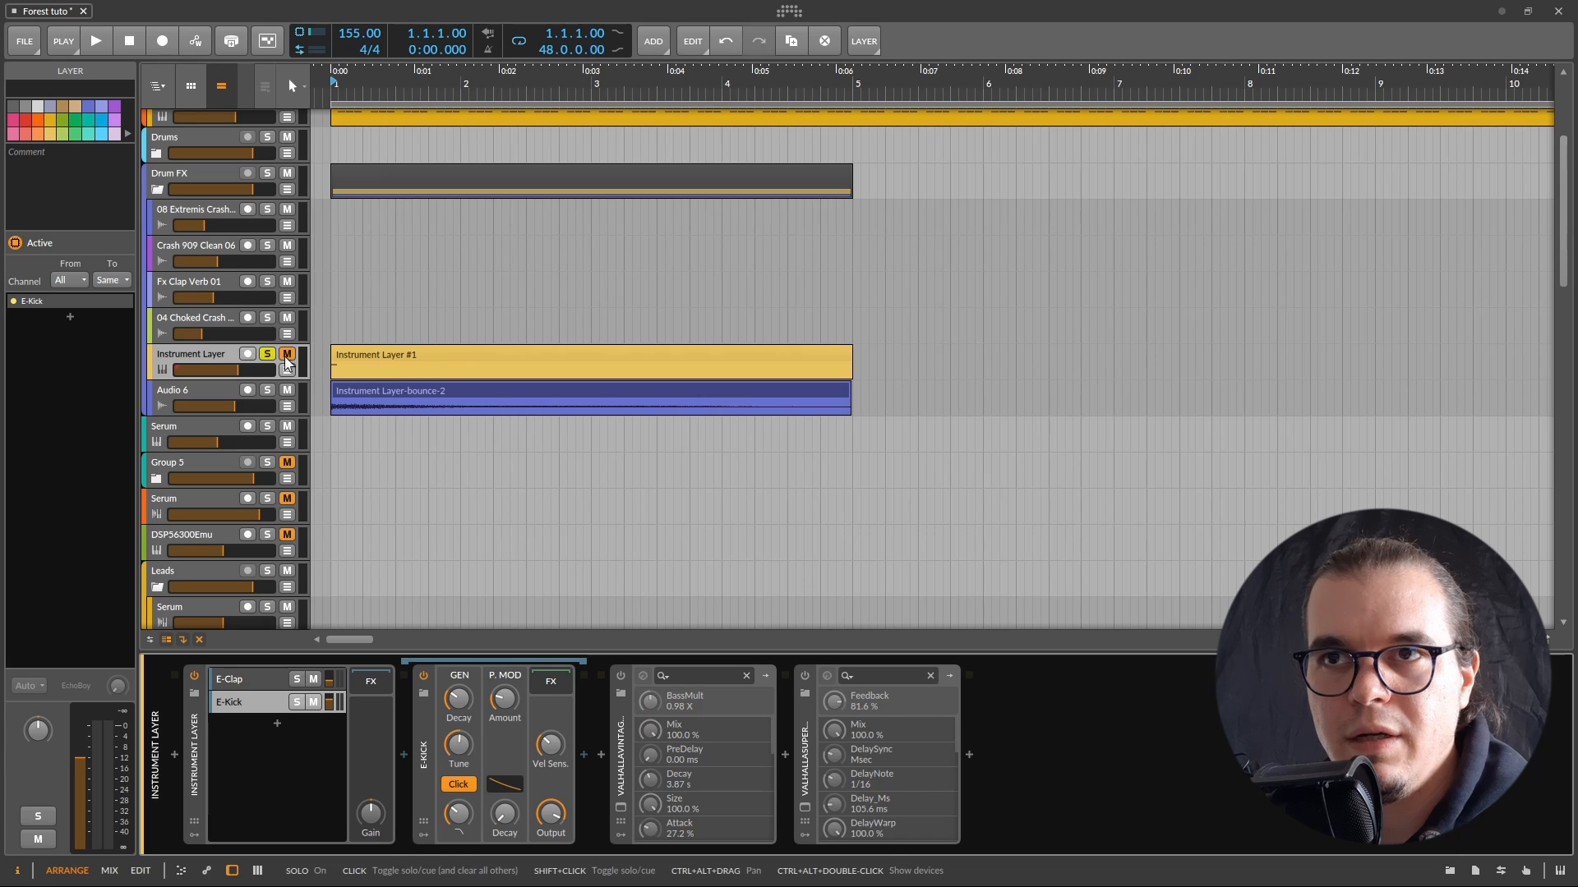
pyautogui.click(287, 353)
pyautogui.press('space')
pyautogui.press('space')
pyautogui.press('space')
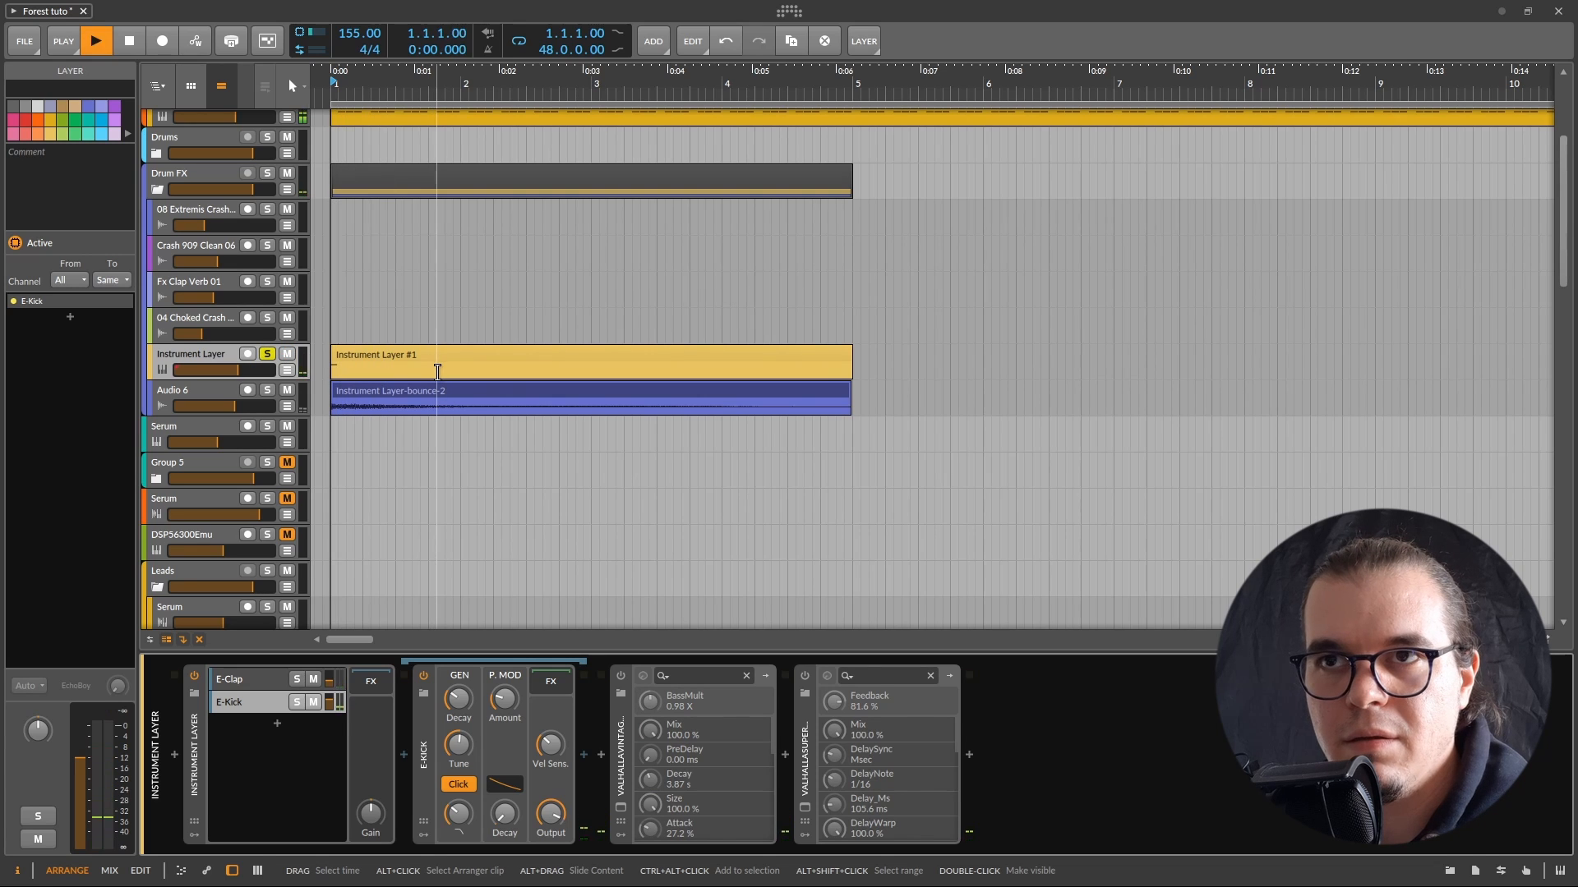
pyautogui.press('space')
pyautogui.press('space')
pyautogui.press('space')
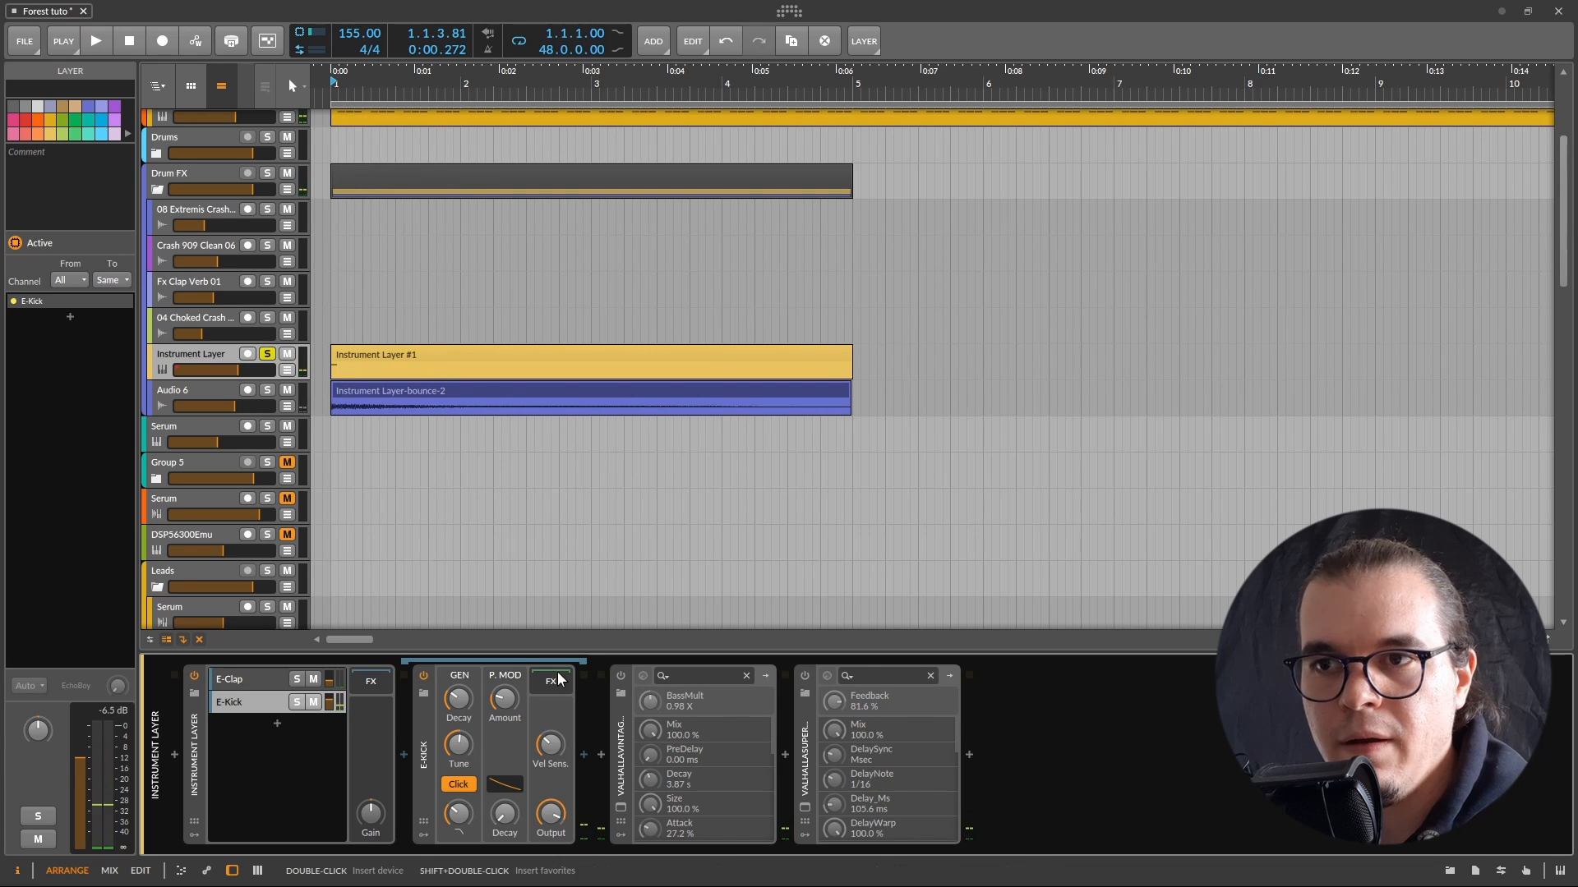
# Step: Re-enable ValhallaVintageVerb, examine its settings in the plug-in window and audition the hit with reverb
pyautogui.click(620, 675)
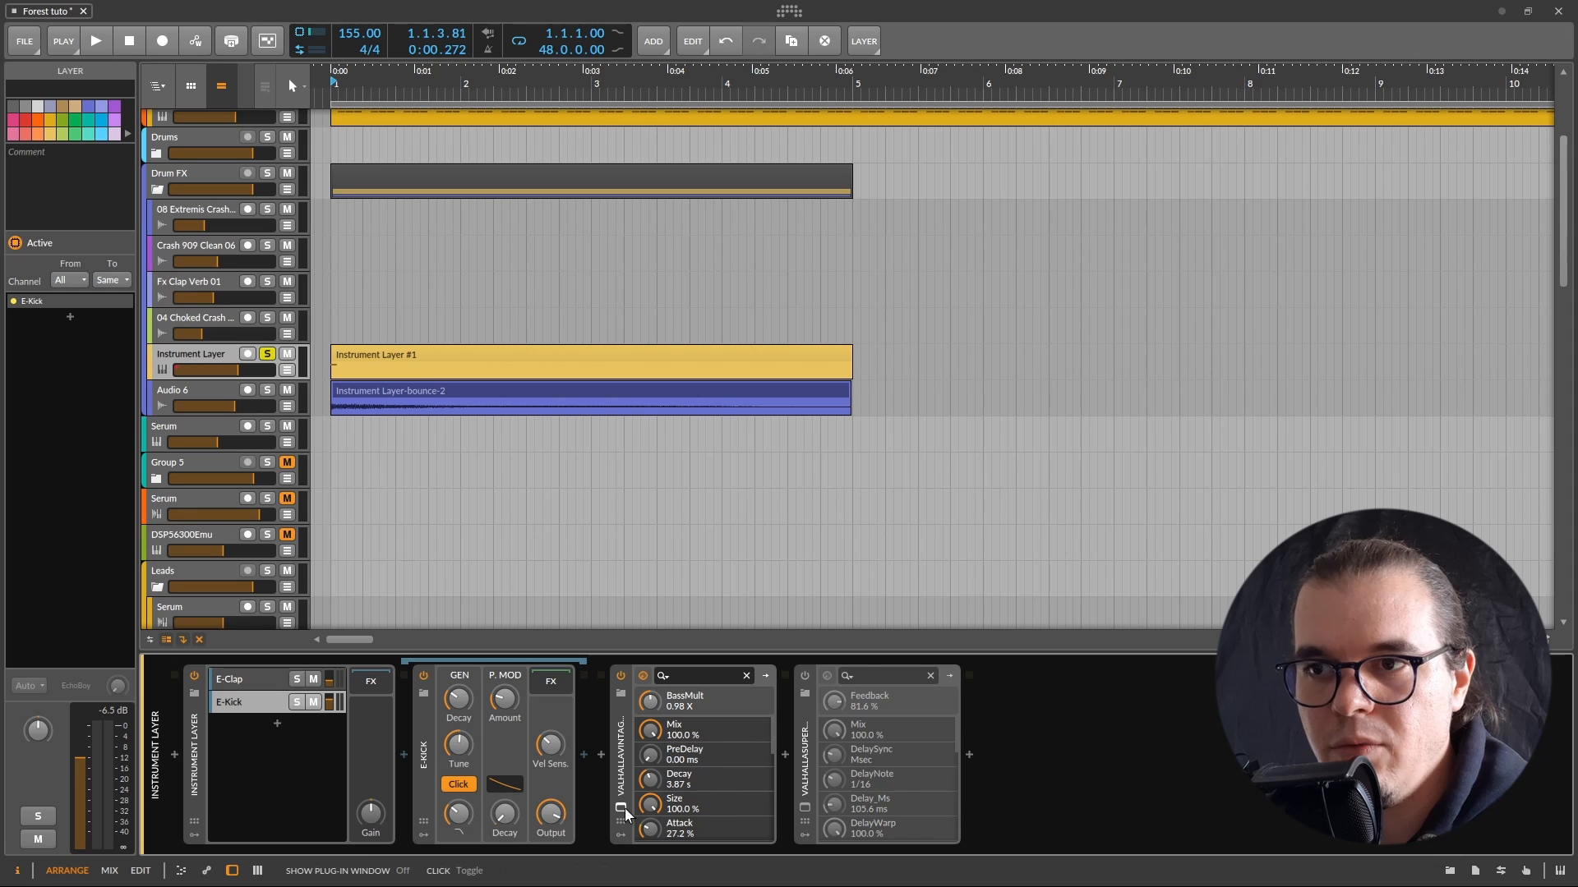
pyautogui.click(622, 808)
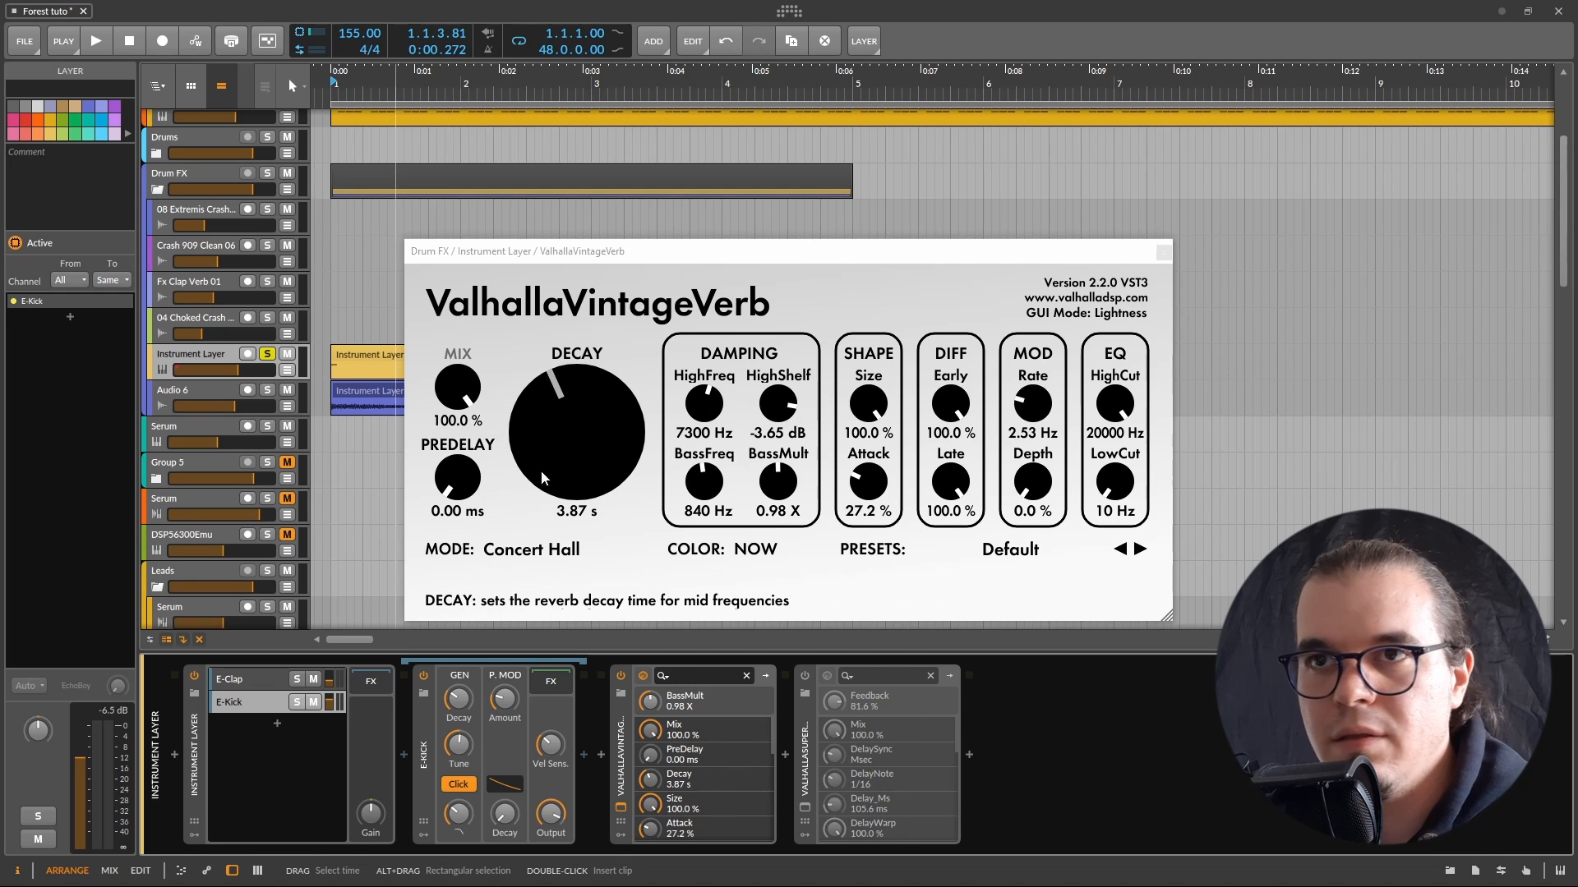
pyautogui.press('space')
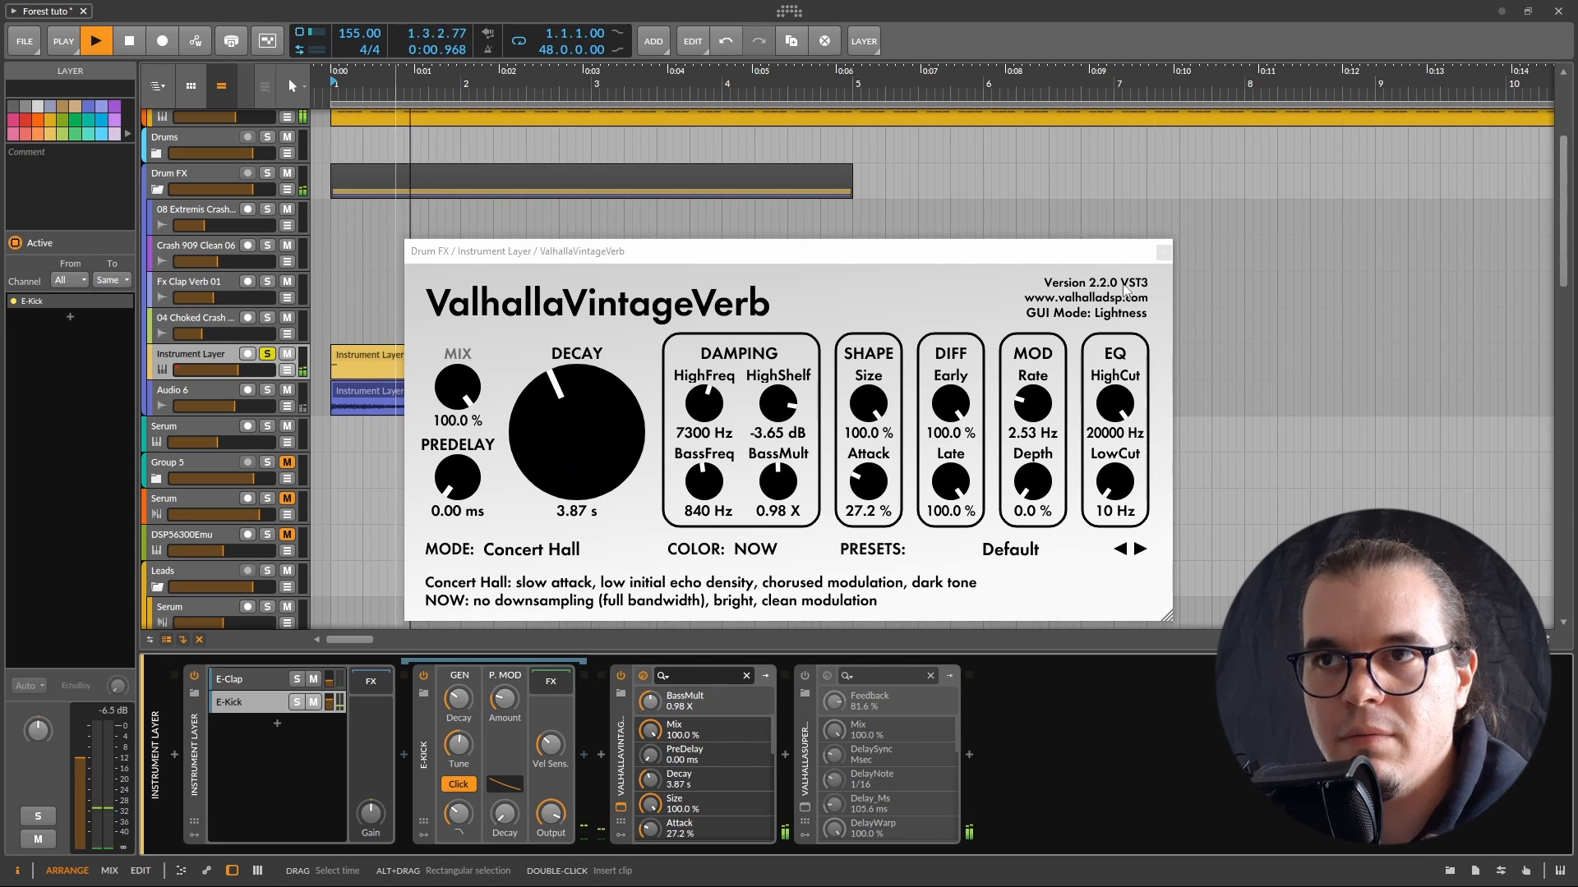
pyautogui.click(1163, 253)
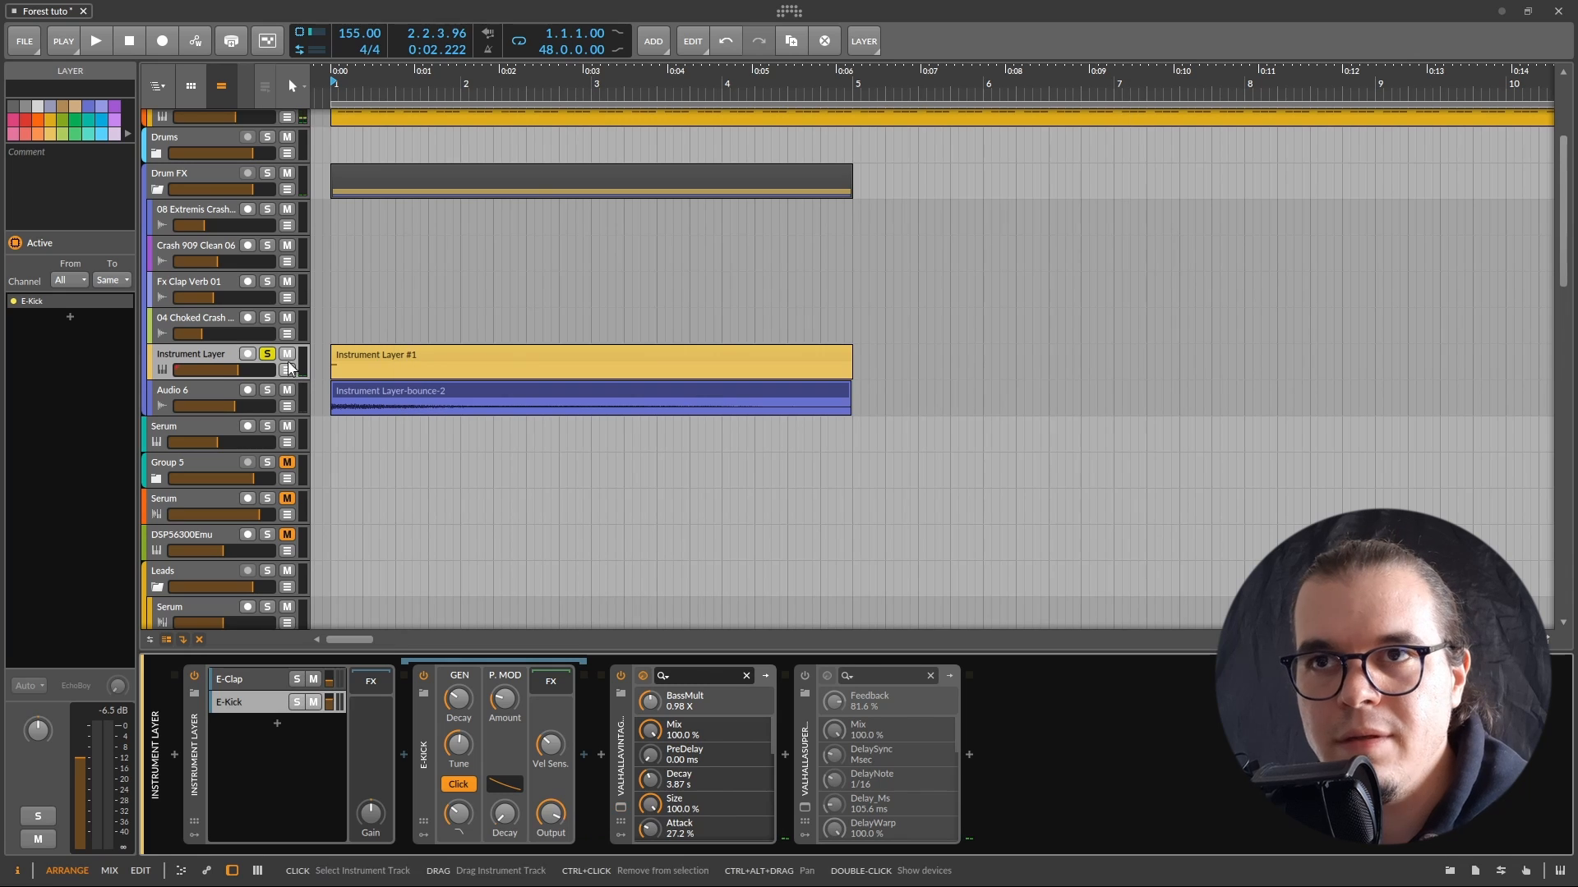
# Step: Unsolo and mute the Instrument Layer track, and play the bounced clip on Audio 6 from bar 1
pyautogui.click(267, 354)
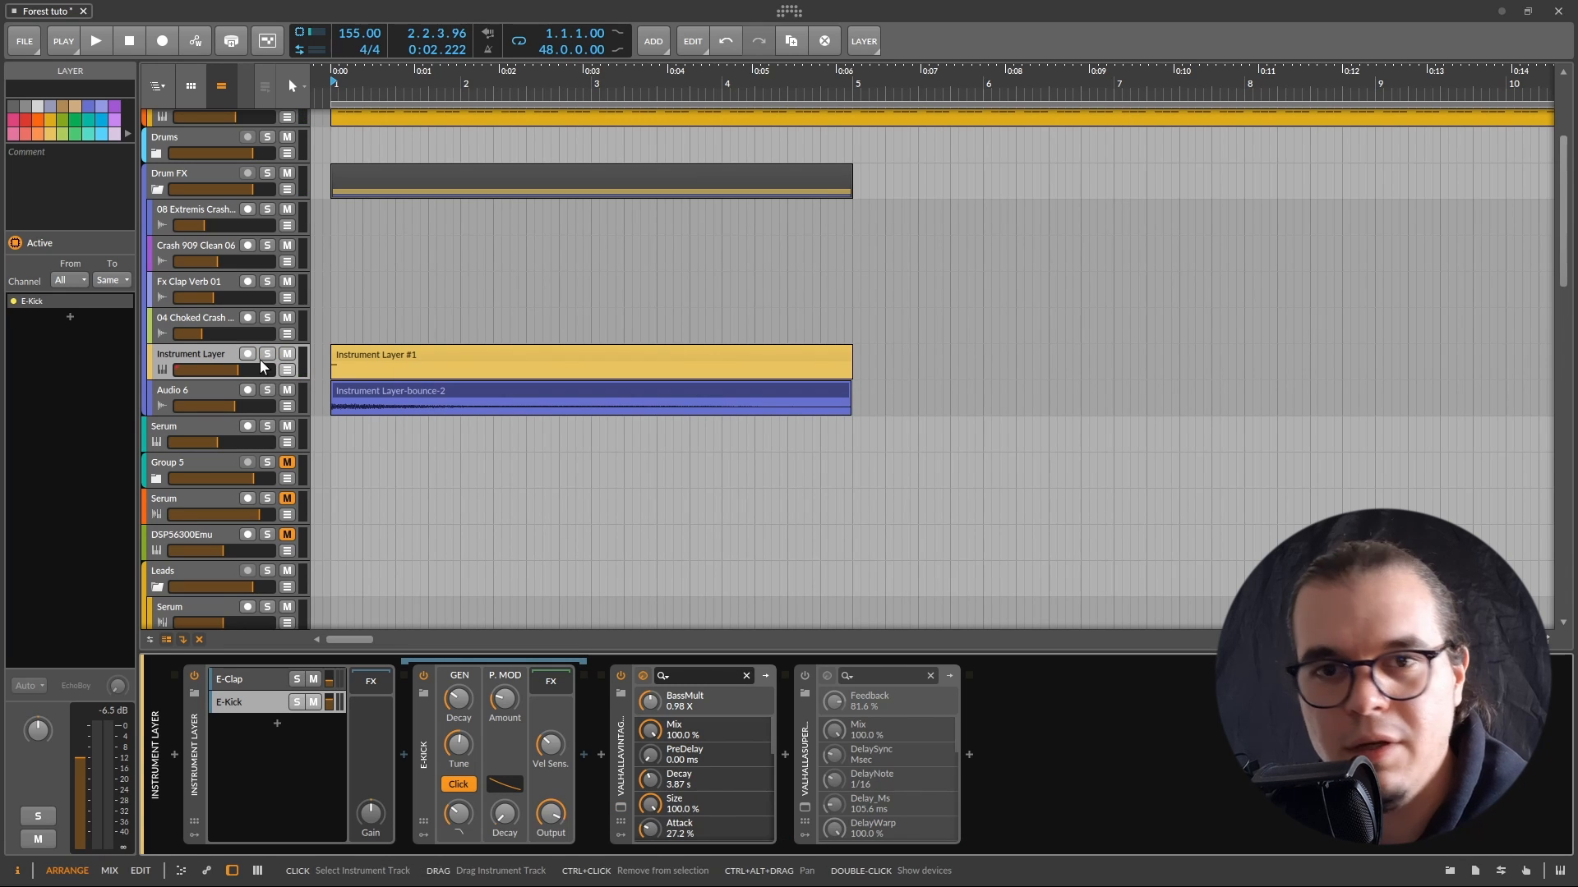
pyautogui.click(287, 353)
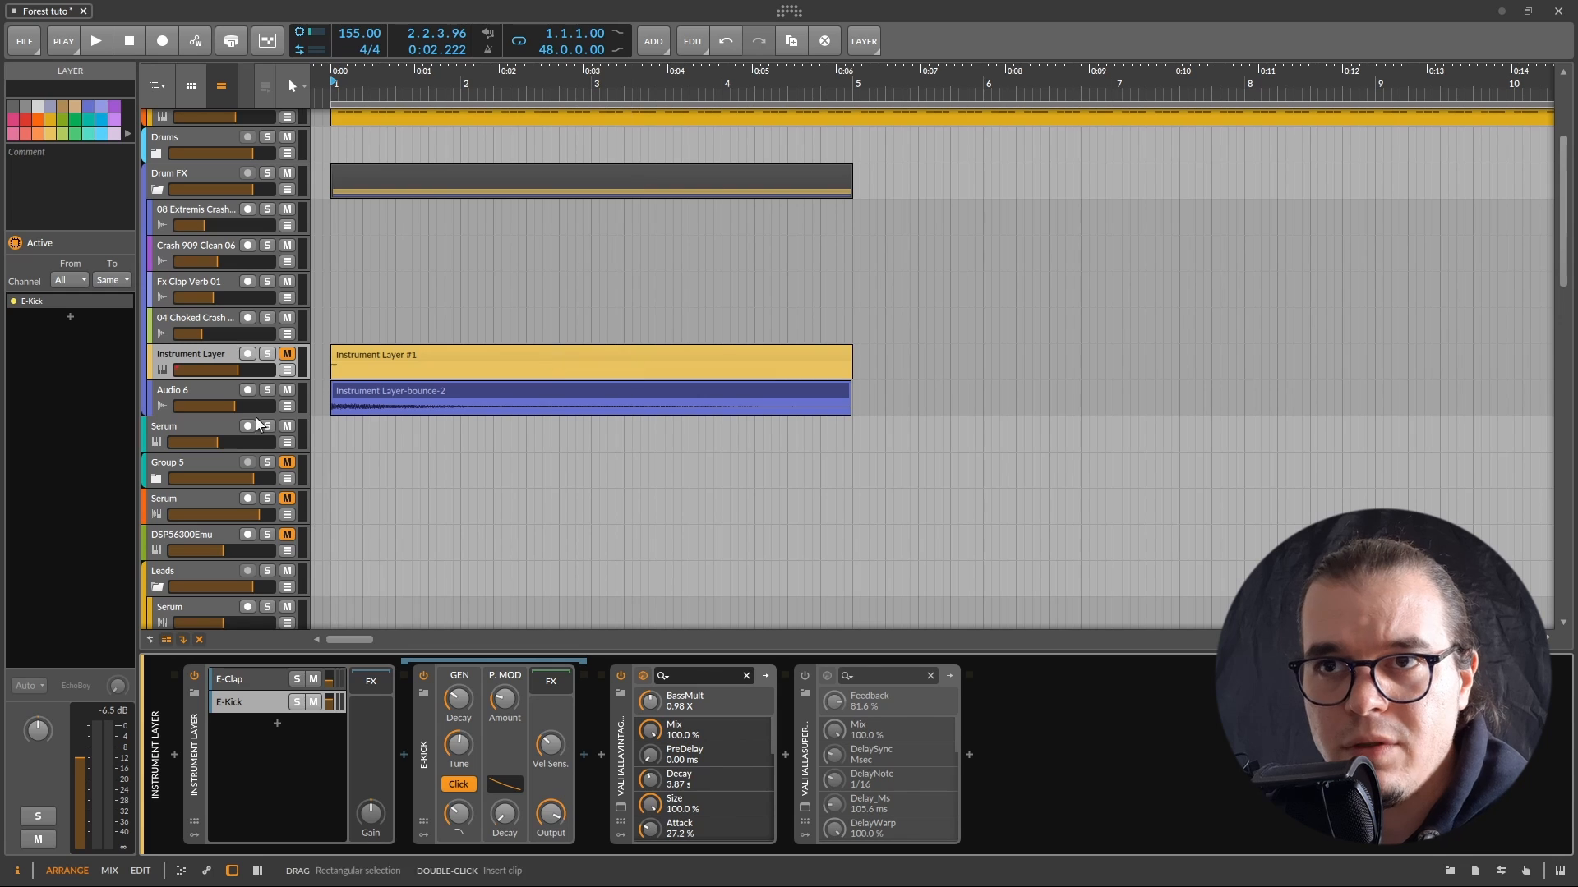
pyautogui.click(267, 389)
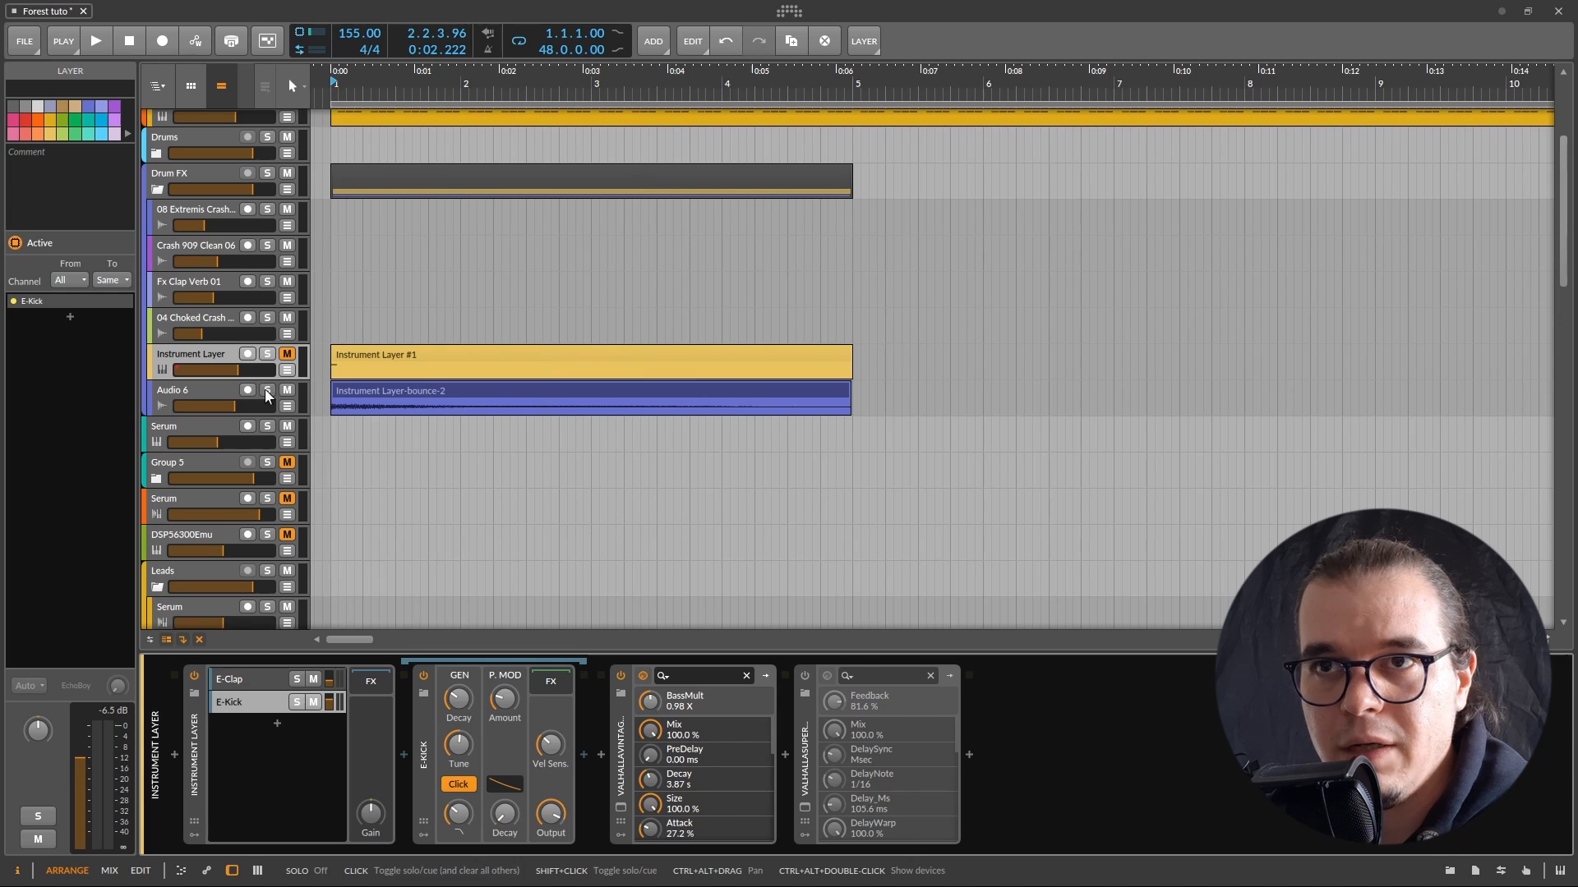
pyautogui.click(440, 384)
pyautogui.press('space')
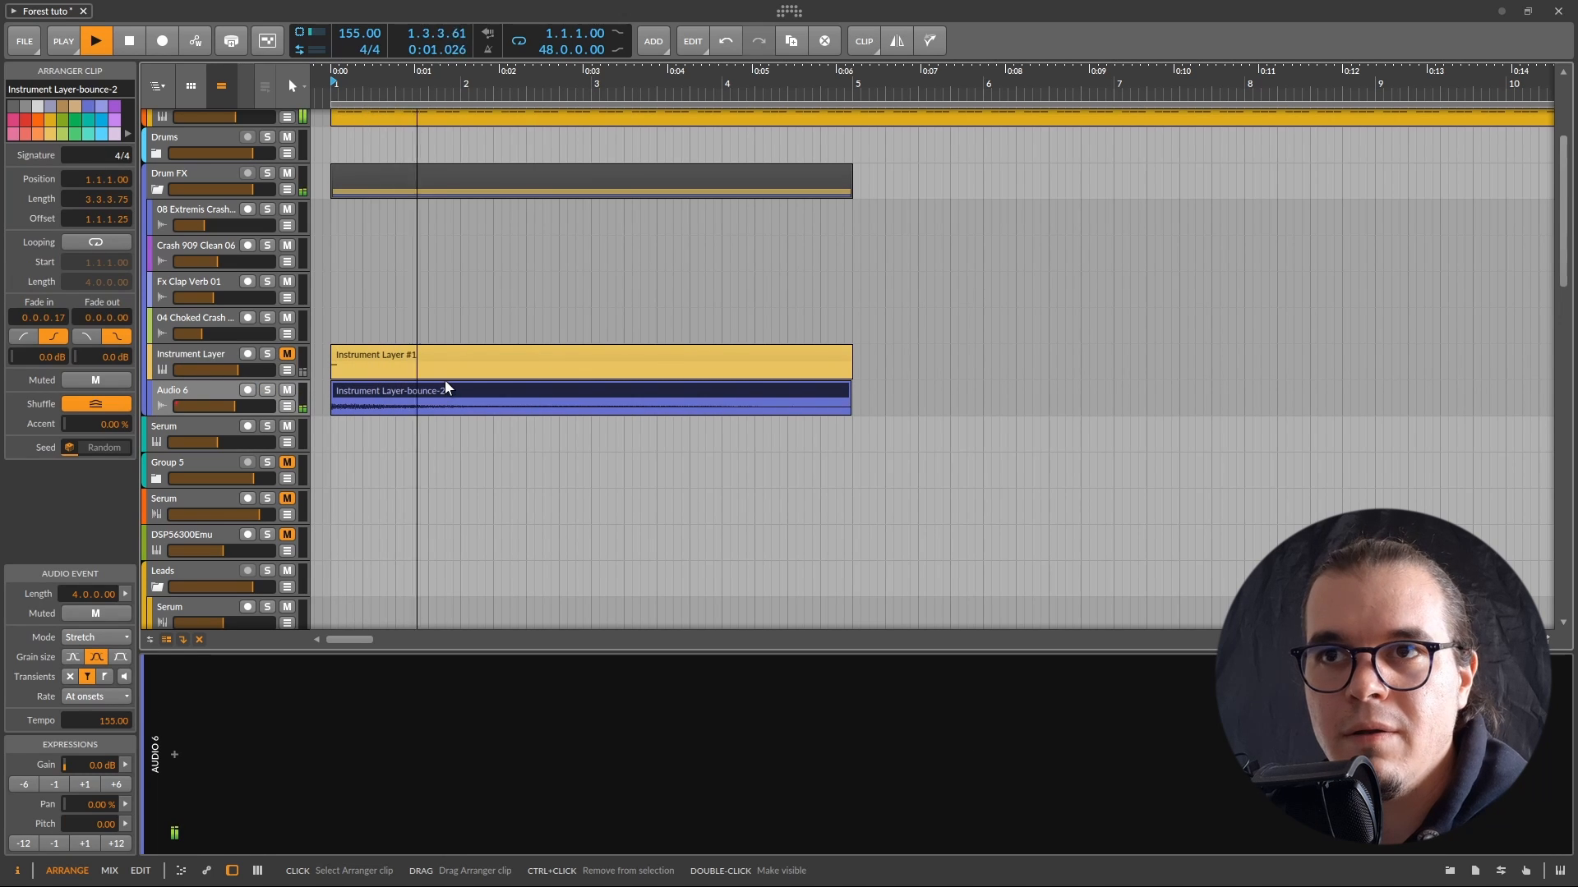
pyautogui.scroll(-5, 378, 410)
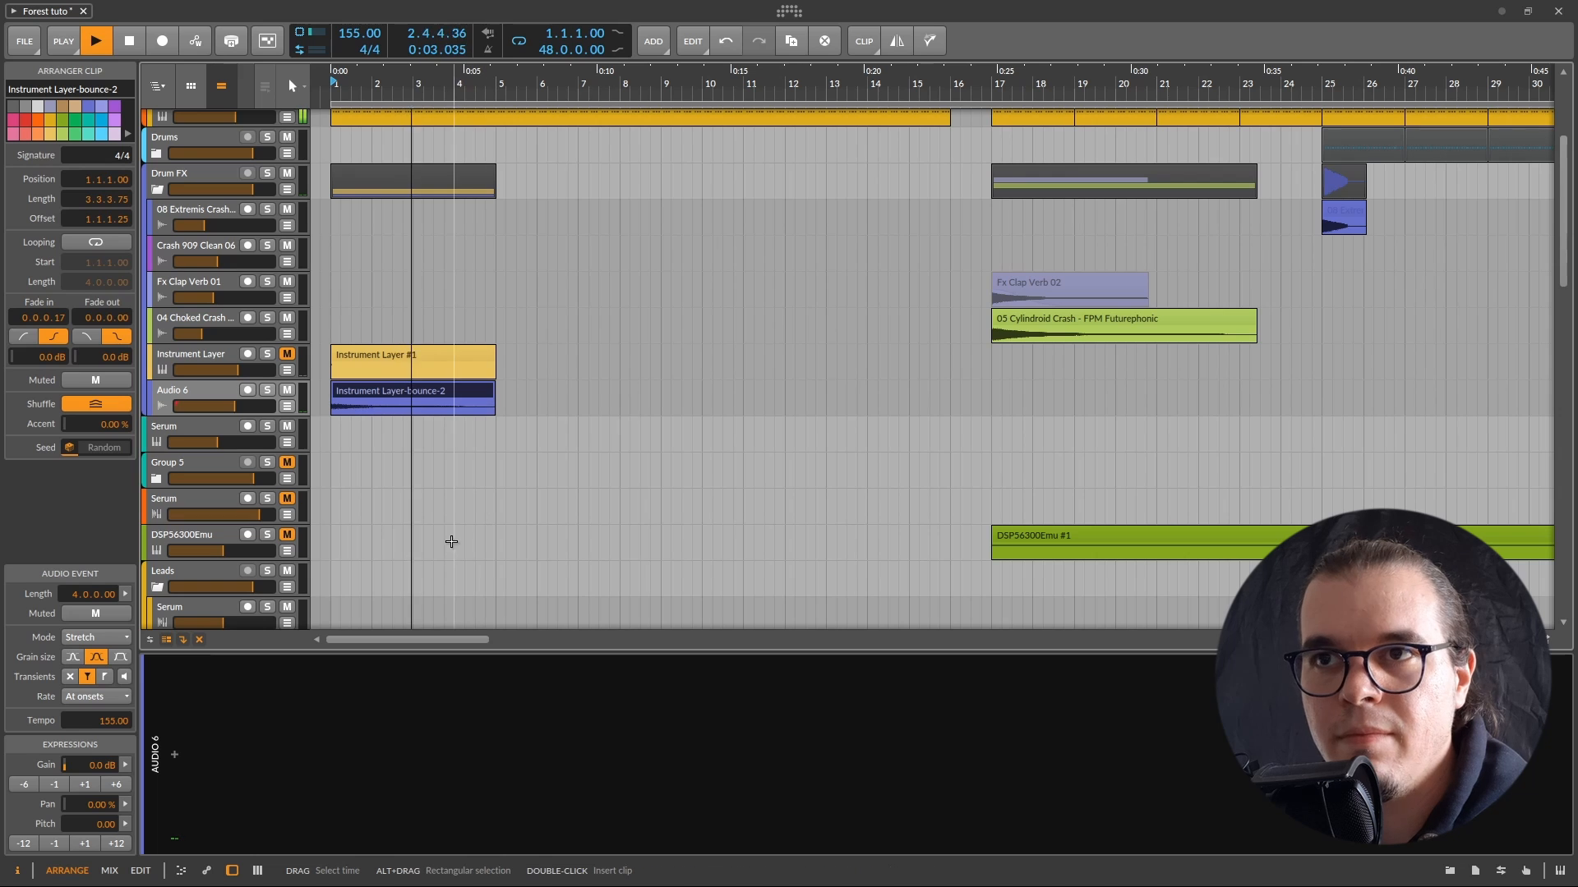
pyautogui.press('space')
# Step: Copy the Crash 909 Clean 06 clip that leads into bar 33 and paste it at 16.1.1.00 on the same track
pyautogui.scroll(3, 447, 514)
pyautogui.scroll(-3, 781, 514)
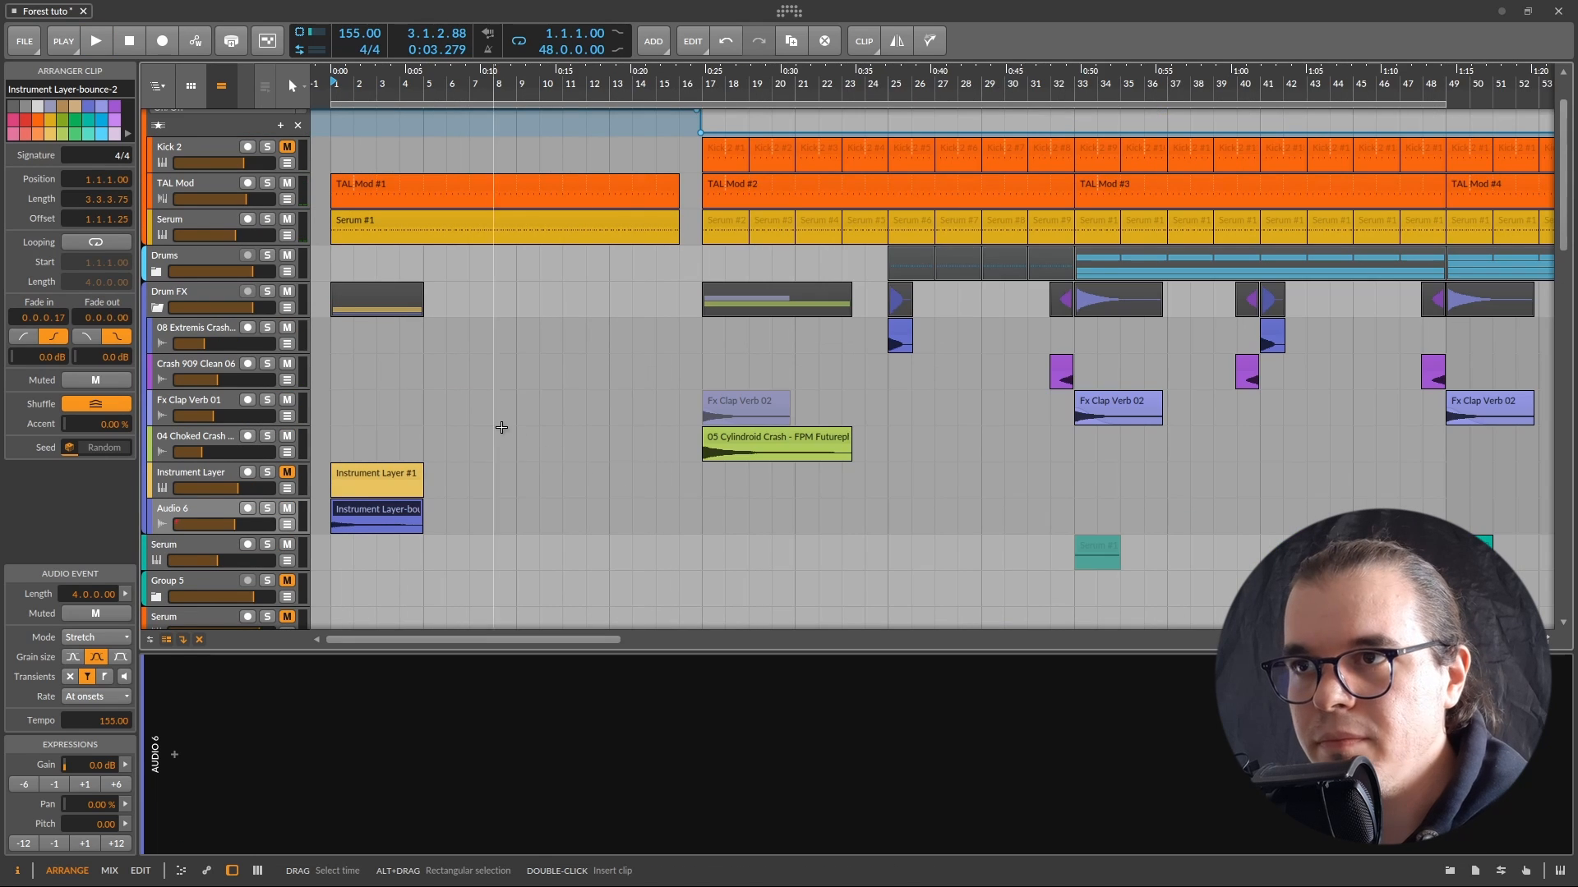
pyautogui.scroll(2, 529, 416)
pyautogui.scroll(-1, 802, 357)
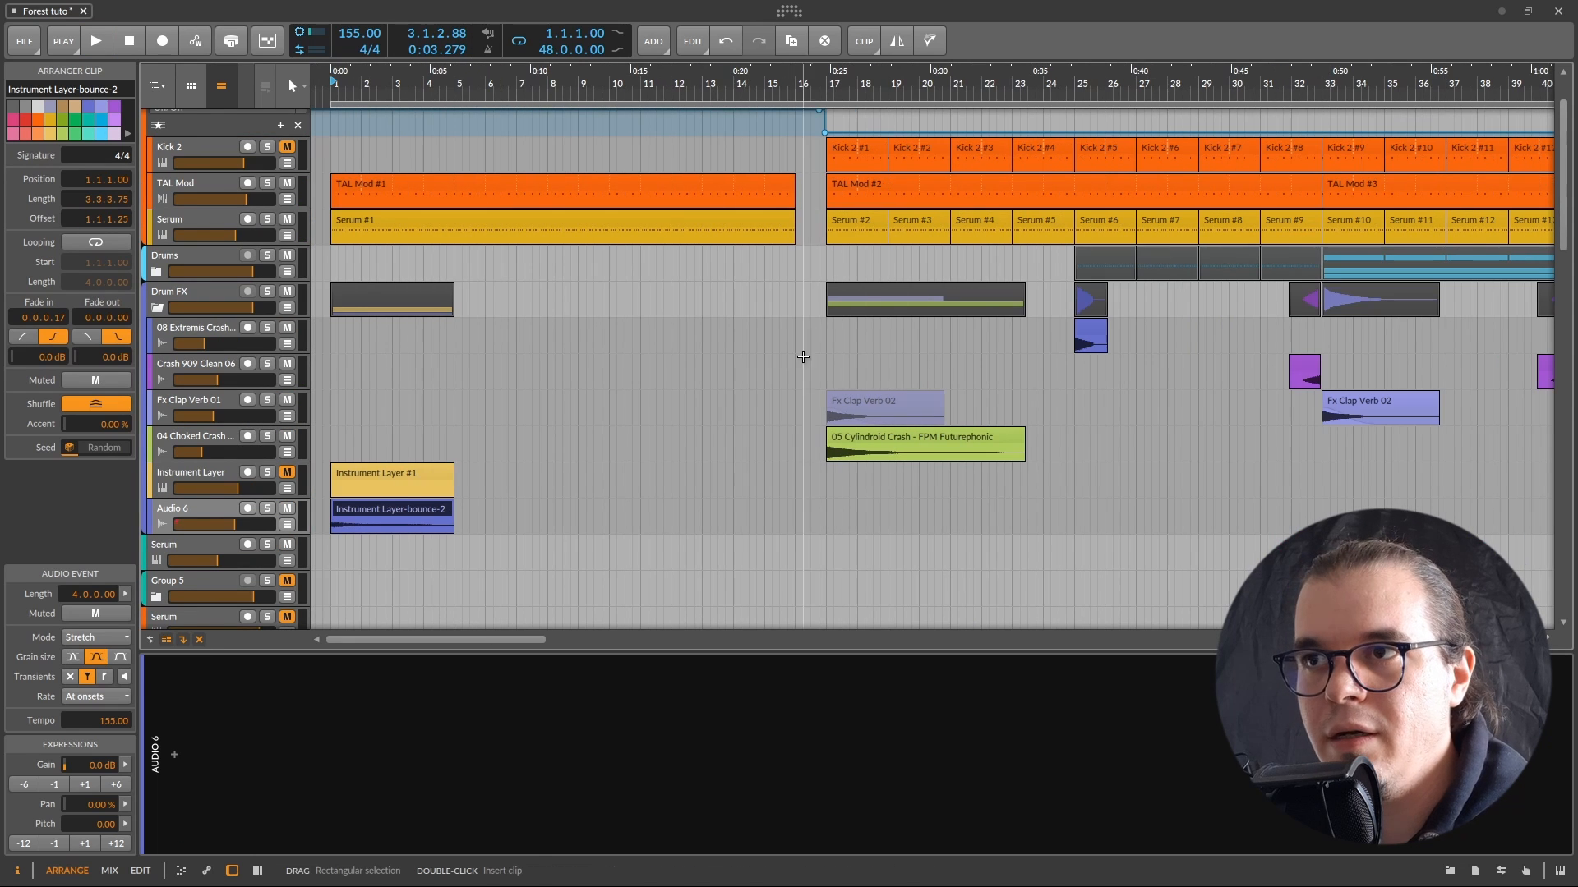
pyautogui.click(1307, 367)
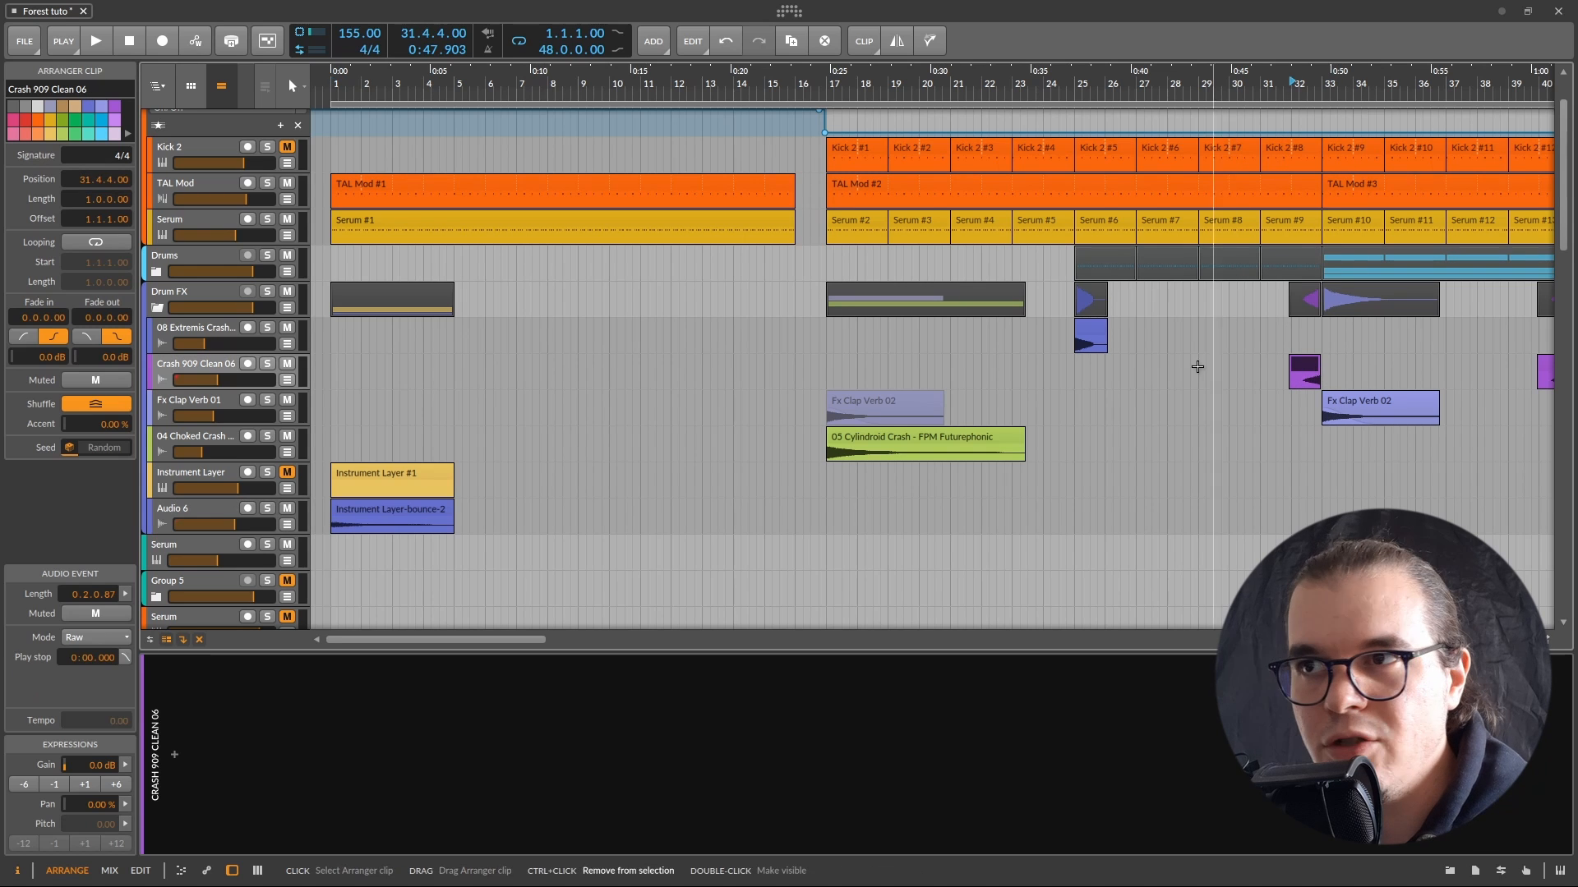
pyautogui.click(791, 371)
pyautogui.hotkey('ctrl', 'v')
# Step: Move the pasted Crash 909 Clean 06 clip to 15.4.4.00, leaving a sixteenth-note gap before bar 17
pyautogui.scroll(5, 803, 369)
pyautogui.scroll(4, 879, 362)
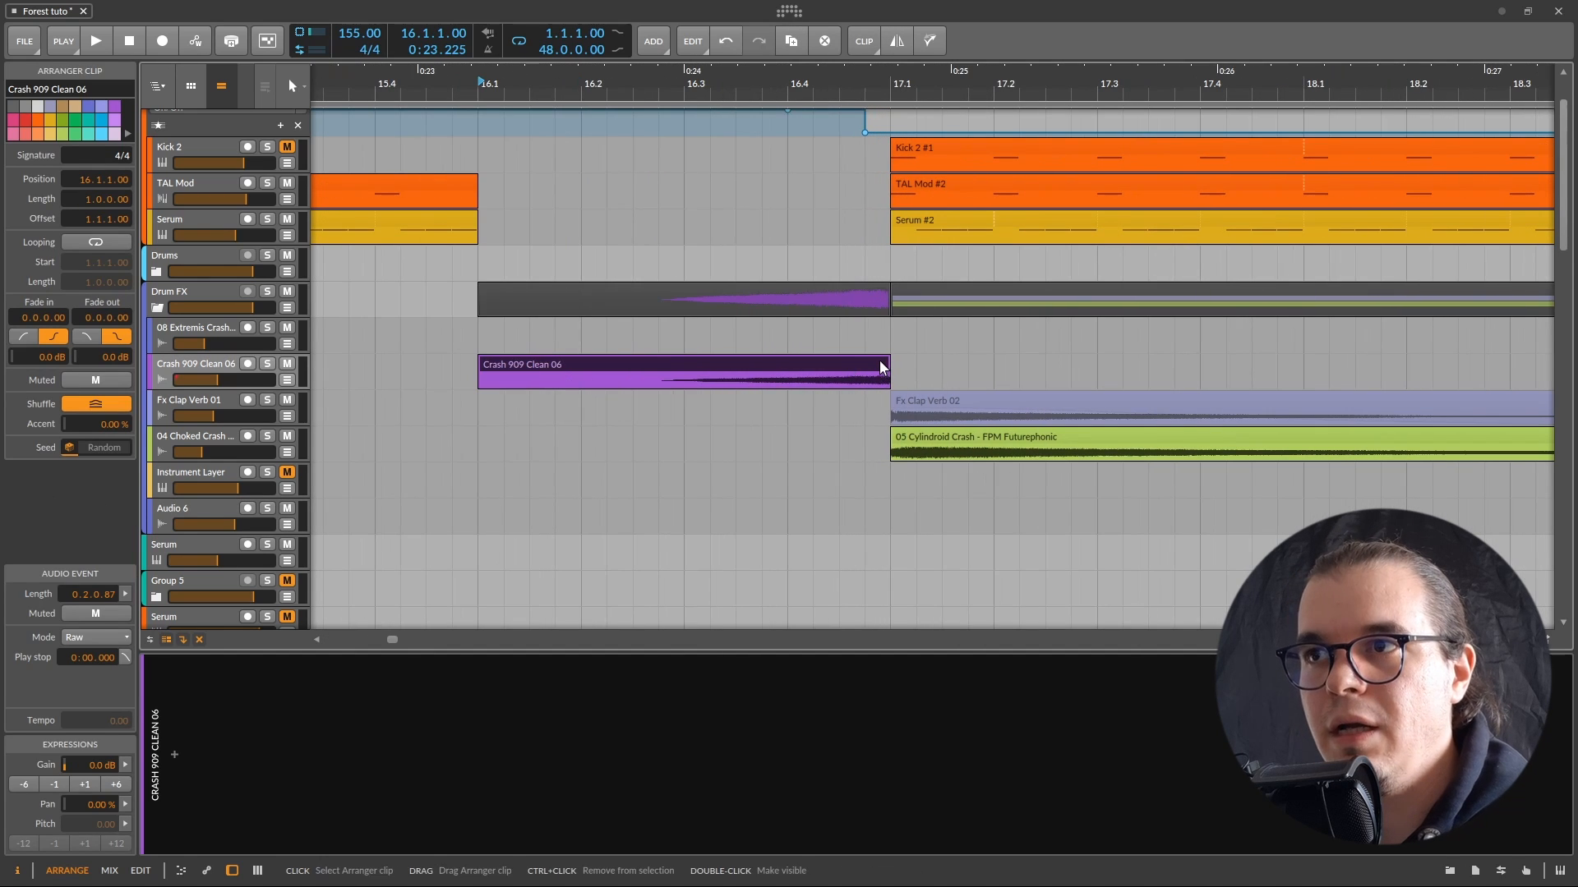
pyautogui.moveTo(880, 361); pyautogui.dragTo(844, 366)
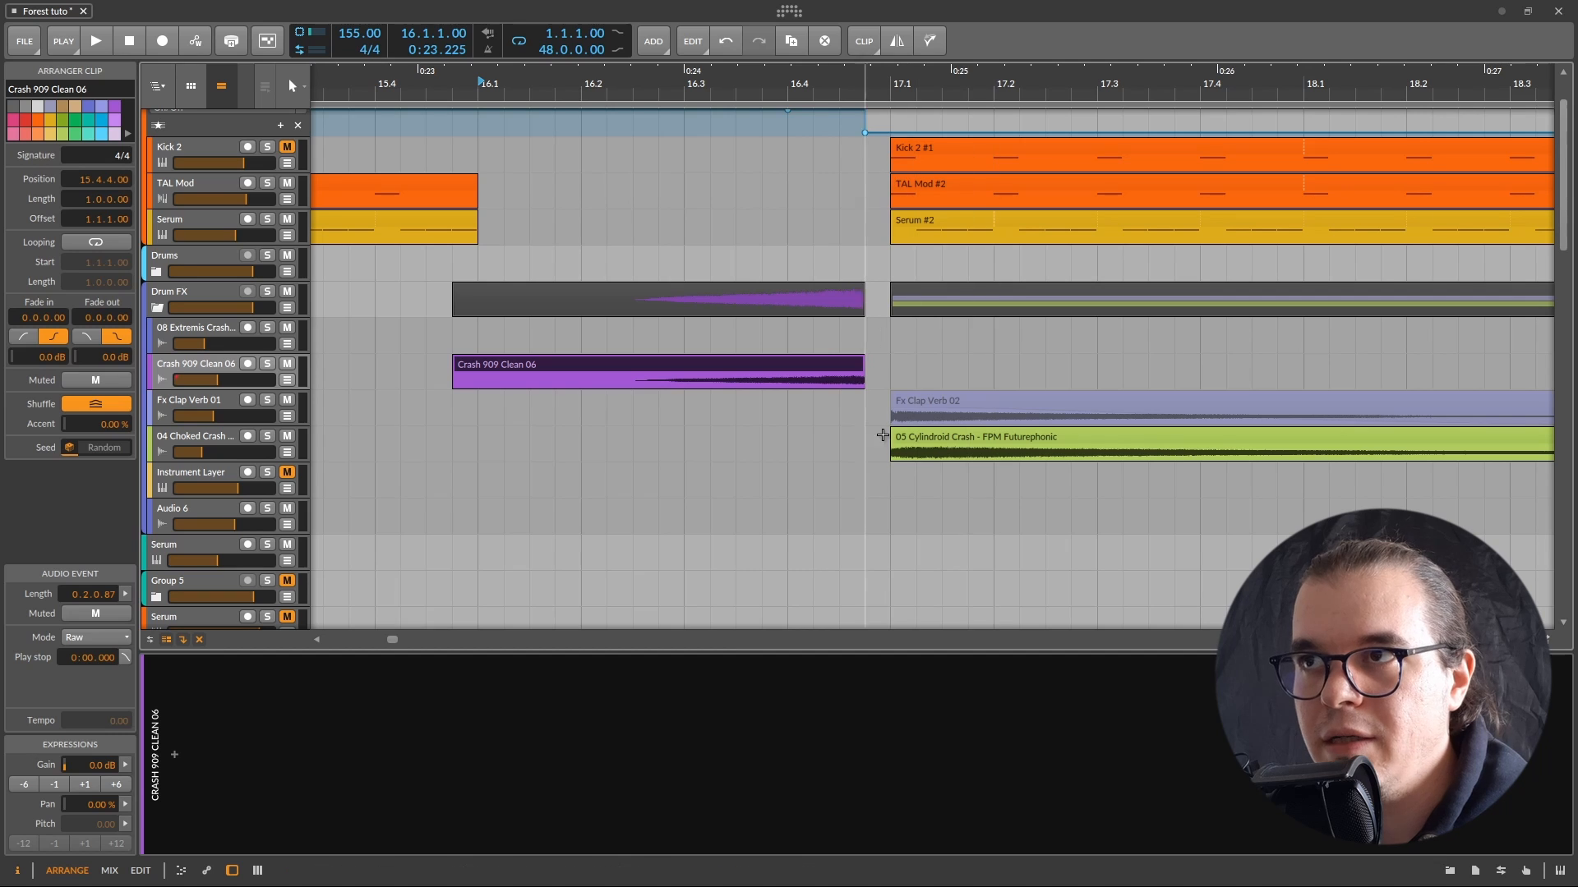
pyautogui.scroll(3, 874, 359)
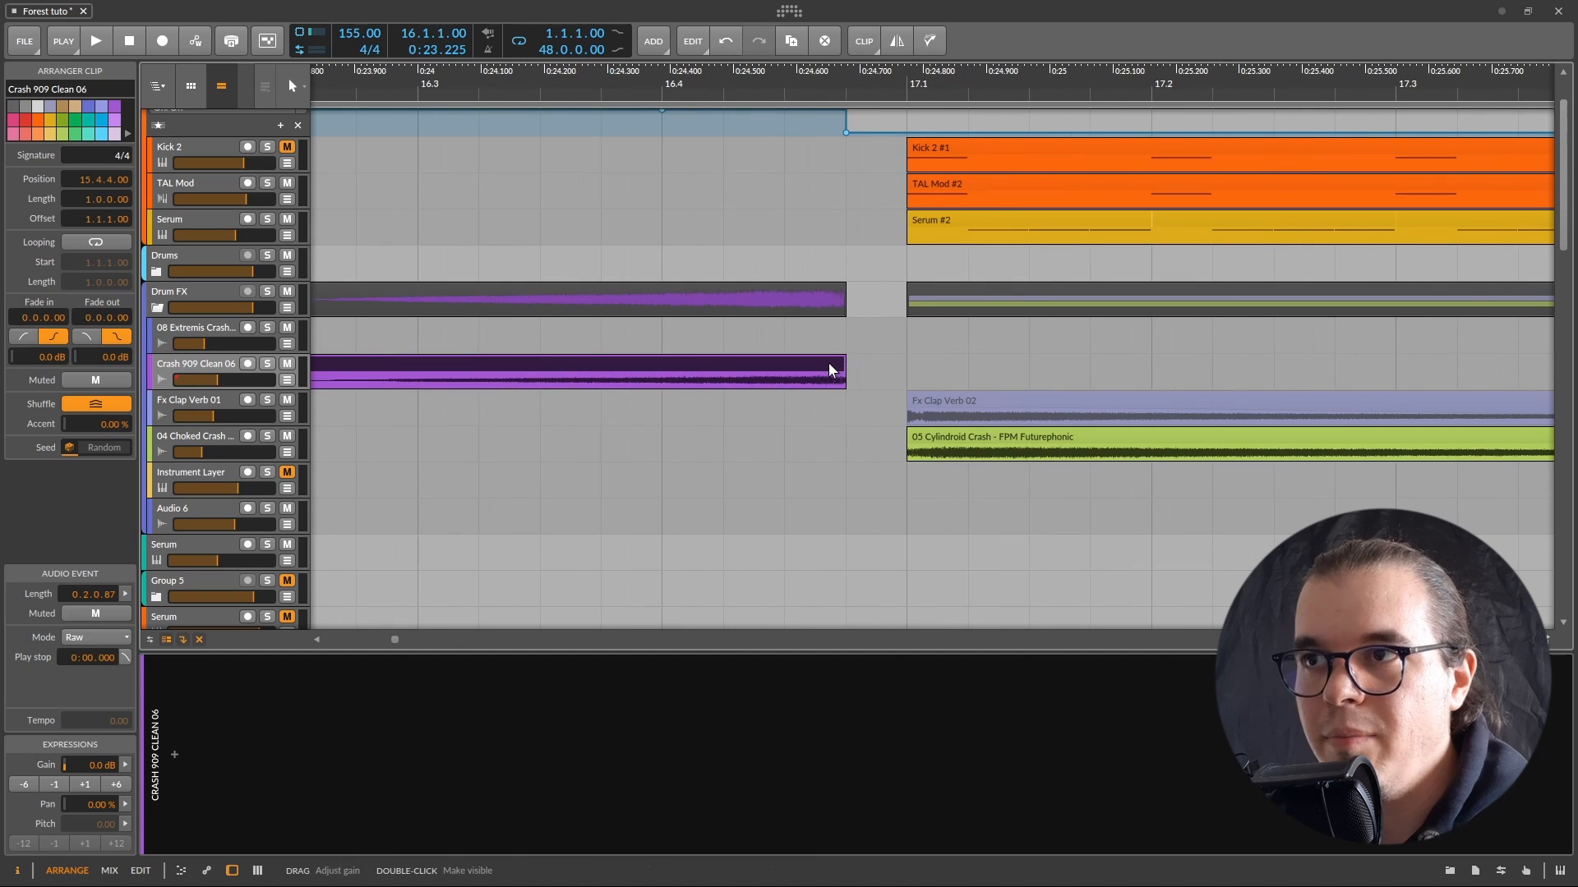
pyautogui.moveTo(830, 362); pyautogui.dragTo(891, 366)
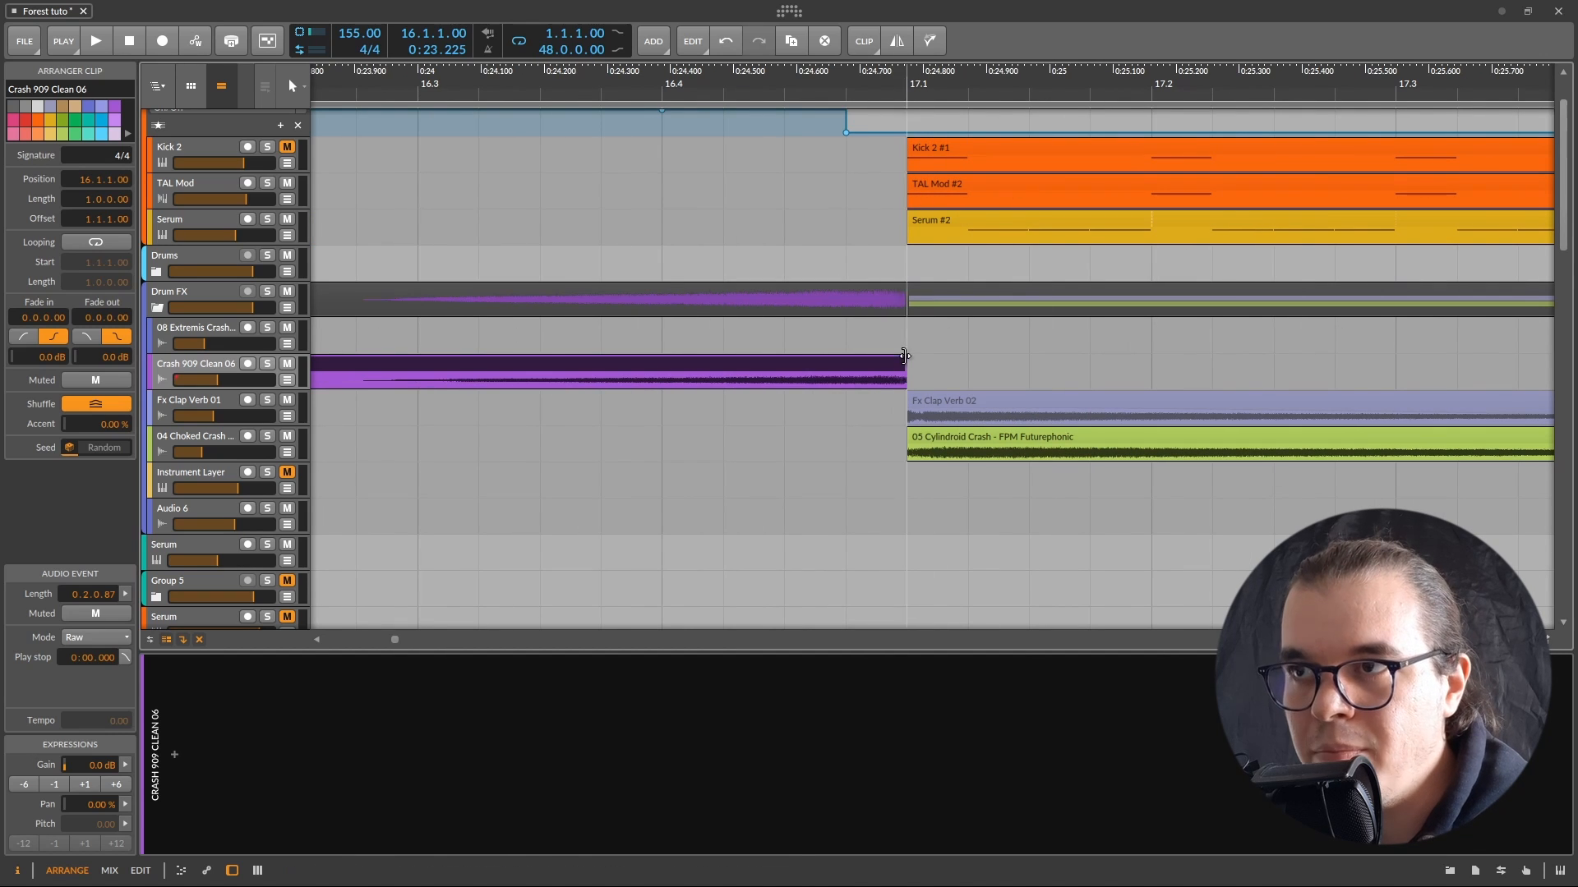
pyautogui.moveTo(874, 359); pyautogui.dragTo(813, 362)
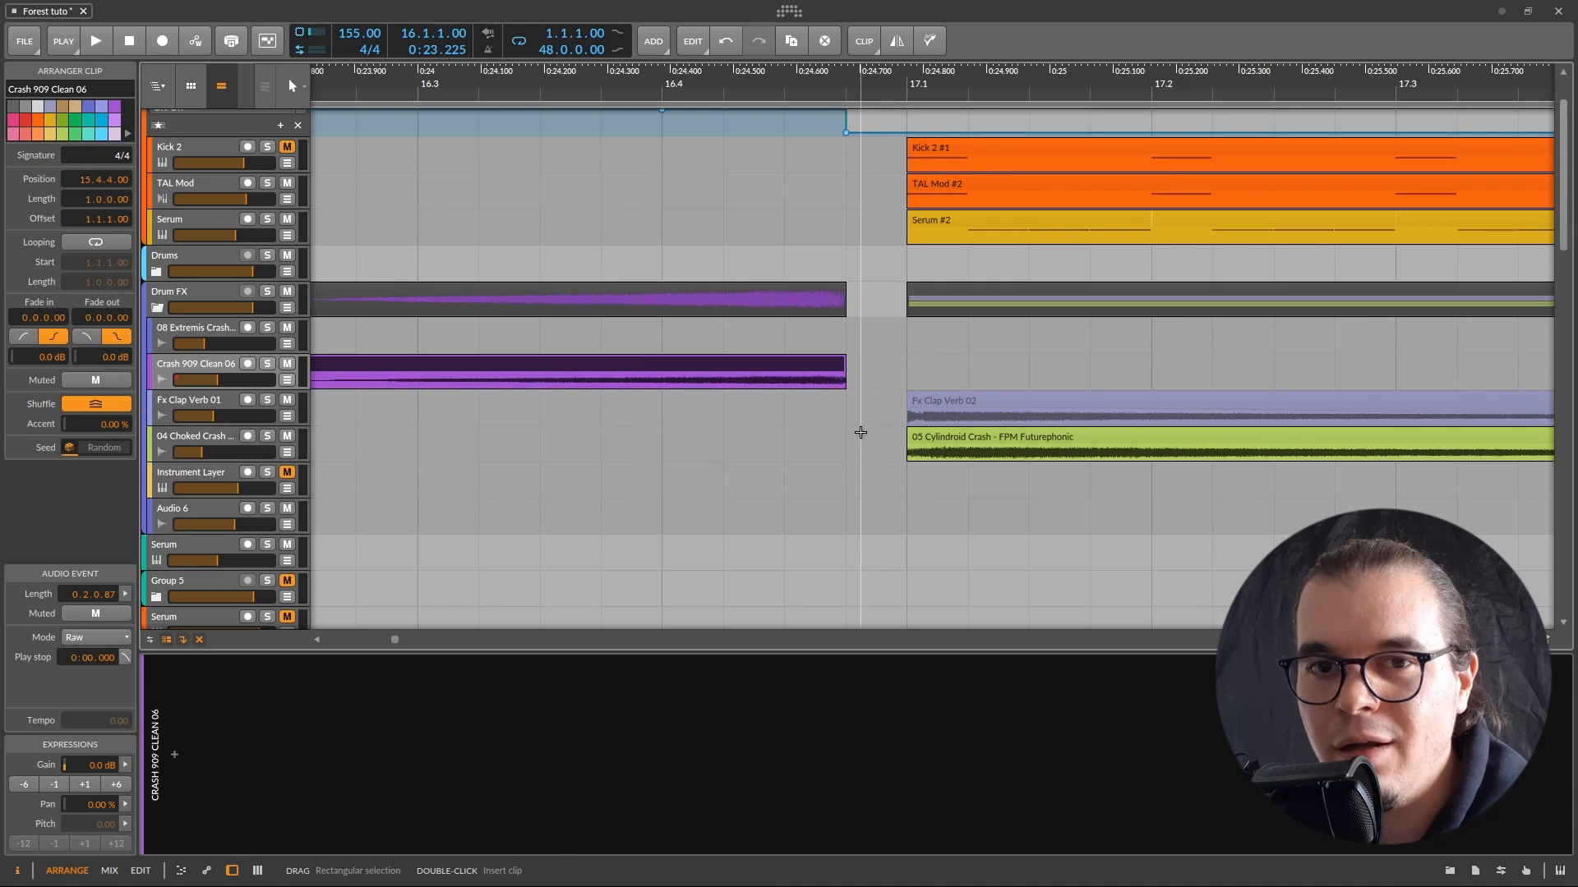
# Step: Play the transition into bar 17 from 14.3.1.00 to hear the reversed crash
pyautogui.scroll(-6, 888, 385)
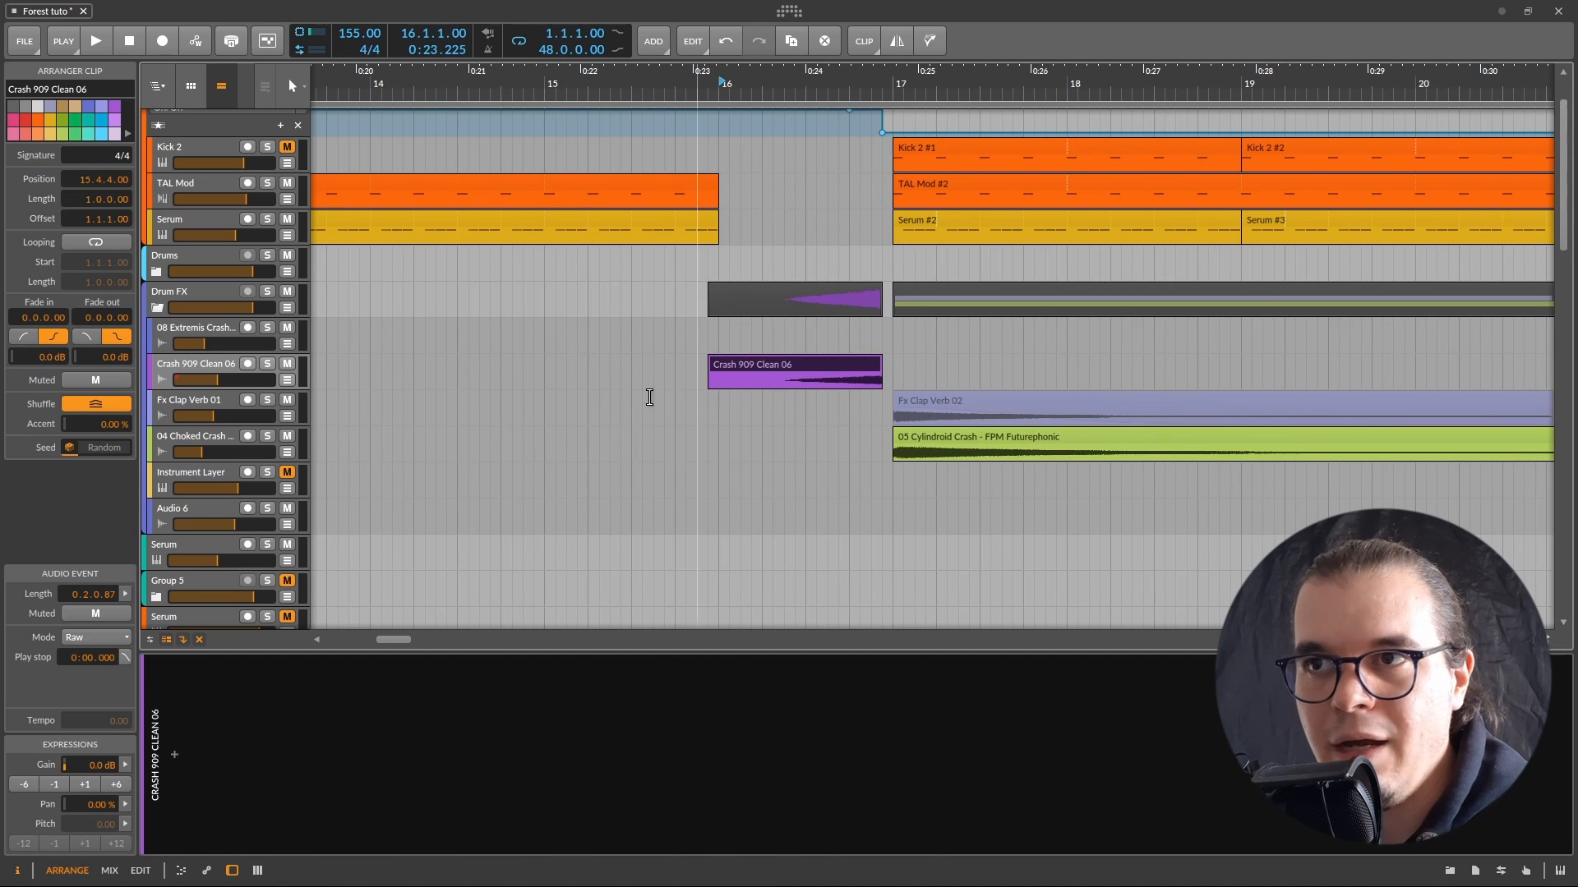
pyautogui.click(459, 374)
pyautogui.press('space')
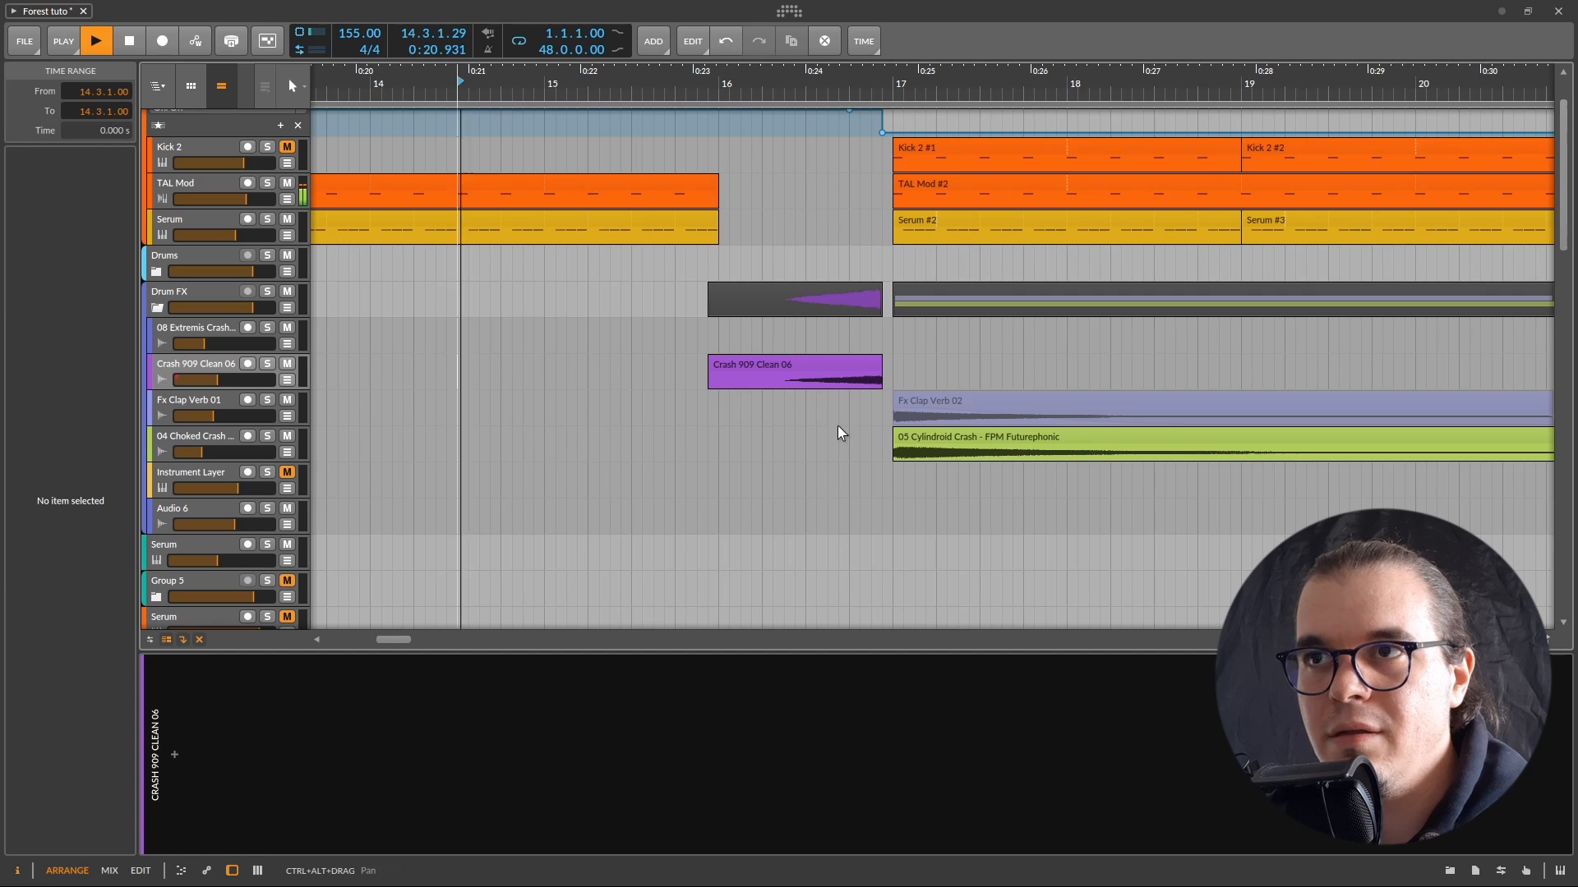
pyautogui.scroll(-3, 836, 426)
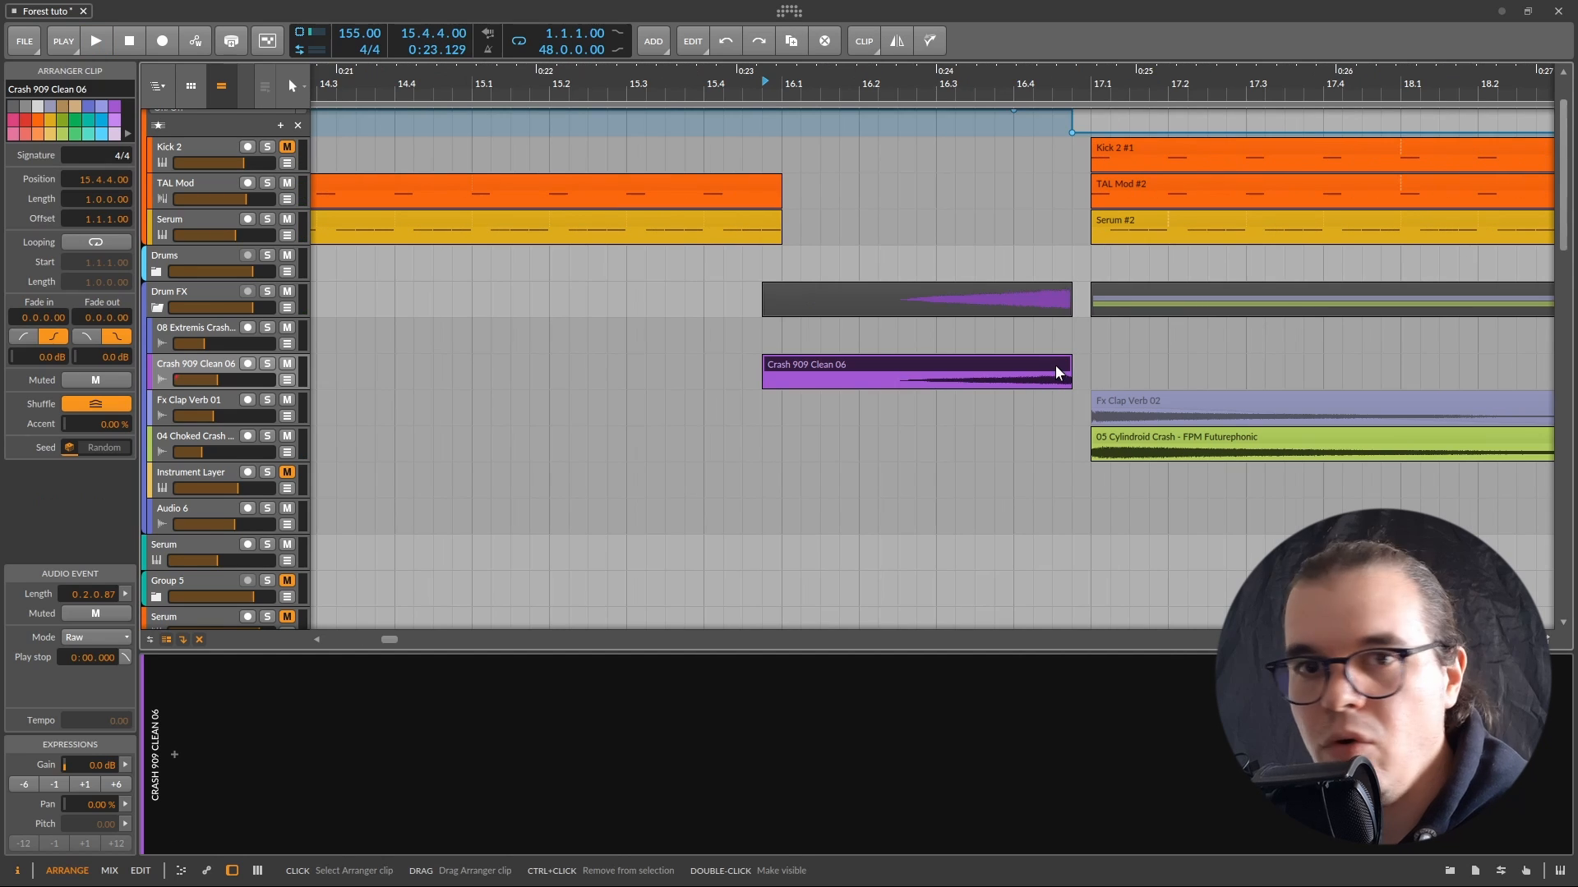
# Step: Move the Crash 909 Clean 06 clip to 15.1.1.00 so it ends at bar 16, and play the transition from bar 12
pyautogui.moveTo(1052, 364); pyautogui.dragTo(762, 364)
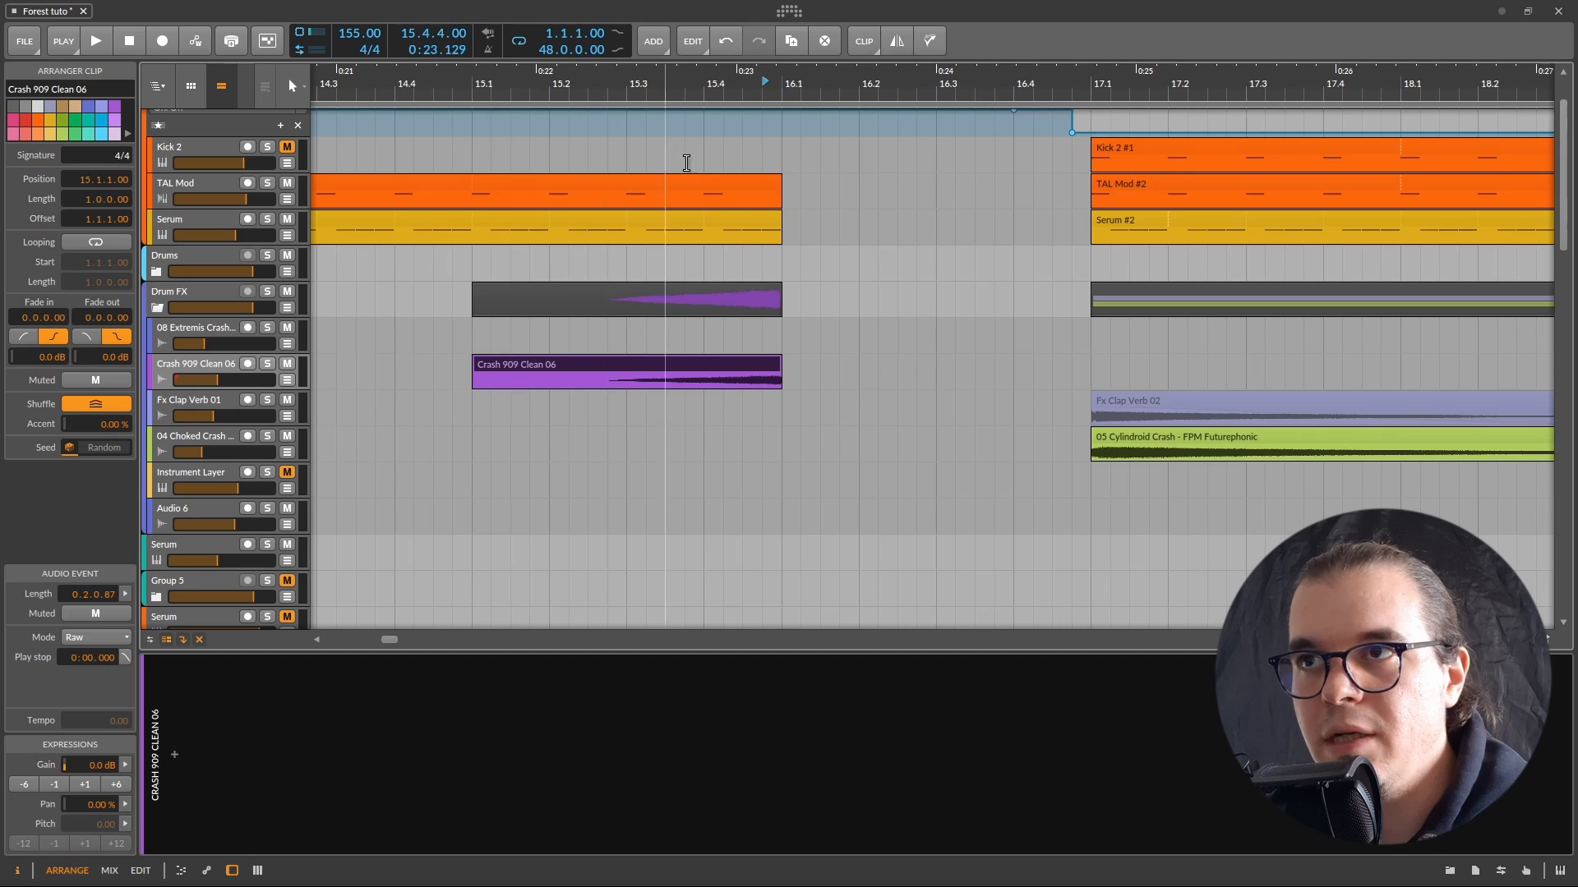
pyautogui.scroll(-5, 834, 327)
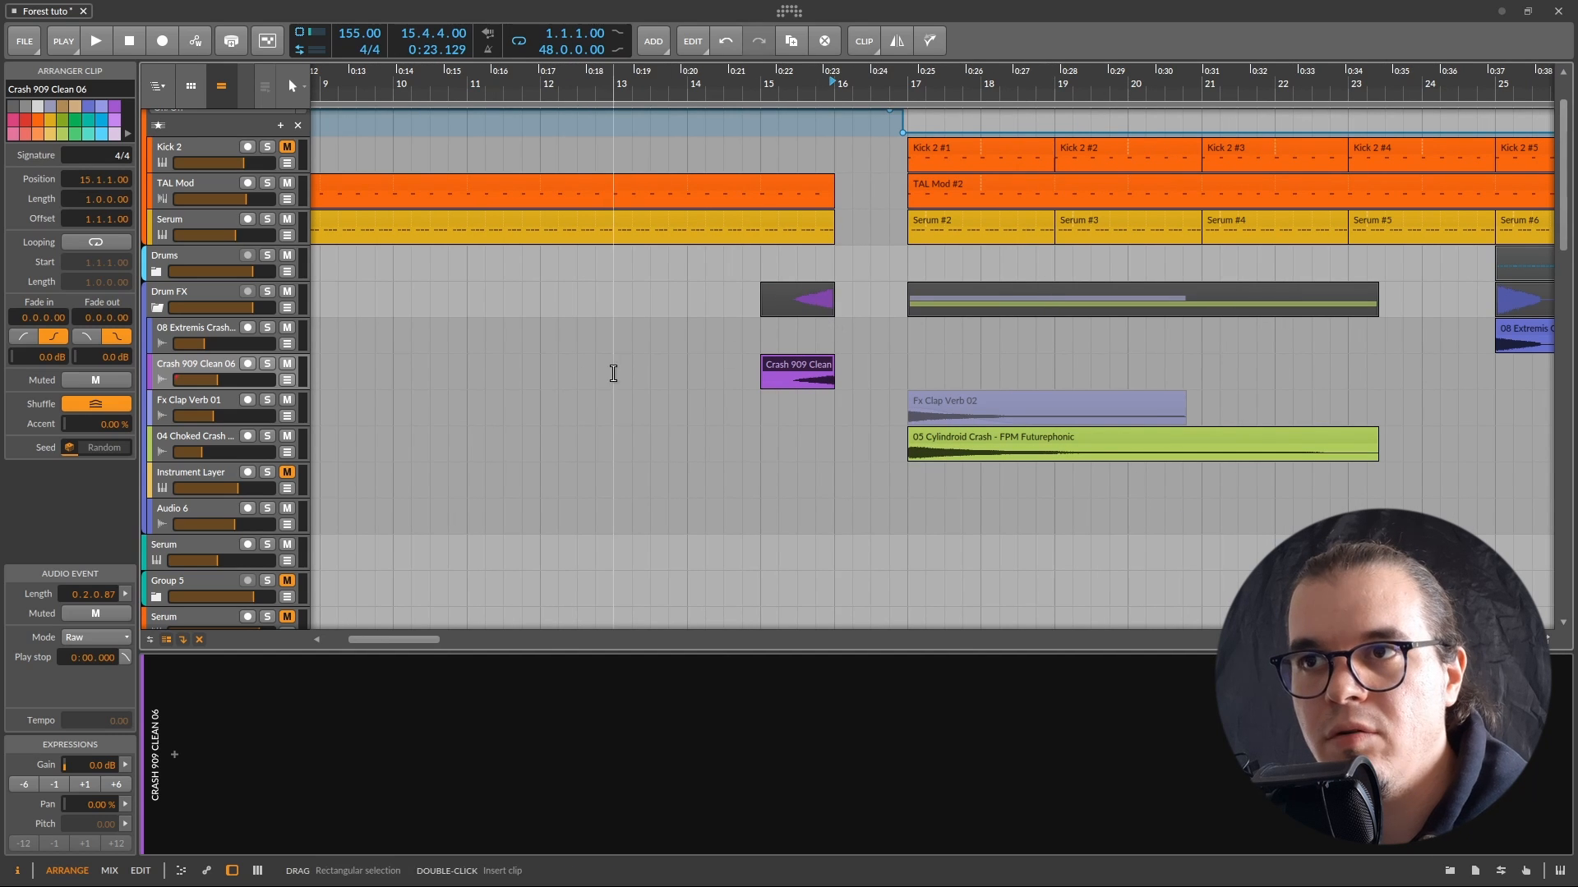
pyautogui.click(539, 366)
pyautogui.press('space')
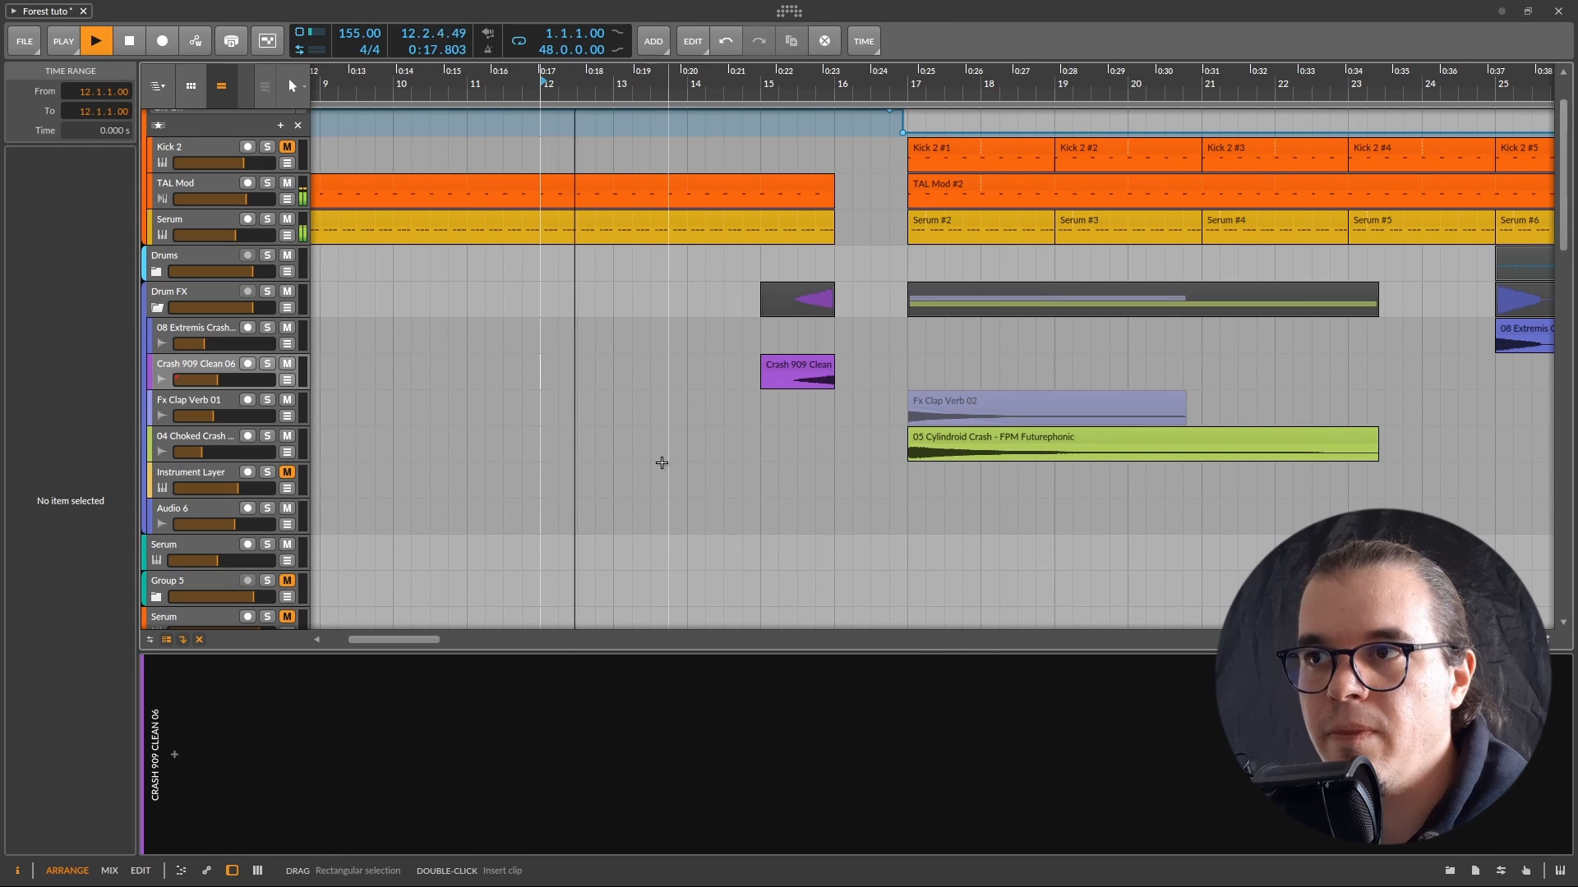
pyautogui.scroll(-2, 704, 402)
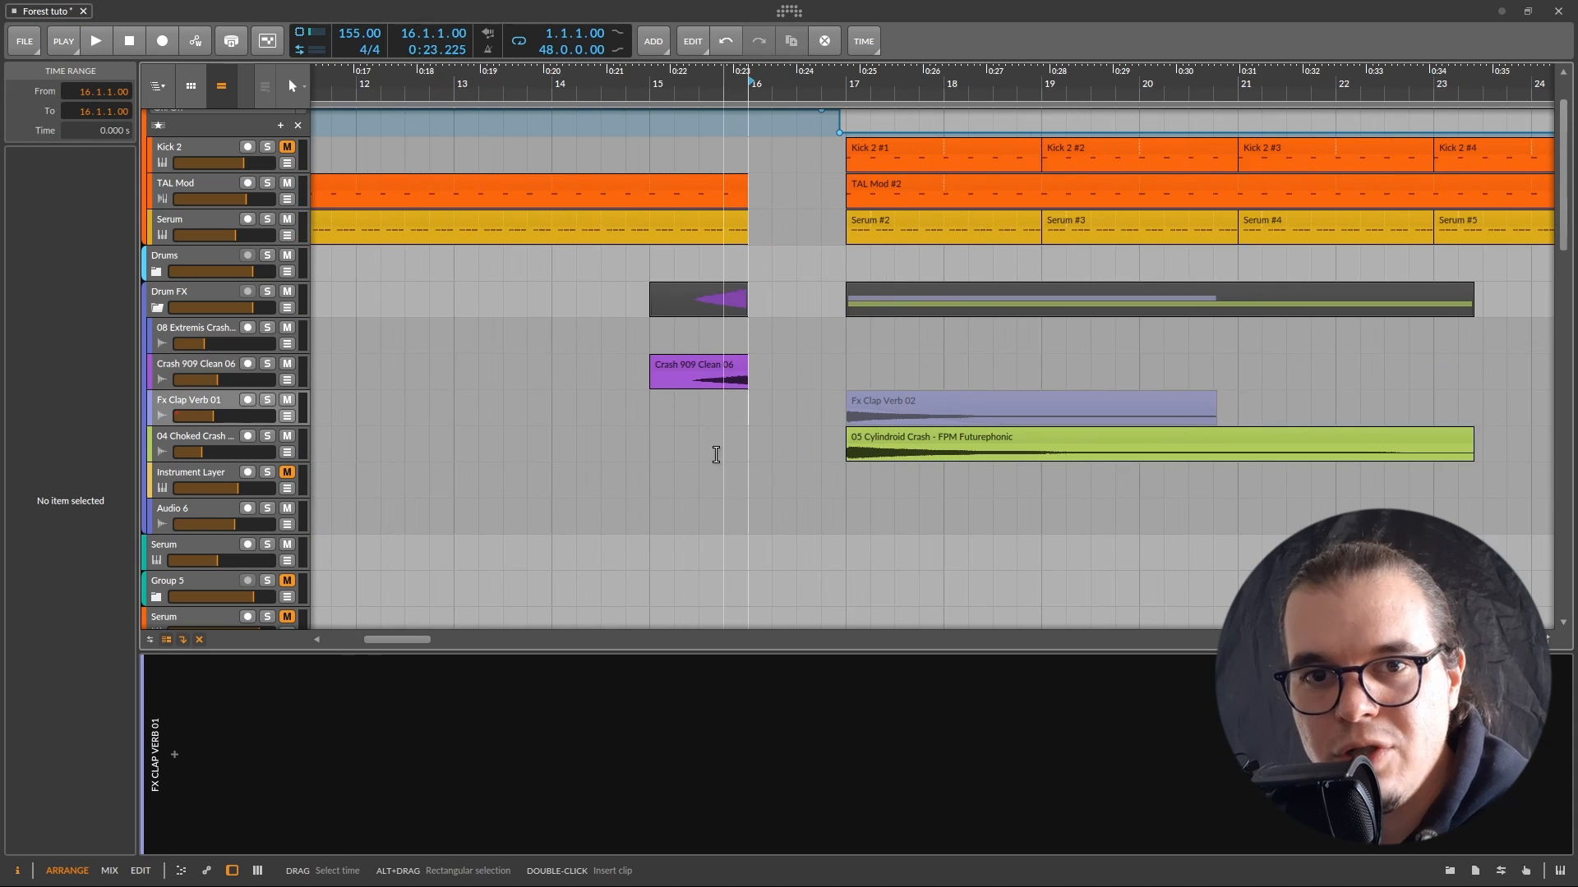
# Step: Play from bar 16 into bar 17 to hear the atmosphere tracks across the gap
pyautogui.scroll(-7, 728, 452)
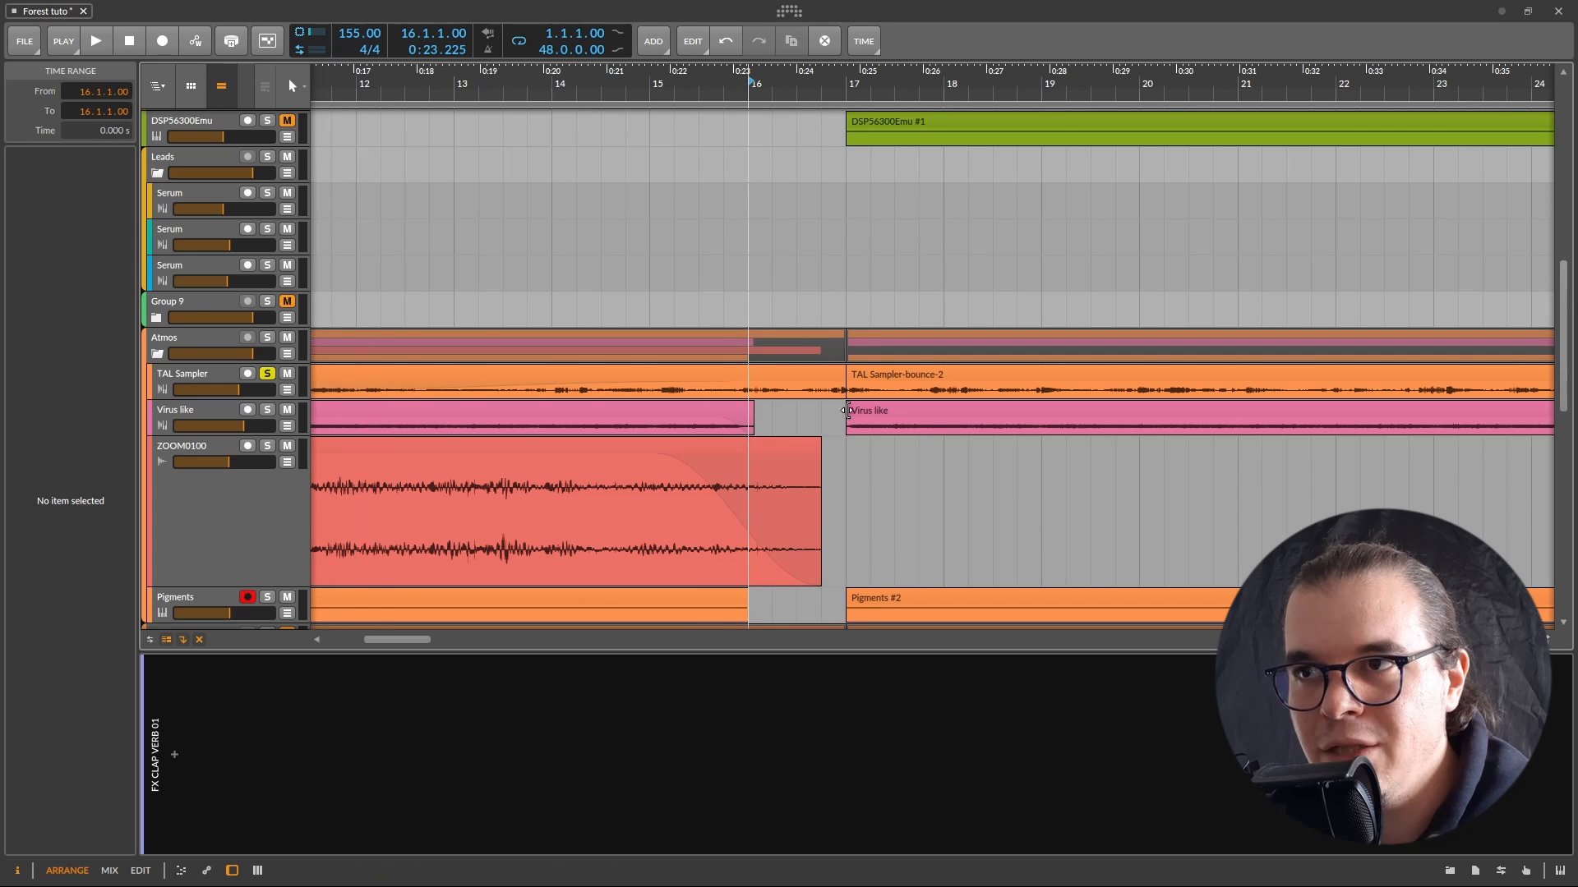
pyautogui.press('space')
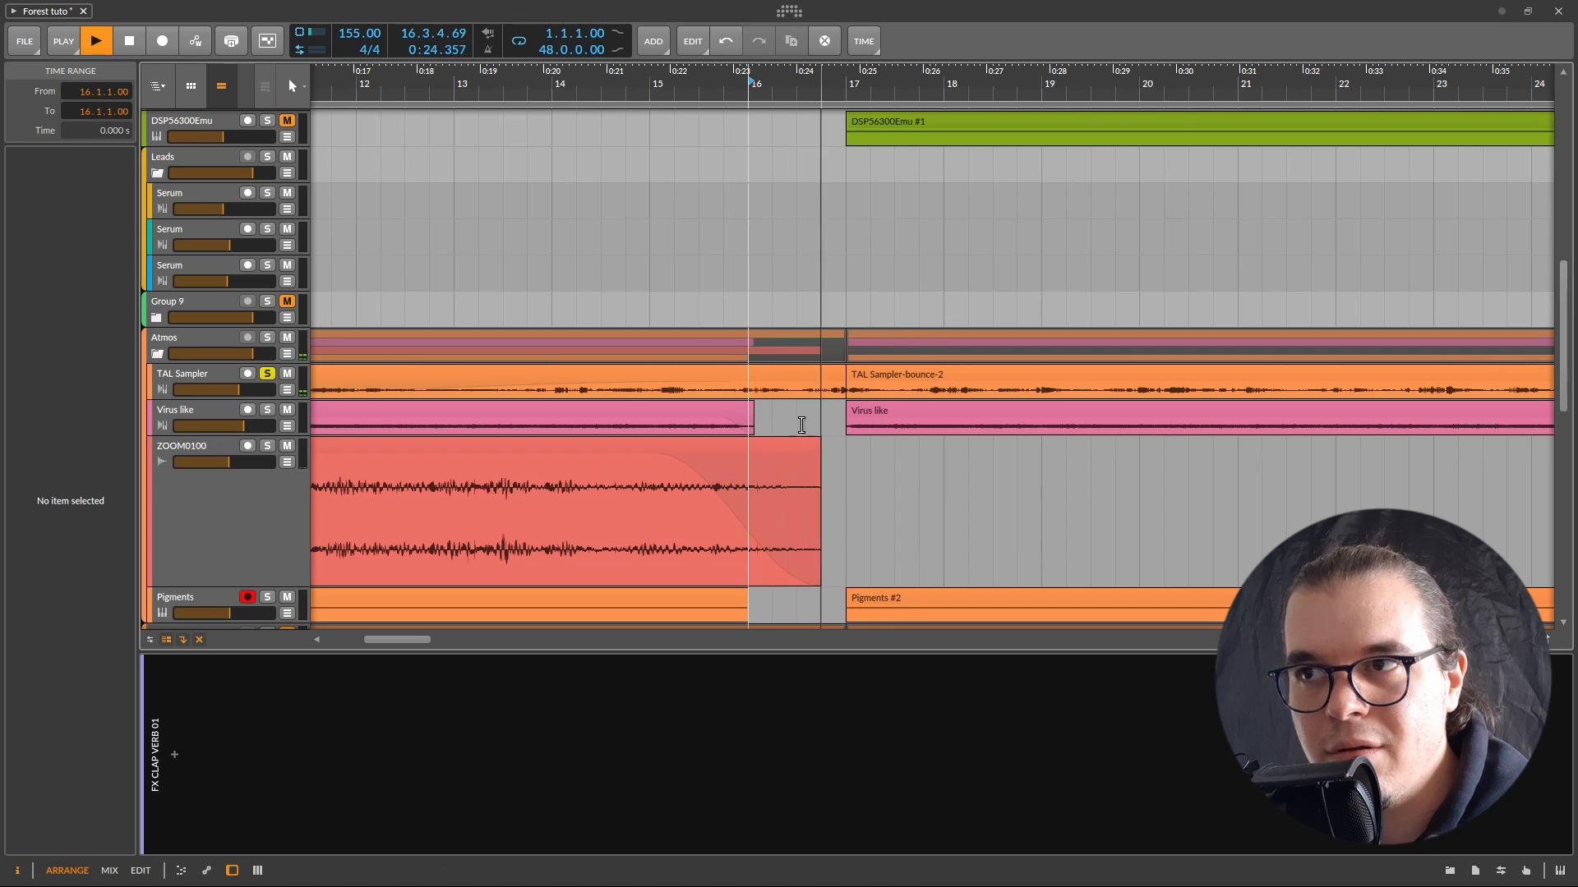
pyautogui.press('space')
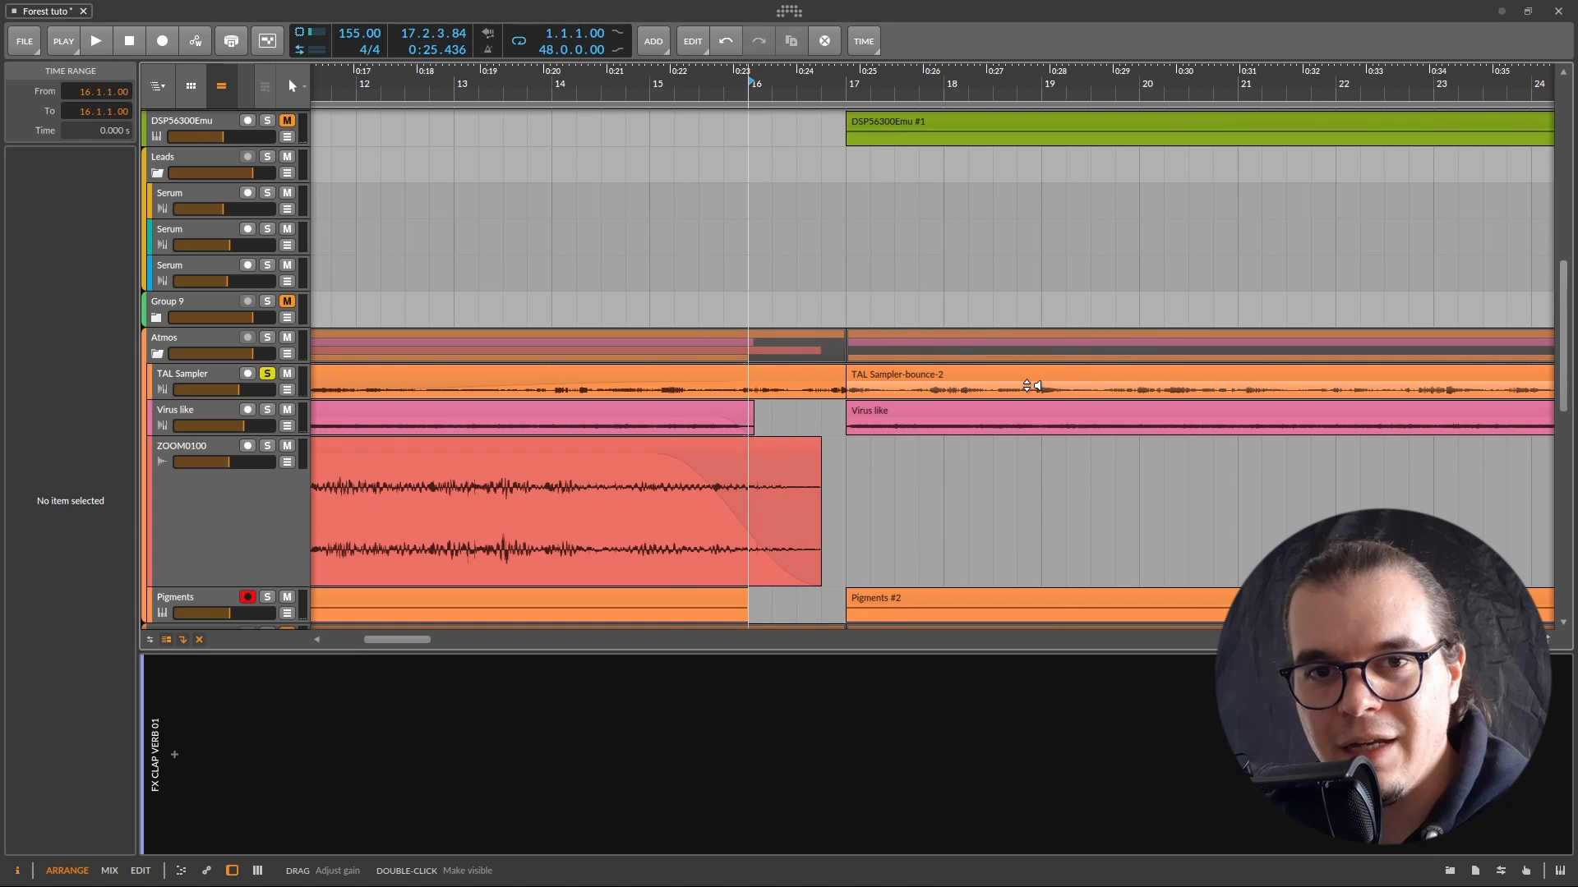
# Step: Play the arrangement from bar 1 and review the bass, drum FX and atmosphere layers, selecting the Virus like track
pyautogui.scroll(10, 575, 272)
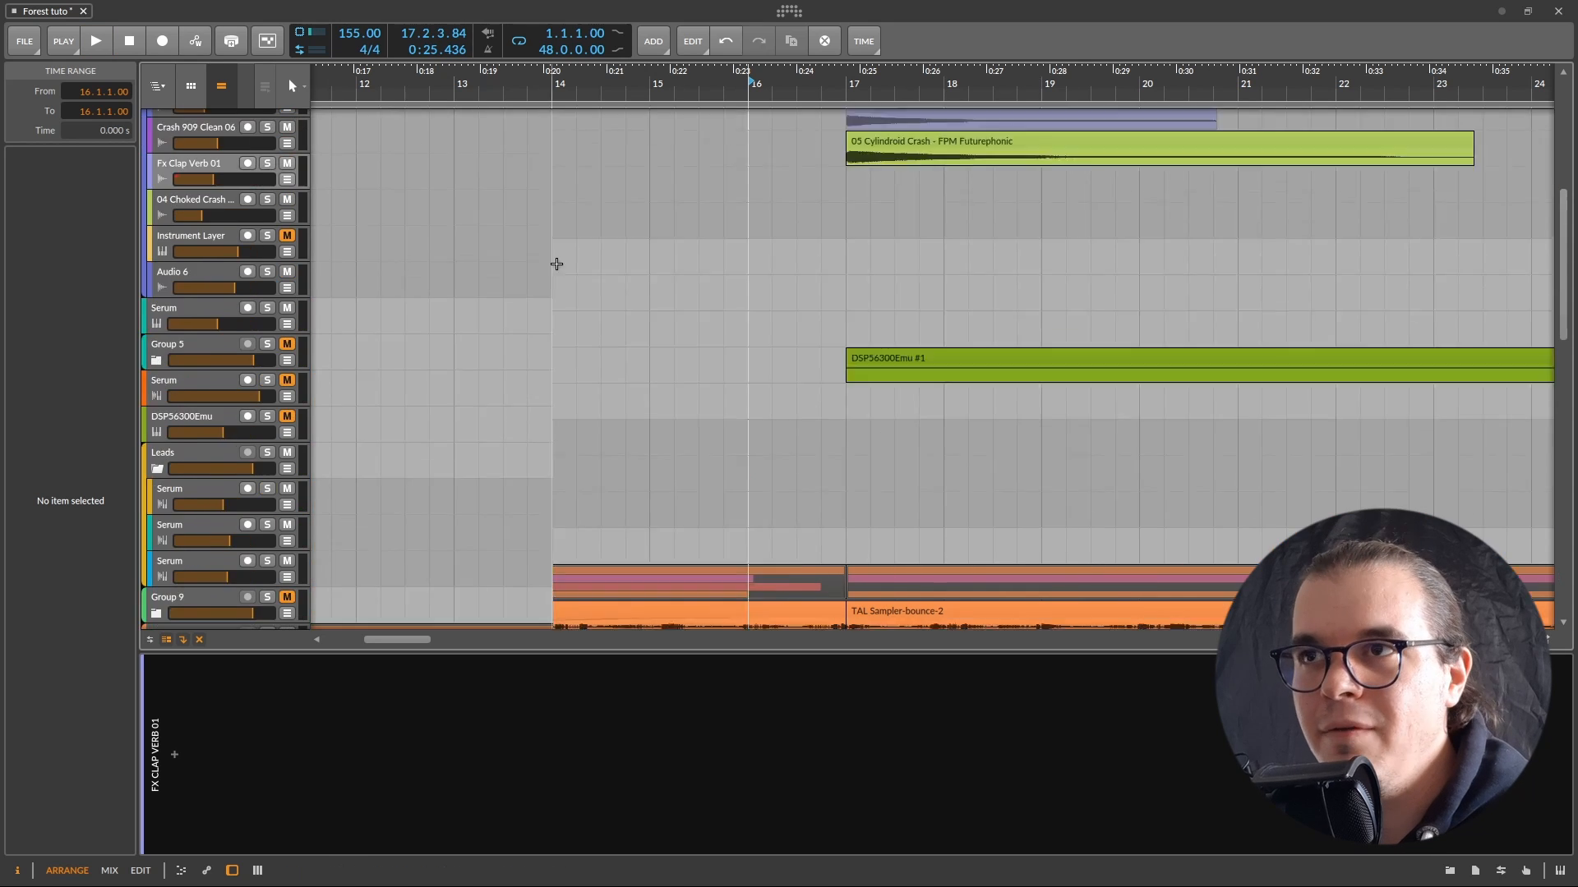
pyautogui.click(707, 306)
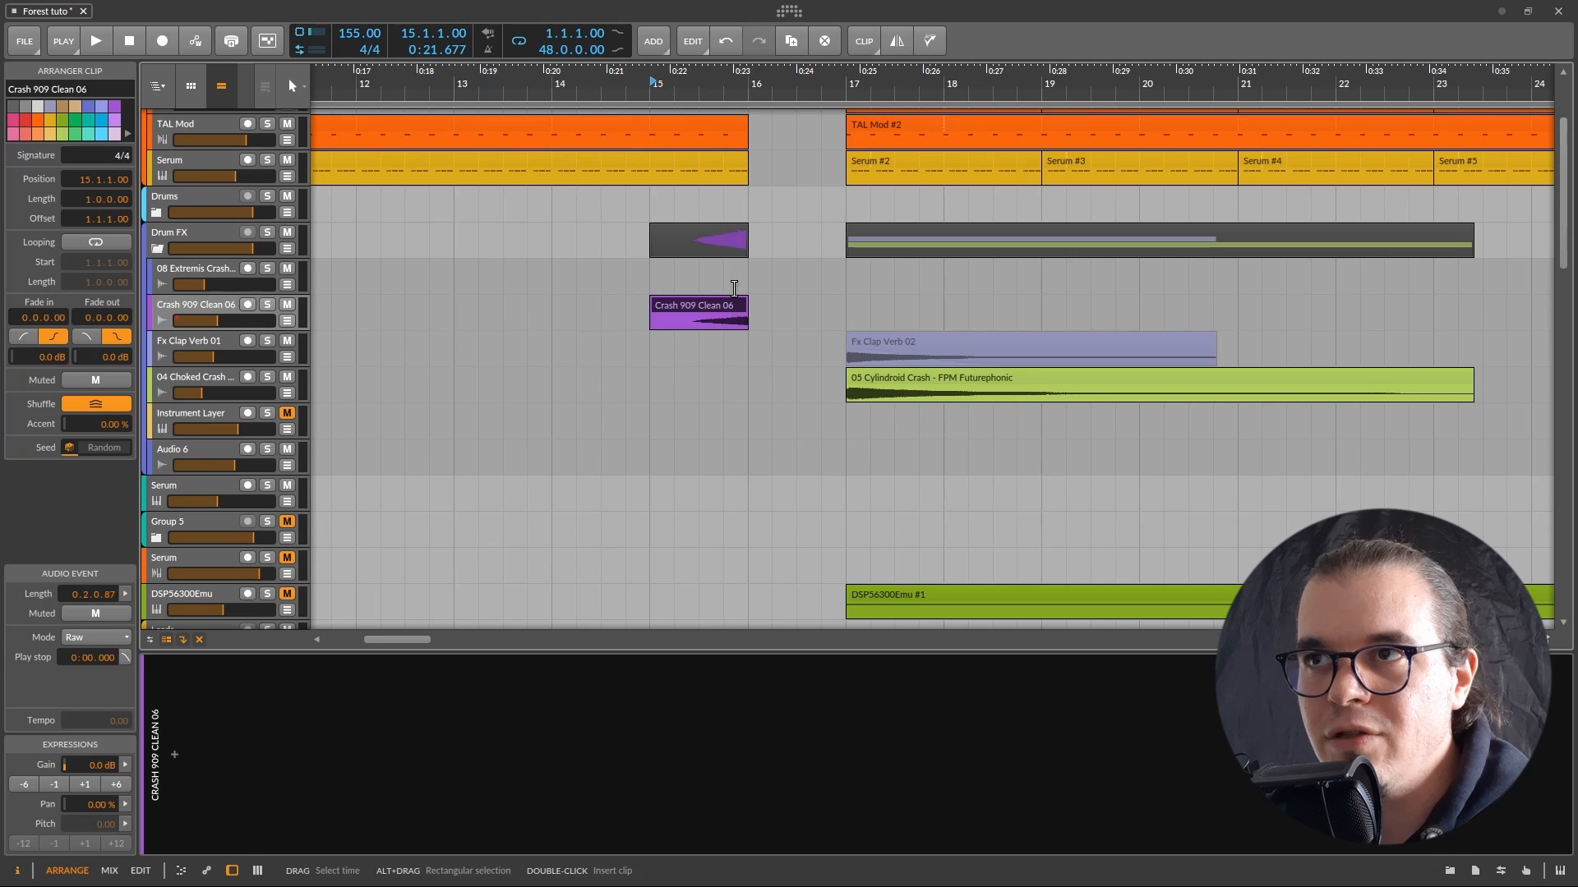
pyautogui.scroll(3, 734, 287)
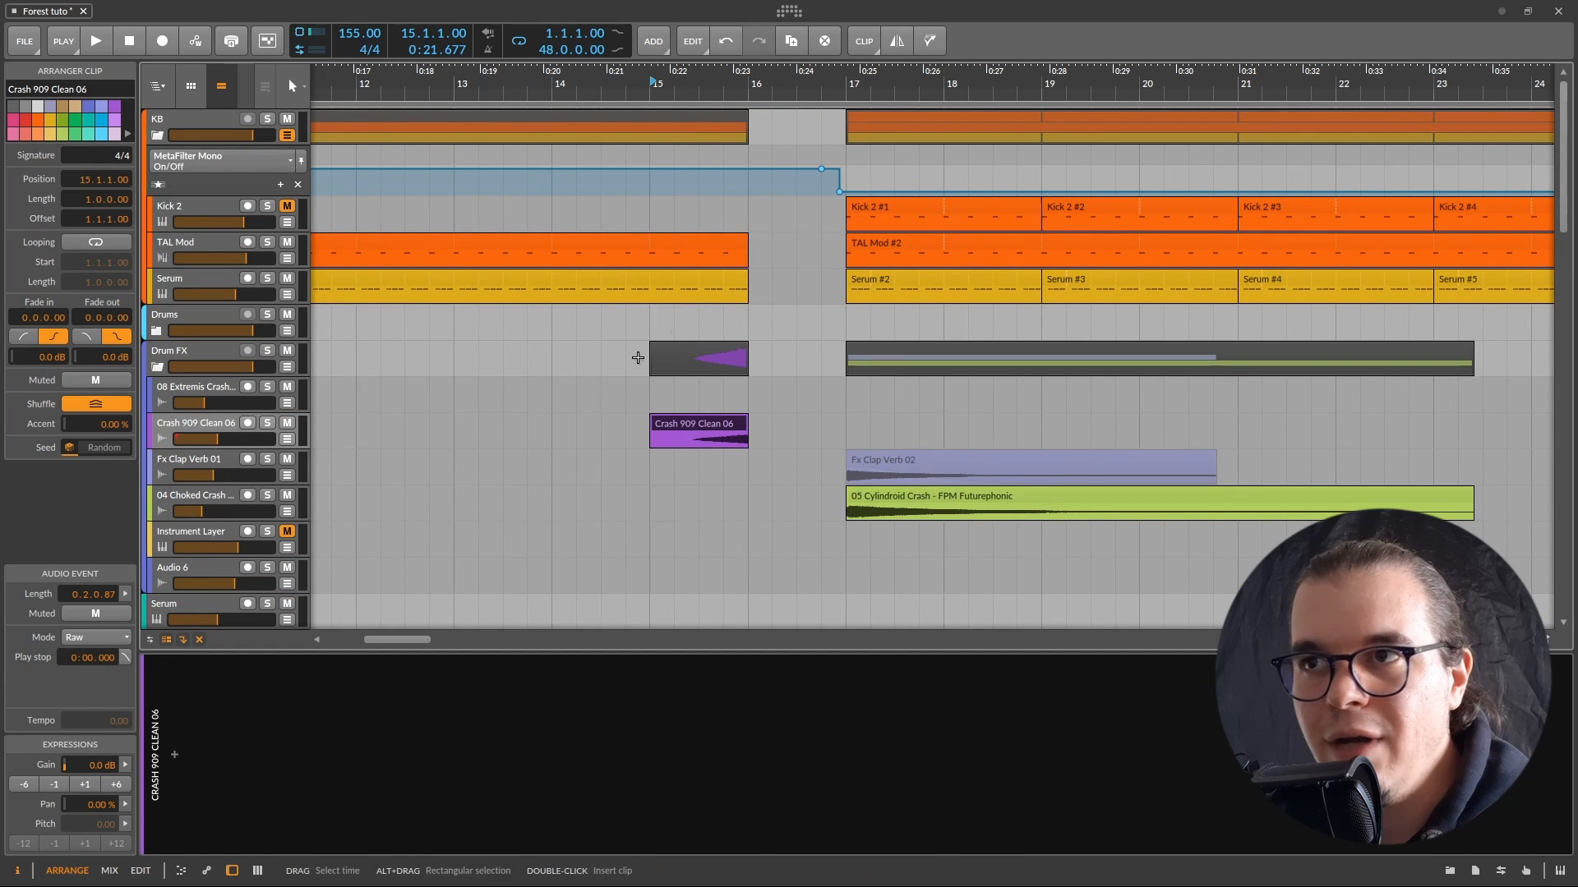
pyautogui.scroll(-10, 638, 358)
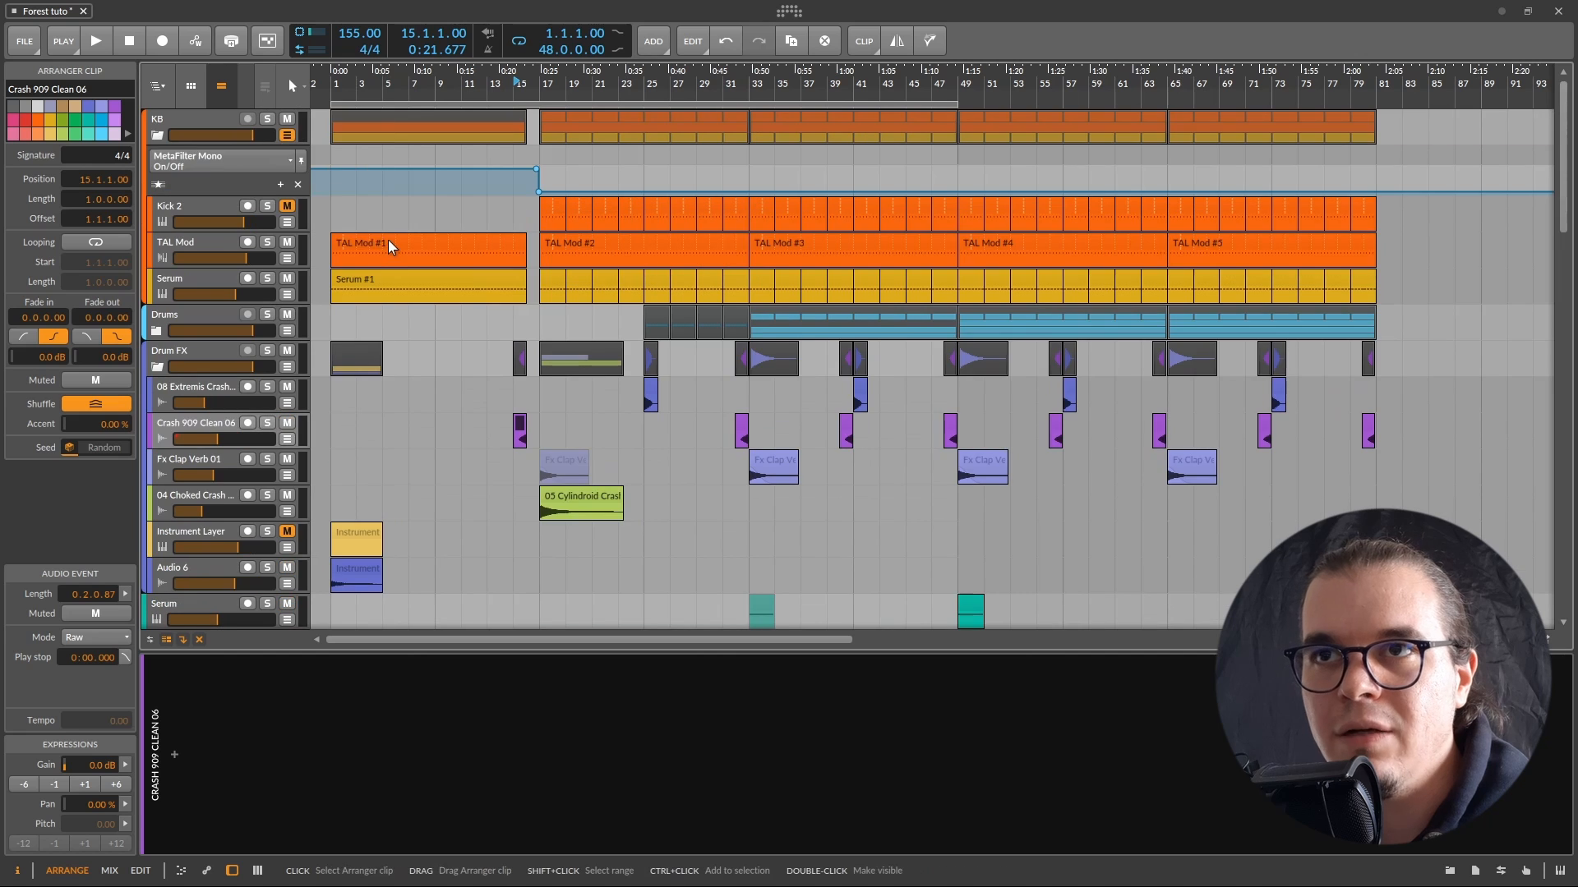
pyautogui.click(388, 245)
pyautogui.press('space')
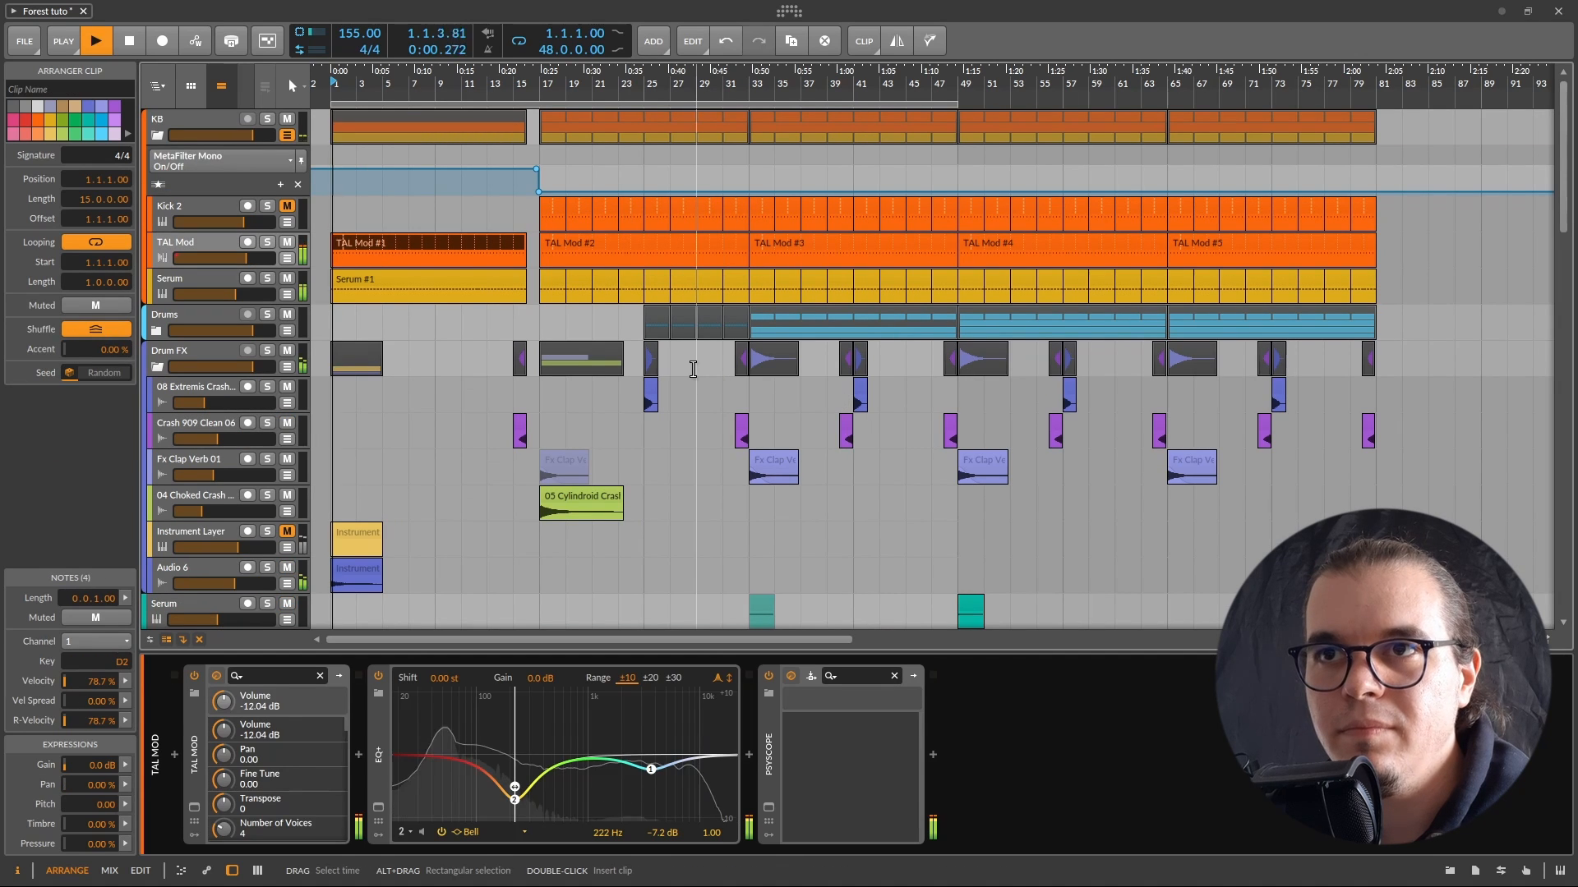
pyautogui.scroll(-3, 690, 366)
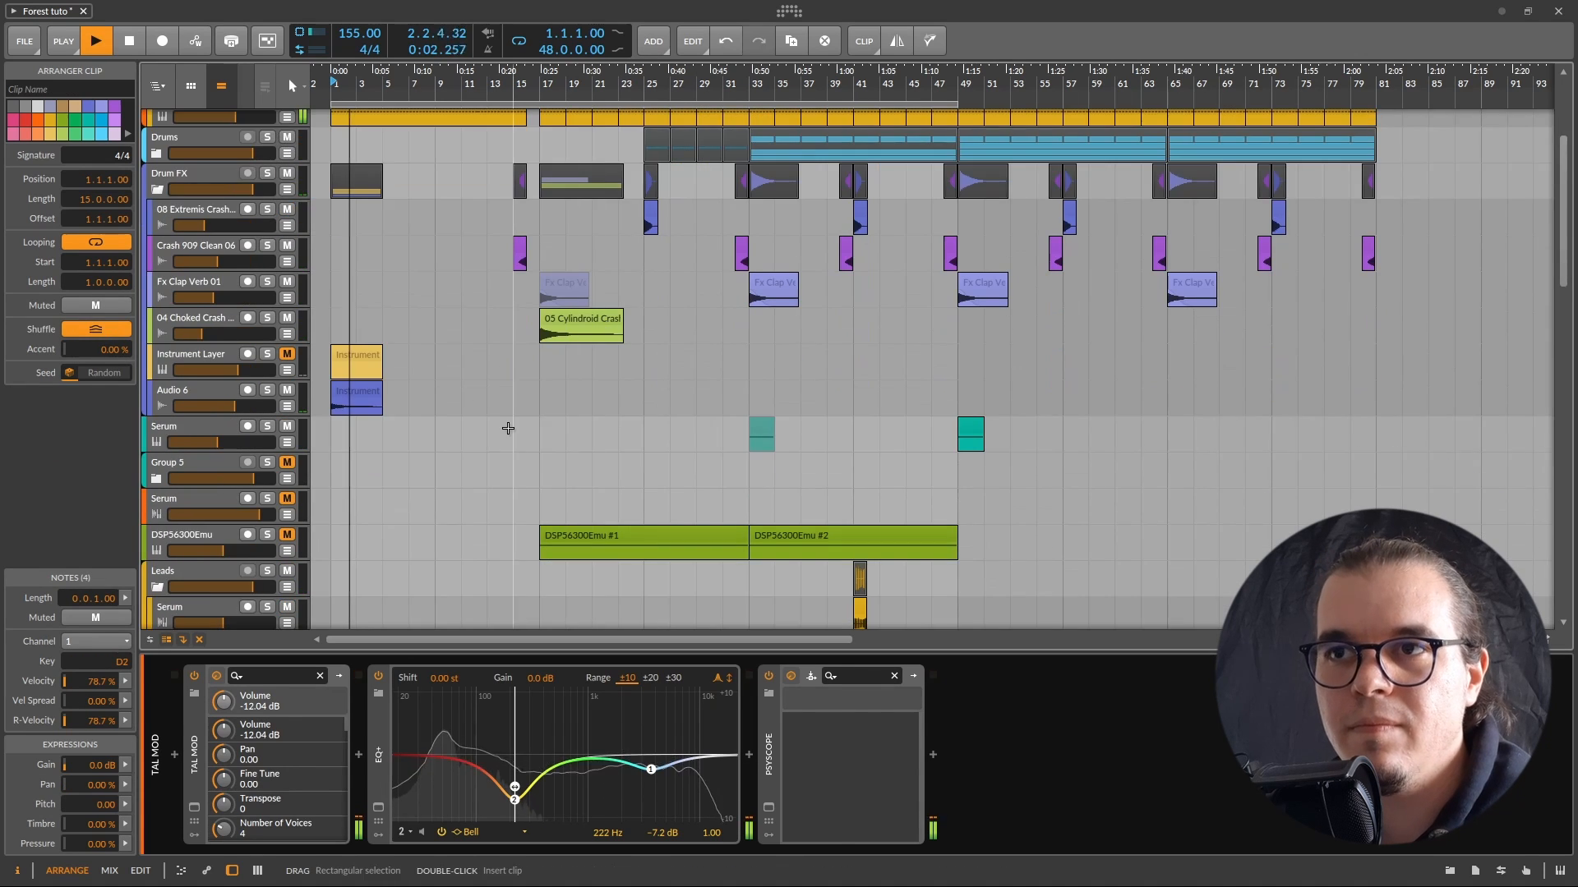
pyautogui.click(508, 429)
pyautogui.scroll(-6, 507, 429)
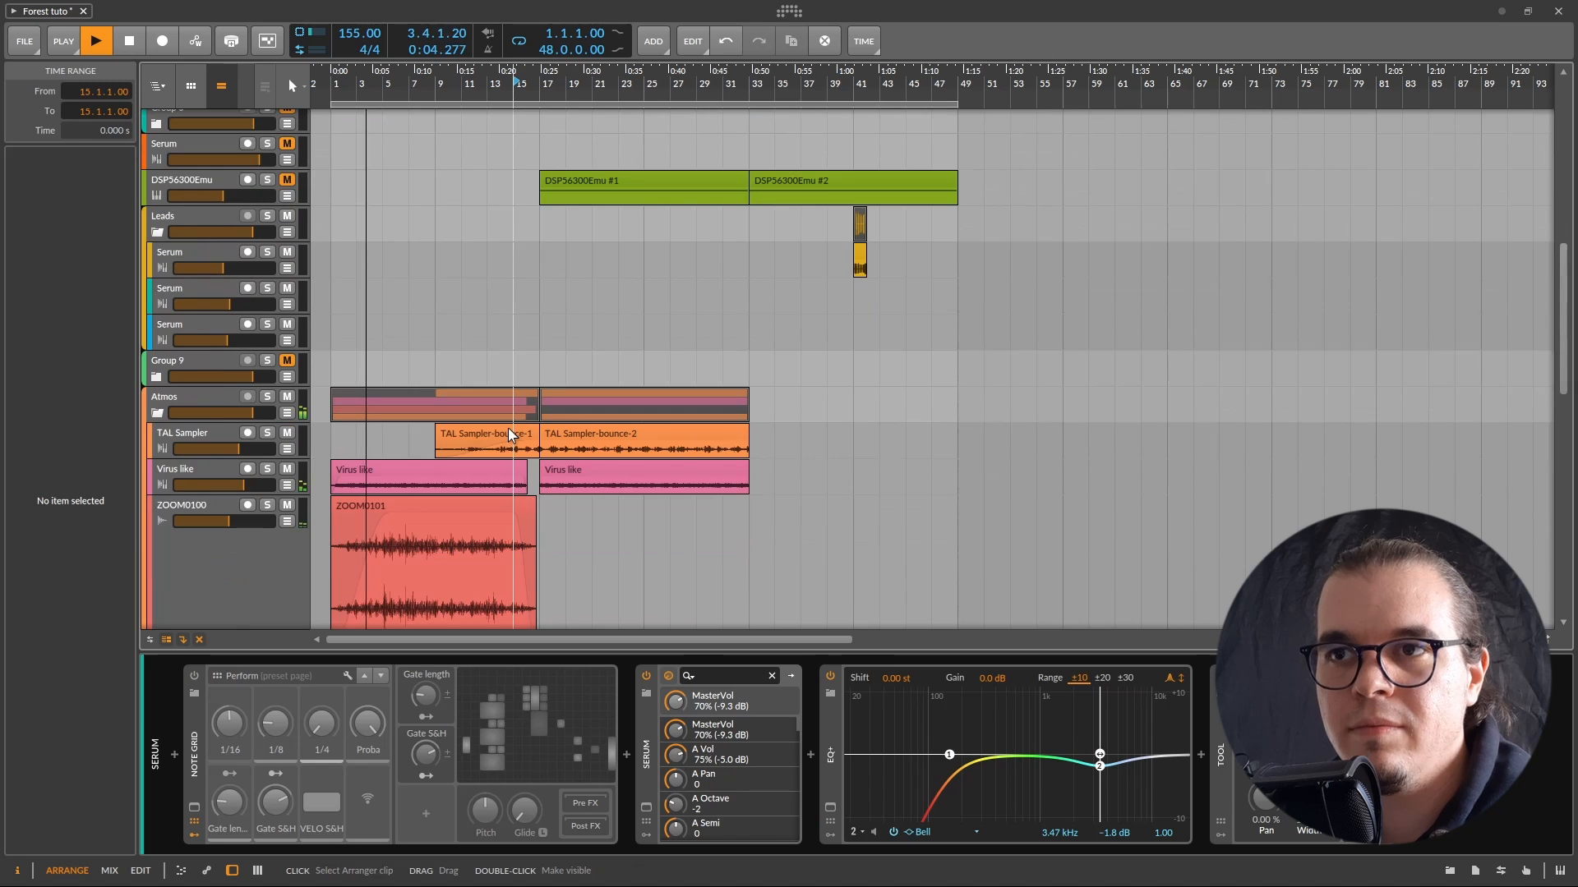
pyautogui.scroll(-2, 511, 429)
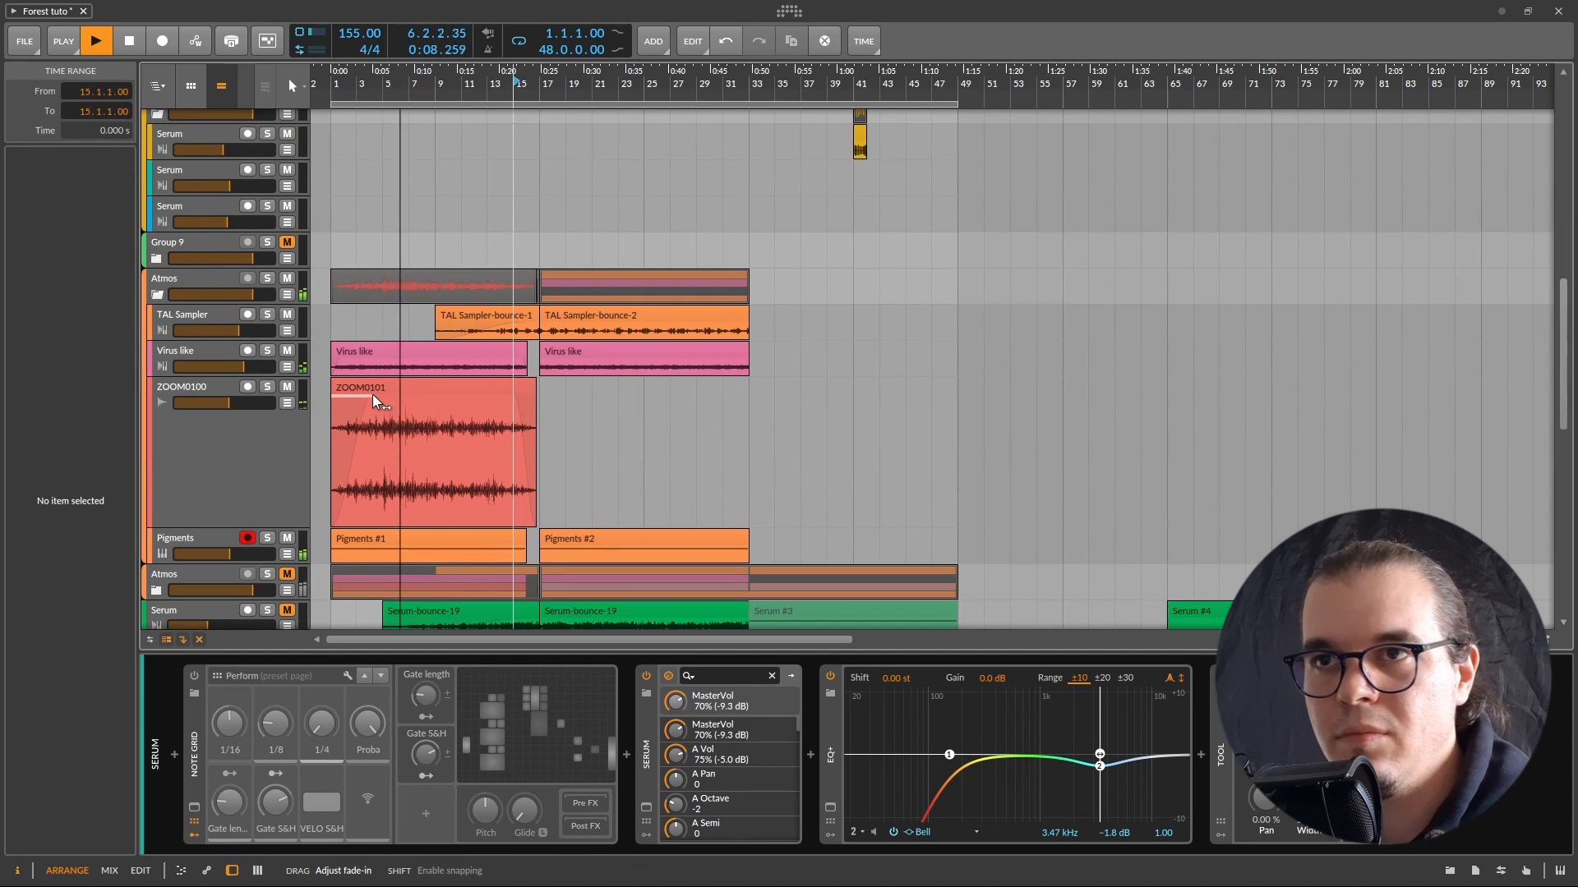
pyautogui.click(225, 357)
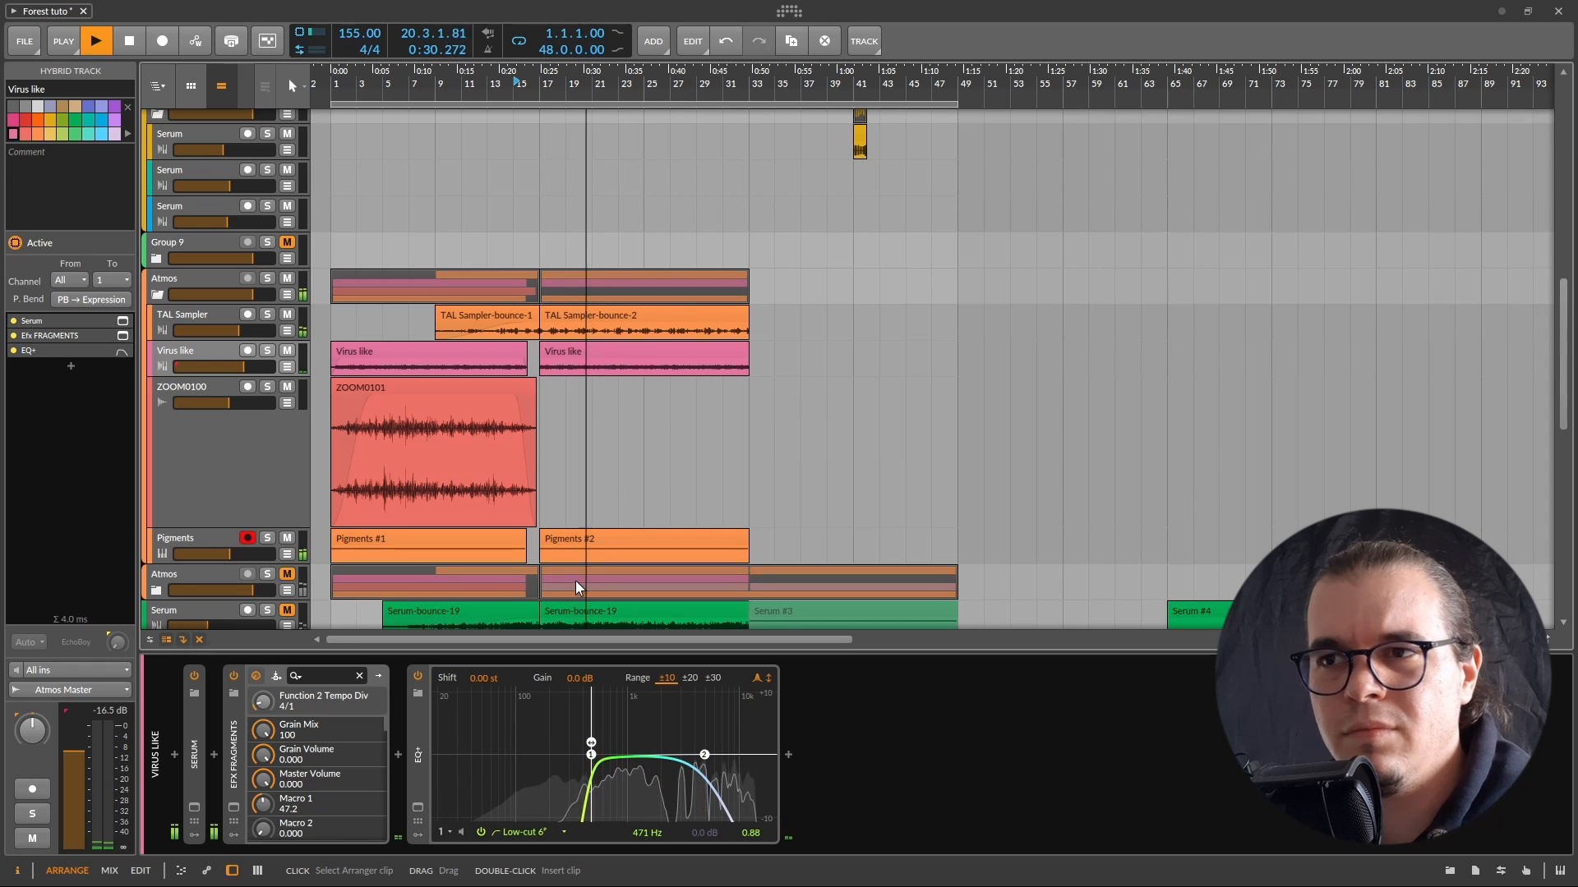
# Step: Duplicate the TAL Sampler-bounce-2, Virus like and Pigments #2 clips at bar 17 so their 16-bar copies start at bar 33
pyautogui.scroll(5, 671, 493)
pyautogui.scroll(-1, 670, 485)
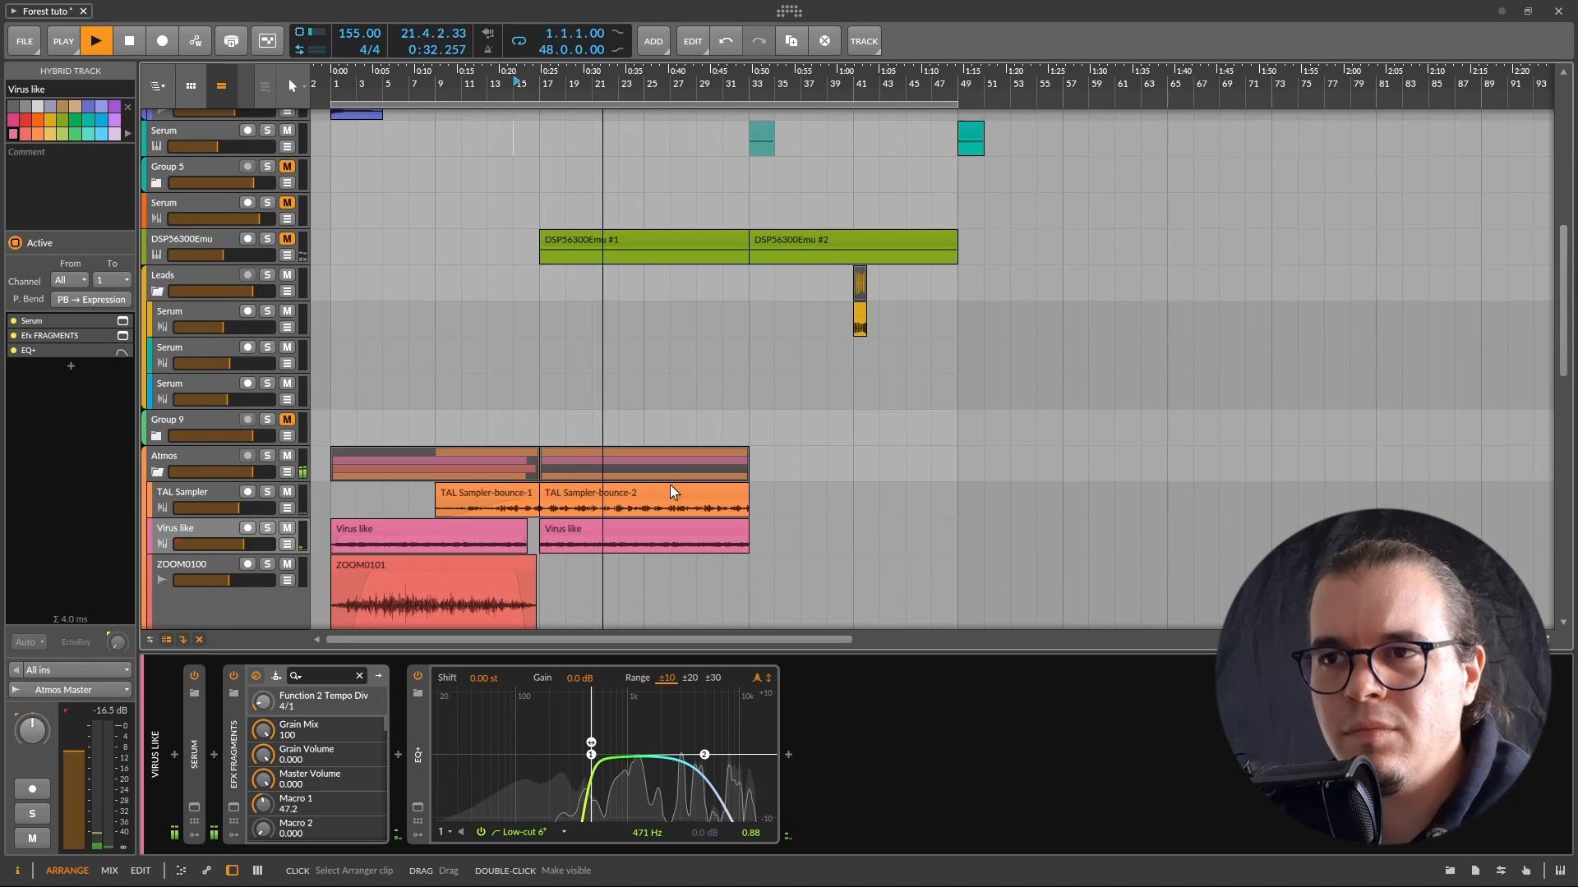
pyautogui.scroll(5, 670, 485)
pyautogui.scroll(1, 670, 485)
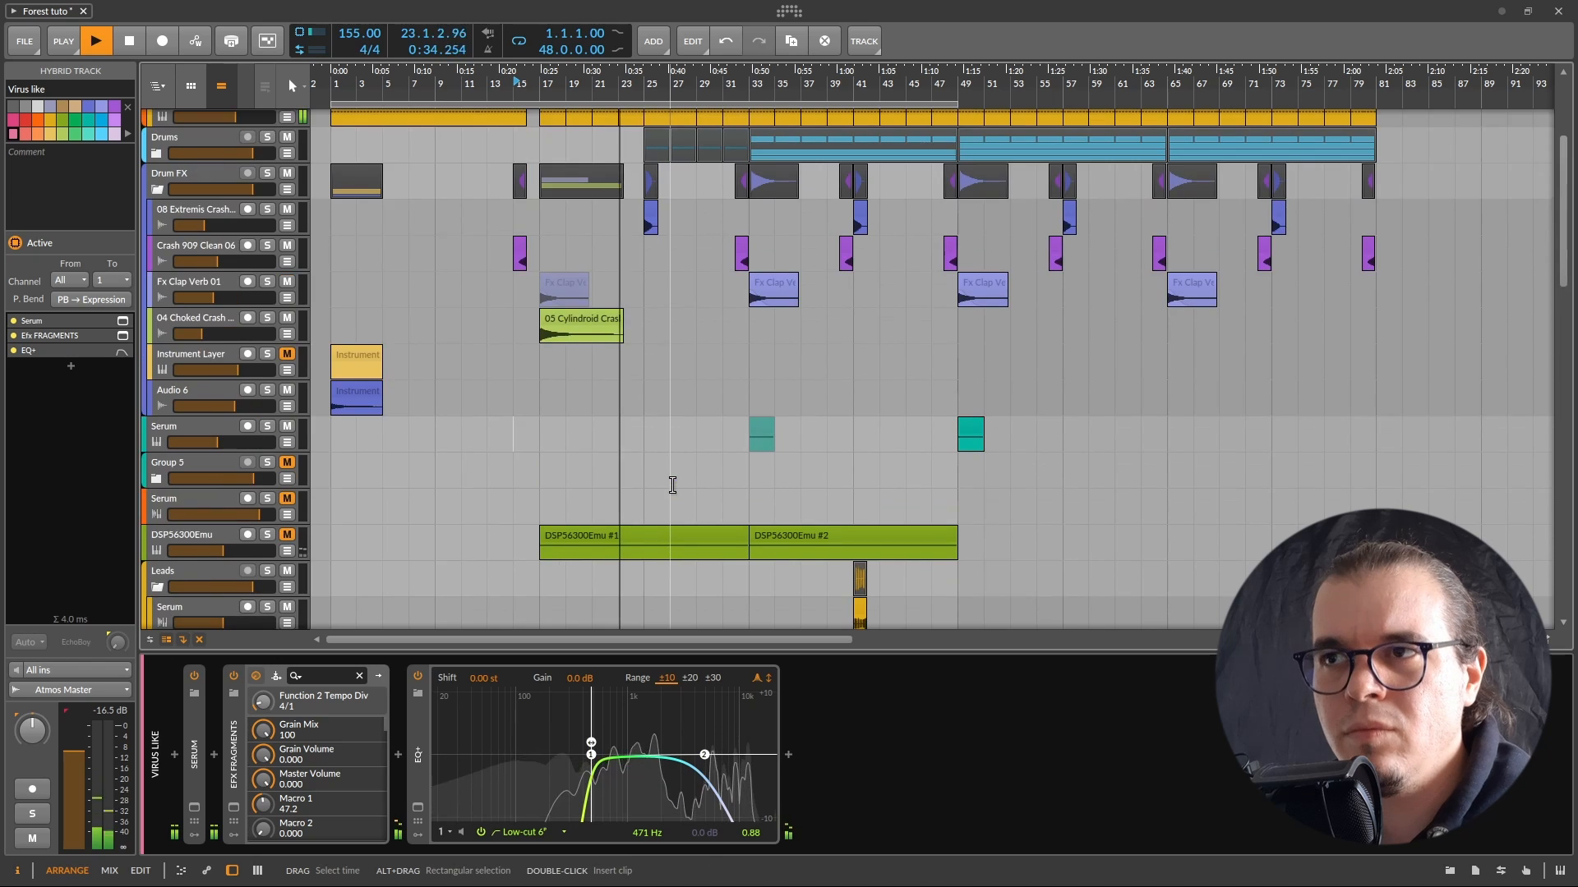
pyautogui.scroll(-9, 670, 484)
pyautogui.scroll(1, 677, 415)
pyautogui.click(678, 418)
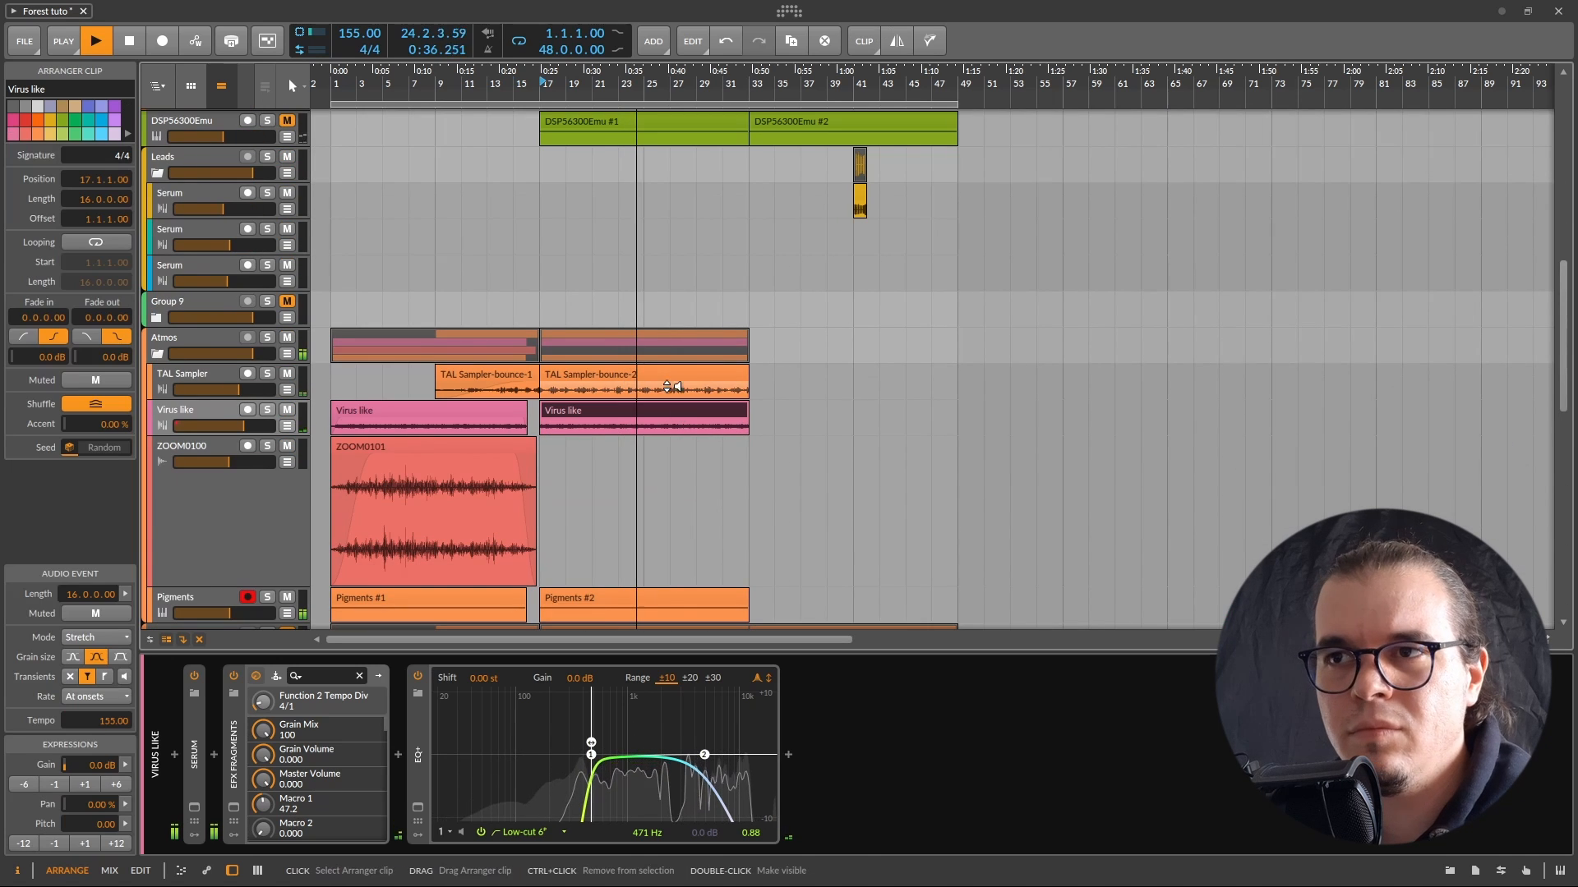
pyautogui.keyDown('shift'); pyautogui.click(669, 381); pyautogui.keyUp('shift')
pyautogui.hotkey('ctrl', 'd')
pyautogui.scroll(-1, 758, 507)
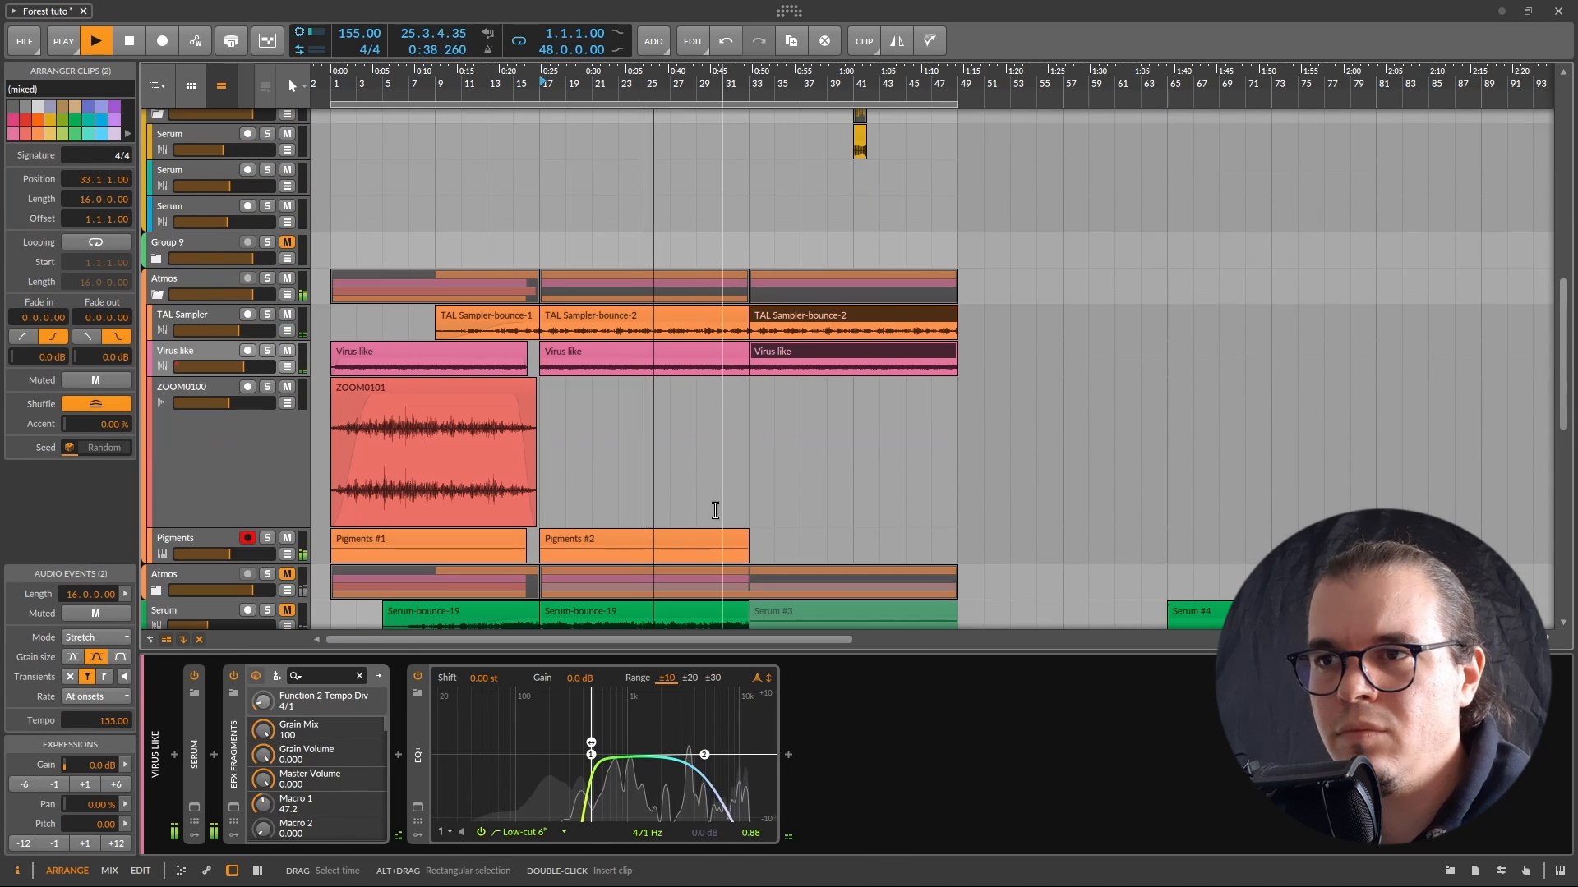
pyautogui.click(703, 536)
pyautogui.hotkey('ctrl', 'd')
# Step: Review the drum FX, lead and atmosphere tracks during playback through the bar 33 transition, and stop playback past bar 34
pyautogui.scroll(1, 709, 526)
pyautogui.scroll(6, 712, 516)
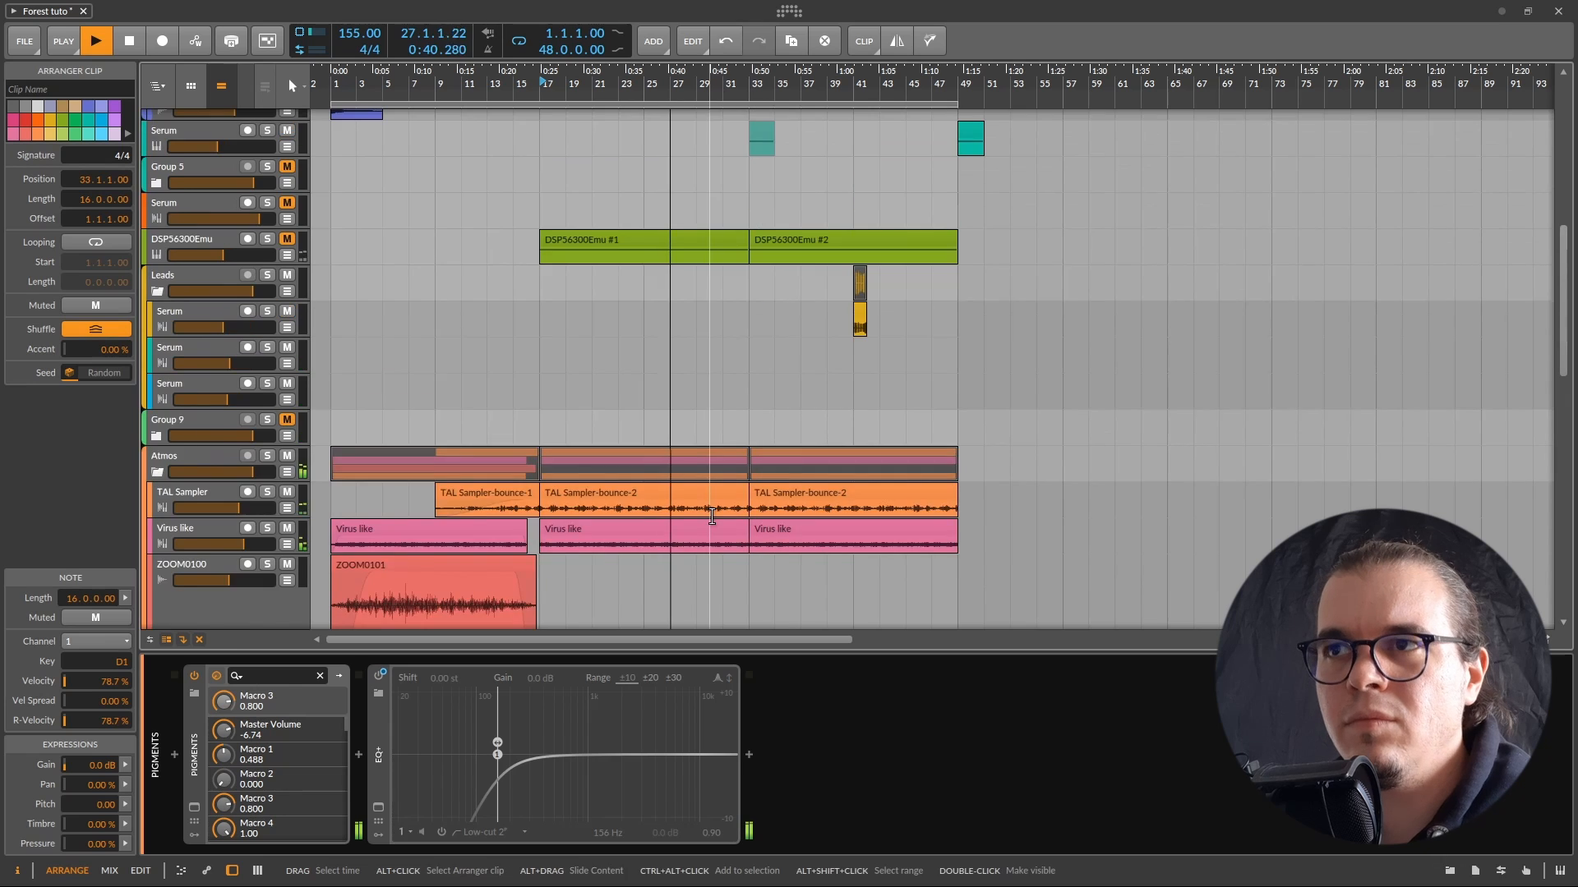
pyautogui.scroll(3, 710, 515)
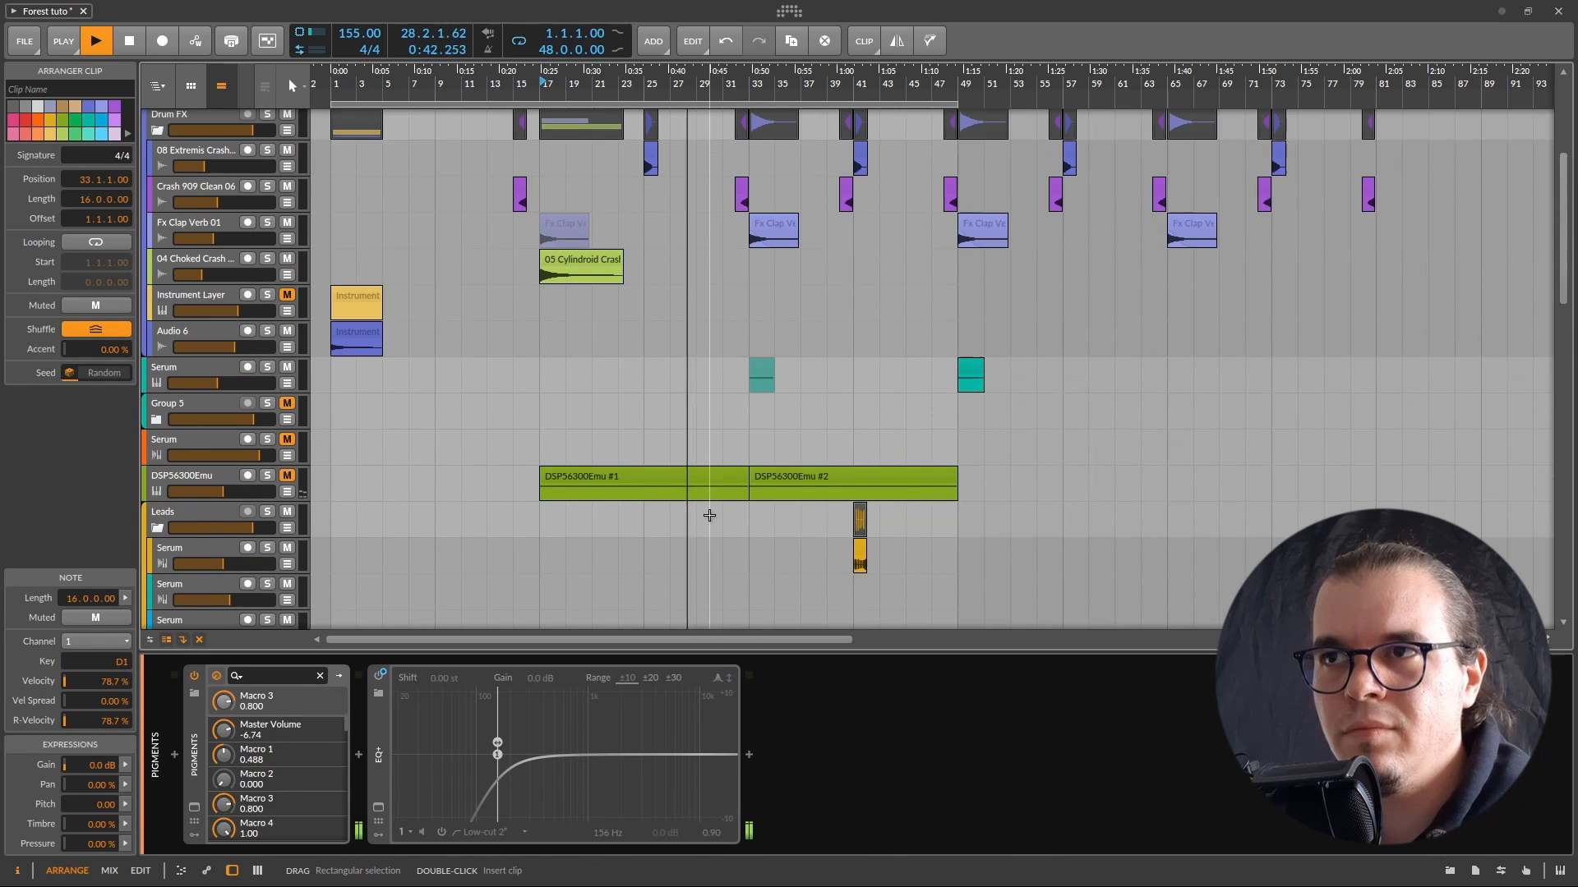
pyautogui.scroll(-5, 709, 516)
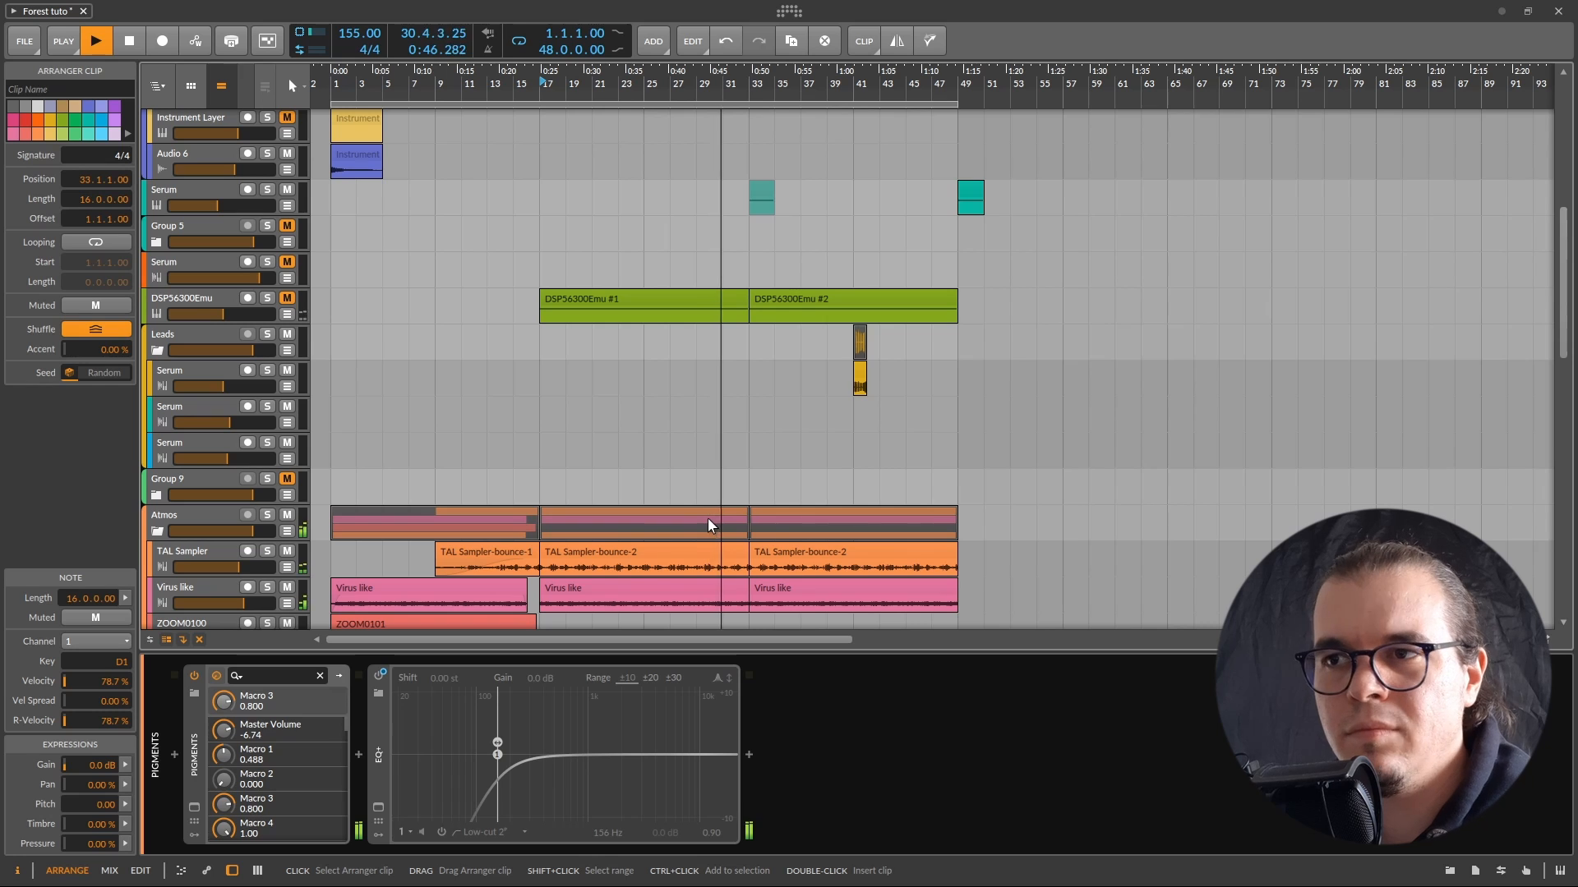
pyautogui.scroll(6, 772, 505)
pyautogui.scroll(-2, 772, 505)
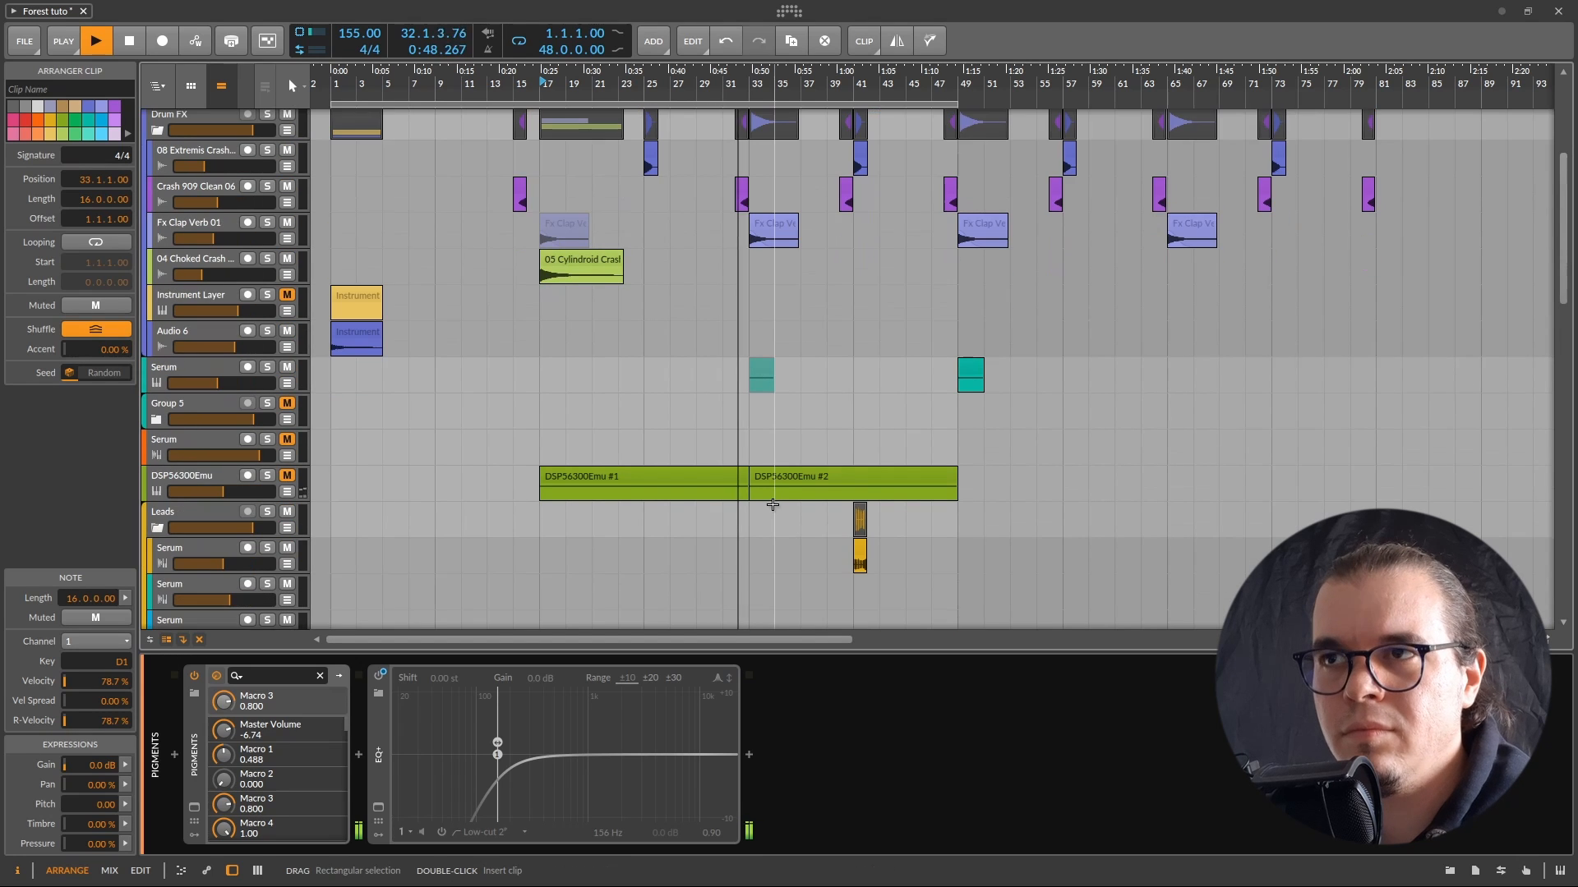
pyautogui.scroll(-5, 772, 506)
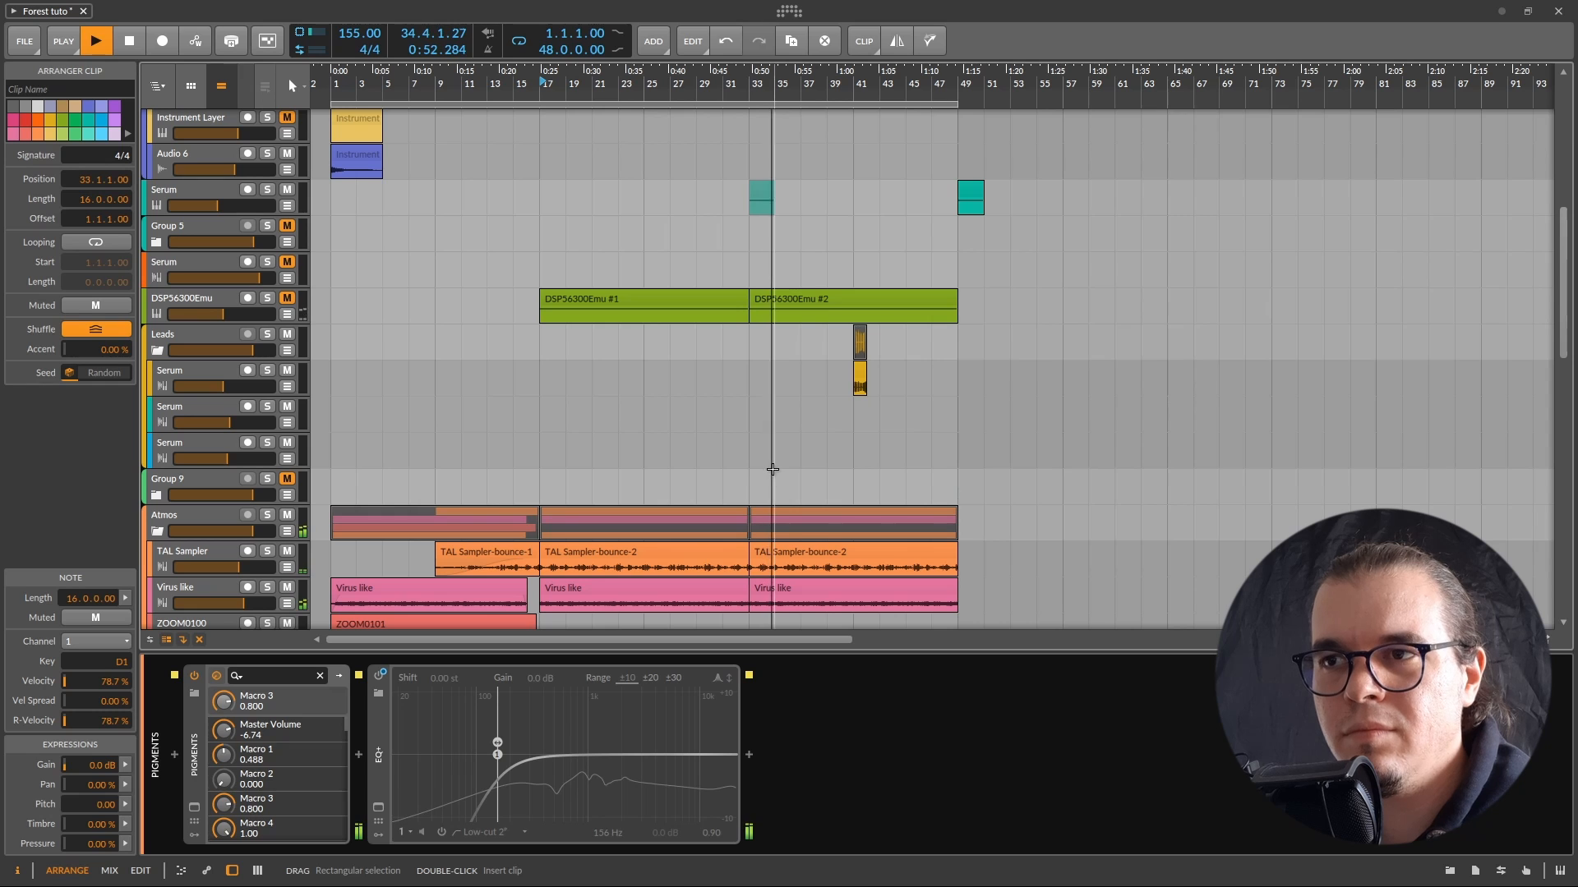
pyautogui.press('space')
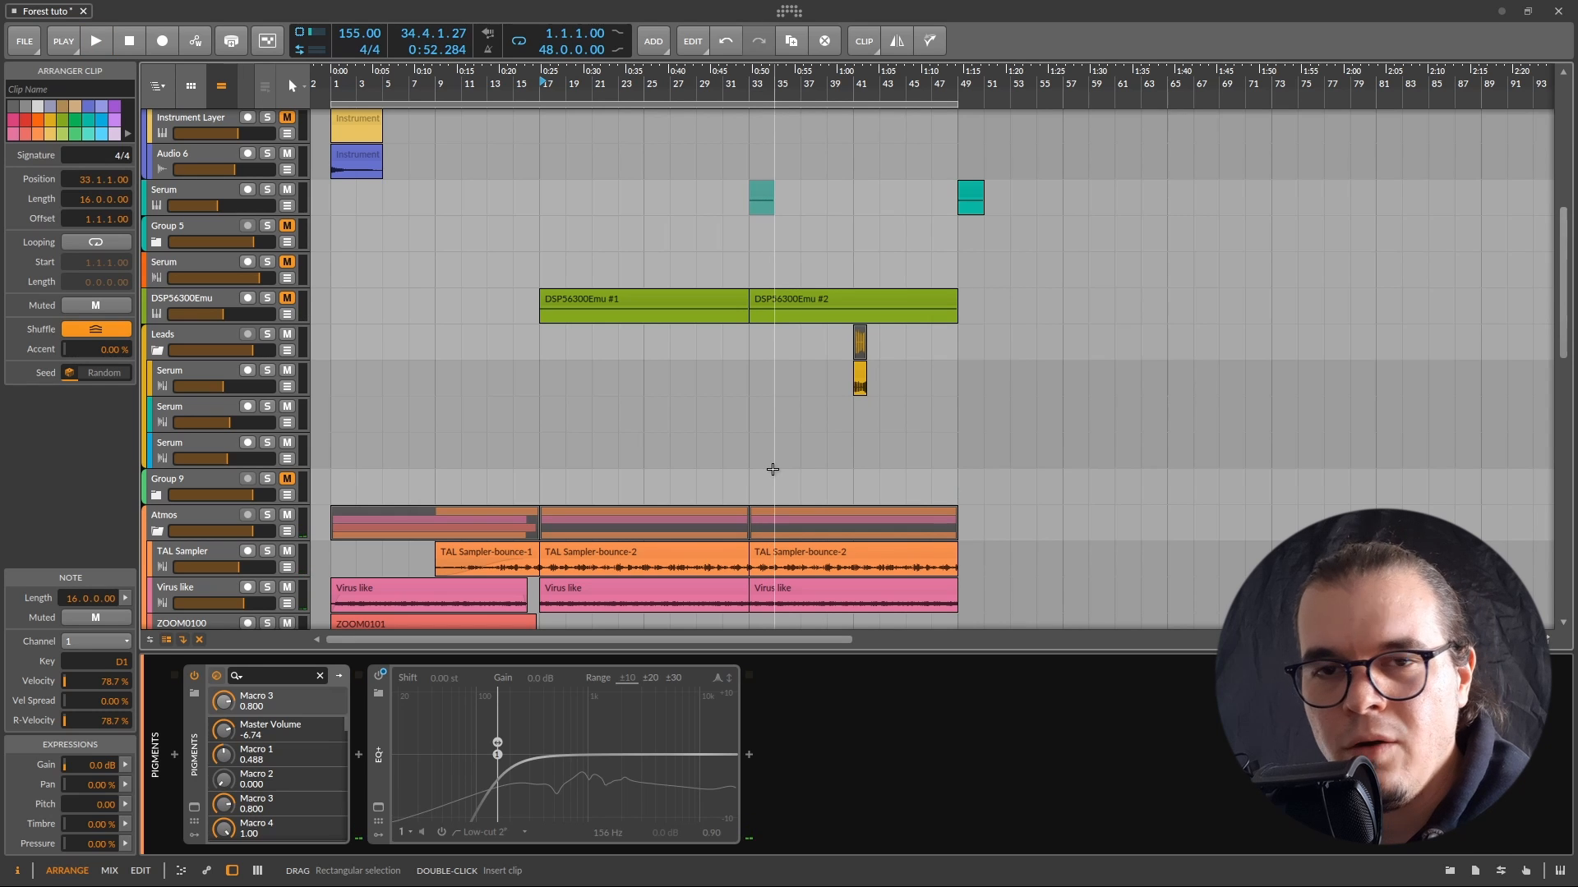